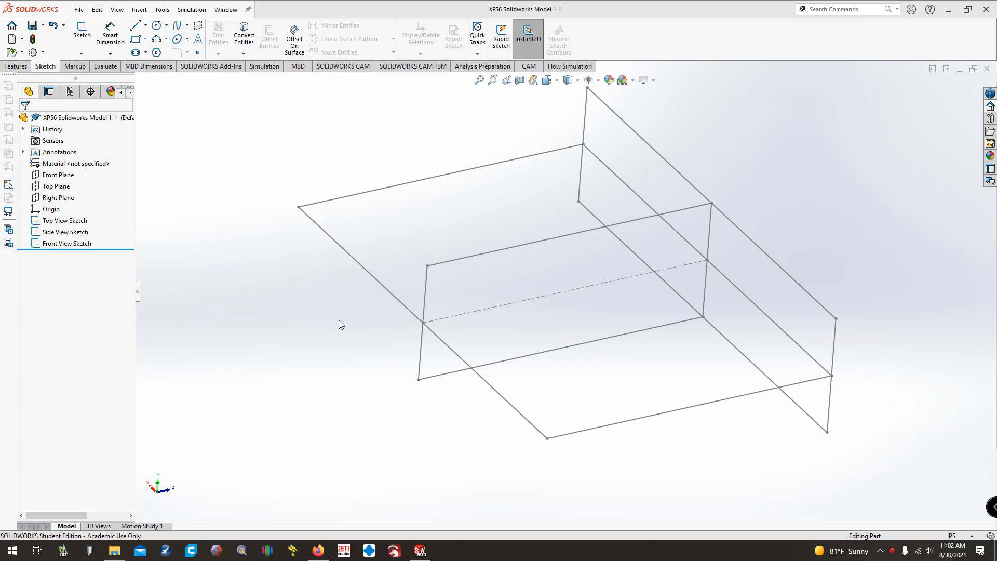
# Examine the three intersecting layout sketches from several rotated angles.
pyautogui.hotkey('ctrl', '7')
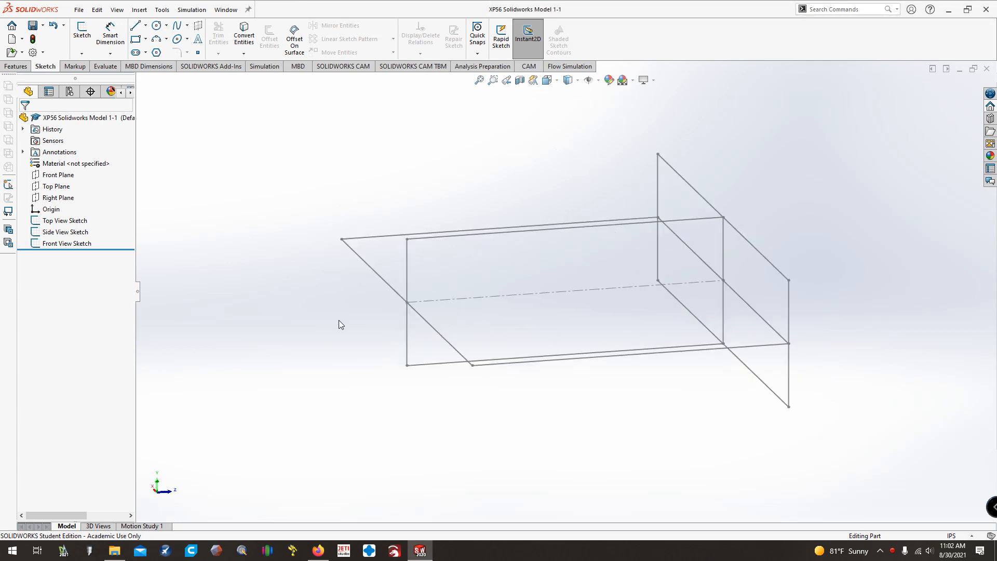
pyautogui.press('Right')
pyautogui.press('Up')
pyautogui.press('Left')
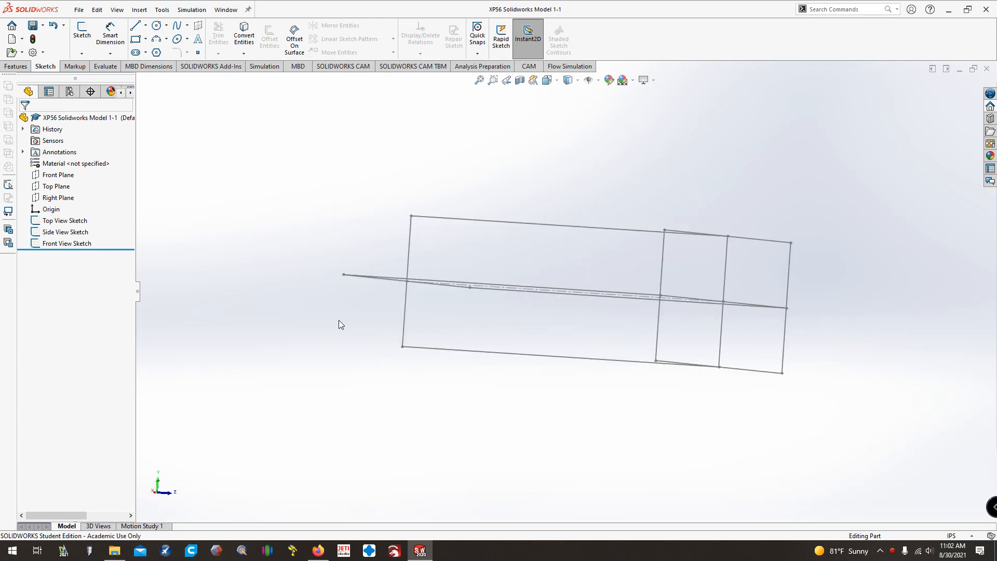
pyautogui.press('Down')
pyautogui.press('Left')
pyautogui.press('Down')
pyautogui.press('Right')
pyautogui.press('Right')
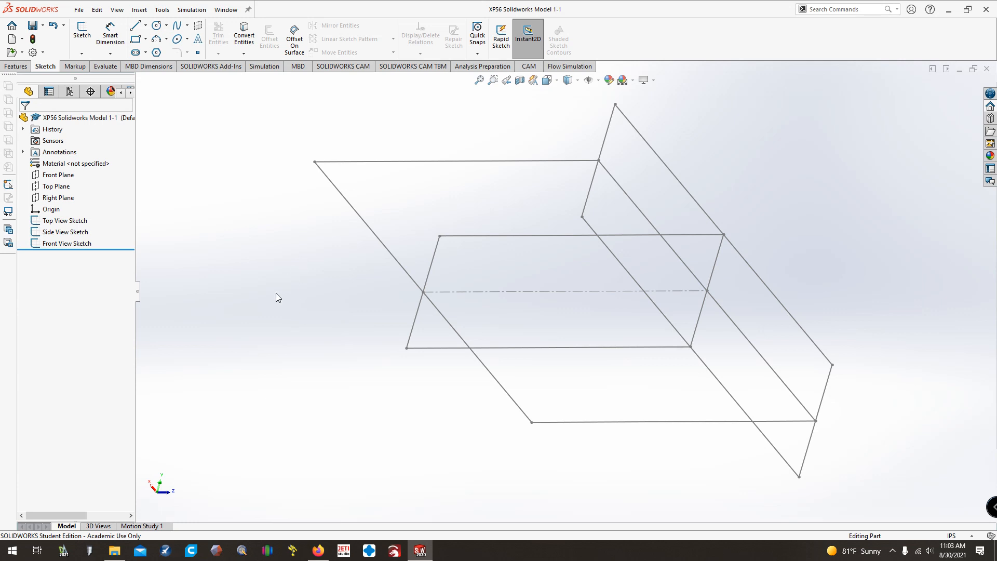
# Compare the layout sketches in the orthographic views, ending on the fitted plan view with the rectangle's long side vertical.
pyautogui.hotkey('ctrl', '3')
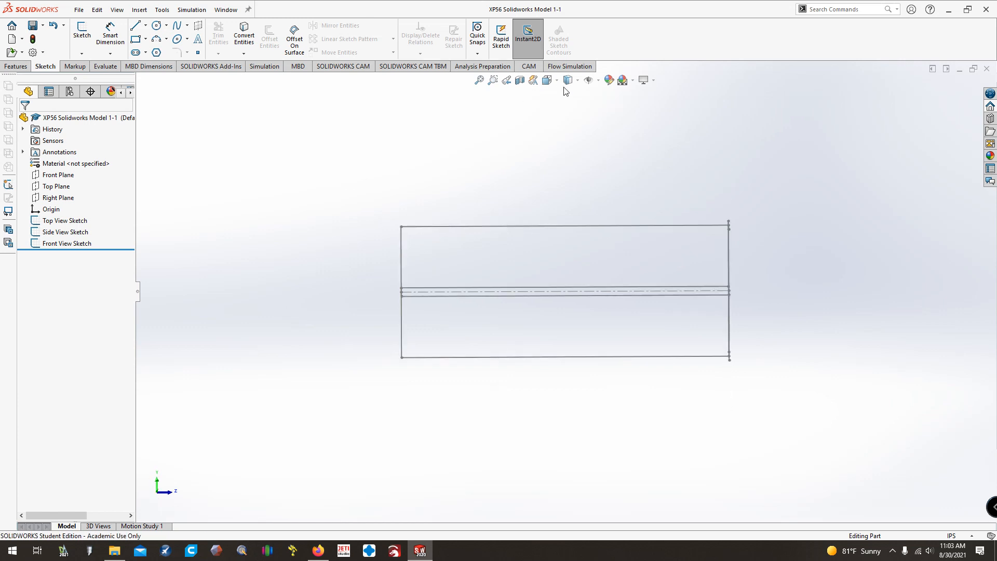
pyautogui.click(555, 83)
pyautogui.click(551, 116)
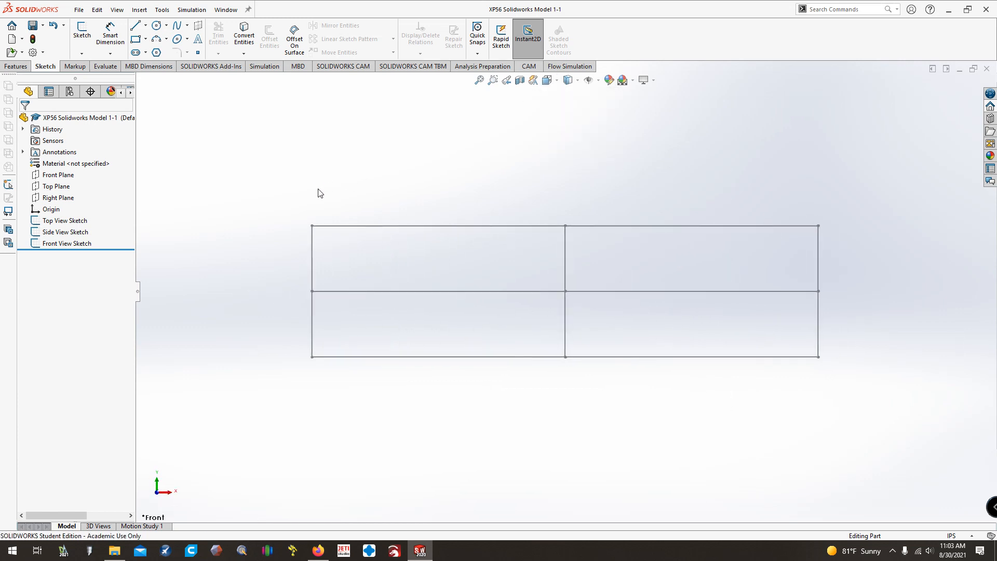
pyautogui.hotkey('ctrl', '4')
pyautogui.hotkey('ctrl', '5')
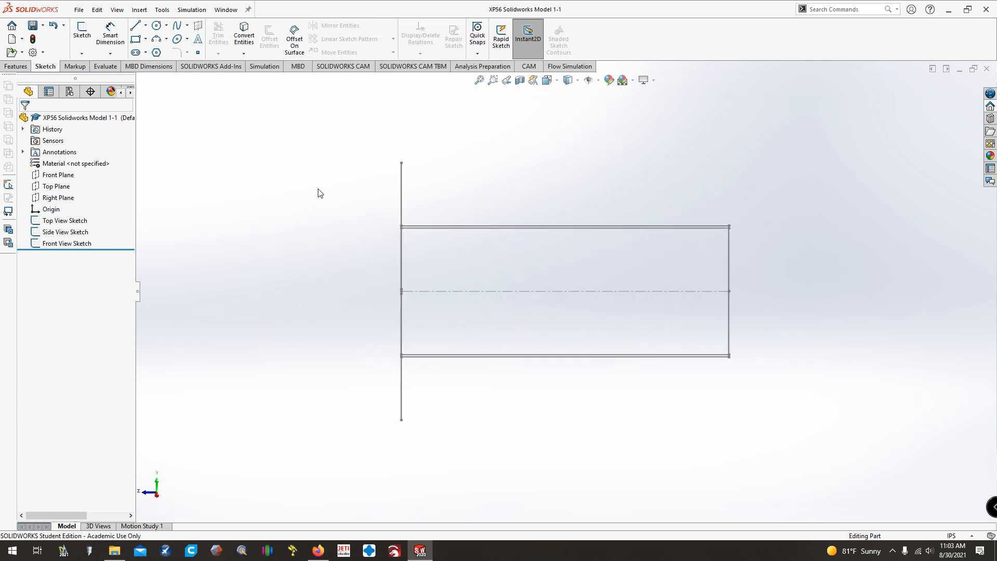
pyautogui.hotkey('ctrl', '1')
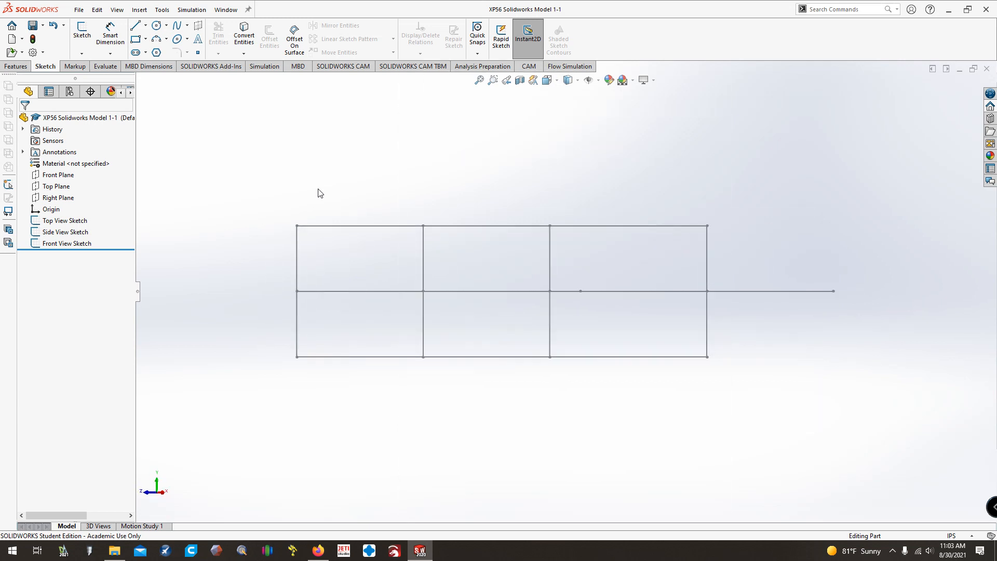
pyautogui.hotkey('ctrl', '3')
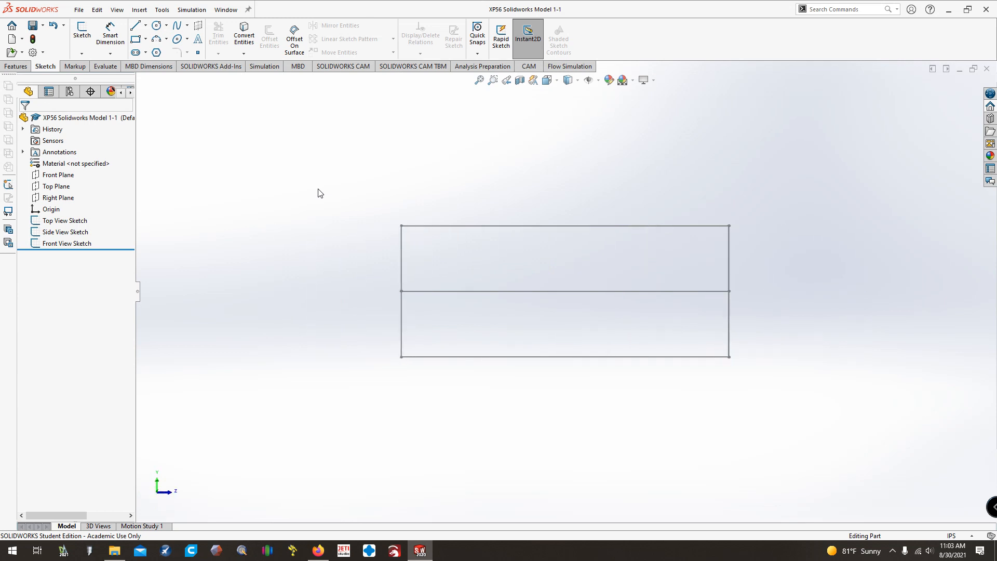
pyautogui.hotkey('shift', 'Down')
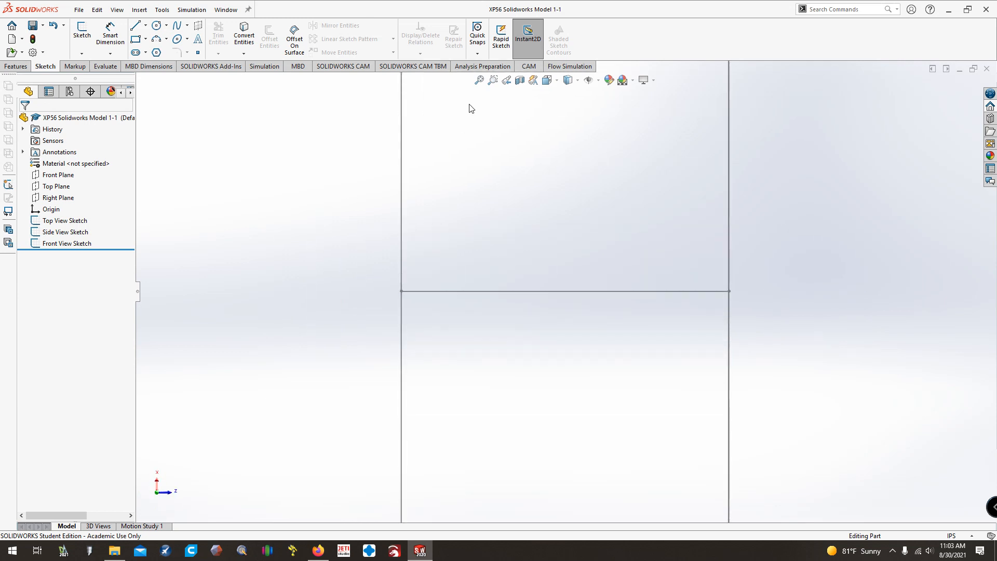
pyautogui.click(479, 80)
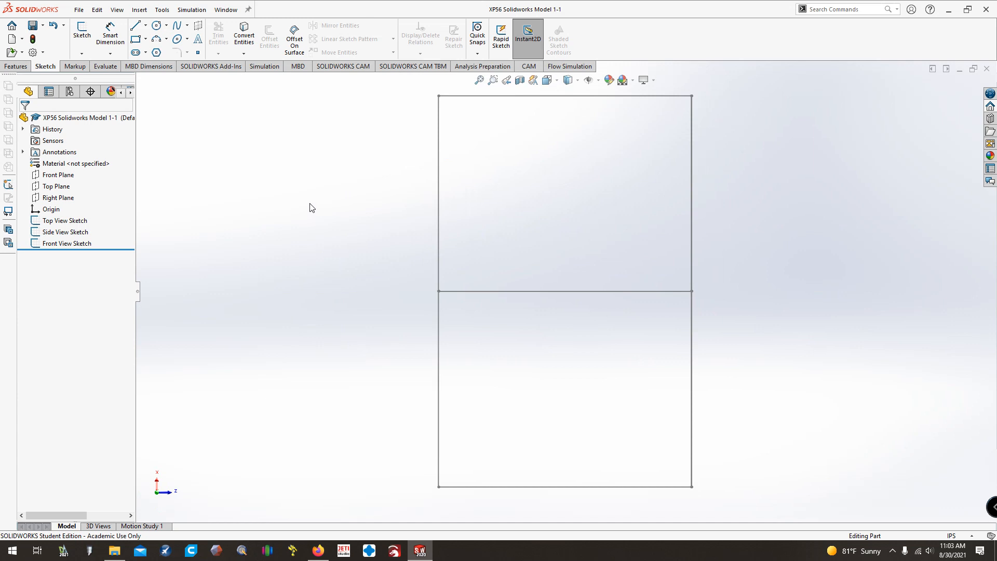
pyautogui.hotkey('ctrl', 'Left')
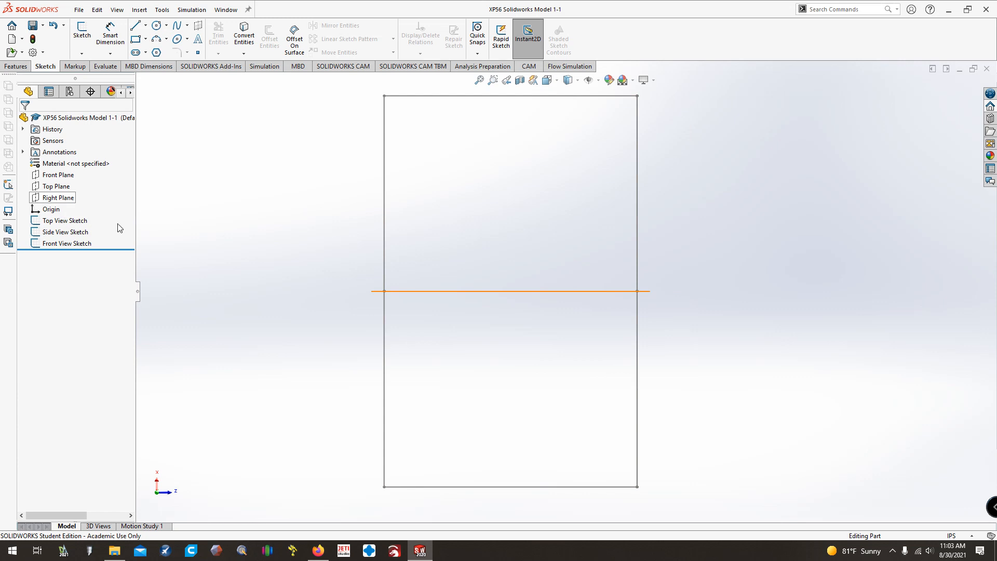
pyautogui.click(58, 188)
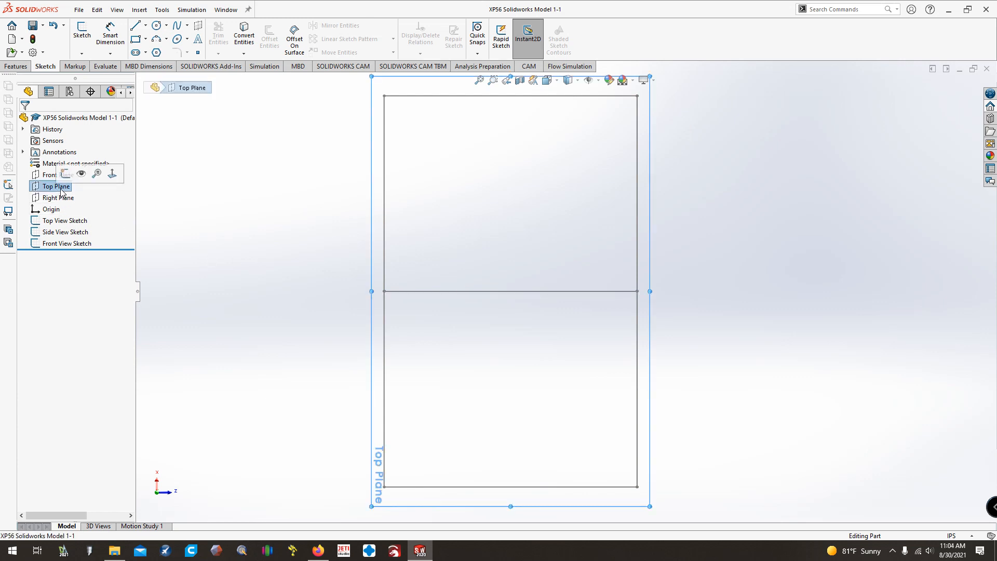
pyautogui.click(143, 9)
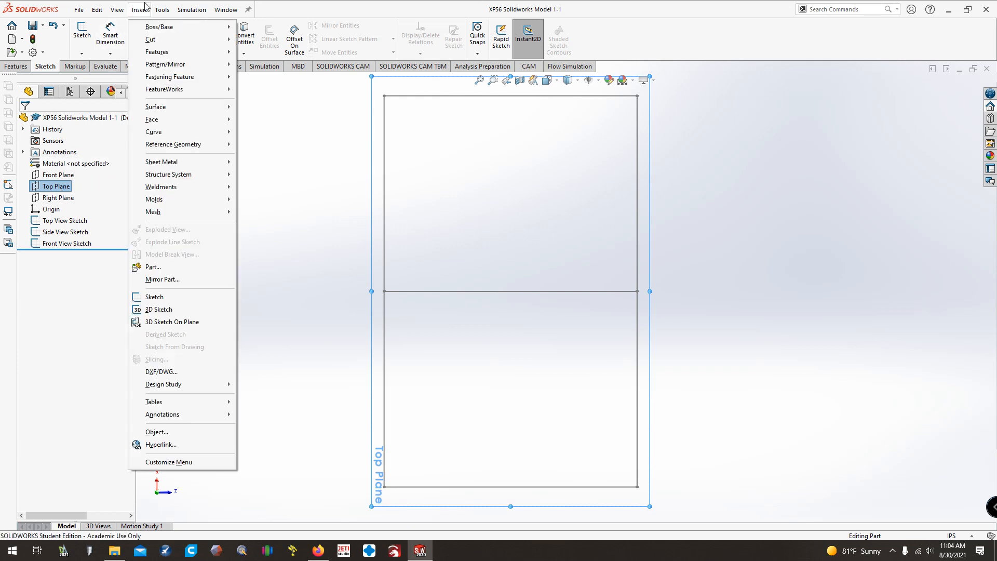
pyautogui.moveTo(161, 10)
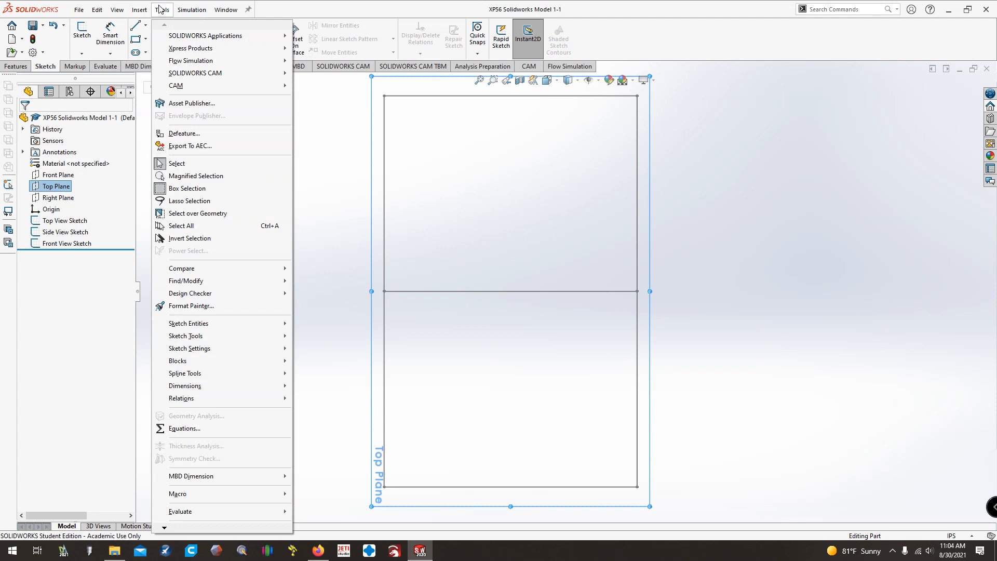
pyautogui.moveTo(207, 339)
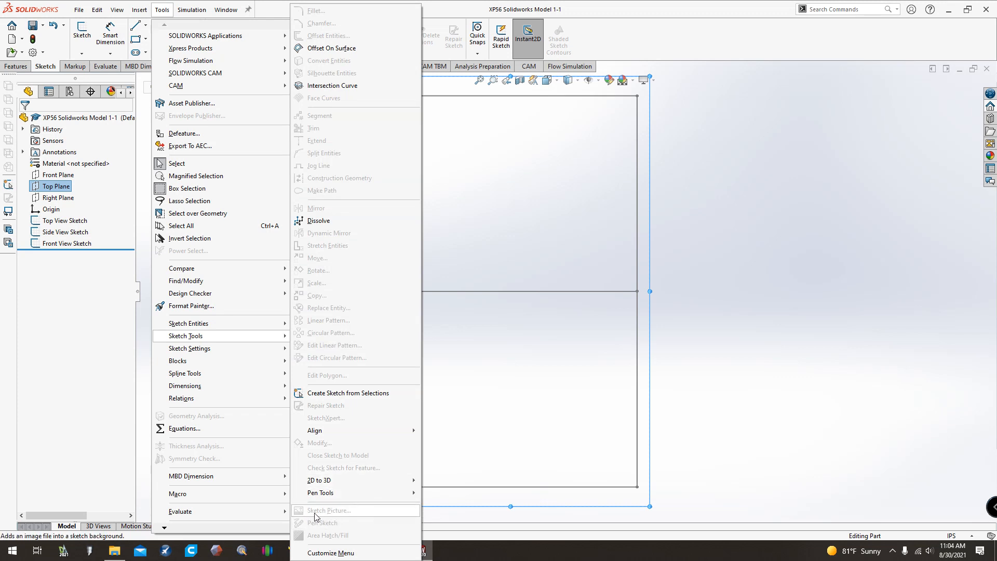
pyautogui.moveTo(327, 498)
pyautogui.click(105, 372)
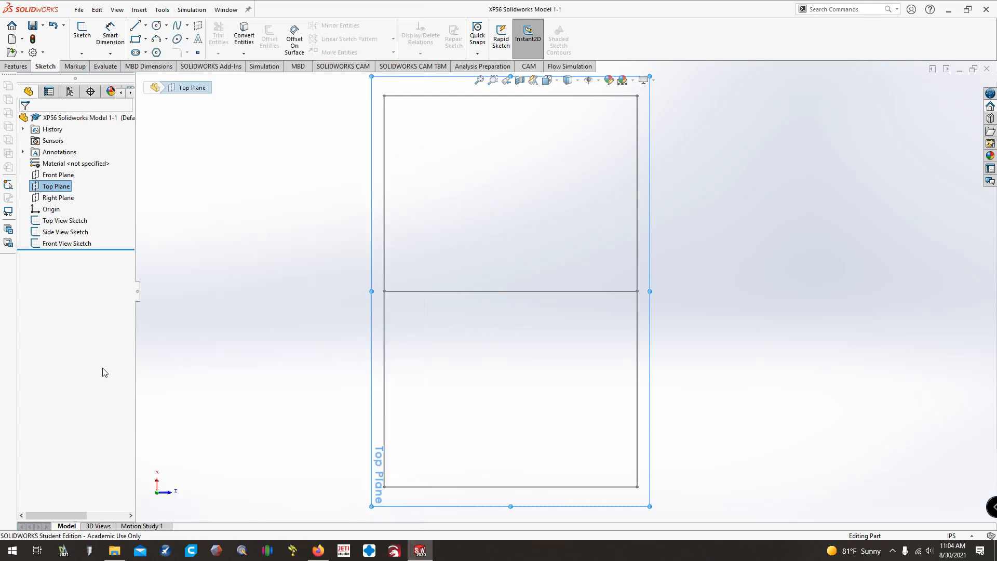
# Open the Top View Sketch for editing and start inserting a sketch picture.
pyautogui.rightClick(56, 225)
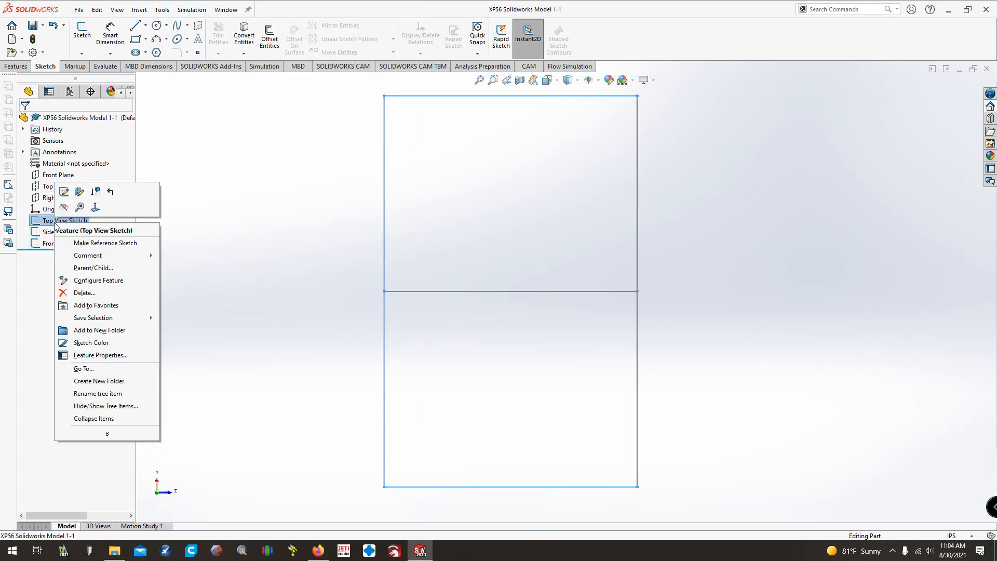
pyautogui.click(63, 193)
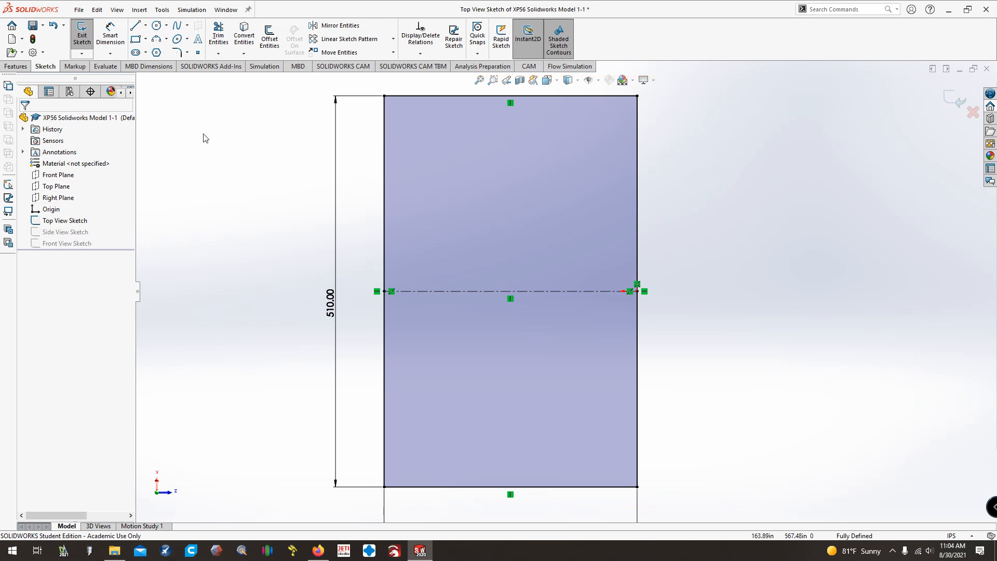
pyautogui.click(161, 10)
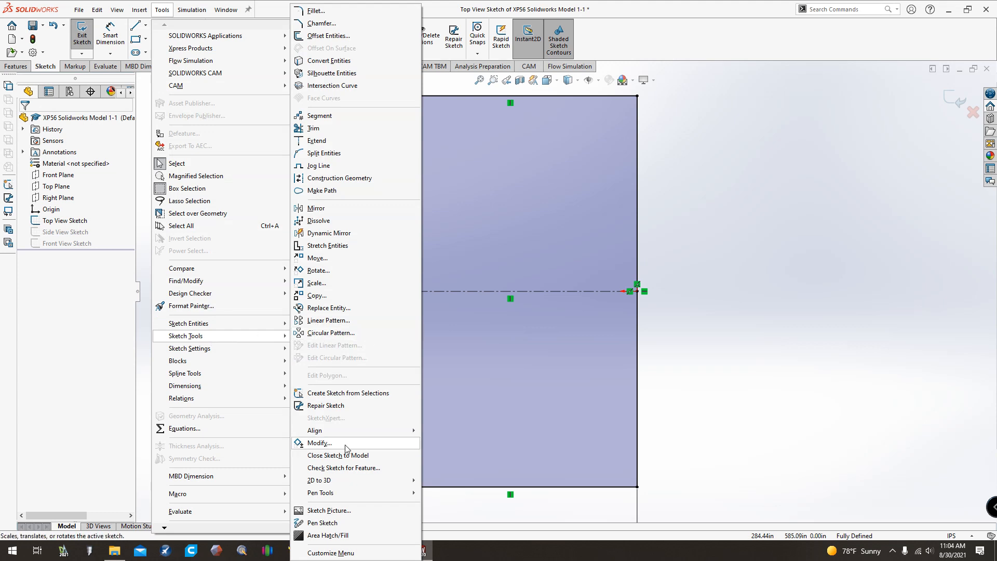
pyautogui.click(340, 511)
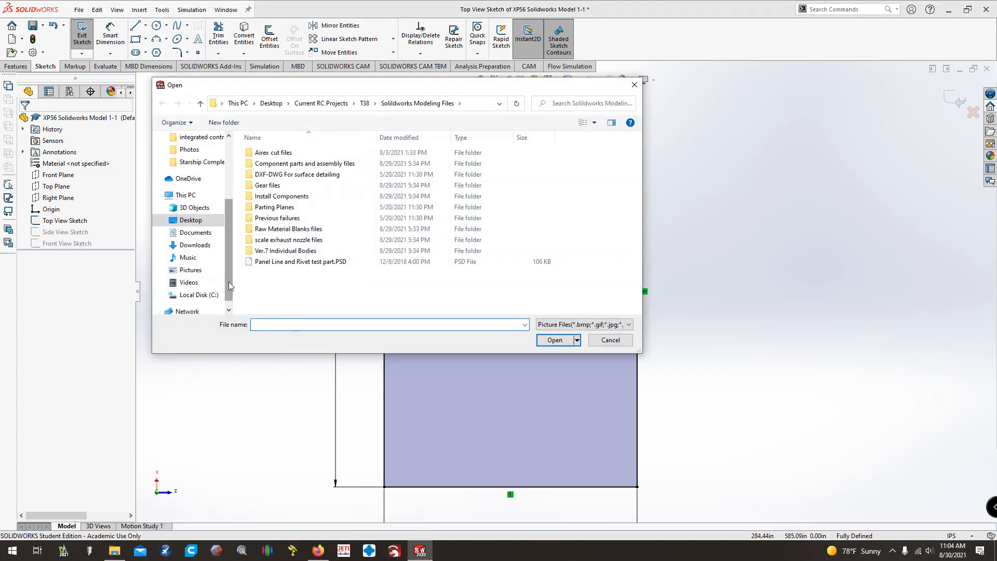
# Insert the picture xp-56_schematic_top from the Photos folder of XP-56 Black Bullet on the Desktop into the Top View Sketch.
pyautogui.moveTo(229, 282); pyautogui.dragTo(234, 222)
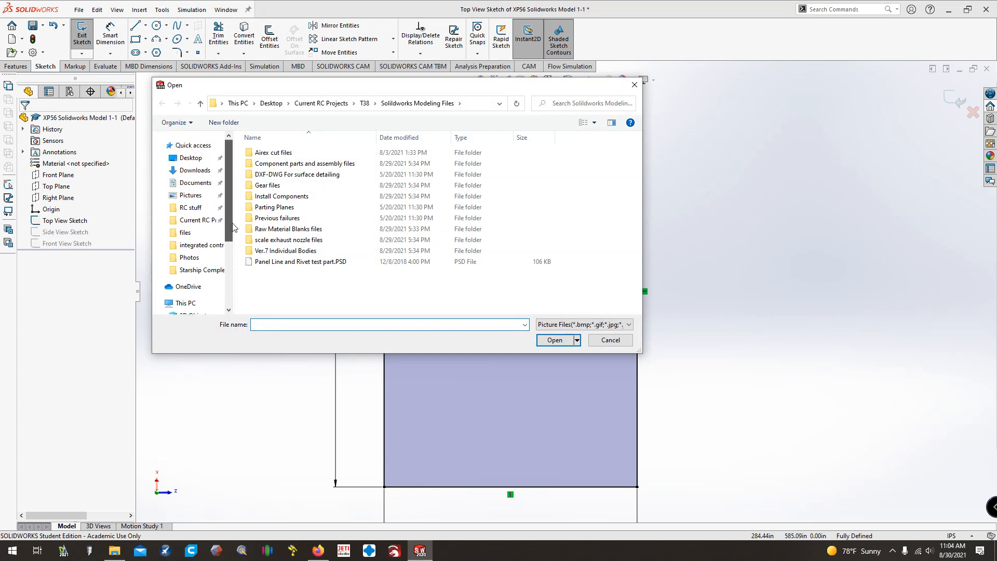
pyautogui.click(190, 157)
pyautogui.scroll(-3, 332, 258)
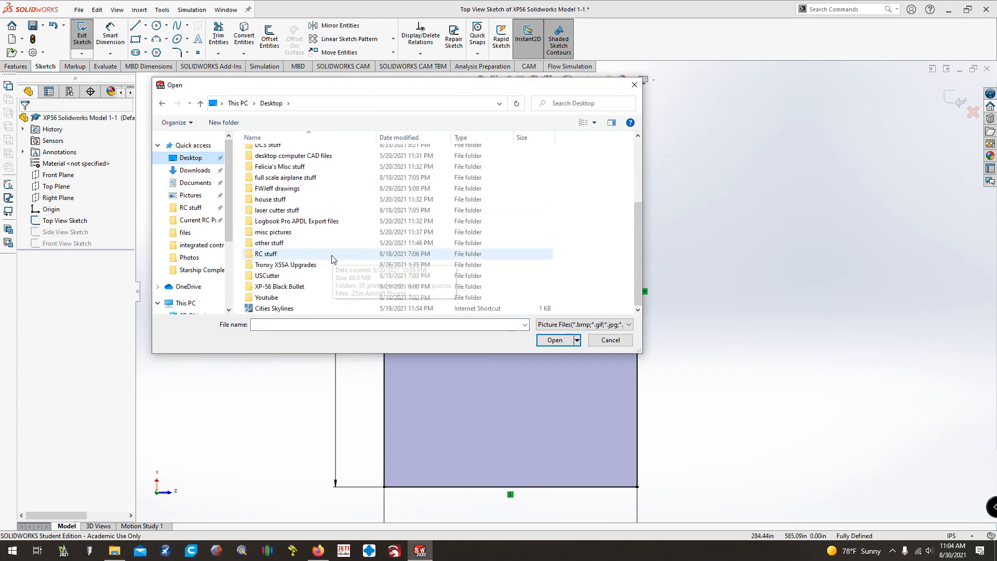
pyautogui.doubleClick(309, 288)
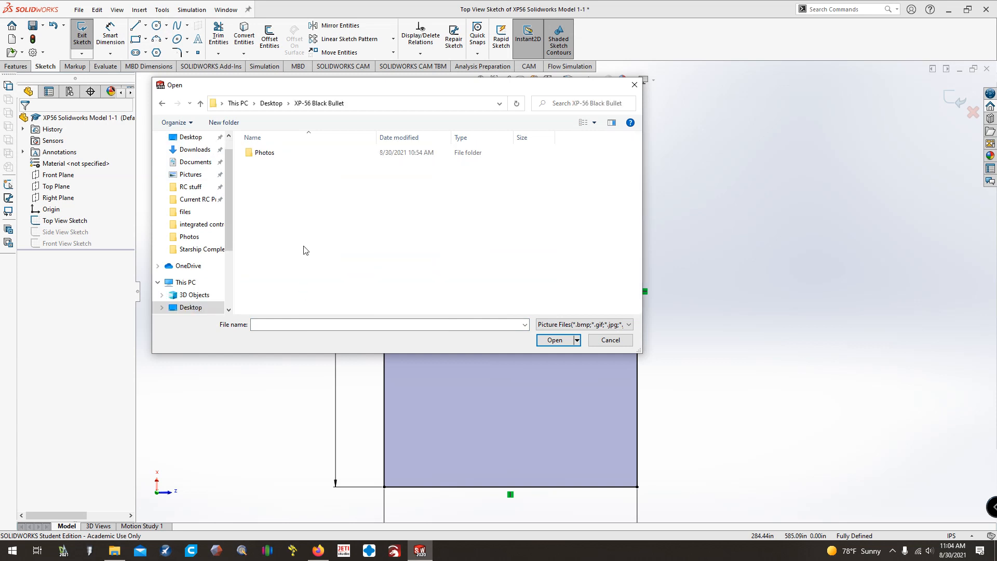
pyautogui.doubleClick(283, 153)
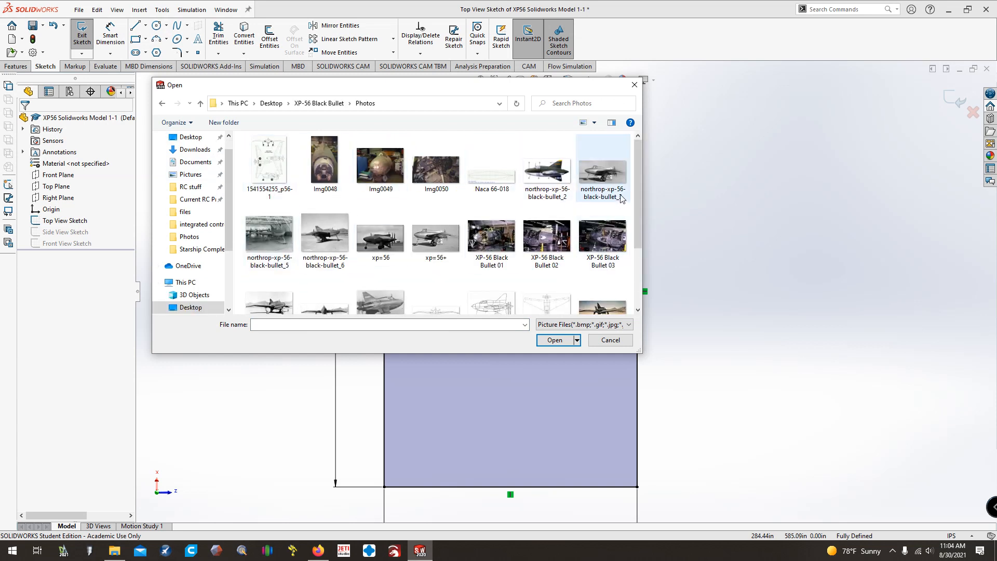
pyautogui.moveTo(638, 179); pyautogui.dragTo(632, 232)
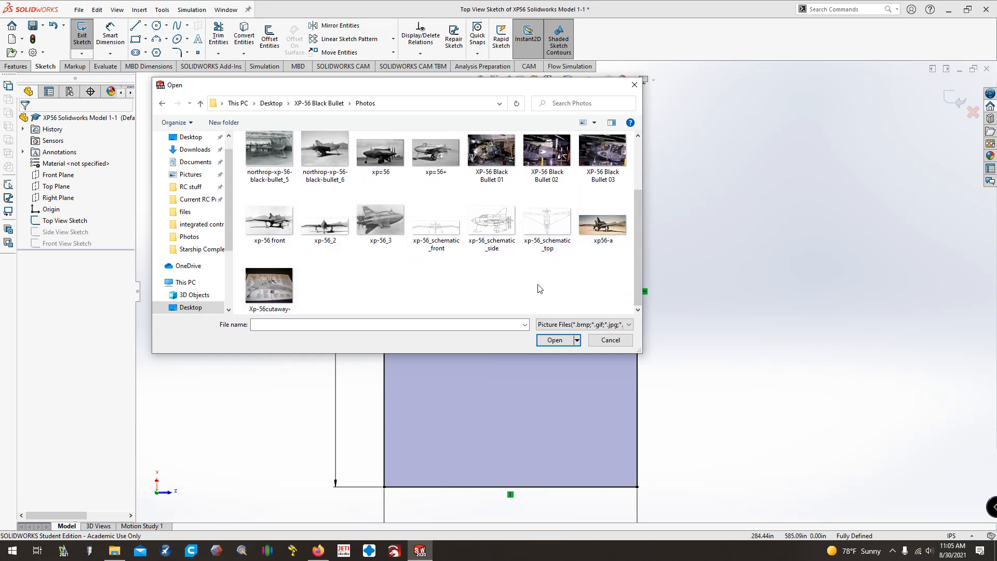
pyautogui.scroll(2, 540, 289)
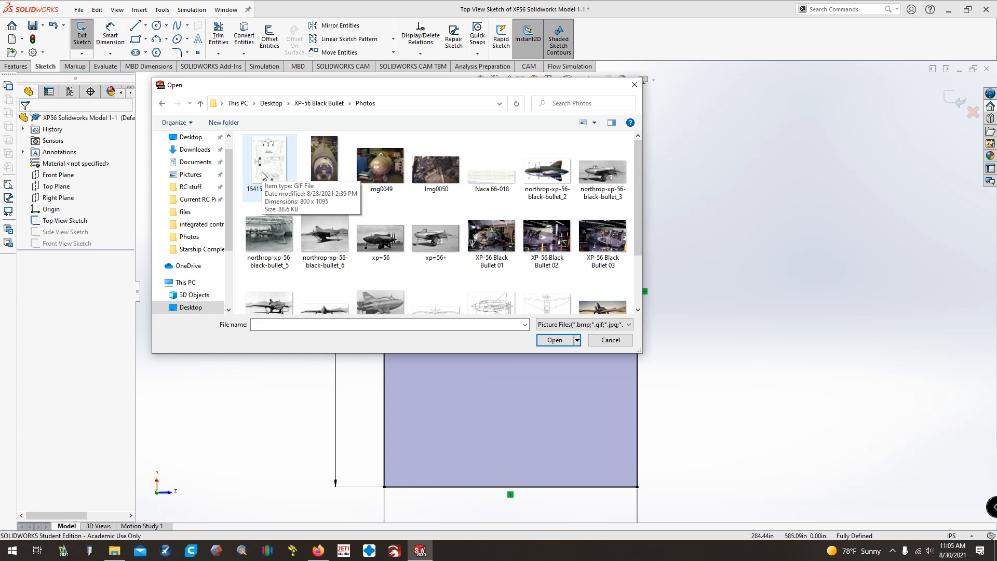
pyautogui.scroll(-1, 543, 245)
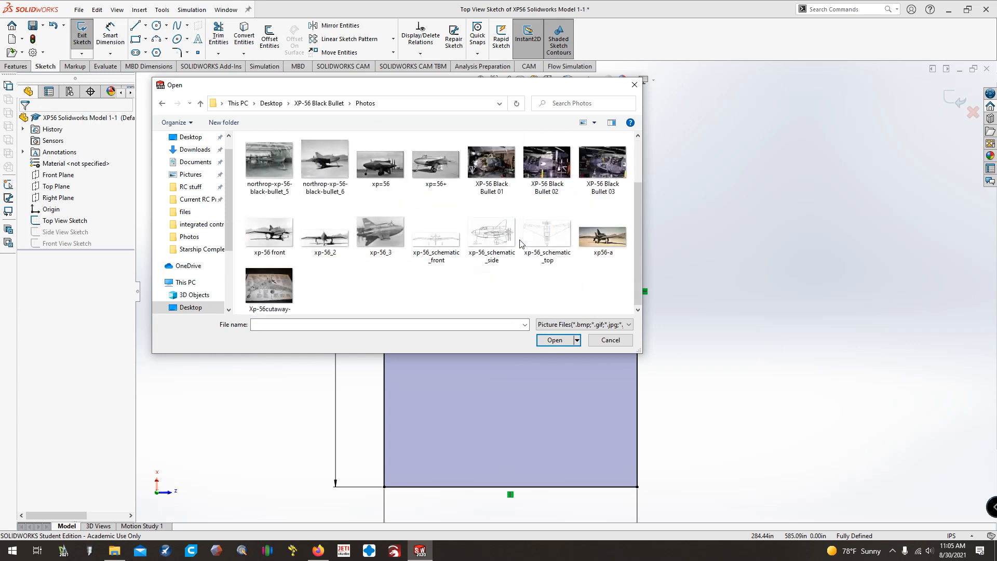
pyautogui.click(543, 248)
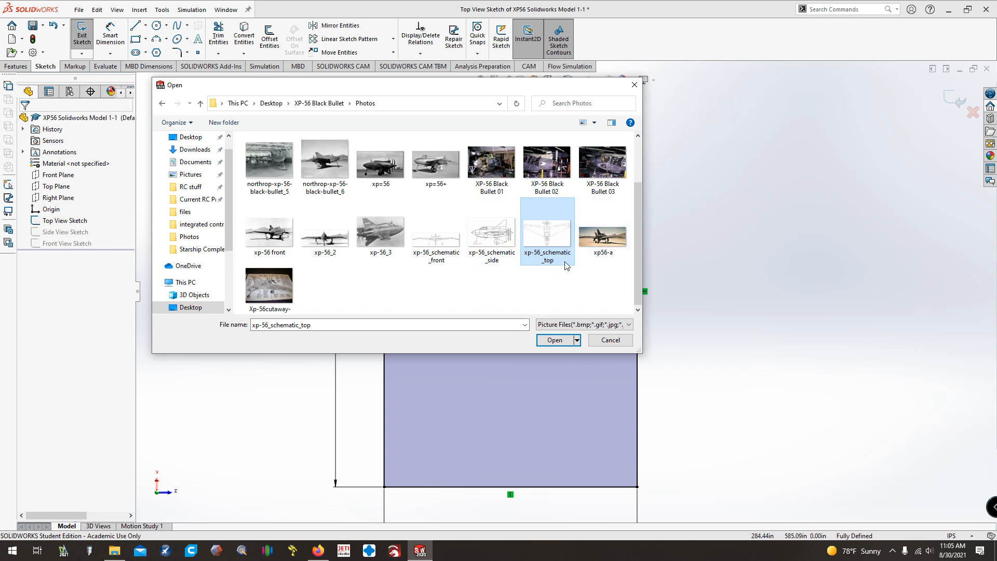
pyautogui.click(554, 340)
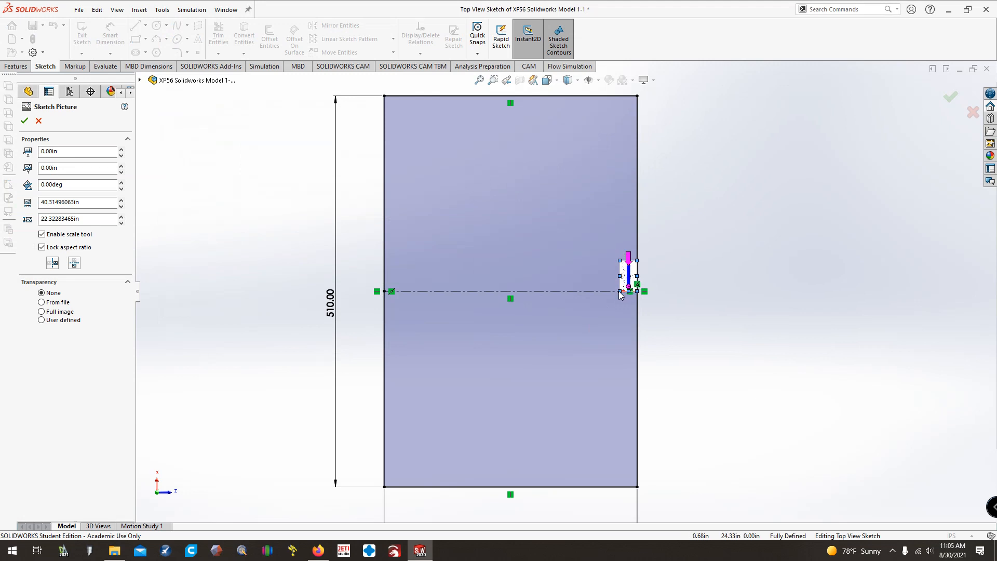
# Enlarge the schematic picture to about 583 by 323 in and move its fuselage onto the rectangle's horizontal centerline.
pyautogui.moveTo(620, 294)
pyautogui.mouseDown()
pyautogui.moveTo(597, 258)
pyautogui.moveTo(511, 227)
pyautogui.moveTo(412, 205)
pyautogui.moveTo(338, 223)
pyautogui.moveTo(357, 197)
pyautogui.moveTo(391, 204)
pyautogui.mouseUp()
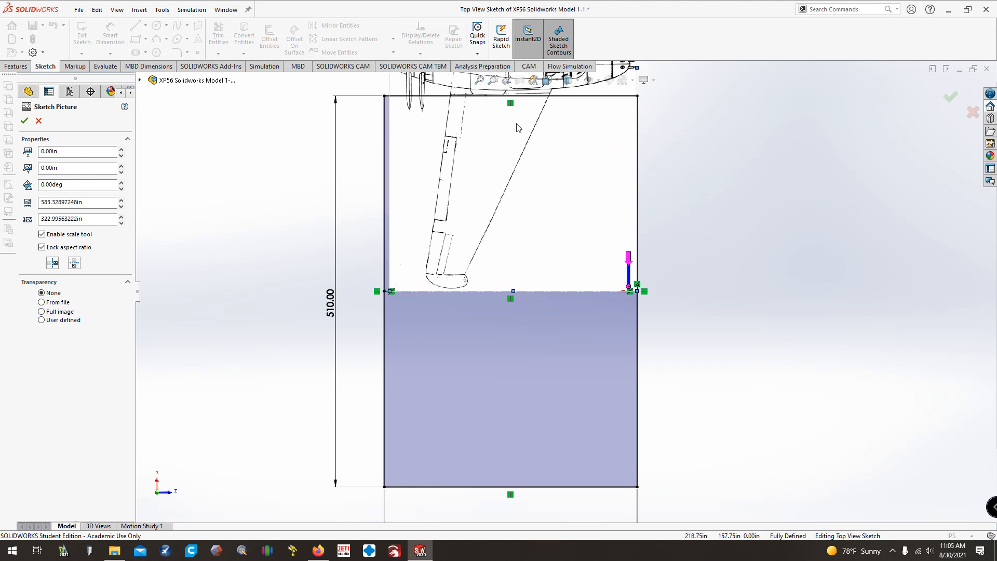
pyautogui.moveTo(517, 113); pyautogui.dragTo(510, 338)
pyautogui.moveTo(512, 339); pyautogui.dragTo(510, 338)
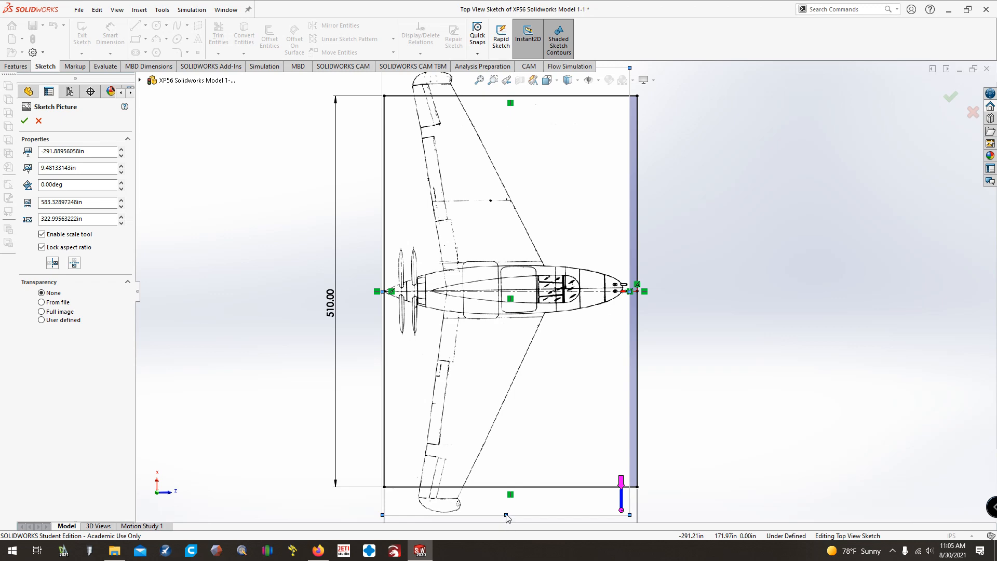
# Rescale the picture to about 515 by 285 in and reposition it so the wingtips and tail meet the rectangle's edges.
pyautogui.moveTo(507, 516); pyautogui.dragTo(509, 473)
pyautogui.moveTo(517, 375); pyautogui.dragTo(514, 396)
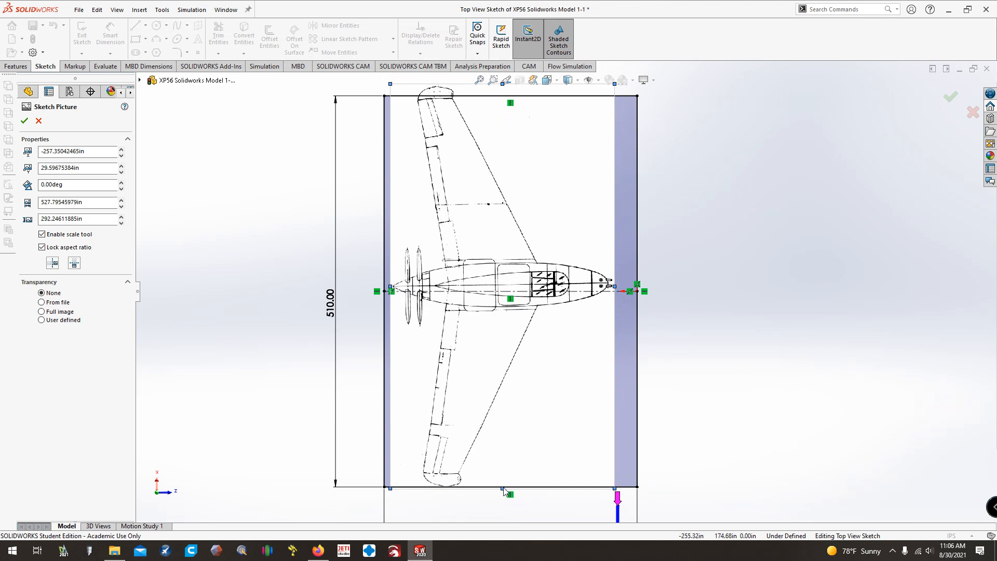
pyautogui.moveTo(502, 488); pyautogui.dragTo(503, 471)
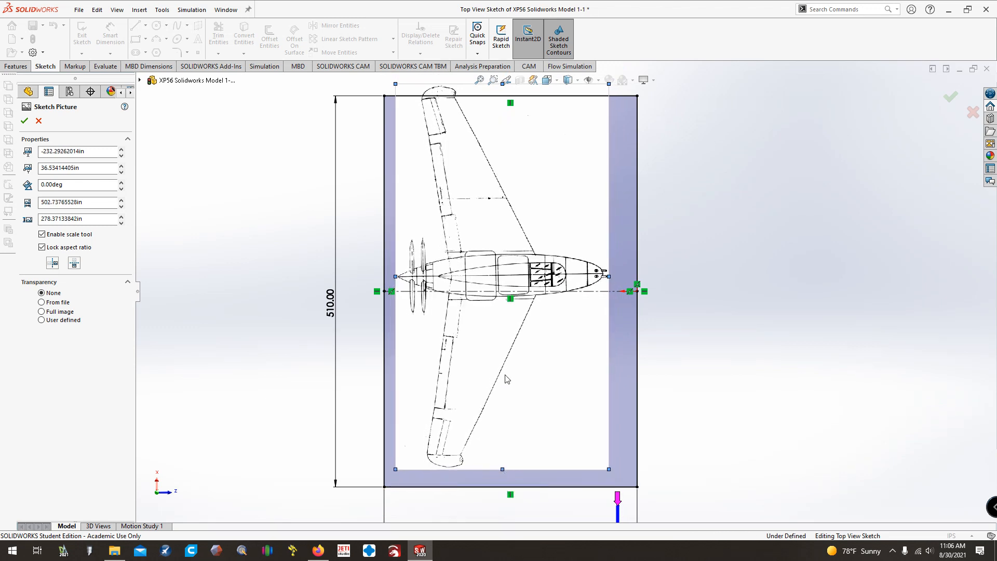
pyautogui.moveTo(508, 374)
pyautogui.mouseDown()
pyautogui.moveTo(502, 397)
pyautogui.moveTo(490, 389)
pyautogui.mouseUp()
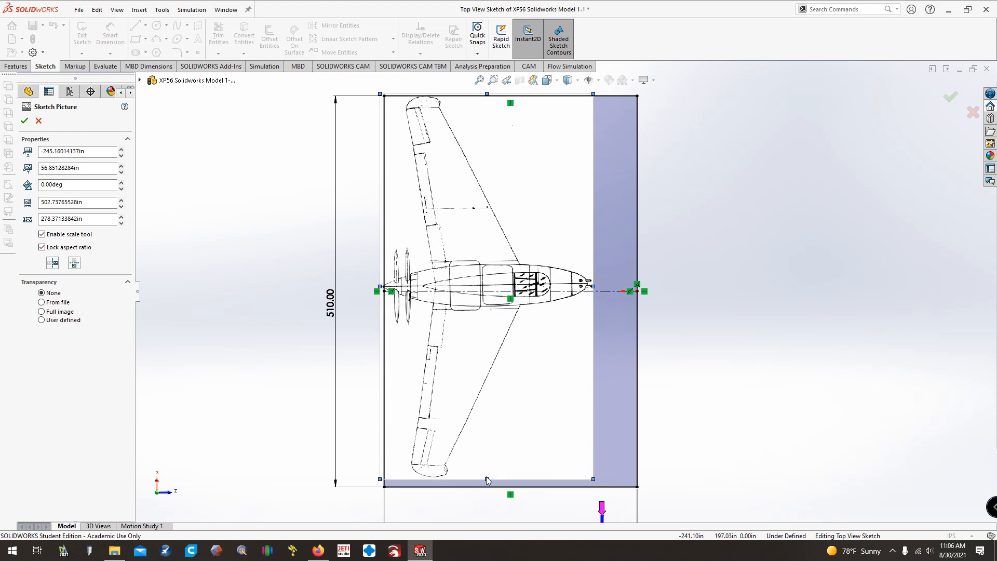
pyautogui.moveTo(487, 479); pyautogui.dragTo(488, 493)
pyautogui.moveTo(499, 416); pyautogui.dragTo(505, 414)
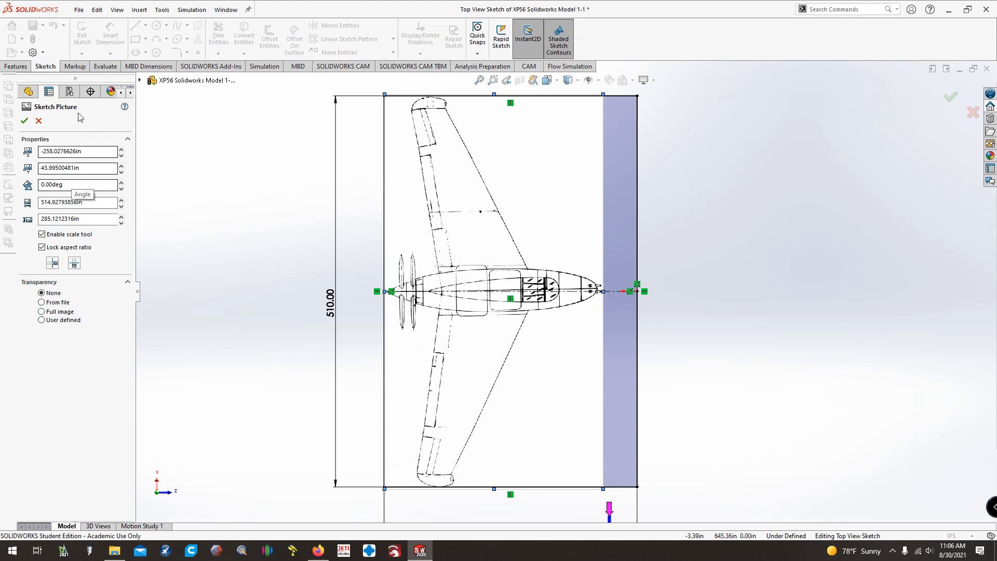
# Try rotating the schematic picture to an angle of 1 degree.
pyautogui.click(70, 185)
pyautogui.moveTo(71, 185); pyautogui.dragTo(1, 192)
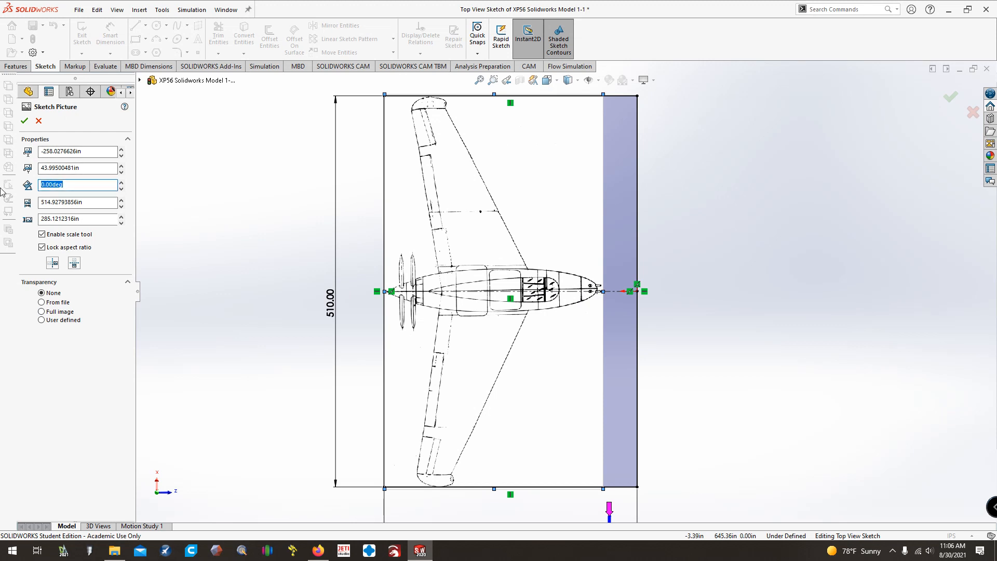
pyautogui.write('1')
pyautogui.press('Return')
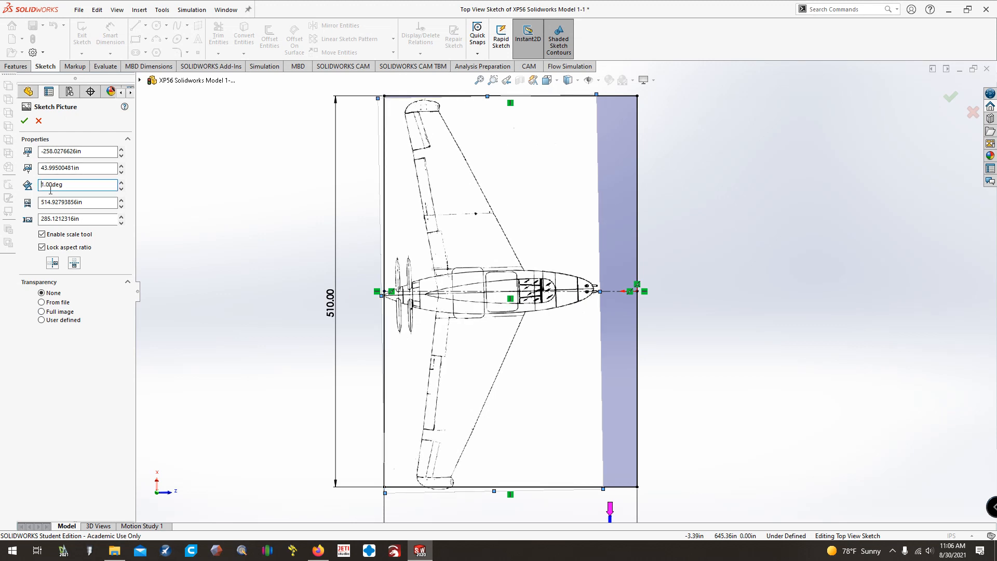
# Try a picture angle of 359 degrees and shift the picture so its fuselage sits on the horizontal centerline.
pyautogui.write('-')
pyautogui.press('Return')
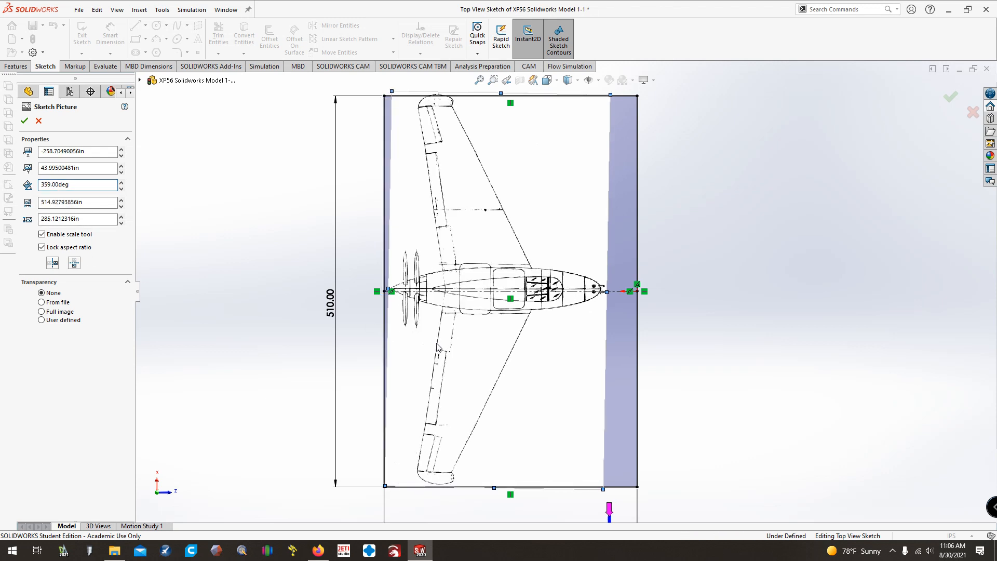
pyautogui.moveTo(438, 347); pyautogui.dragTo(439, 351)
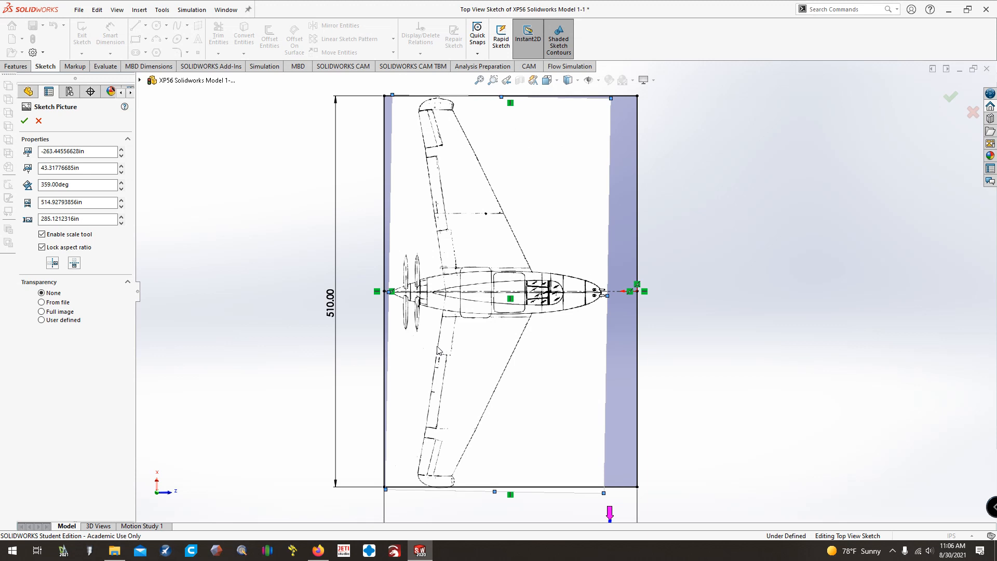
# Try a picture angle of 359.5 degrees and shift the tail closer to the rectangle's rear edge.
pyautogui.click(78, 185)
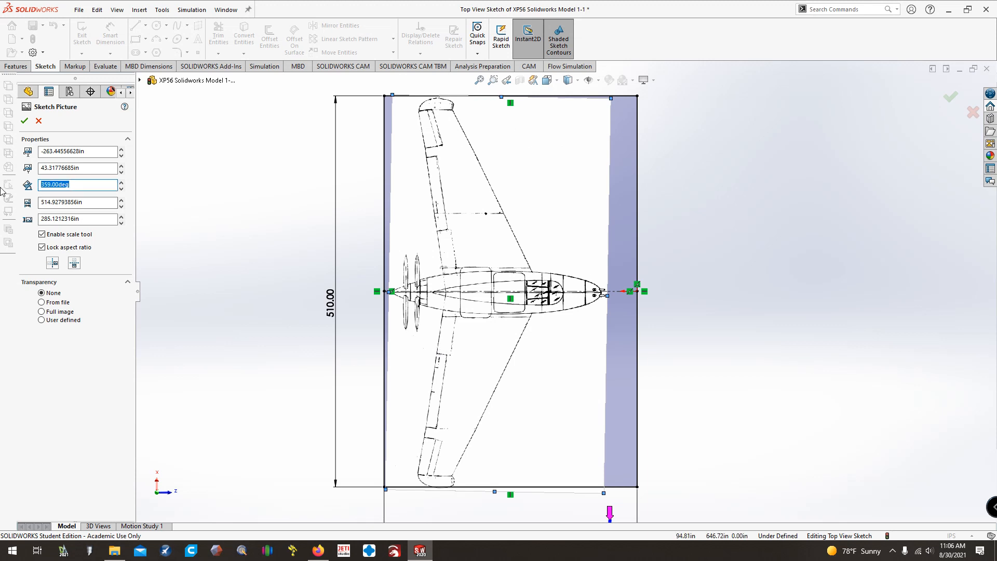
pyautogui.write('359.5')
pyautogui.press('Return')
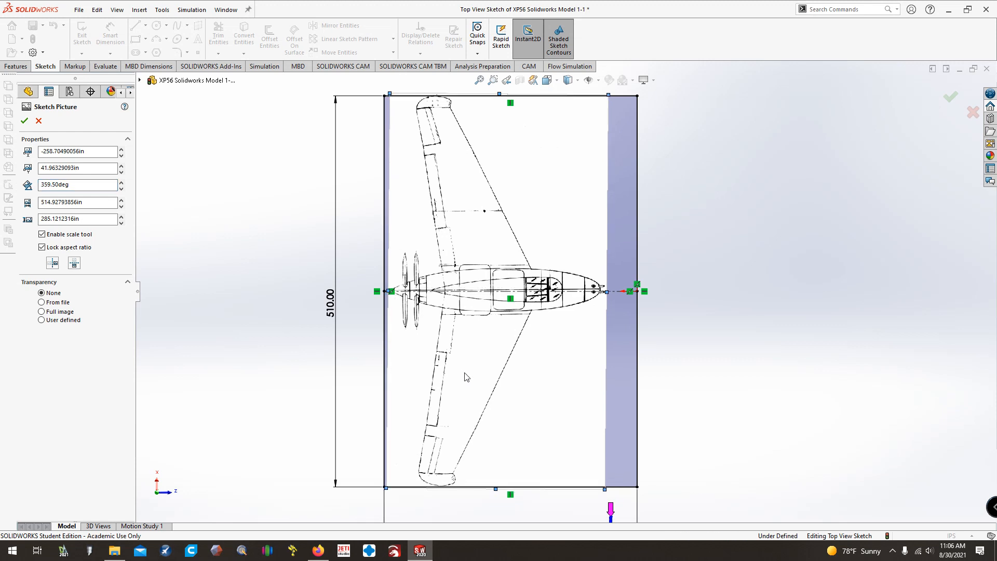
pyautogui.moveTo(467, 377); pyautogui.dragTo(462, 377)
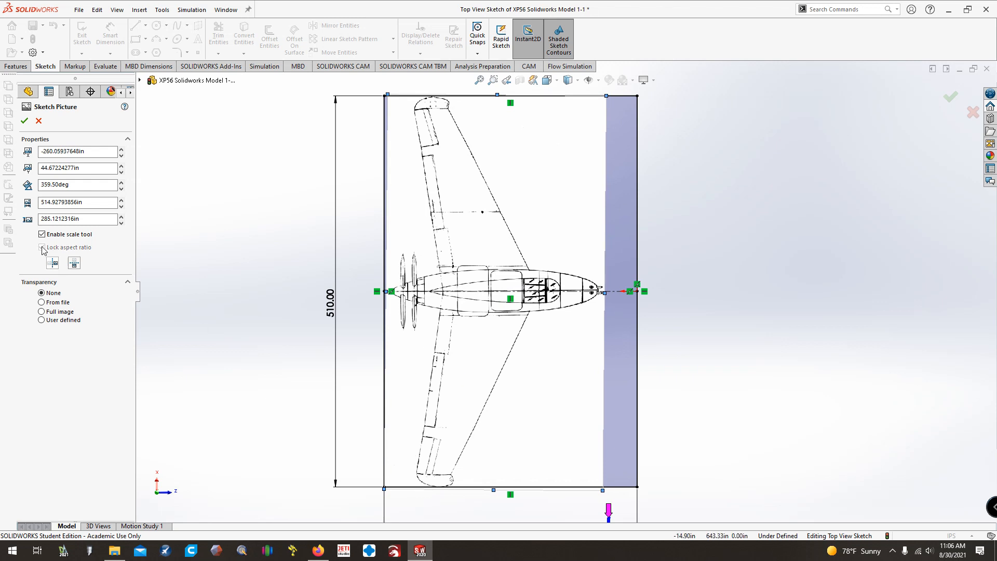
# Try a picture angle of 359.3 degrees and nudge the fuselage onto the horizontal centerline.
pyautogui.click(78, 185)
pyautogui.write('359.3')
pyautogui.press('Return')
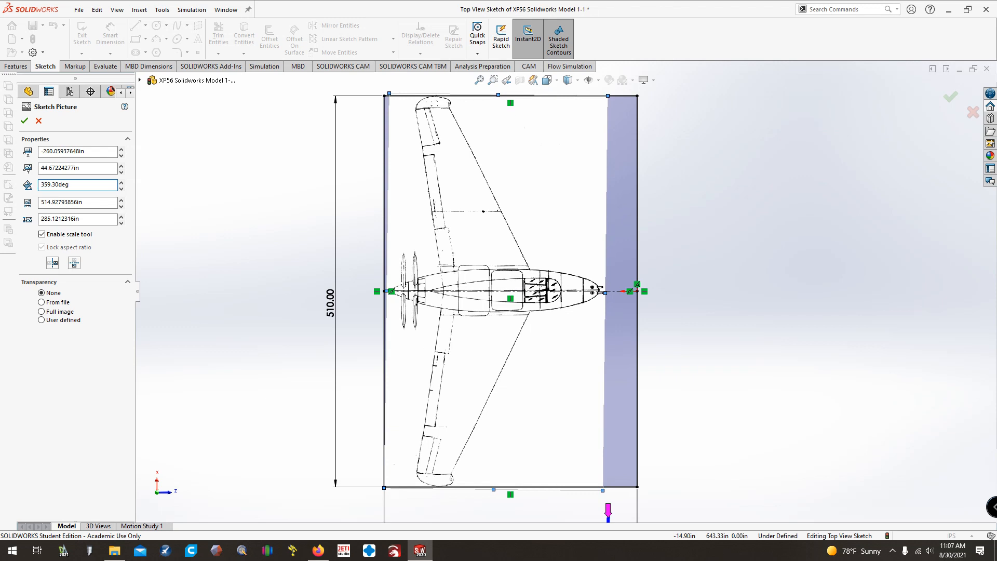
pyautogui.moveTo(434, 352); pyautogui.dragTo(433, 354)
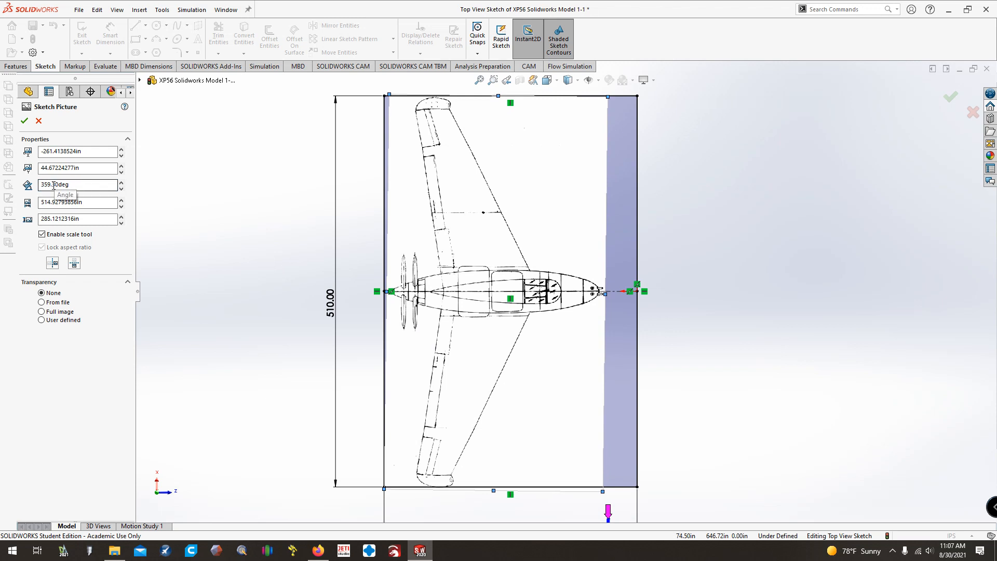
# Try a picture angle of 359.2 degrees and line up the fuselage axis with the sketch centerline at close range.
pyautogui.moveTo(53, 185); pyautogui.dragTo(141, 185)
pyautogui.write('.2')
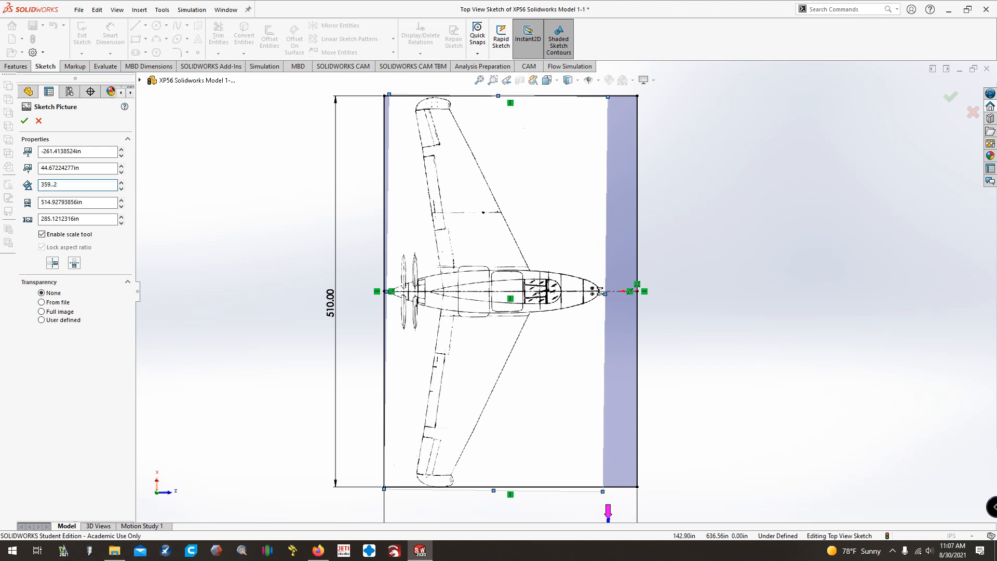
pyautogui.press('Return')
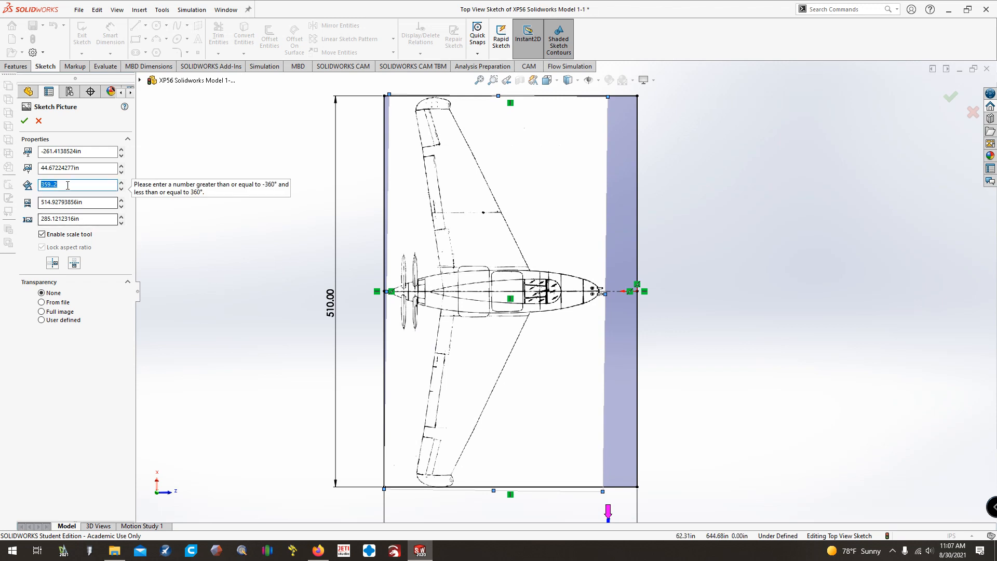
pyautogui.click(72, 186)
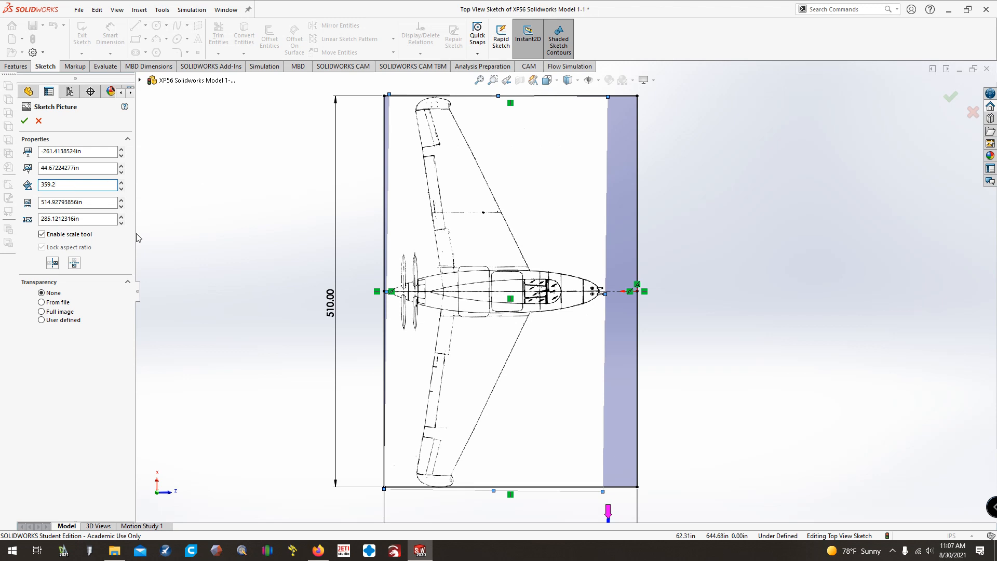
pyautogui.click(295, 313)
pyautogui.scroll(3, 524, 298)
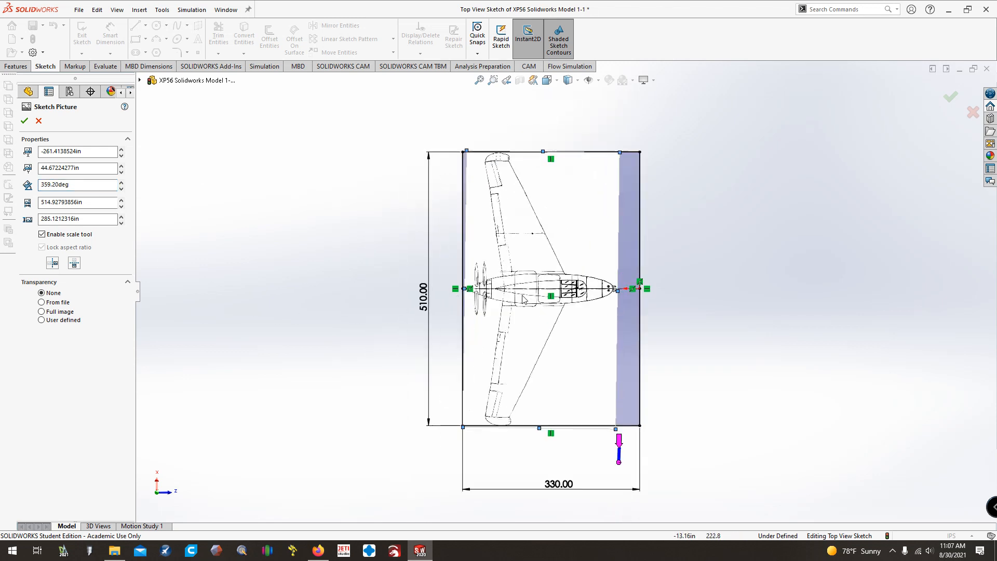
pyautogui.scroll(-5, 523, 299)
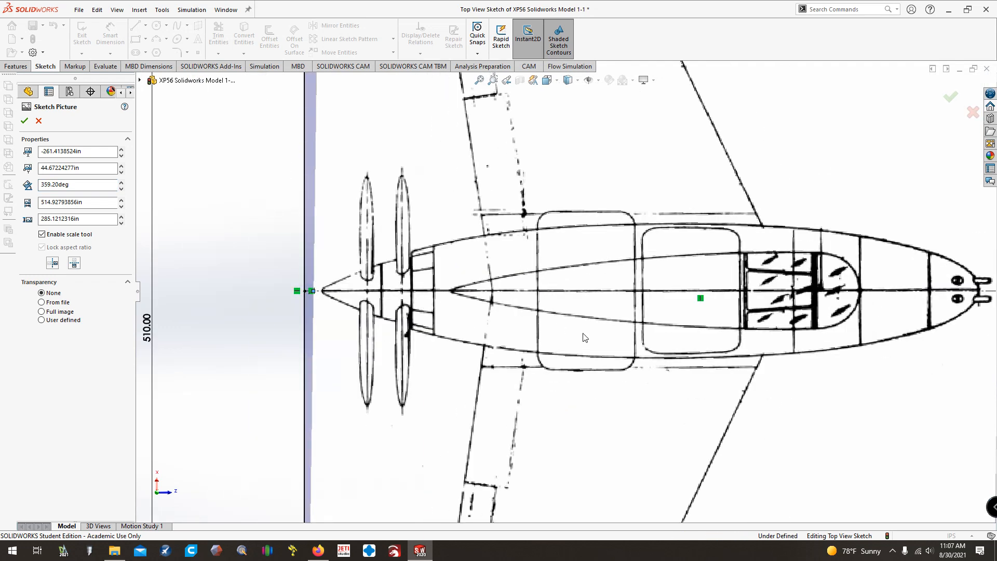
pyautogui.moveTo(585, 338); pyautogui.dragTo(601, 338)
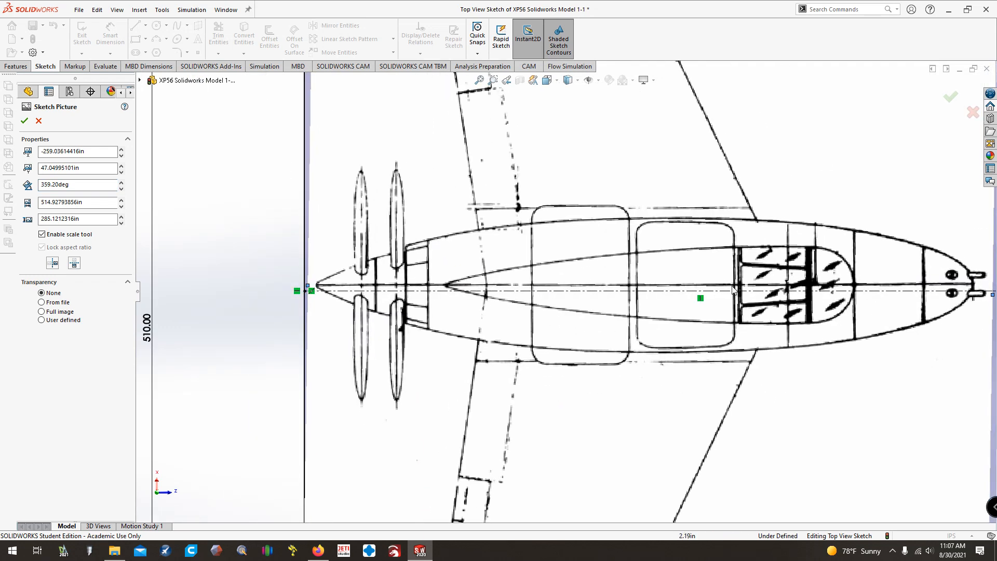
pyautogui.moveTo(701, 298); pyautogui.dragTo(699, 303)
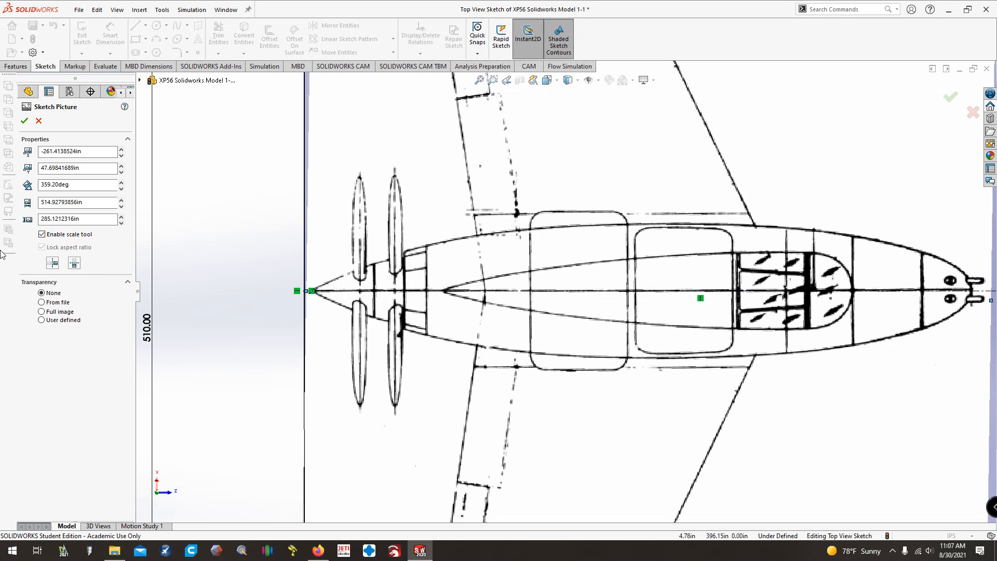
# Try 359 degrees as the picture angle and realign the fuselage axis with the sketch centerline.
pyautogui.doubleClick(78, 184)
pyautogui.write('359')
pyautogui.press('Return')
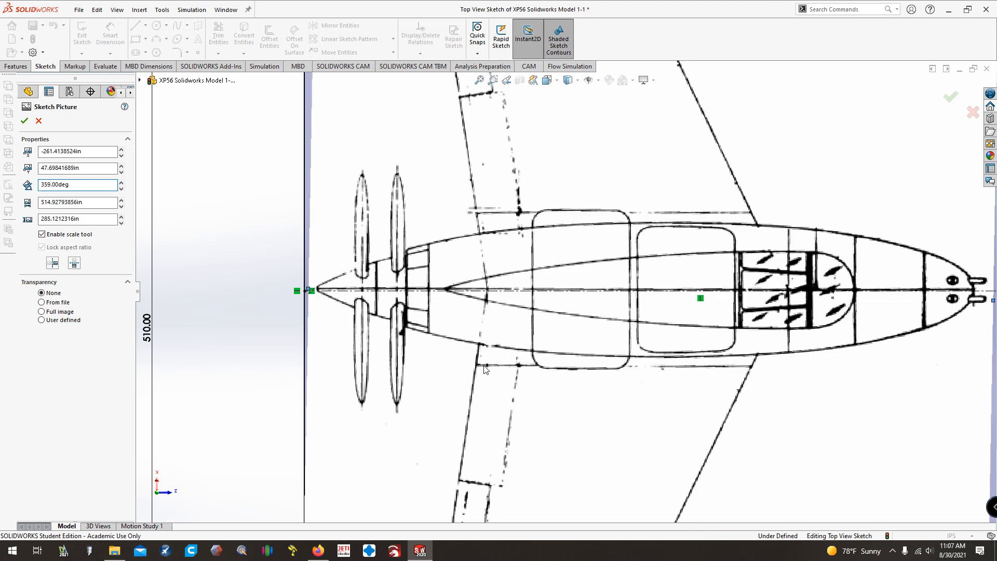
pyautogui.moveTo(486, 370); pyautogui.dragTo(482, 371)
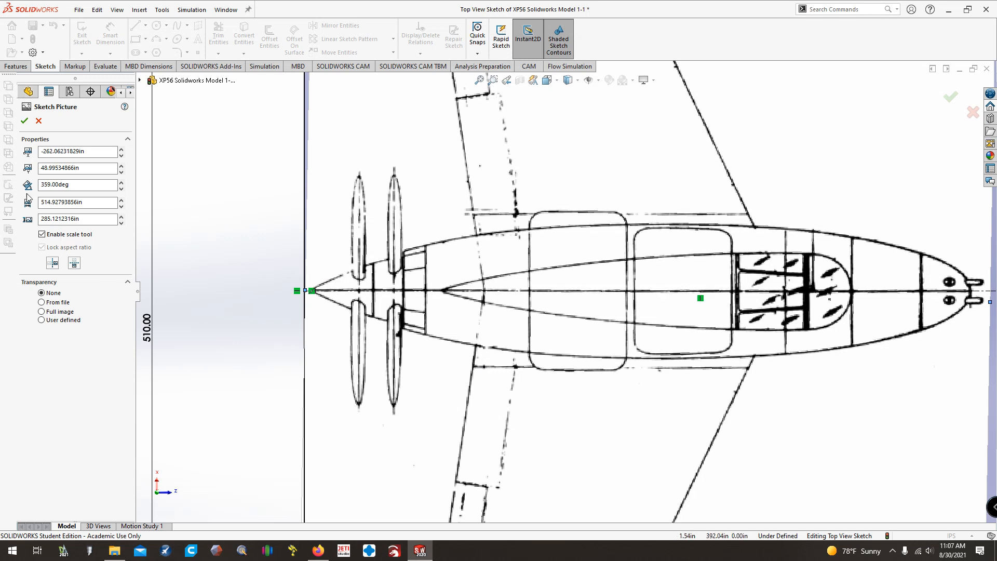
# Set the picture angle to 359.1 degrees and enlarge the picture slightly to about 515.8 by 285.6 in.
pyautogui.click(51, 184)
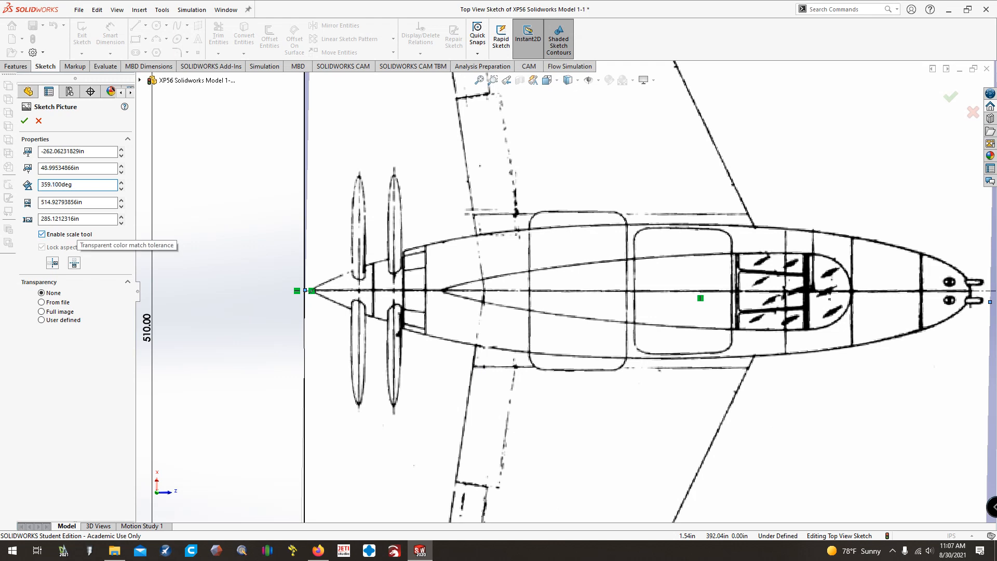
pyautogui.press('Return')
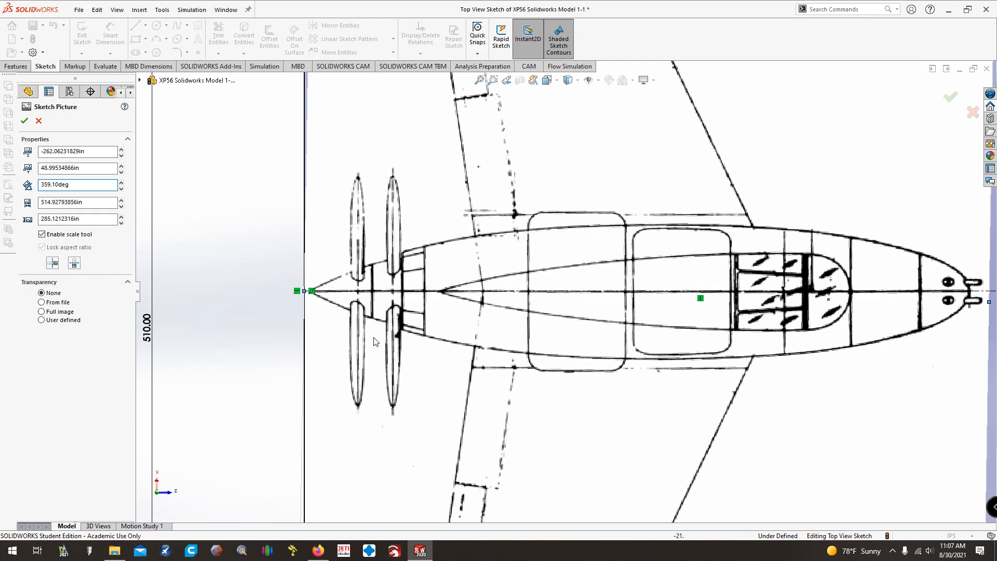
pyautogui.scroll(-3, 435, 281)
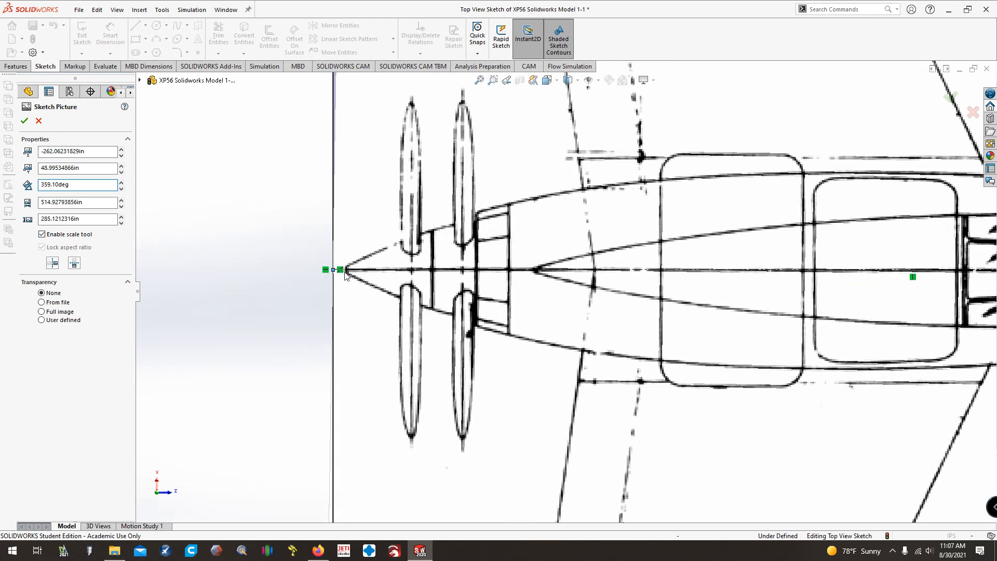
pyautogui.scroll(5, 571, 297)
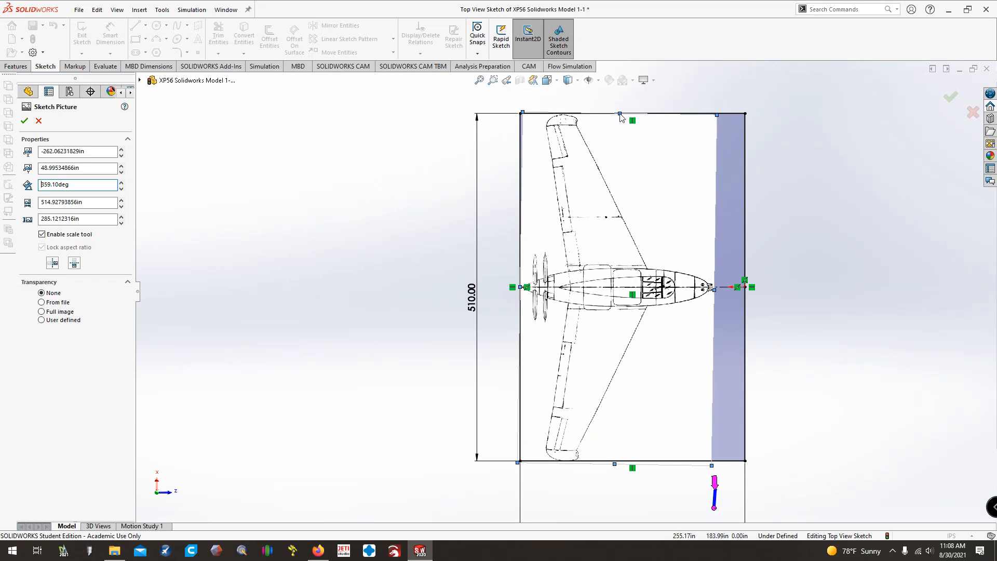
pyautogui.moveTo(621, 117); pyautogui.dragTo(621, 117)
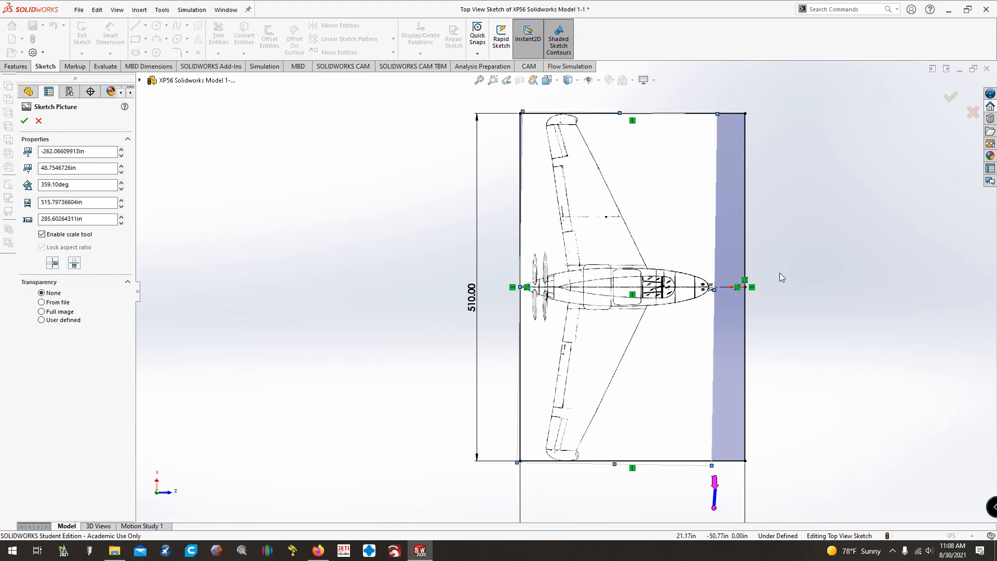
# Nudge the picture so the fuselage axis at the tail lies exactly on the rectangle's horizontal centerline.
pyautogui.scroll(5, 566, 300)
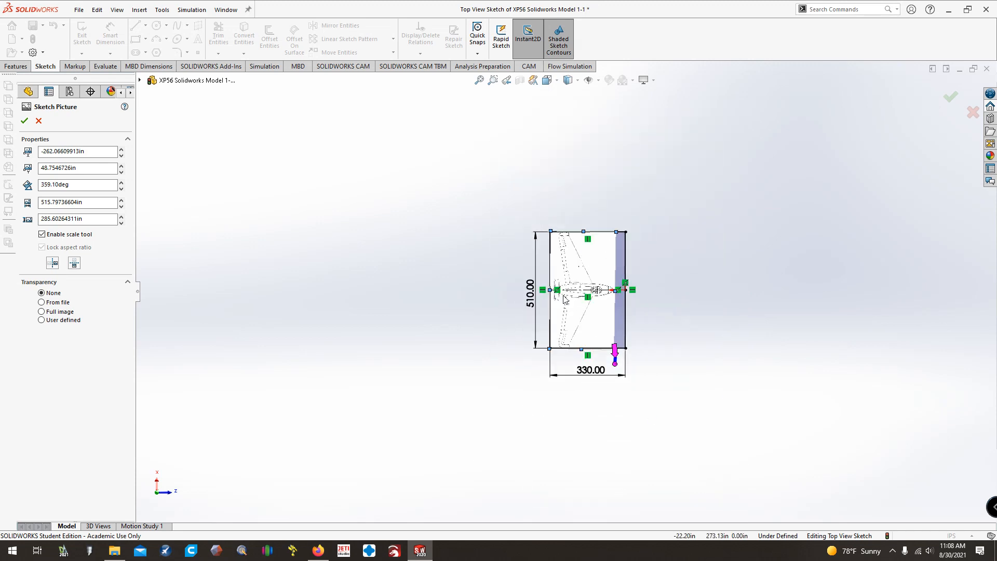
pyautogui.scroll(-15, 565, 300)
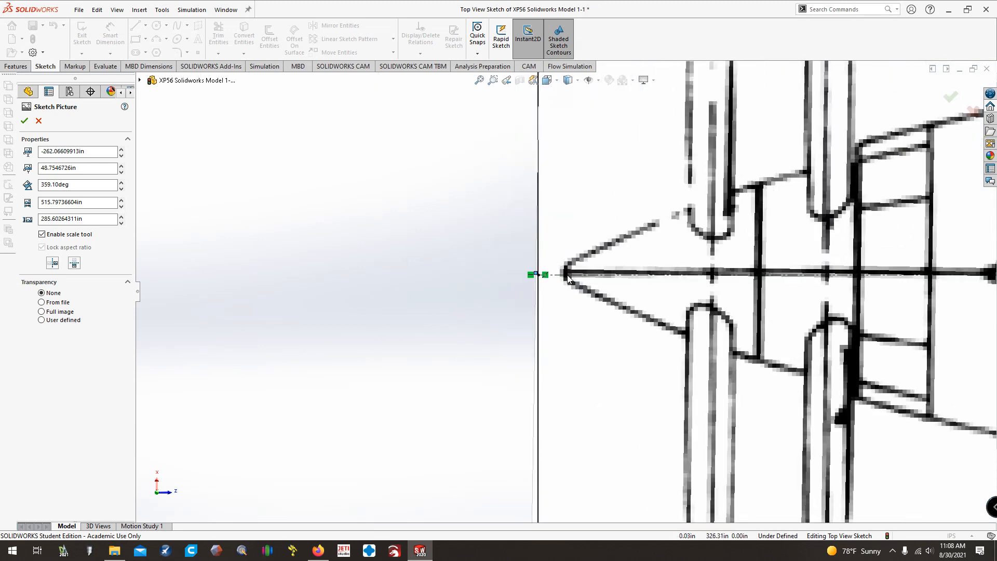
pyautogui.scroll(3, 569, 279)
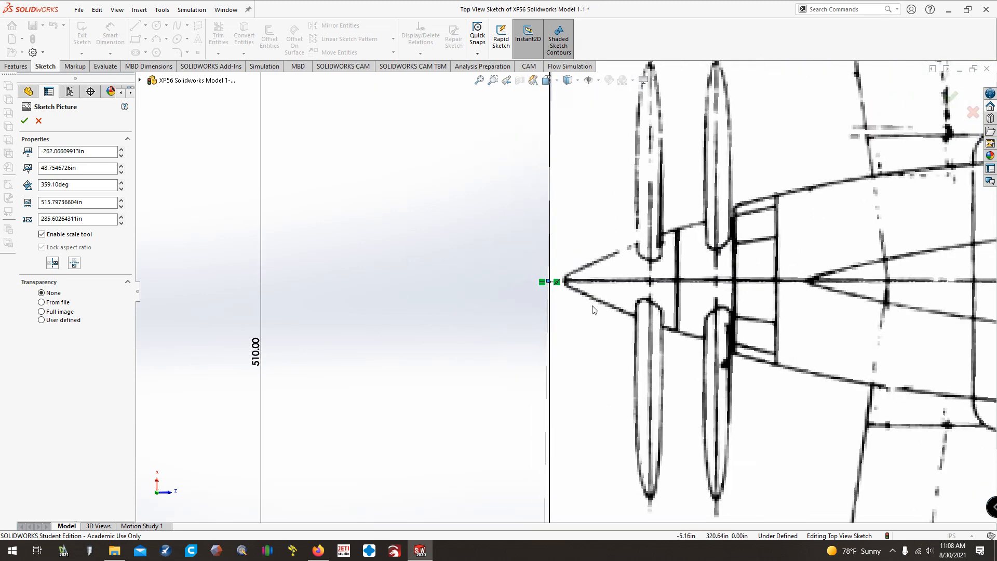
pyautogui.moveTo(593, 310); pyautogui.dragTo(595, 311)
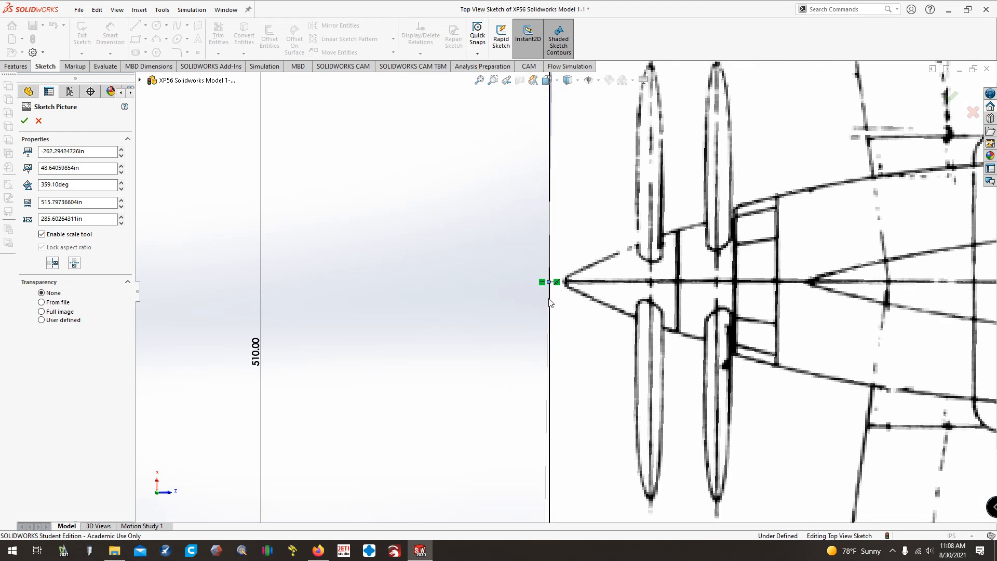
pyautogui.scroll(-10, 557, 319)
pyautogui.scroll(10, 556, 320)
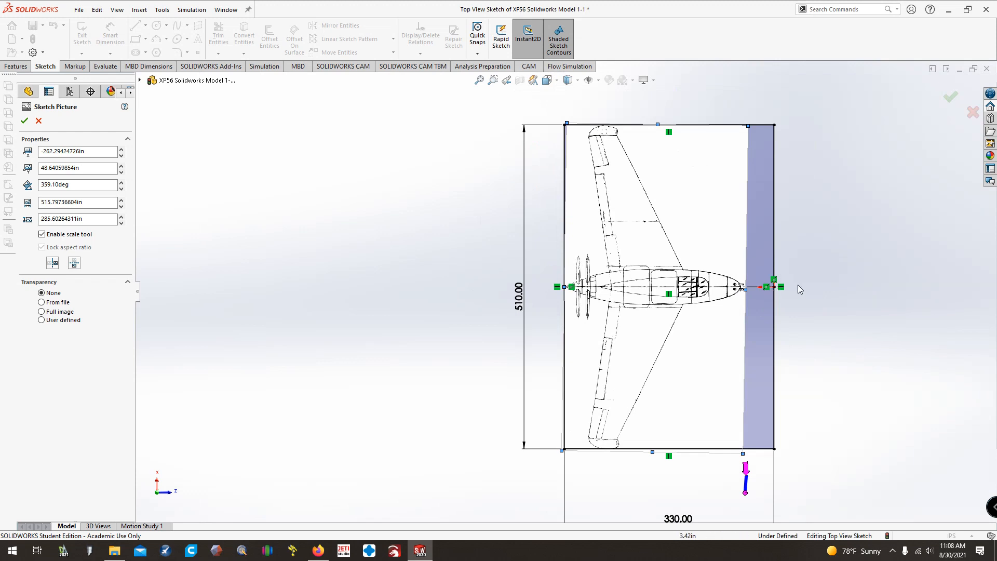
# Examine the placed picture and rectangle from an angled view, then return to the straight top view.
pyautogui.press('Up')
pyautogui.press('Up')
pyautogui.press('Up')
pyautogui.press('Right')
pyautogui.press('Right')
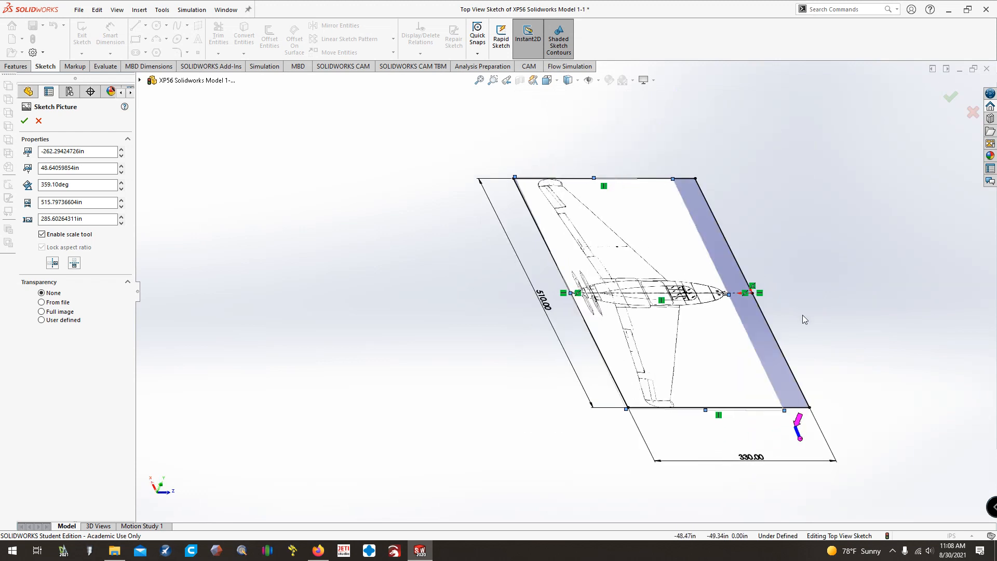
pyautogui.press('Left')
pyautogui.press('Left')
pyautogui.press('Down')
pyautogui.press('Down')
pyautogui.press('Down')
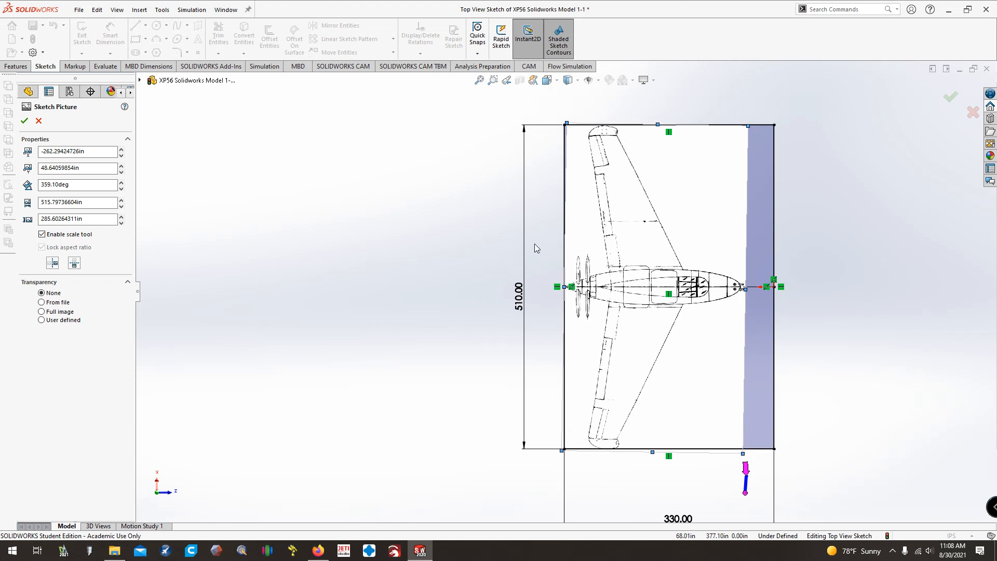
# Move the picture along the centerline until the tail cone's tip meets the rectangle's rear edge, at about -262.29, 51.36 in.
pyautogui.scroll(3, 660, 297)
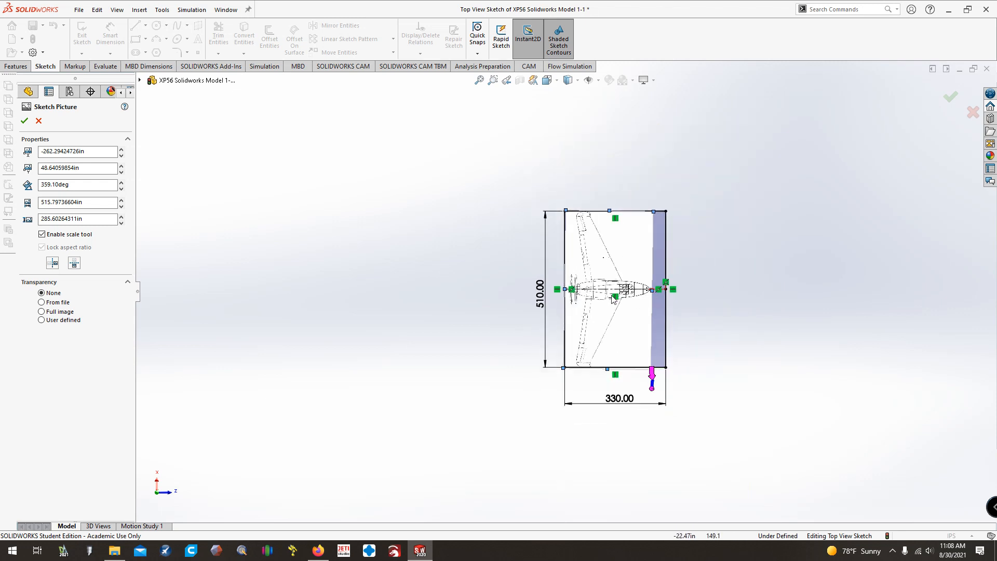
pyautogui.scroll(-8, 503, 300)
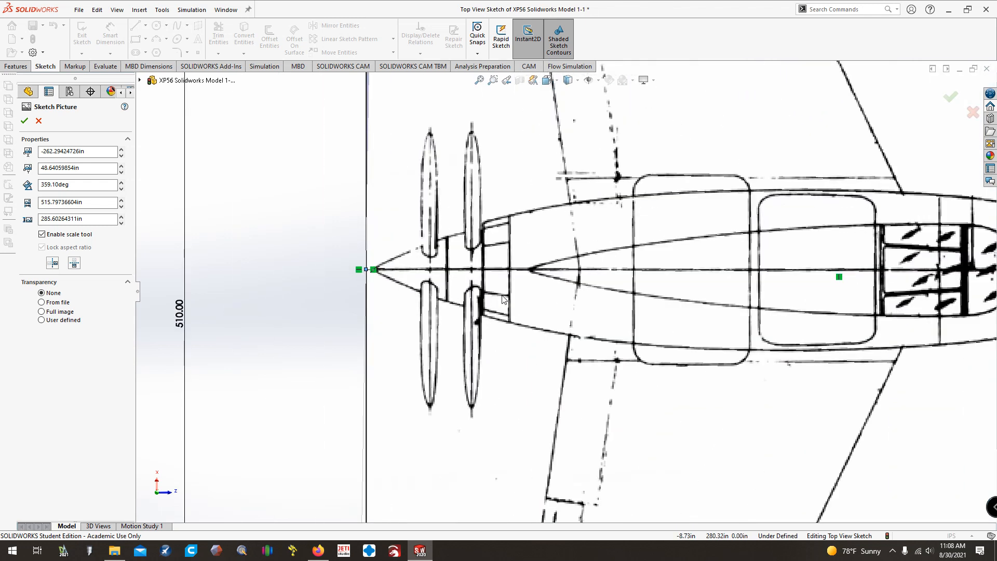
pyautogui.moveTo(503, 300); pyautogui.dragTo(495, 300)
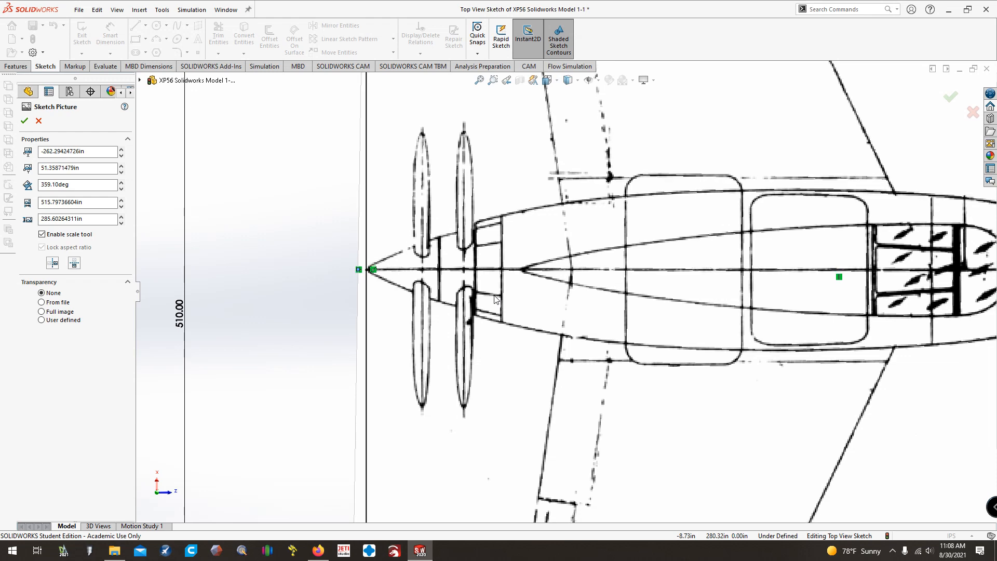
pyautogui.scroll(-3, 522, 297)
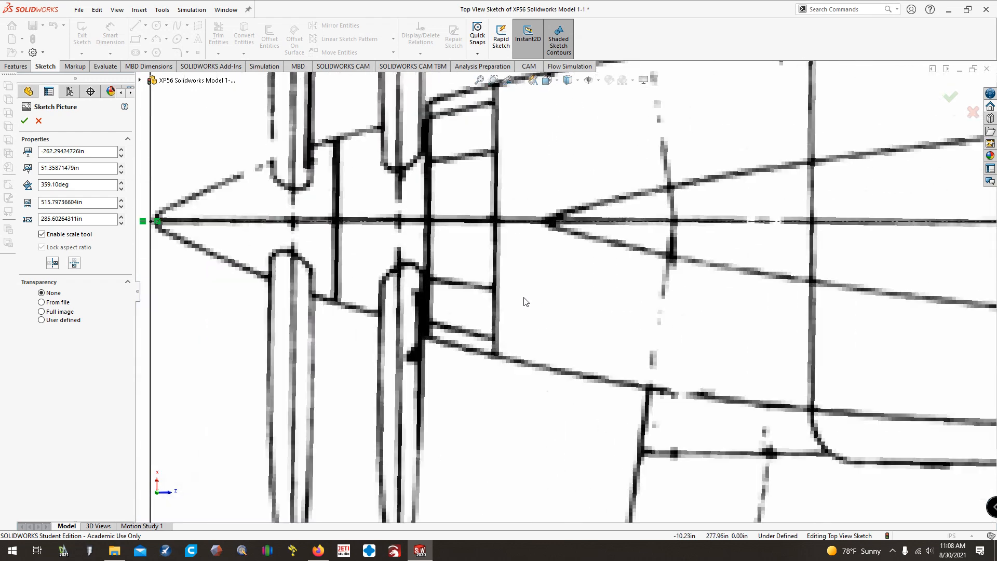
pyautogui.scroll(8, 522, 297)
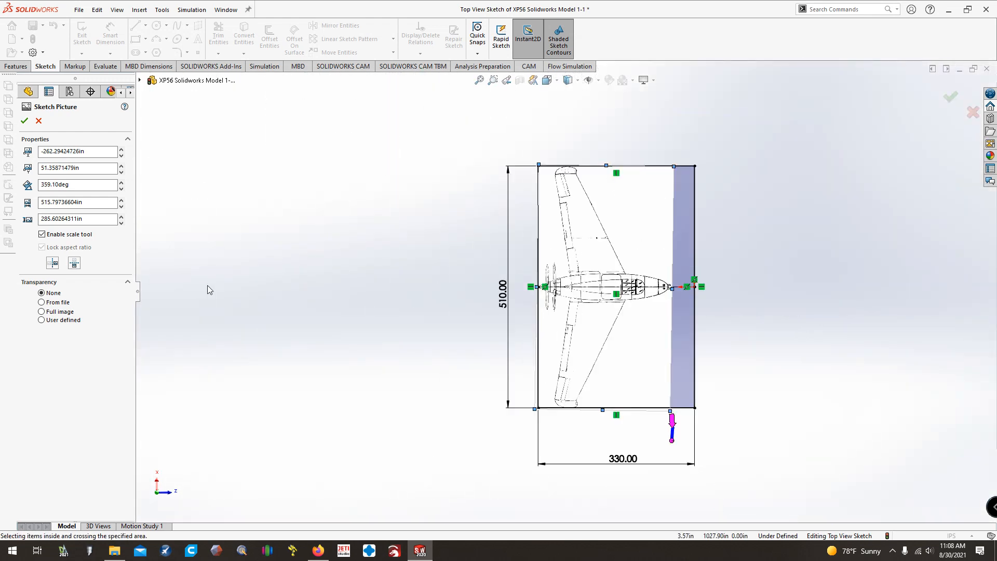
# Turn off the scale tool, stretch the picture lengthwise to about 342.5 in, and move its origin to about -262.38, -5.29 in.
pyautogui.click(71, 235)
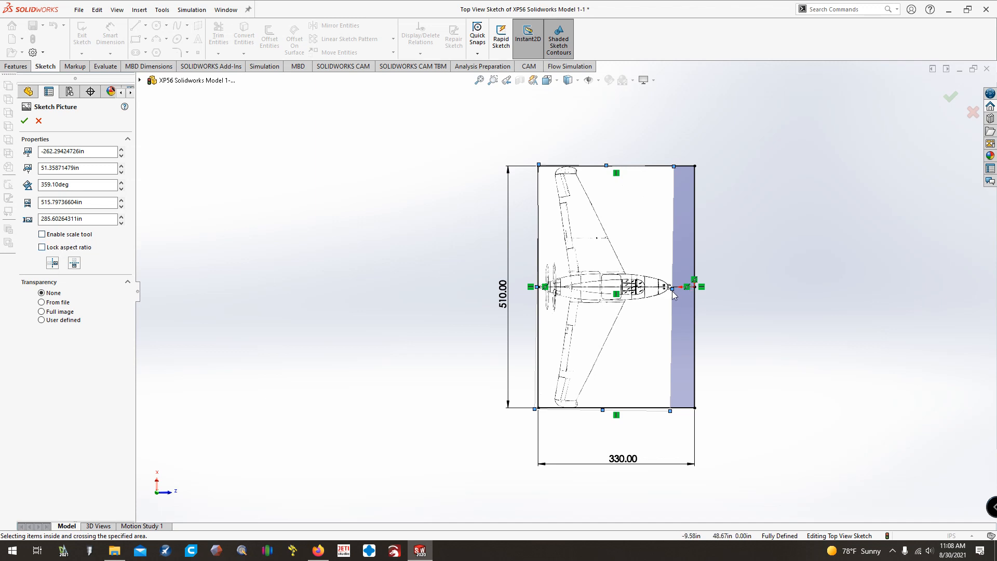
pyautogui.moveTo(672, 292); pyautogui.dragTo(697, 291)
pyautogui.scroll(3, 703, 287)
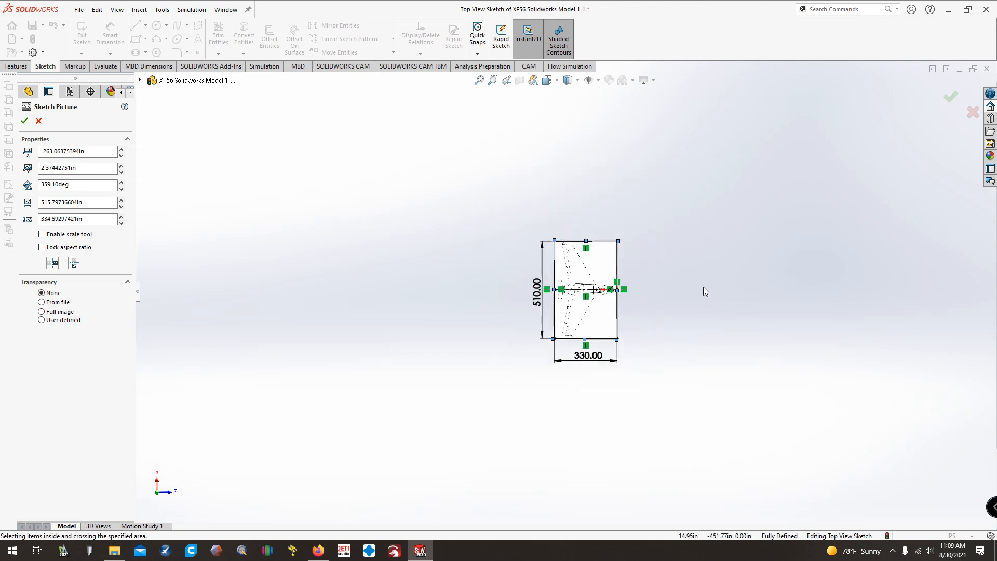
pyautogui.scroll(-8, 620, 290)
pyautogui.scroll(-3, 397, 299)
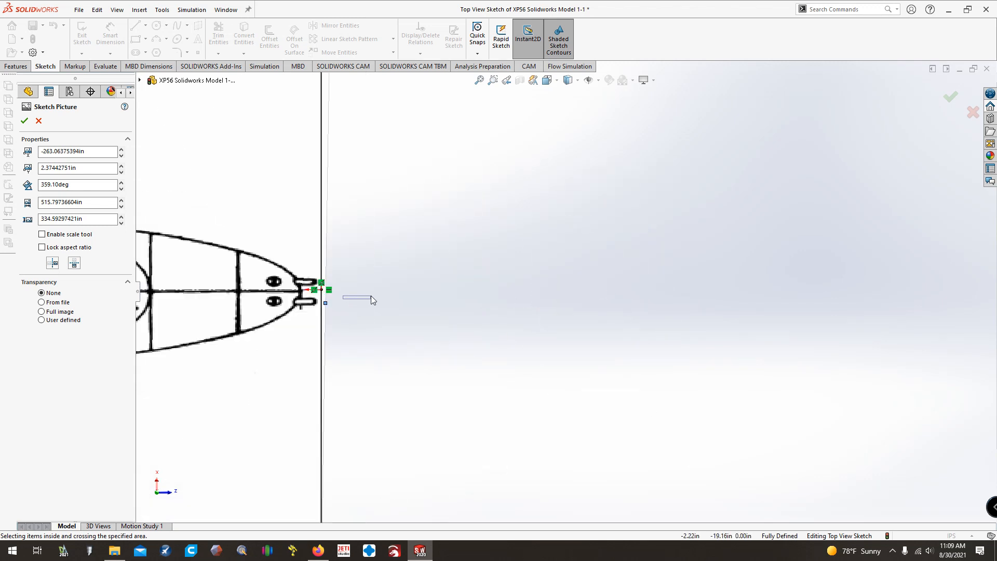
pyautogui.moveTo(325, 304); pyautogui.dragTo(347, 303)
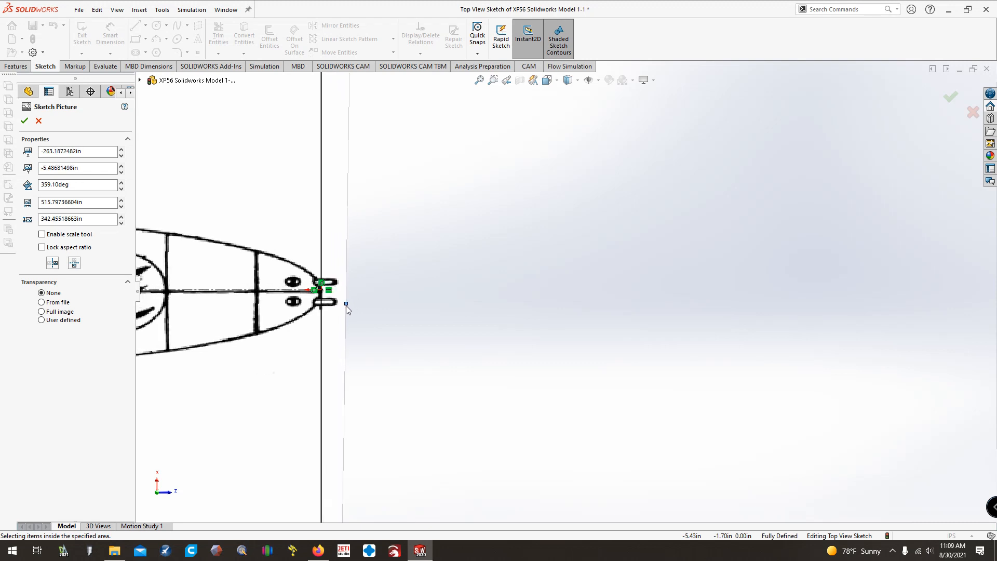
pyautogui.moveTo(255, 326); pyautogui.dragTo(253, 326)
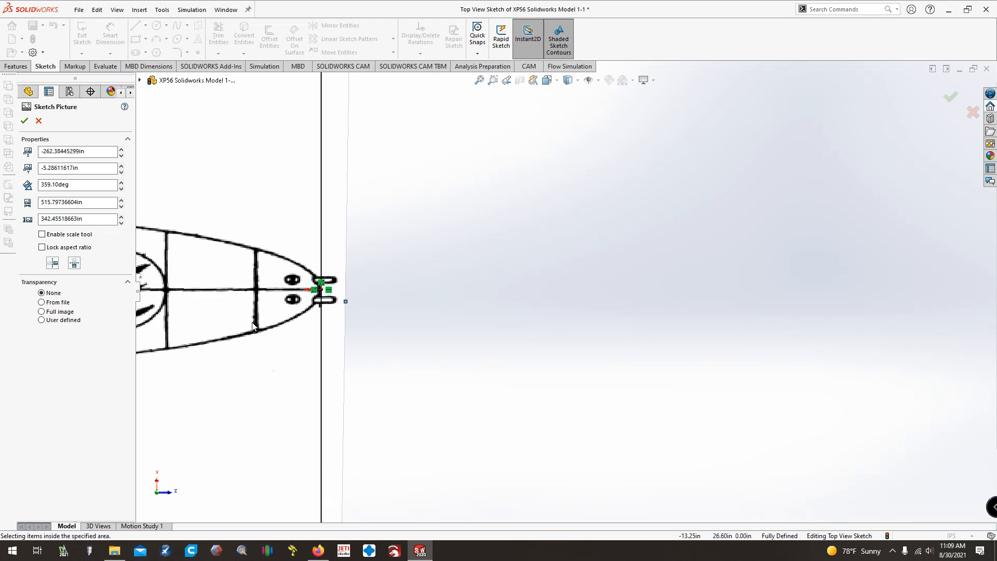
# Examine how the fuselage's tail tip, nose and axis line up with the rectangle's short-axis ends and centerline.
pyautogui.press('f')
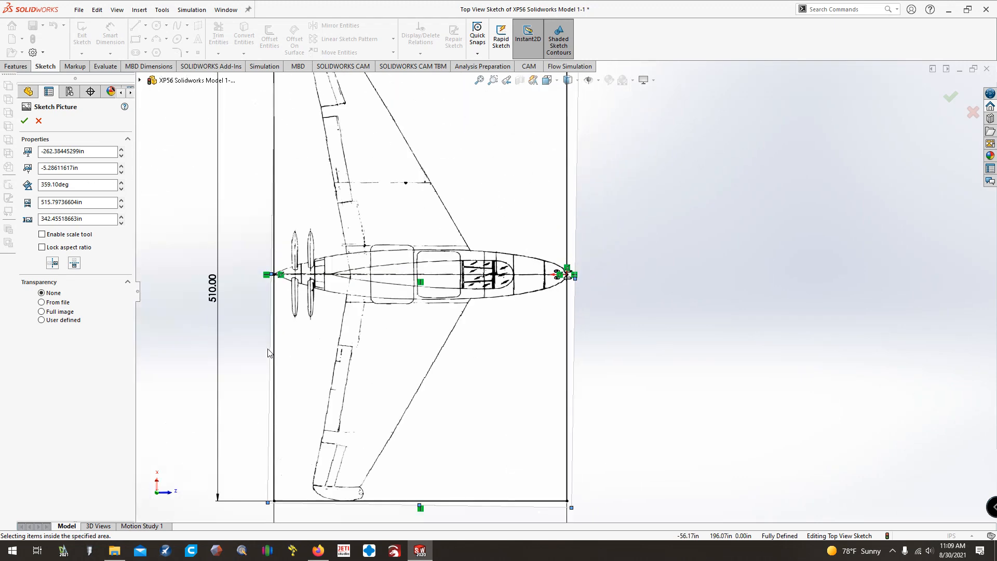
pyautogui.scroll(-6, 362, 282)
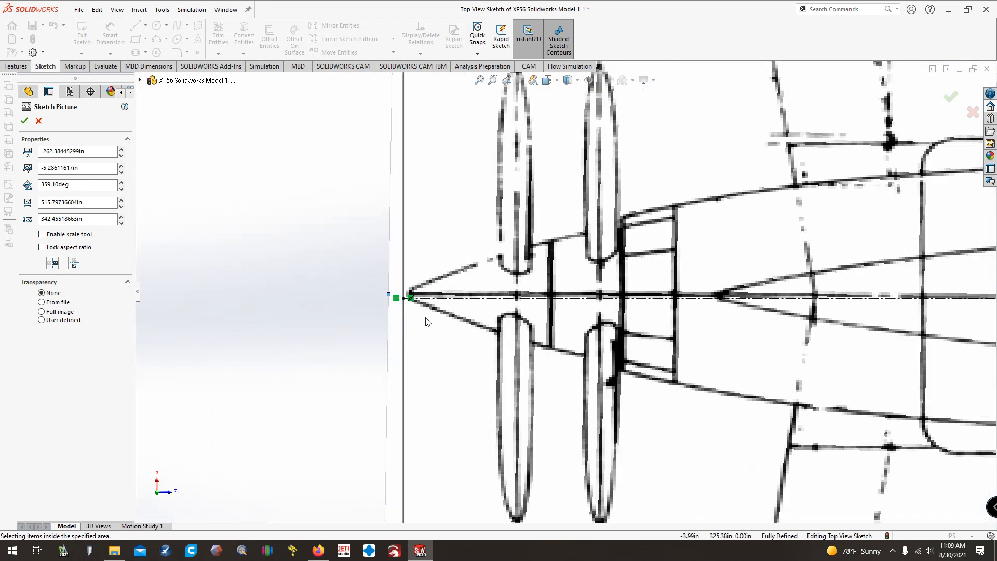
pyautogui.scroll(3, 421, 321)
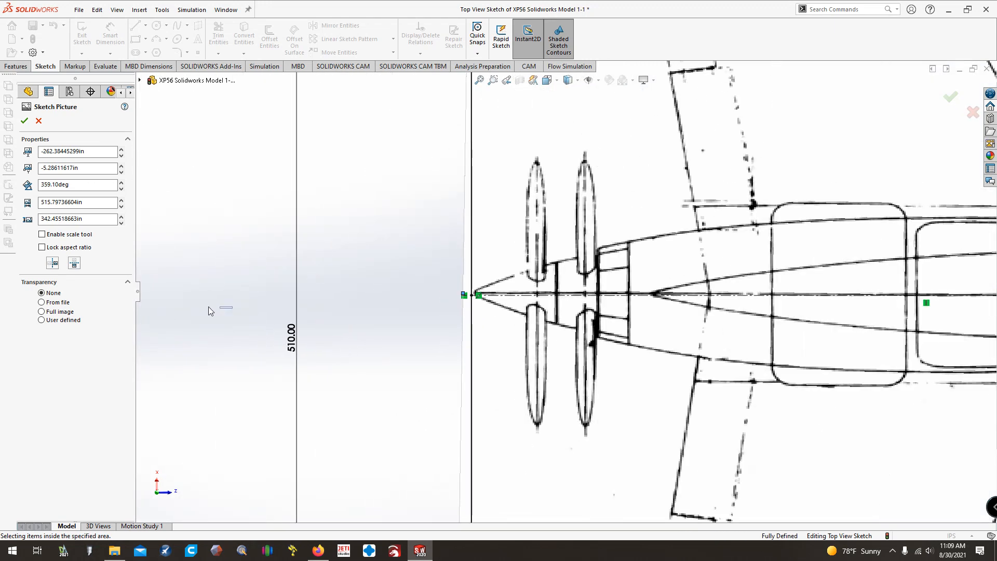
pyautogui.moveTo(208, 306); pyautogui.dragTo(206, 307)
pyautogui.hotkey('ctrl', '3')
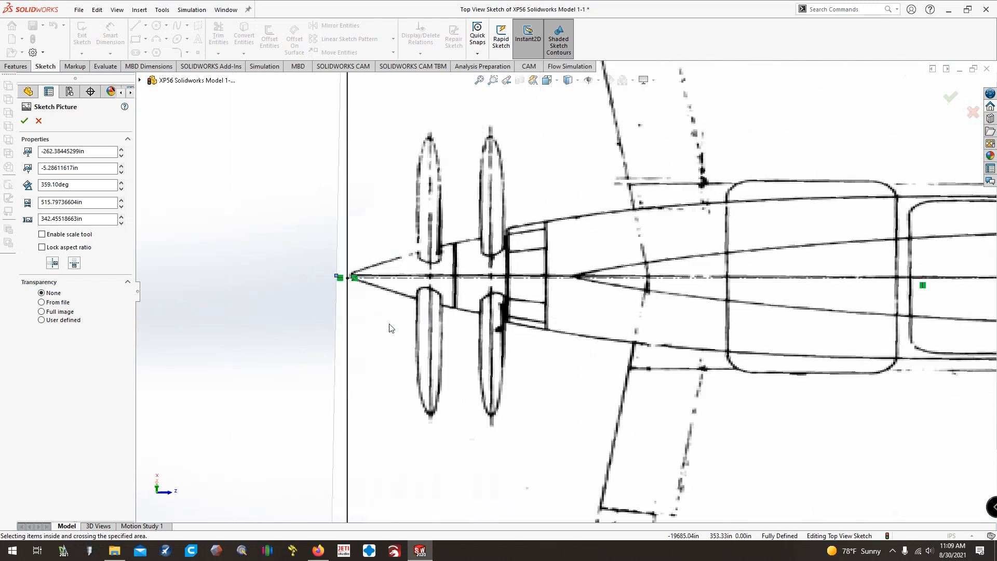
pyautogui.hotkey('ctrl', 'shift', 'z')
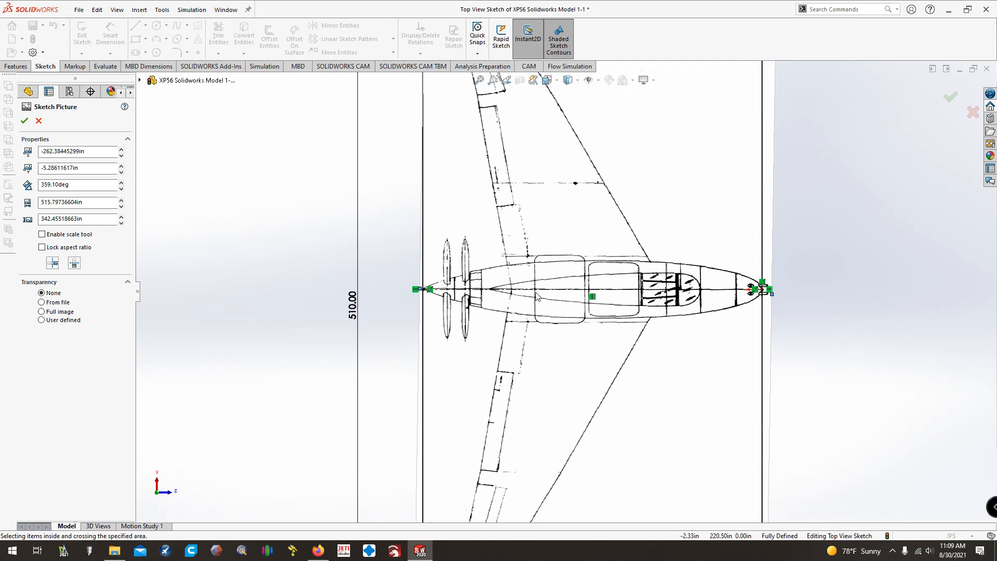
pyautogui.press('f')
pyautogui.scroll(-5, 597, 288)
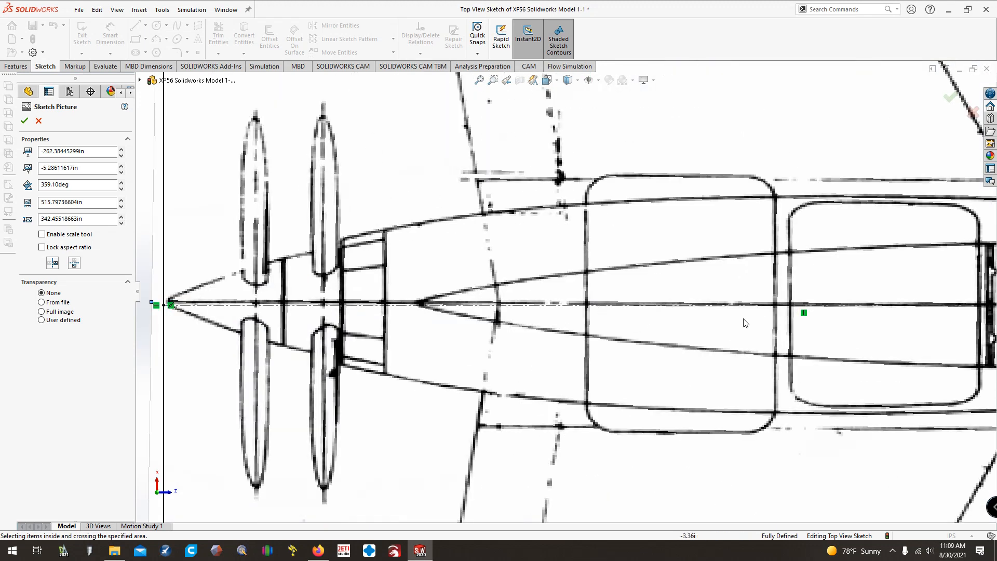
pyautogui.scroll(3, 756, 322)
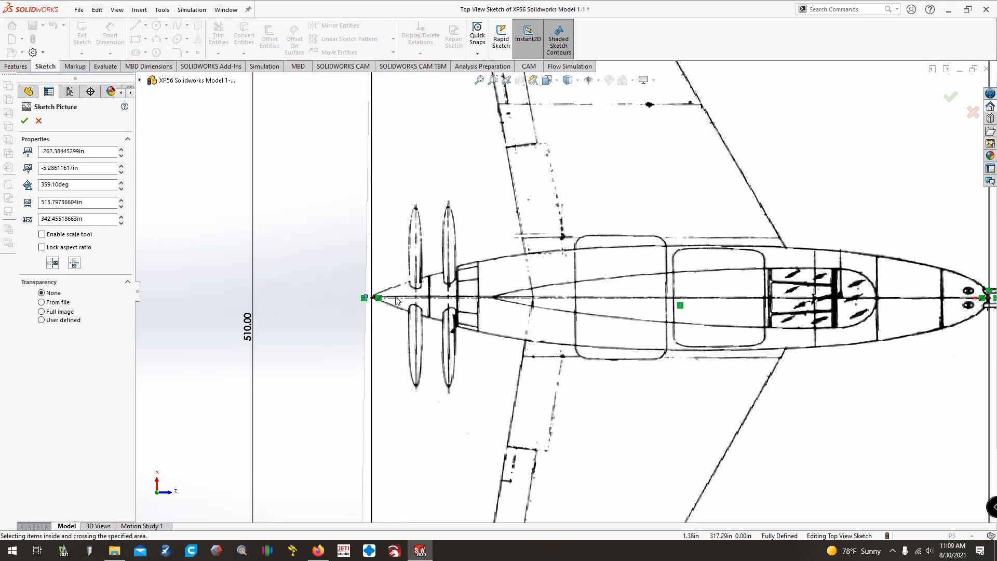
pyautogui.scroll(2, 434, 301)
pyautogui.scroll(-4, 753, 294)
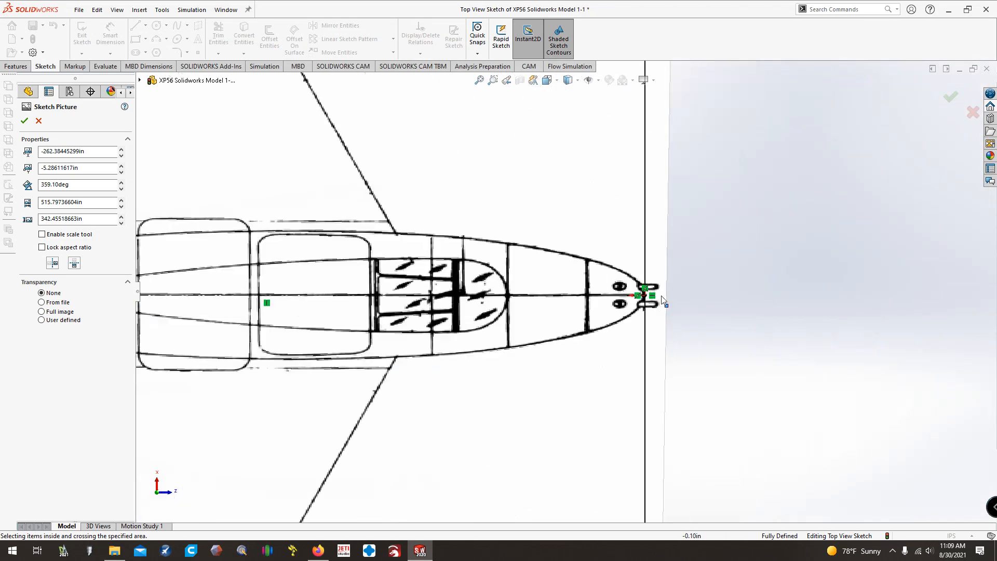
pyautogui.scroll(-3, 662, 295)
pyautogui.scroll(3, 558, 288)
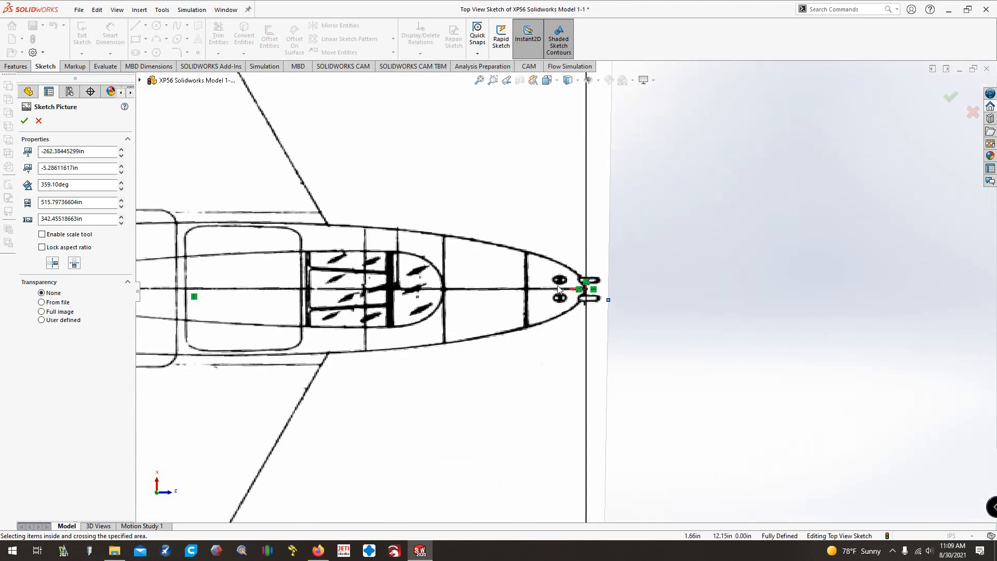
pyautogui.scroll(2, 558, 289)
pyautogui.hotkey('ctrl', 'Right')
pyautogui.hotkey('ctrl', 'Right')
pyautogui.hotkey('ctrl', 'Right')
pyautogui.hotkey('ctrl', 'Right')
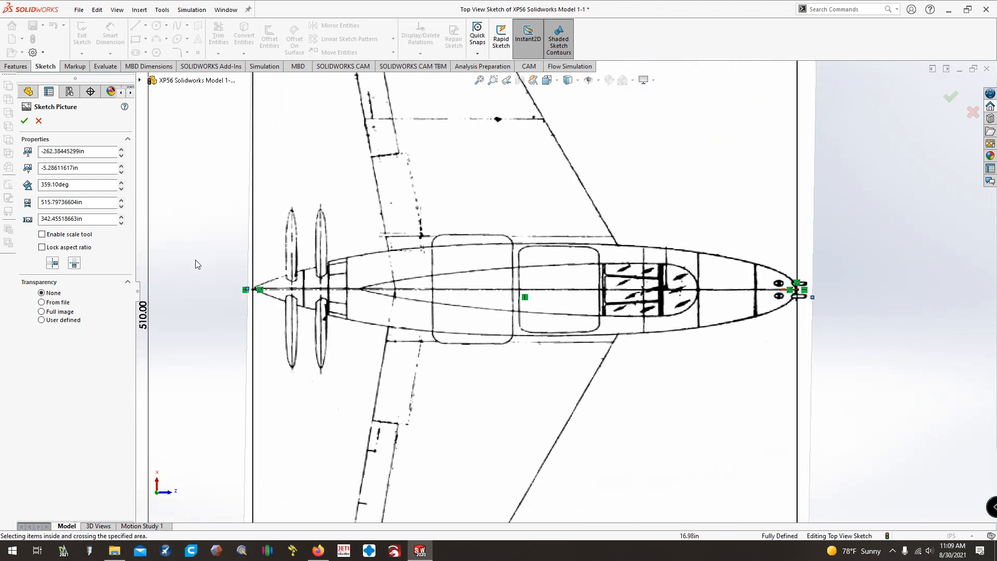
pyautogui.hotkey('ctrl', 'Right')
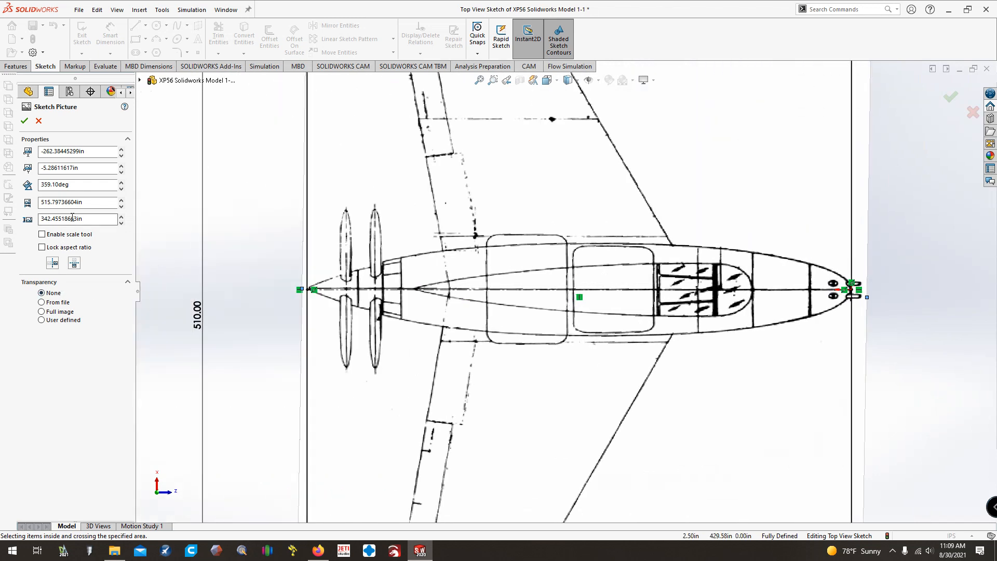
# Set the picture angle to 359.3 degrees and accept the sketch picture's placement.
pyautogui.click(78, 184)
pyautogui.write('359')
pyautogui.press('Return')
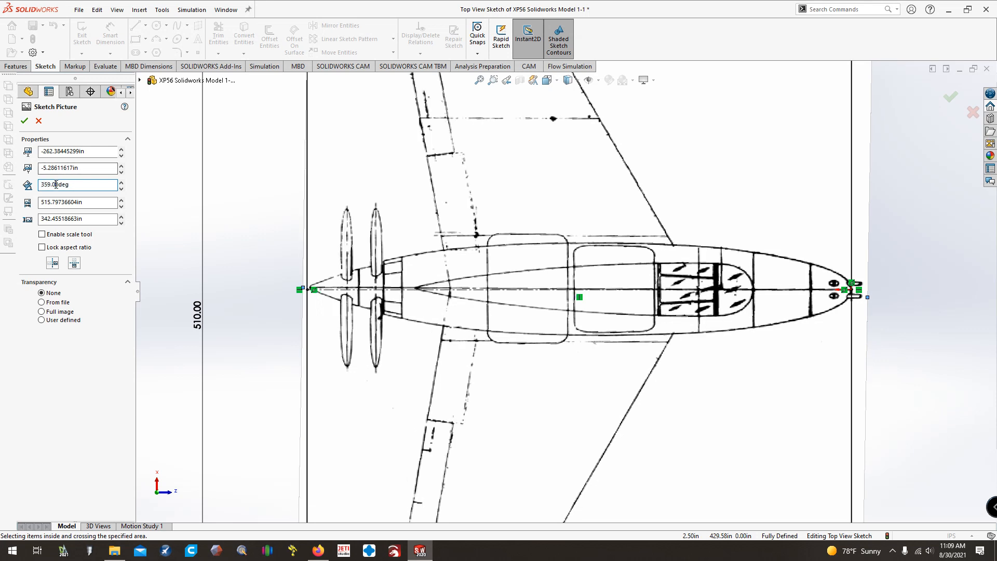
pyautogui.write('2')
pyautogui.press('Return')
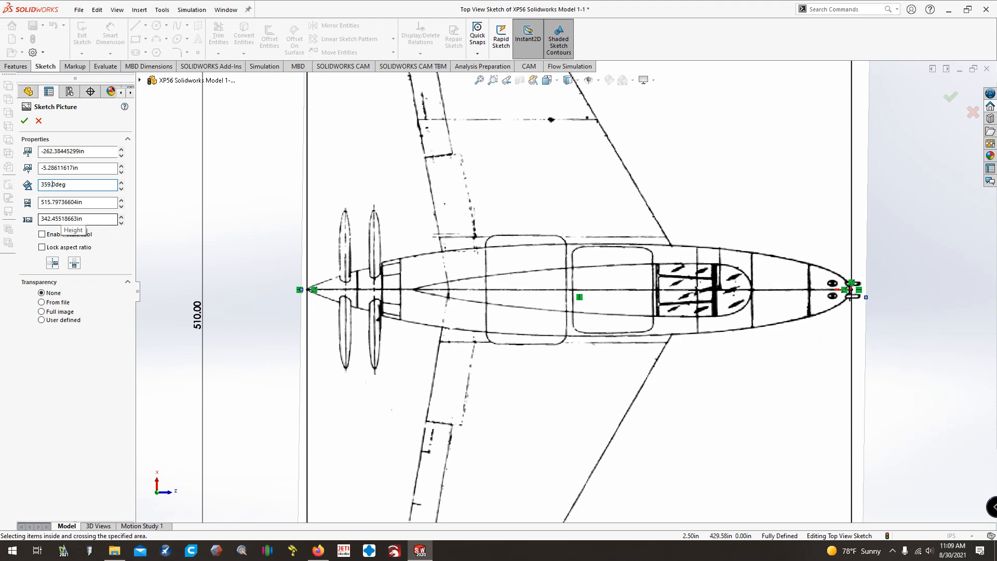
pyautogui.press('Return')
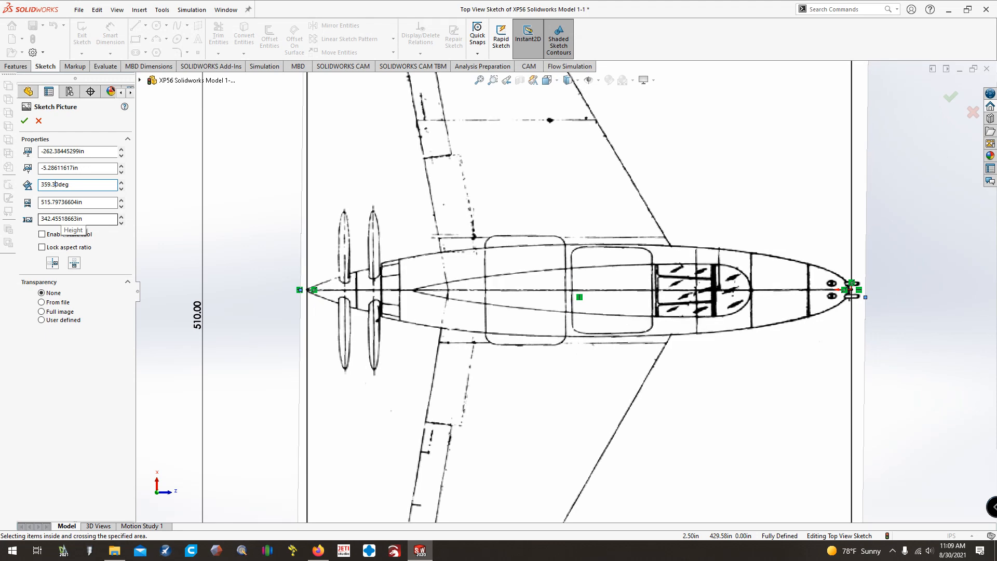
pyautogui.scroll(5, 739, 262)
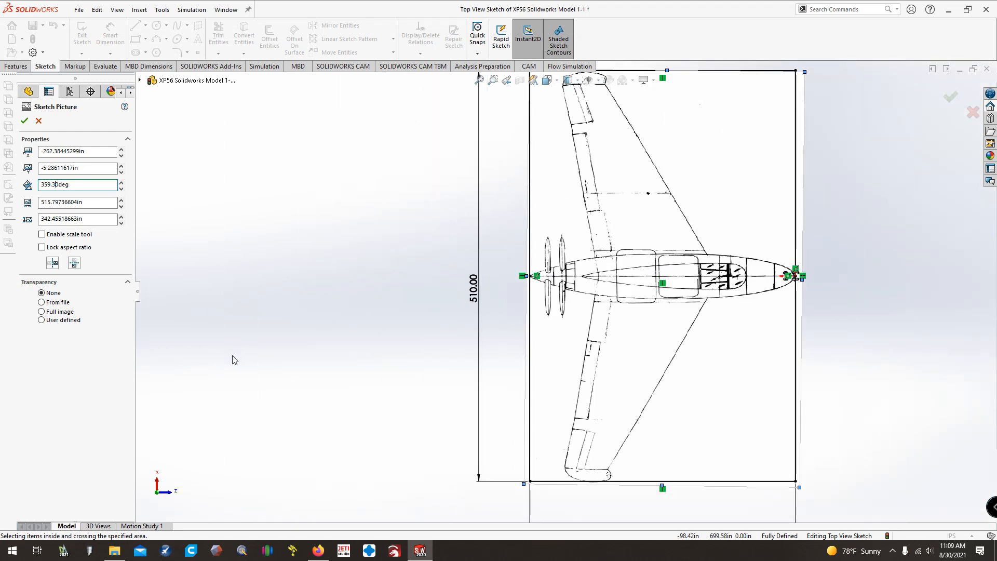
pyautogui.hotkey('ctrl', 'Left')
pyautogui.hotkey('ctrl', 'Left')
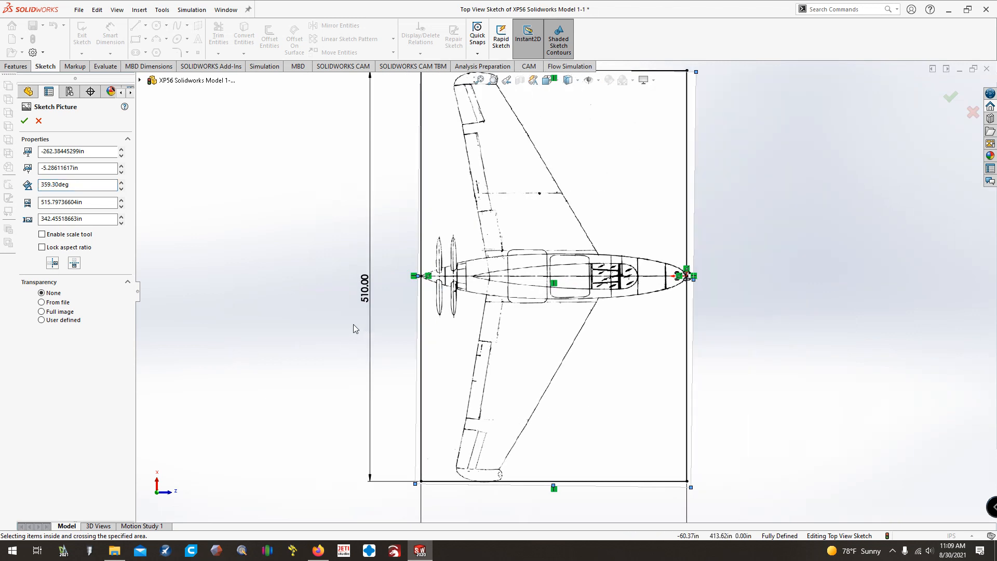
pyautogui.press('z')
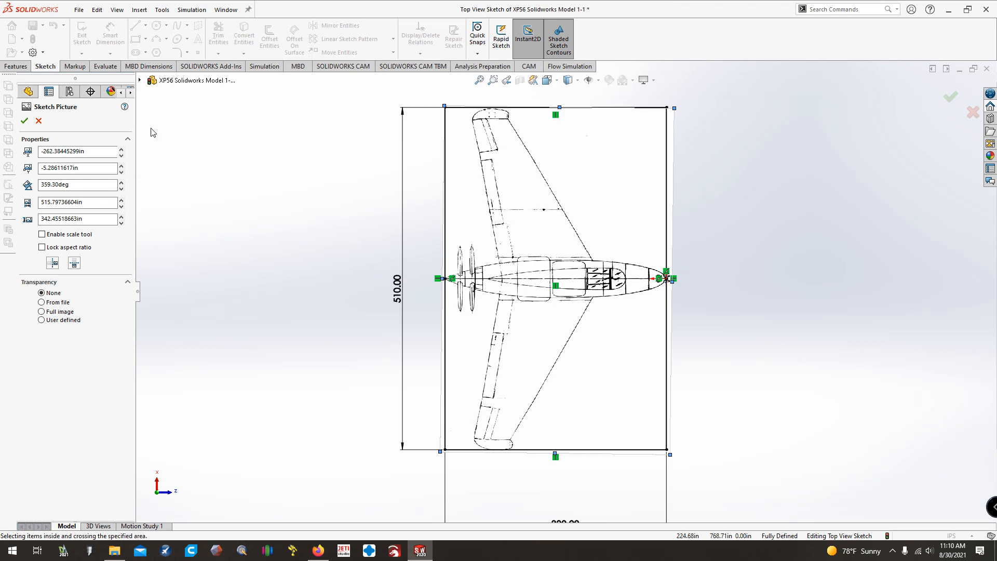
pyautogui.click(23, 122)
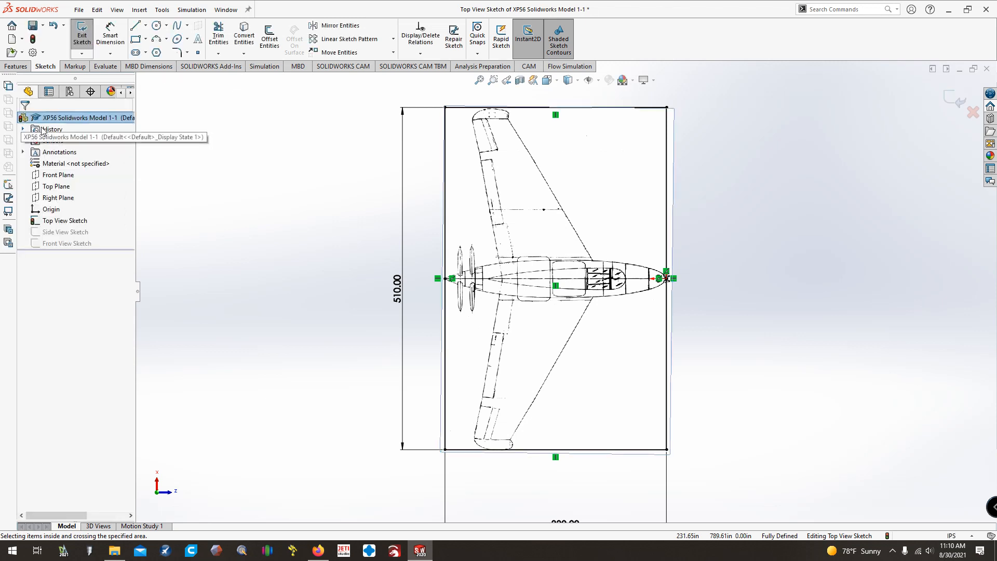
# Reopen the placed top-view picture's properties for review and close them again.
pyautogui.scroll(1, 549, 270)
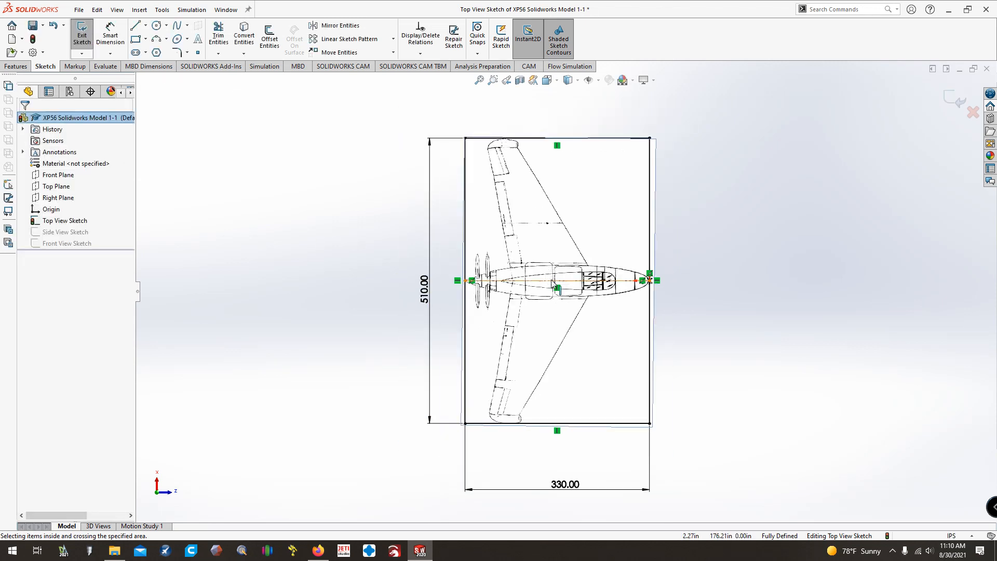
pyautogui.scroll(-1, 548, 270)
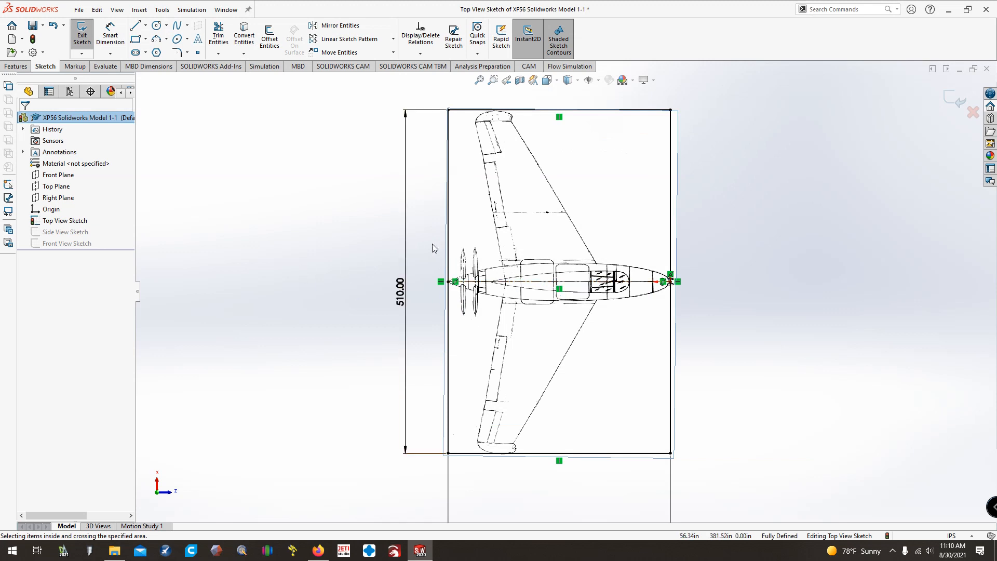
pyautogui.doubleClick(561, 233)
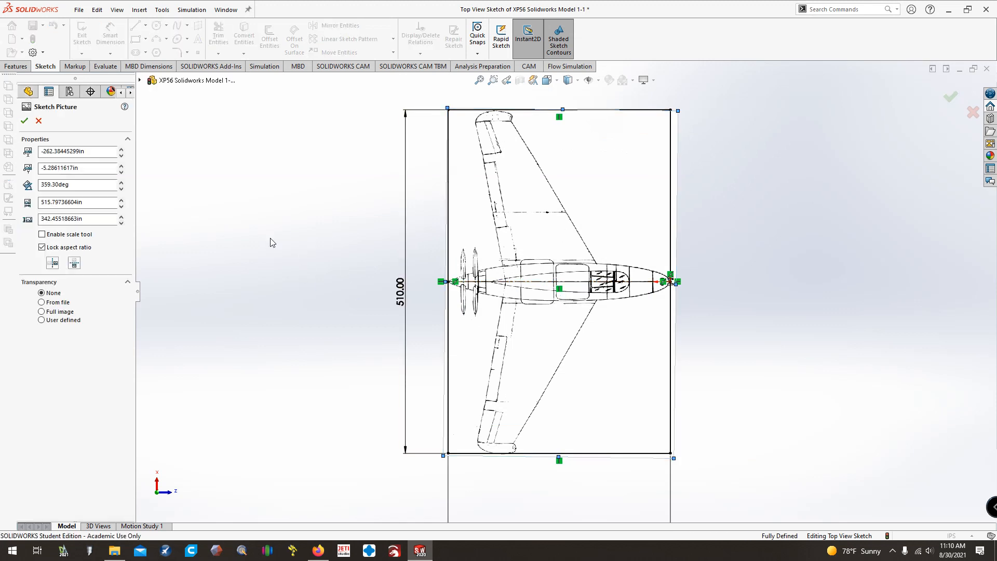
pyautogui.click(24, 121)
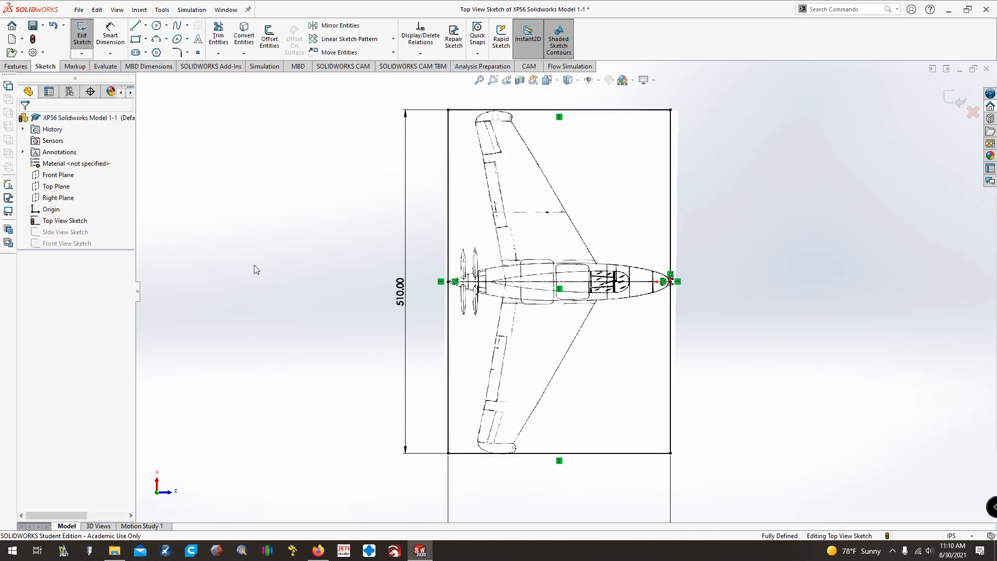
# Reopen the top-view picture and apply full-image transparency with a value of 0.80.
pyautogui.click(553, 247)
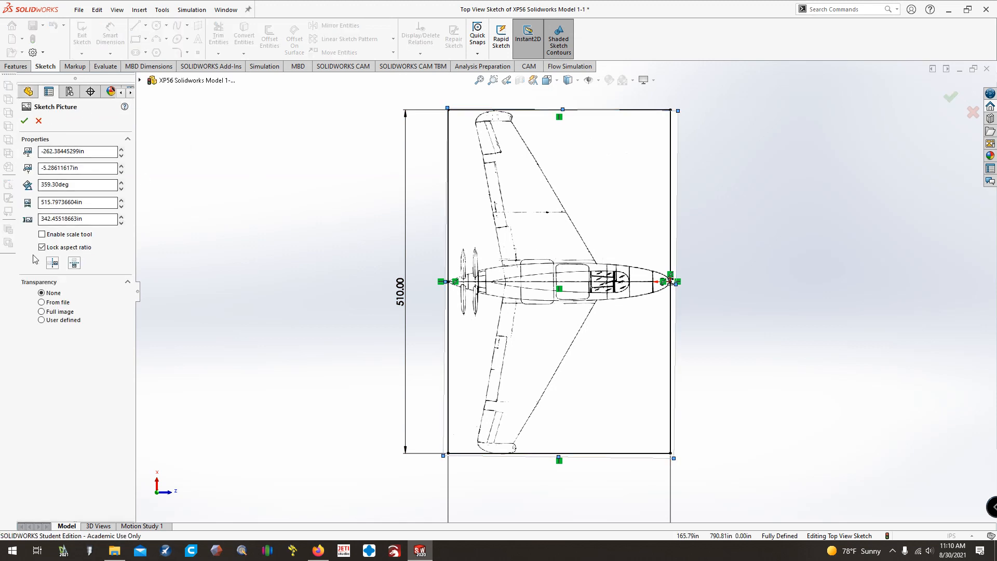
pyautogui.click(42, 312)
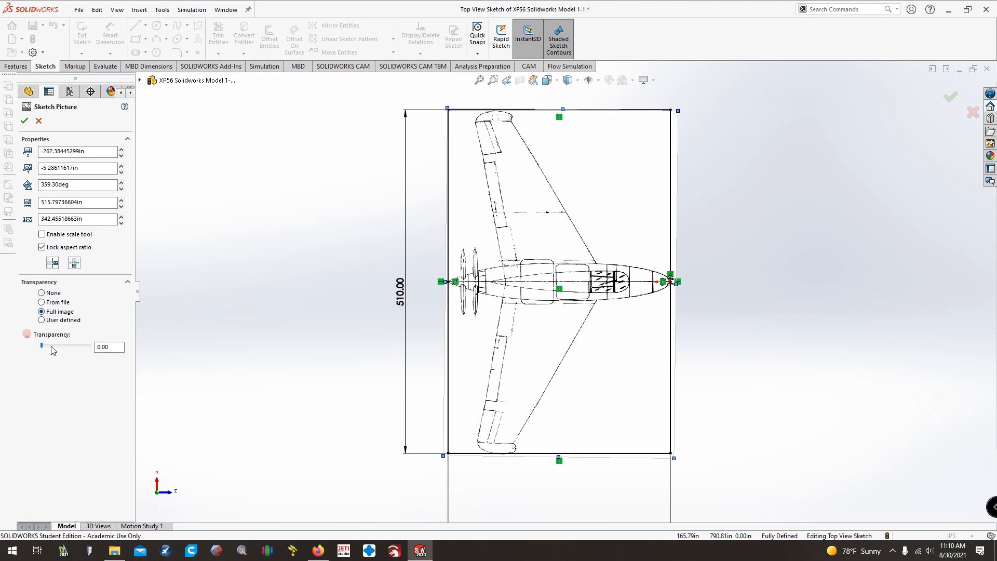
pyautogui.moveTo(42, 346); pyautogui.dragTo(70, 347)
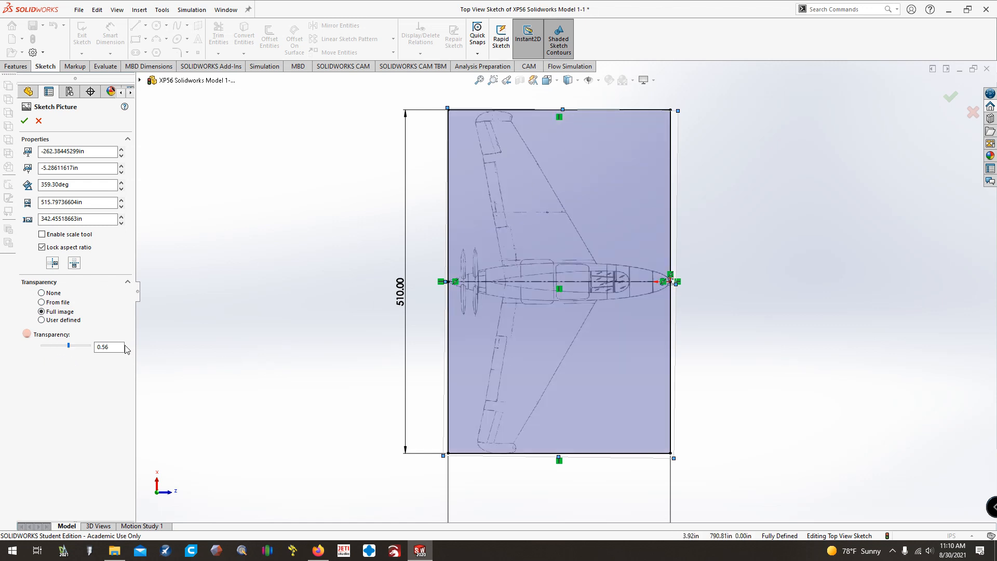
pyautogui.moveTo(125, 347); pyautogui.dragTo(33, 351)
pyautogui.write('0.8')
pyautogui.press('Return')
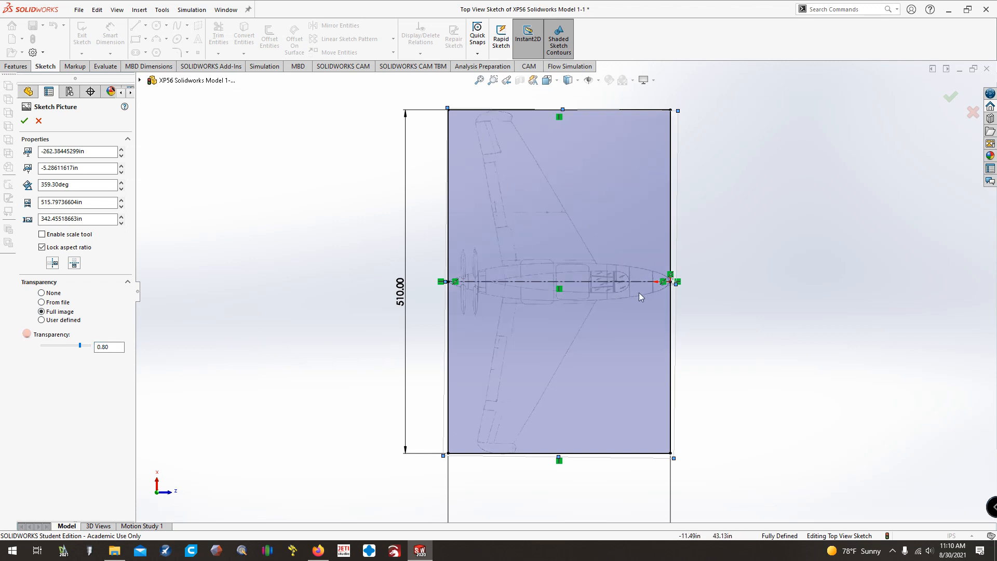
# Try a picture transparency of 0.90 and return it to 0.80.
pyautogui.moveTo(122, 347); pyautogui.dragTo(21, 358)
pyautogui.write('0.9')
pyautogui.press('Return')
pyautogui.write('.')
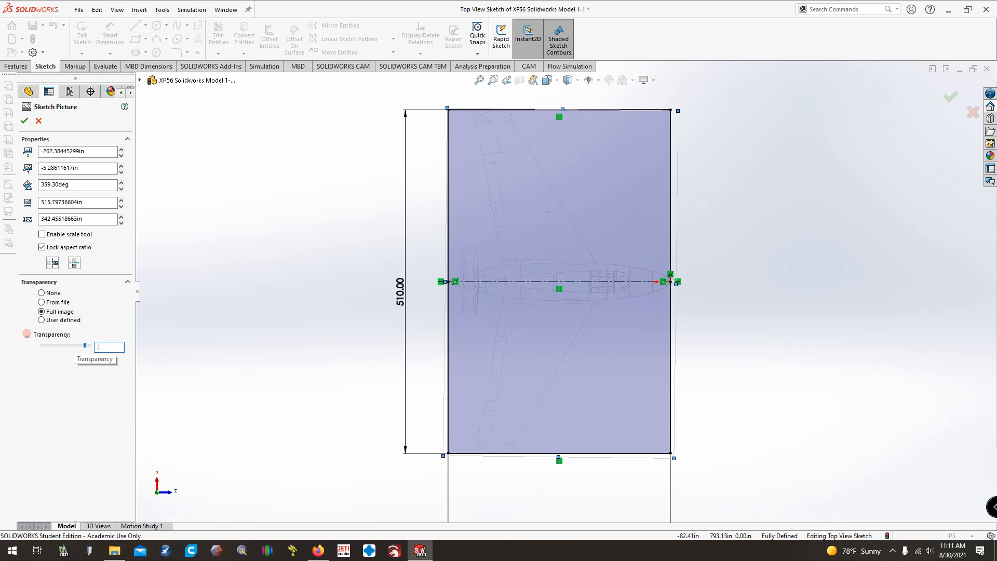
pyautogui.write('8')
pyautogui.press('Return')
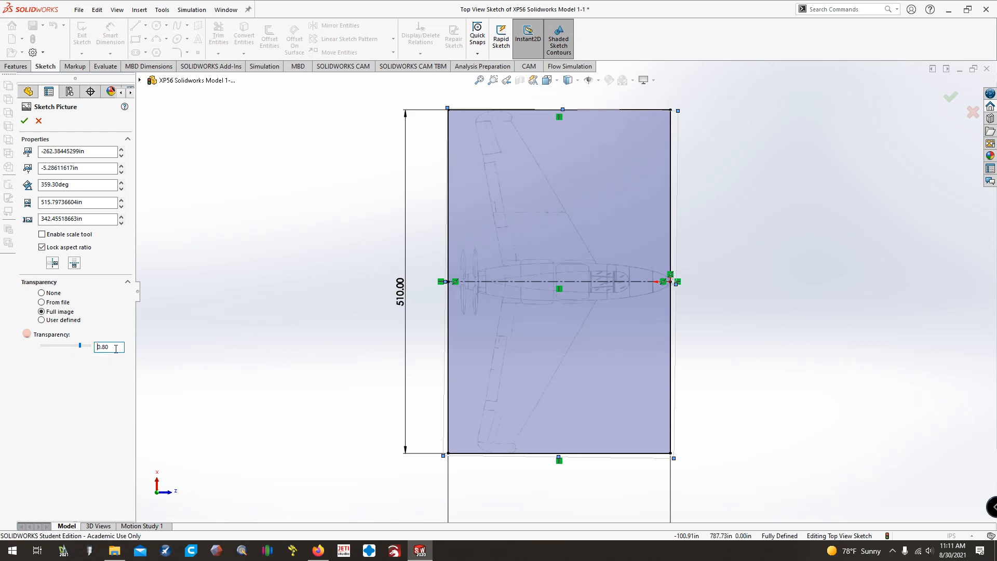
# Set the picture's full-image transparency to 0.70 and accept the picture settings.
pyautogui.write('.7')
pyautogui.press('Return')
pyautogui.click(24, 120)
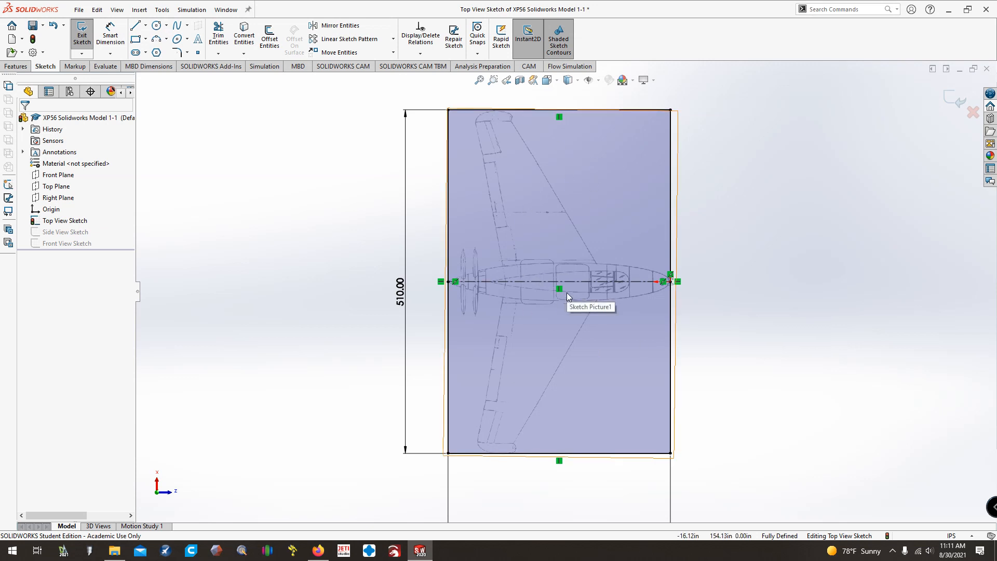
pyautogui.click(16, 66)
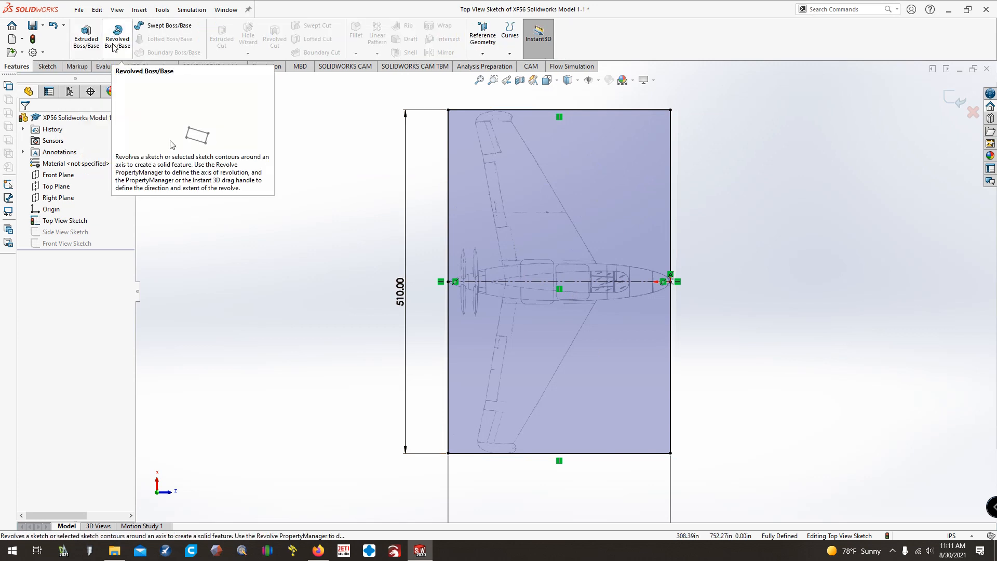
# Convert the rectangle and centre line of the Top View Sketch to construction geometry.
pyautogui.click(48, 66)
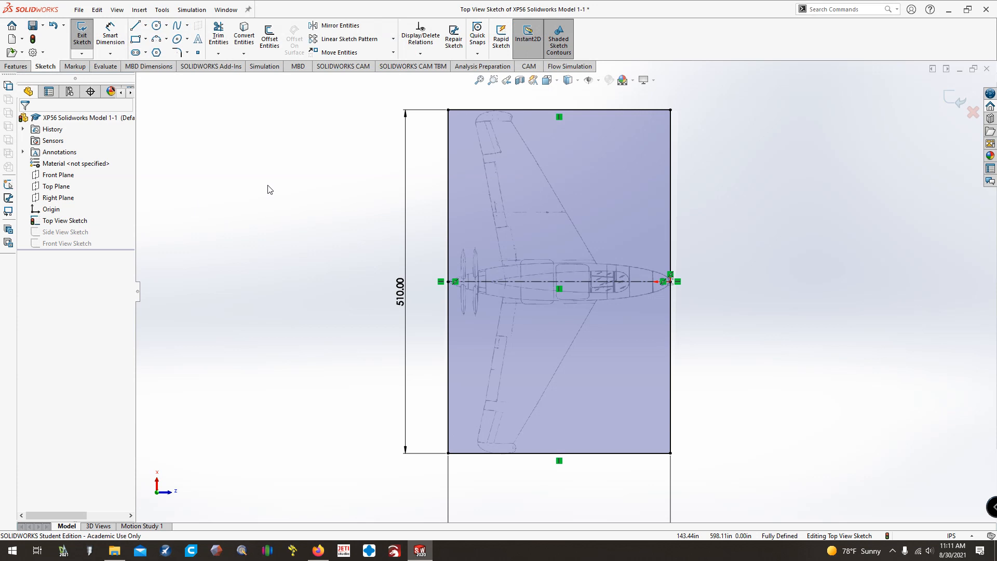
pyautogui.moveTo(396, 94)
pyautogui.mouseDown()
pyautogui.moveTo(616, 266)
pyautogui.moveTo(753, 476)
pyautogui.mouseUp()
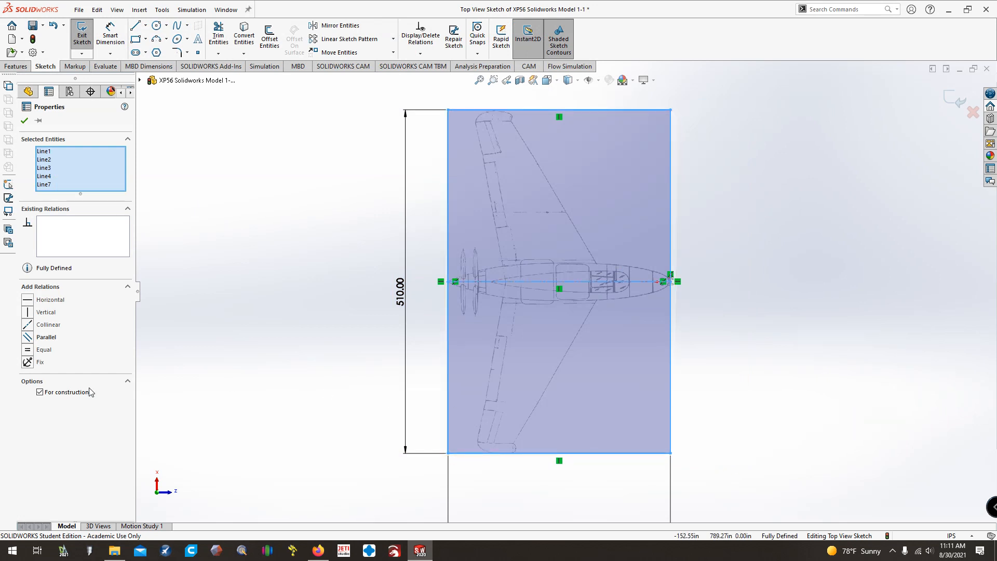
pyautogui.click(40, 392)
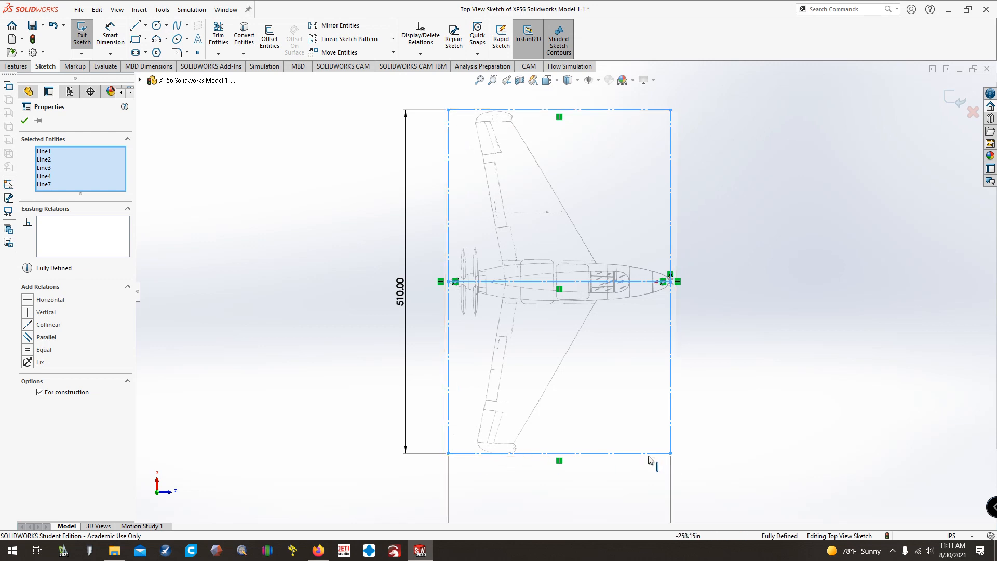
pyautogui.click(318, 192)
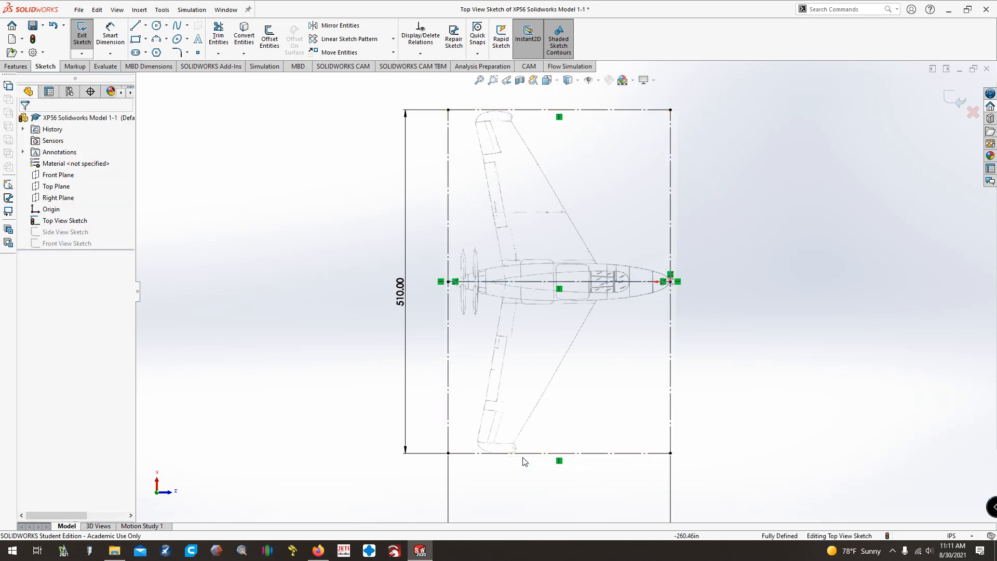
# Check the wingtip against the layout rectangle's lower edge, then exit the Top View Sketch and save the part.
pyautogui.scroll(2, 515, 455)
pyautogui.scroll(-4, 509, 450)
pyautogui.scroll(-6, 517, 423)
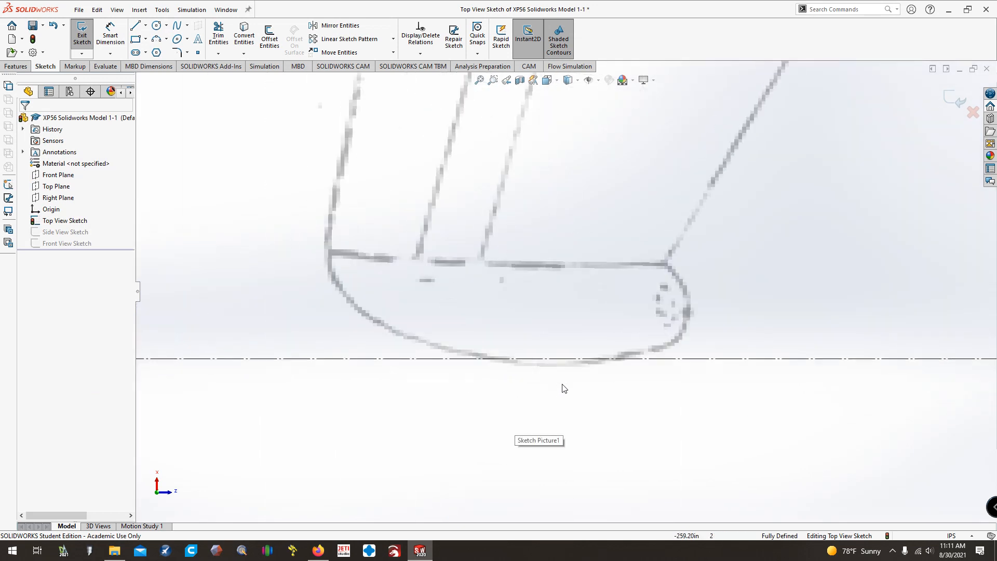
pyautogui.scroll(6, 551, 358)
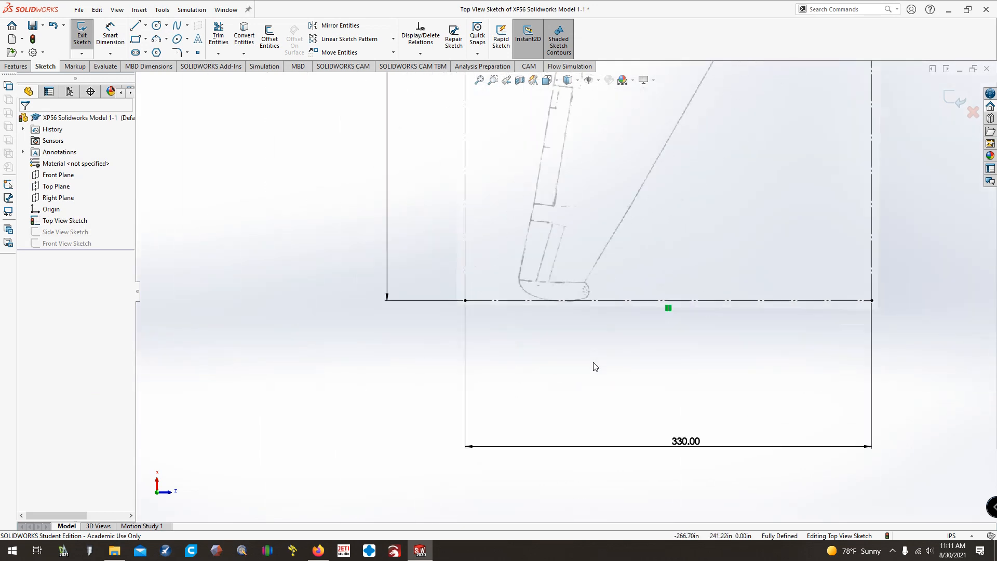
pyautogui.hotkey('ctrl', 'Down')
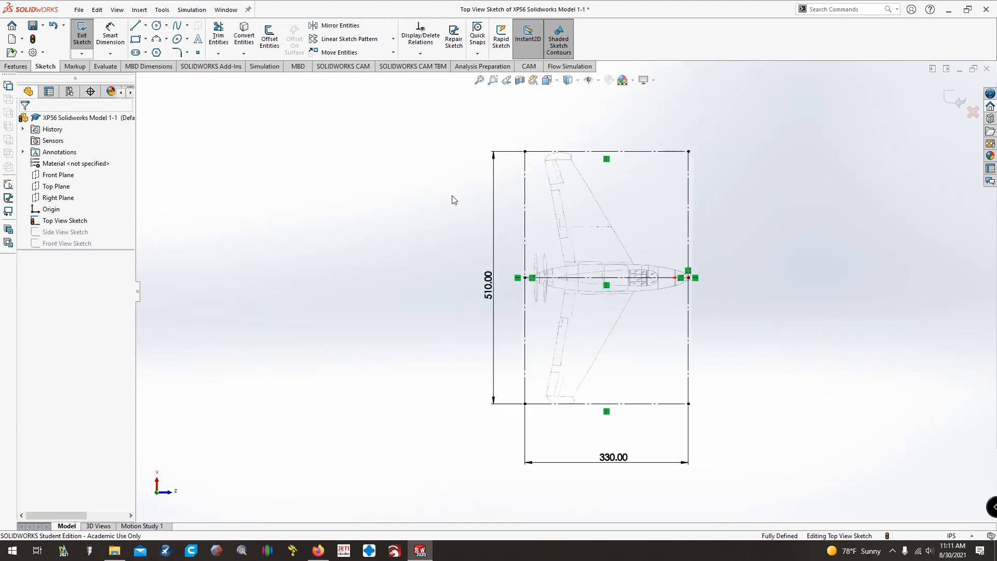
pyautogui.hotkey('ctrl', 'Left')
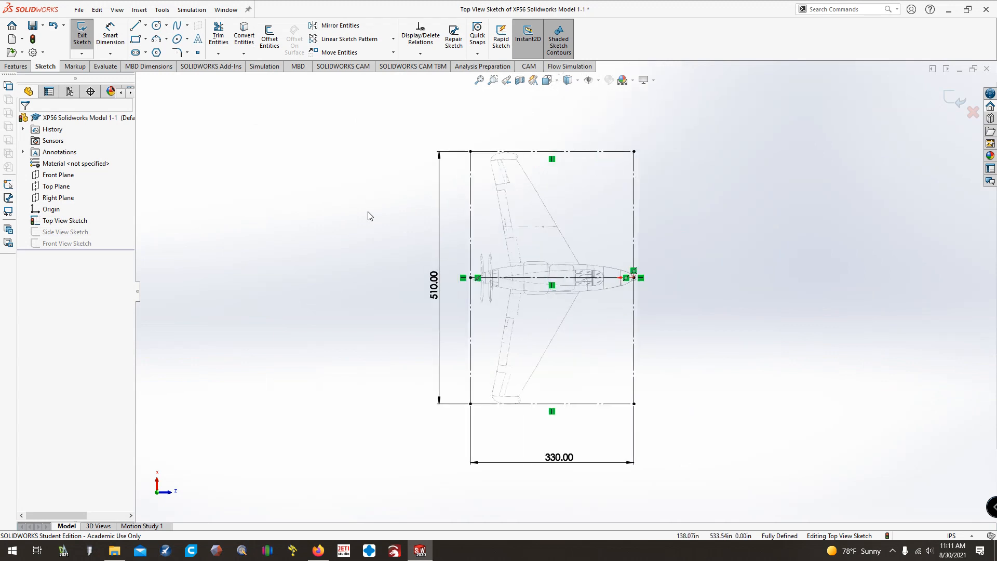
pyautogui.click(76, 39)
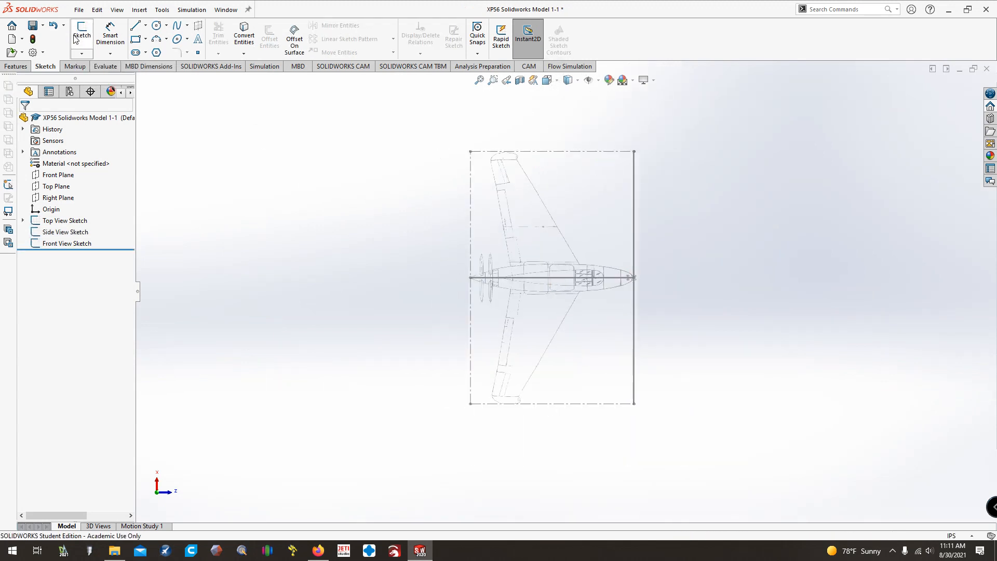
pyautogui.click(33, 25)
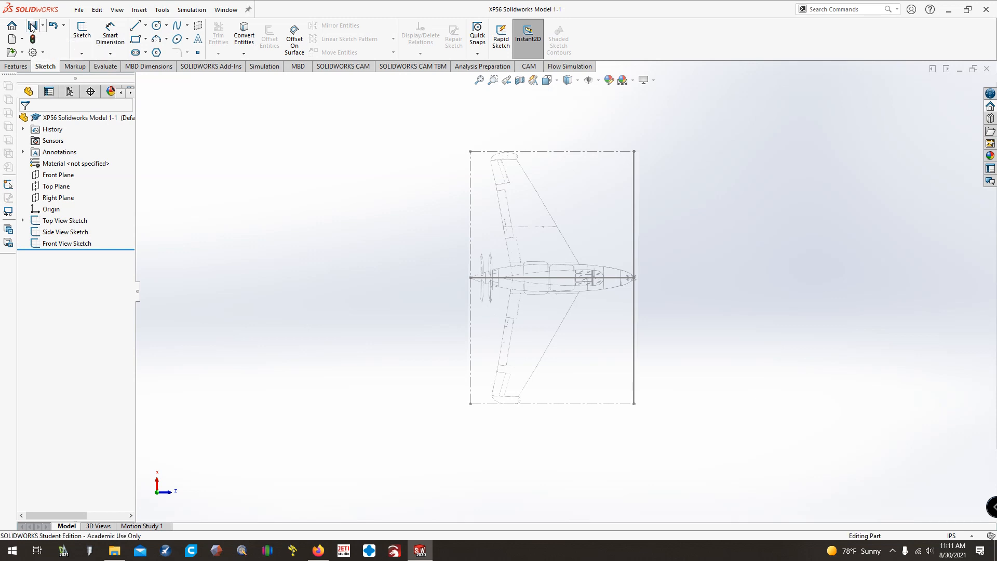
# View the layout from the left, zoomed to the Side View Sketch, and compare it briefly with the right-hand neighbouring orientation.
pyautogui.hotkey('ctrl', '3')
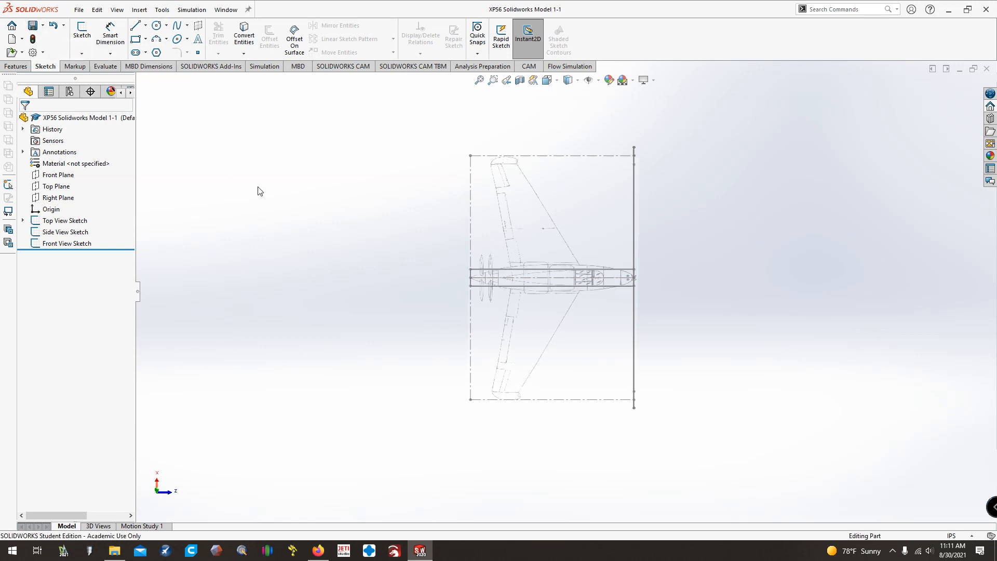
pyautogui.hotkey('ctrl', 'shift', 'z')
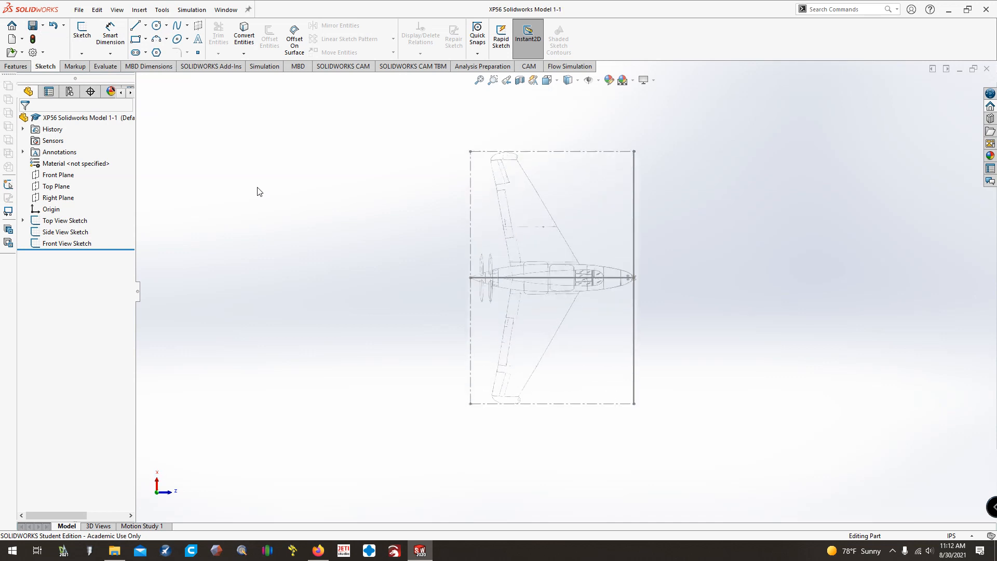
pyautogui.hotkey('ctrl', '3')
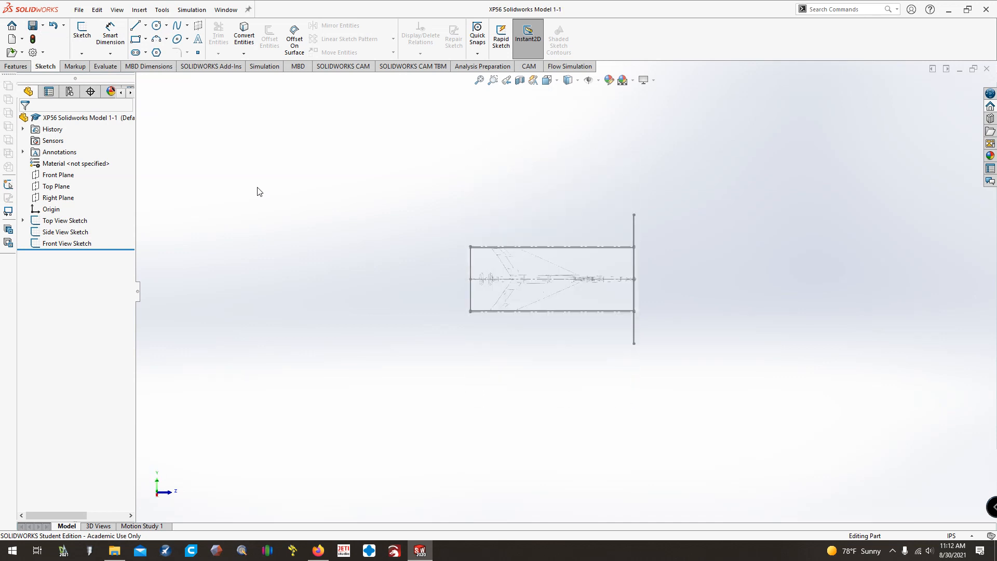
pyautogui.rightClick(66, 232)
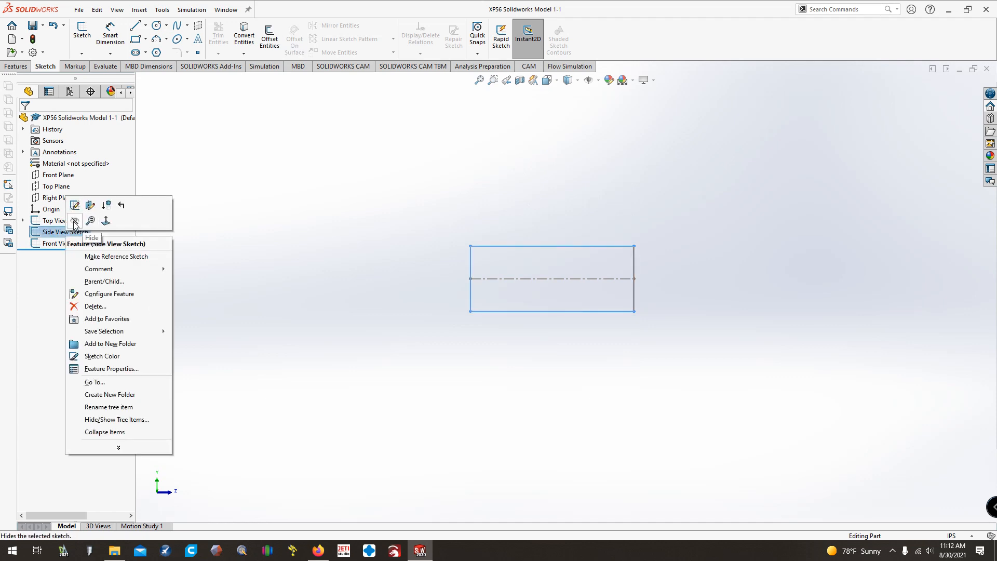
pyautogui.click(91, 221)
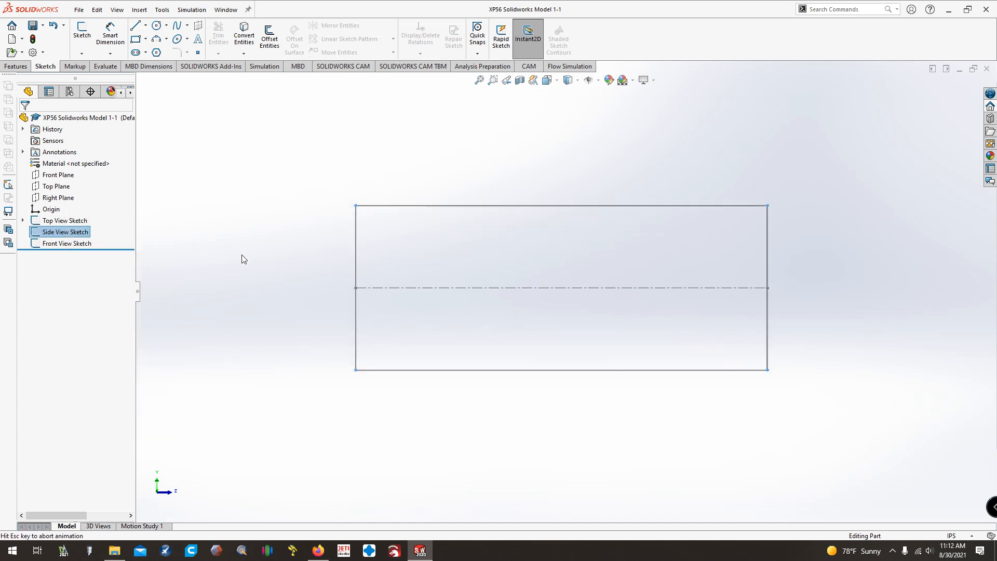
pyautogui.rightClick(63, 221)
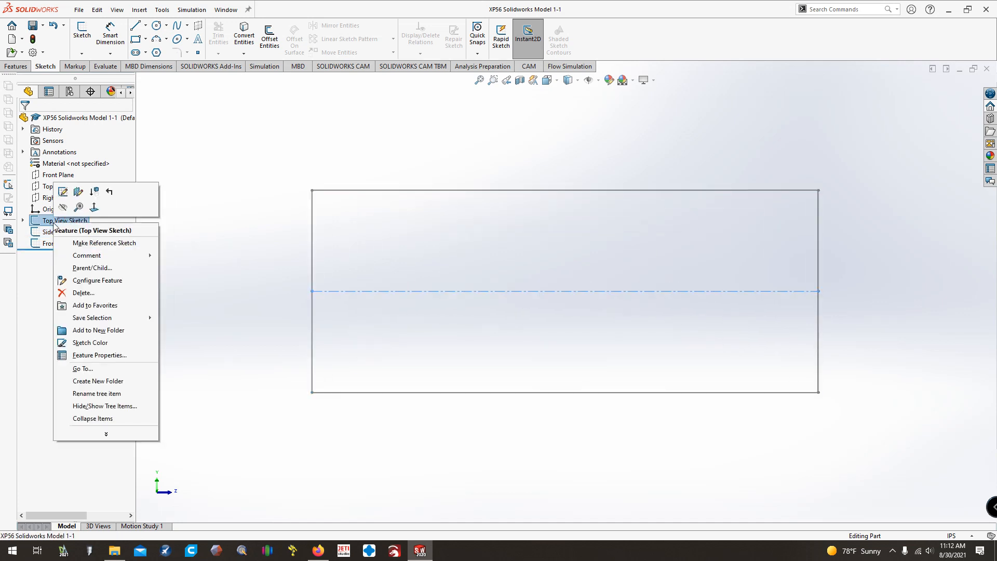
pyautogui.click(79, 209)
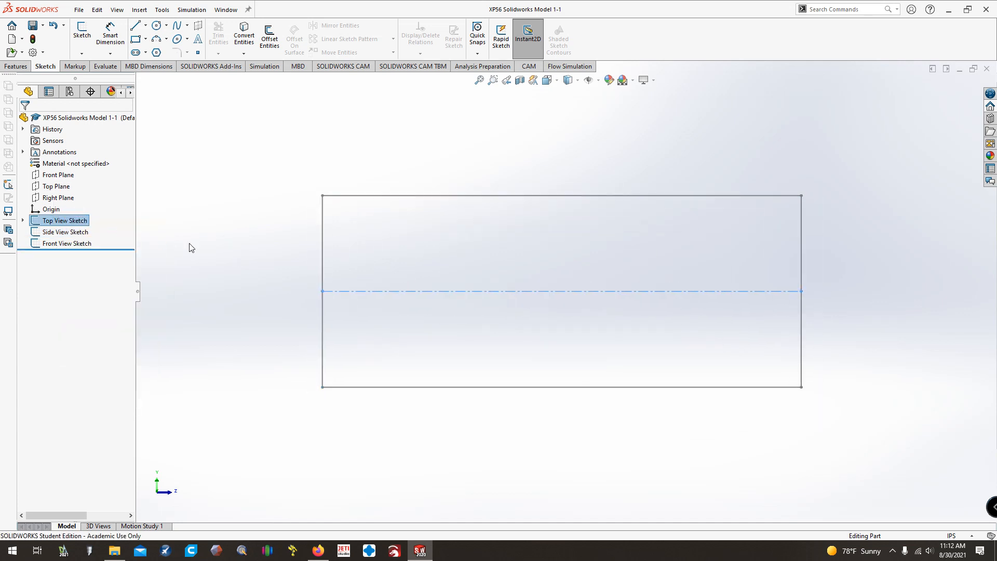
pyautogui.click(557, 80)
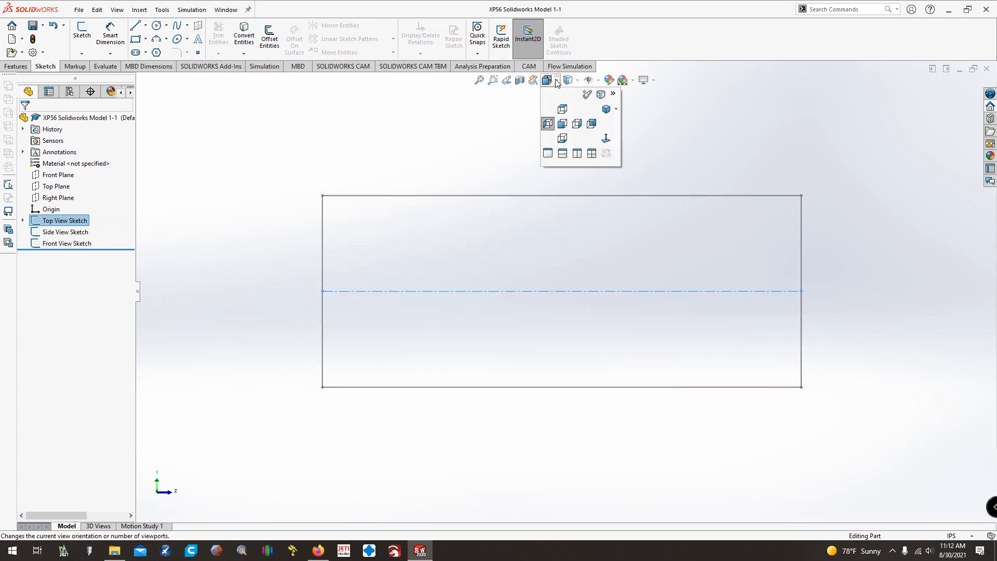
pyautogui.click(577, 123)
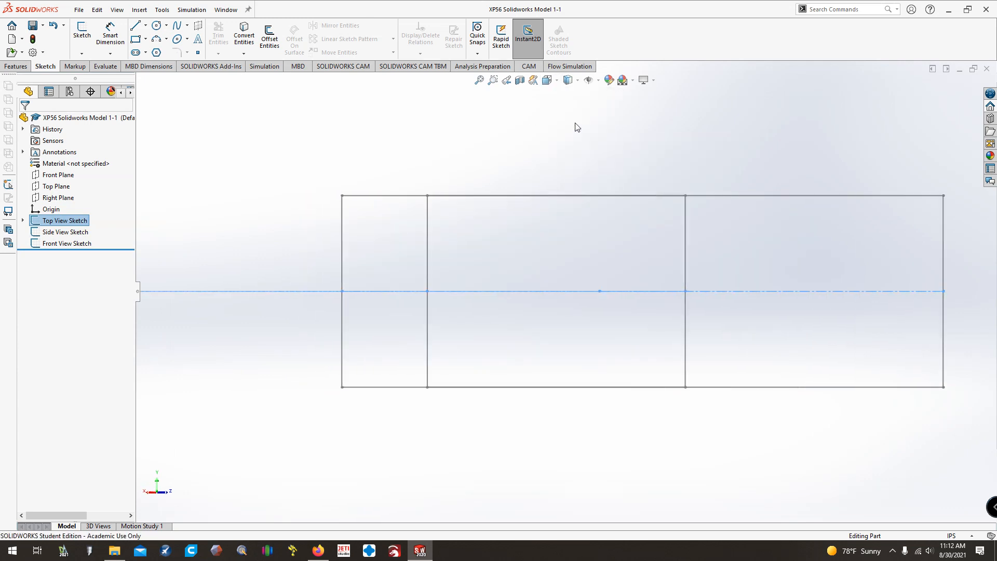
pyautogui.click(557, 80)
pyautogui.click(548, 124)
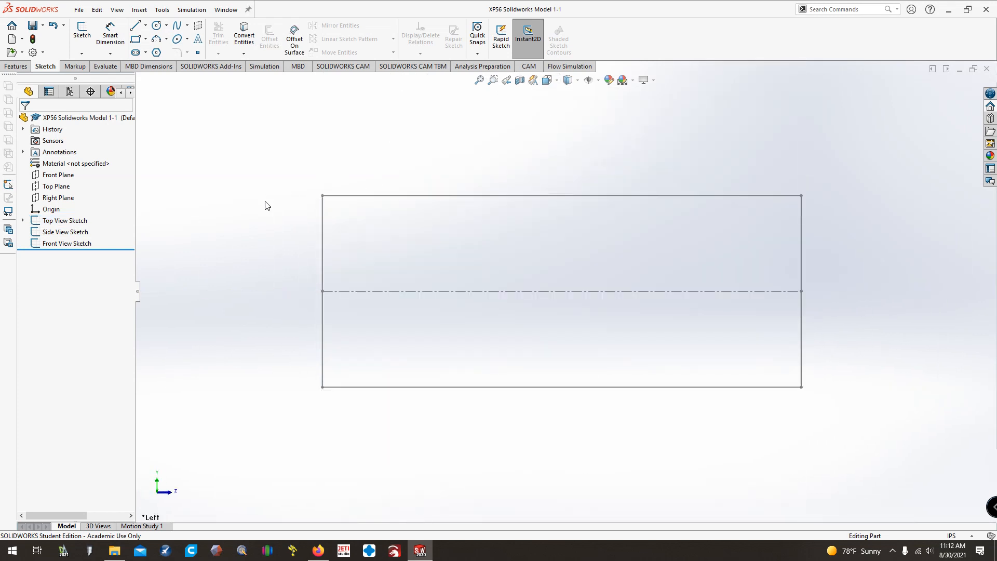
# Edit the Side View Sketch and convert its four rectangle lines to construction geometry.
pyautogui.rightClick(81, 239)
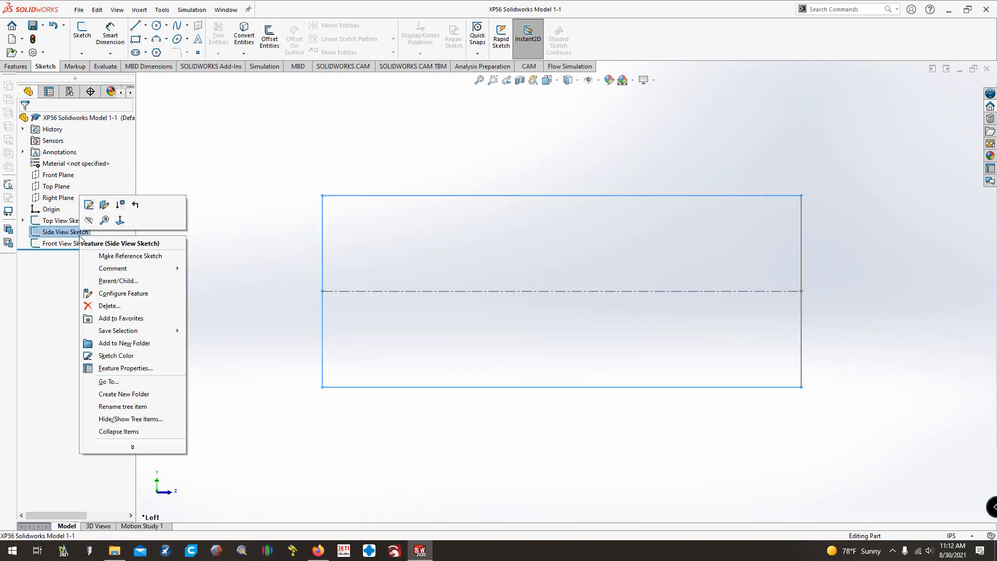
pyautogui.click(88, 205)
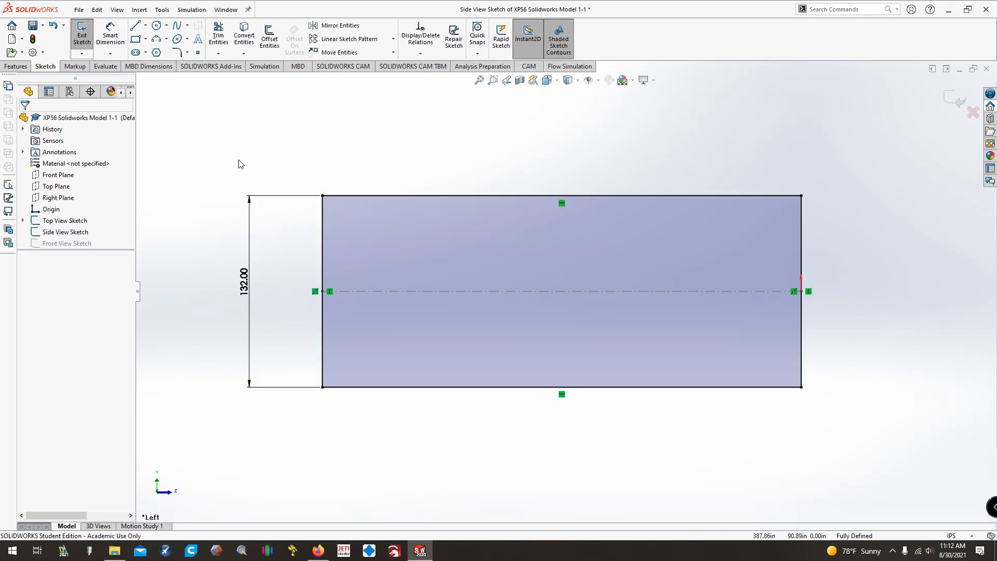
pyautogui.moveTo(238, 159)
pyautogui.mouseDown()
pyautogui.moveTo(806, 379)
pyautogui.moveTo(832, 400)
pyautogui.mouseUp()
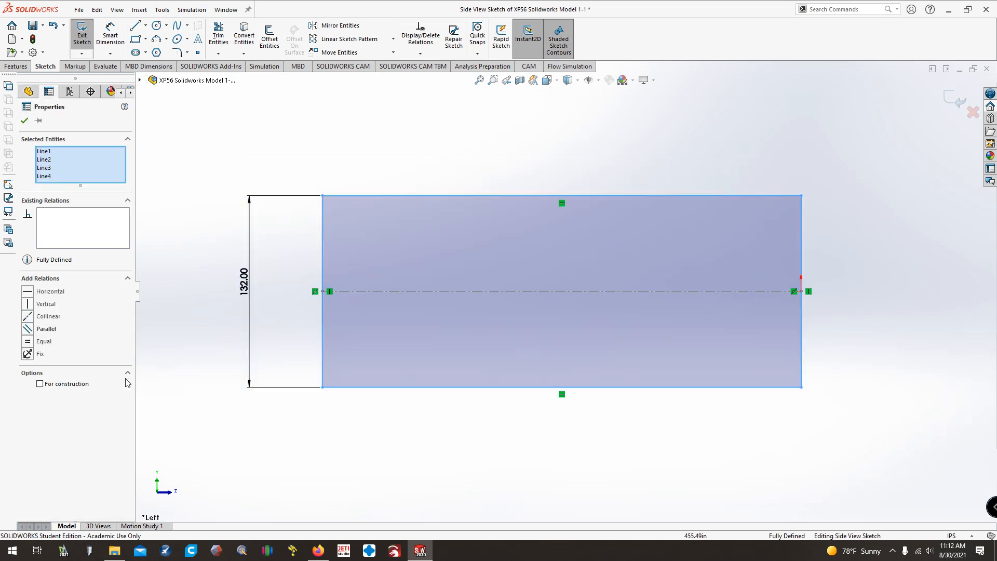
pyautogui.click(48, 385)
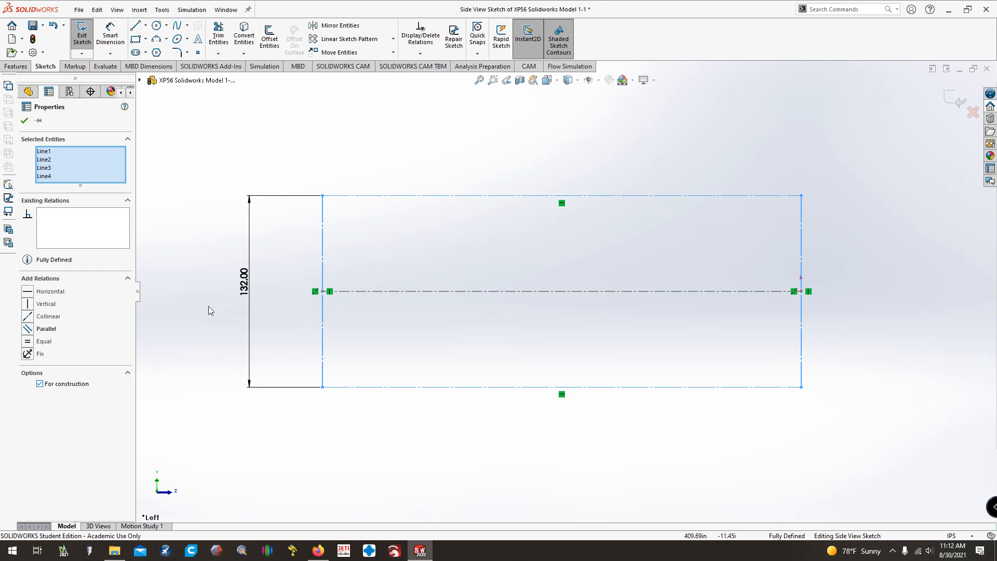
pyautogui.click(209, 305)
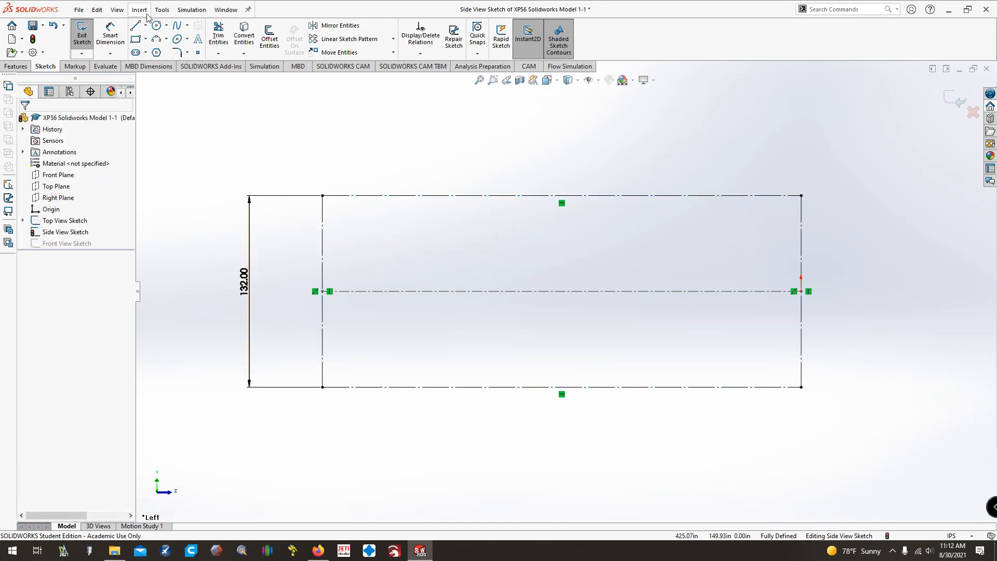
# Insert the picture xp-56_schematic_side into the Side View Sketch as a sketch picture.
pyautogui.click(160, 10)
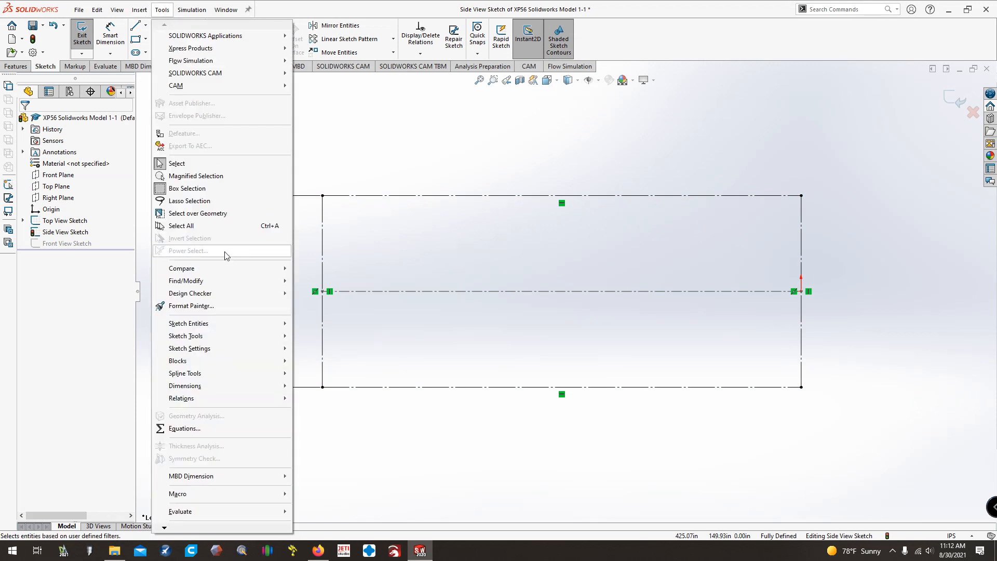
pyautogui.moveTo(208, 338)
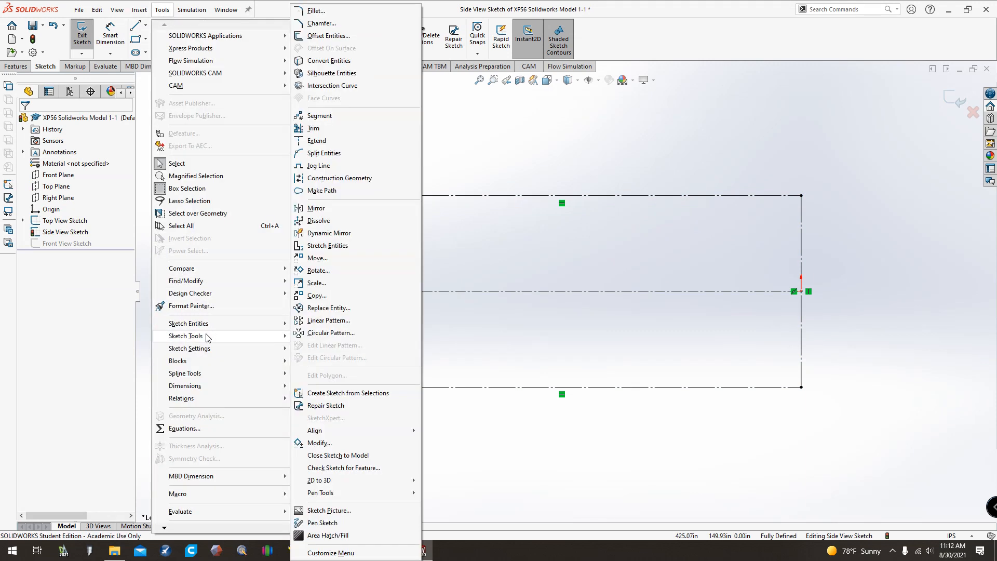
pyautogui.click(338, 512)
pyautogui.scroll(-1, 484, 273)
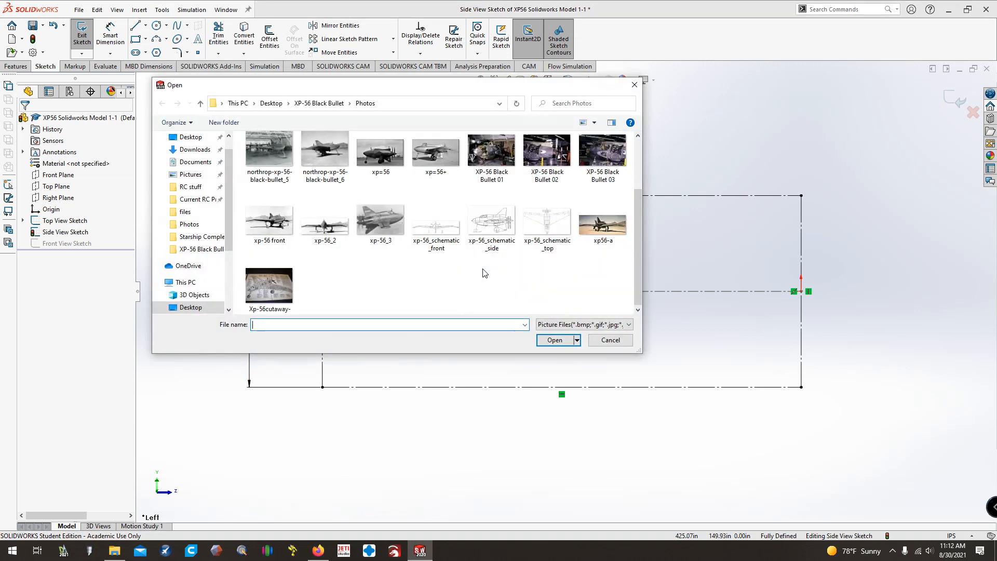
pyautogui.click(482, 232)
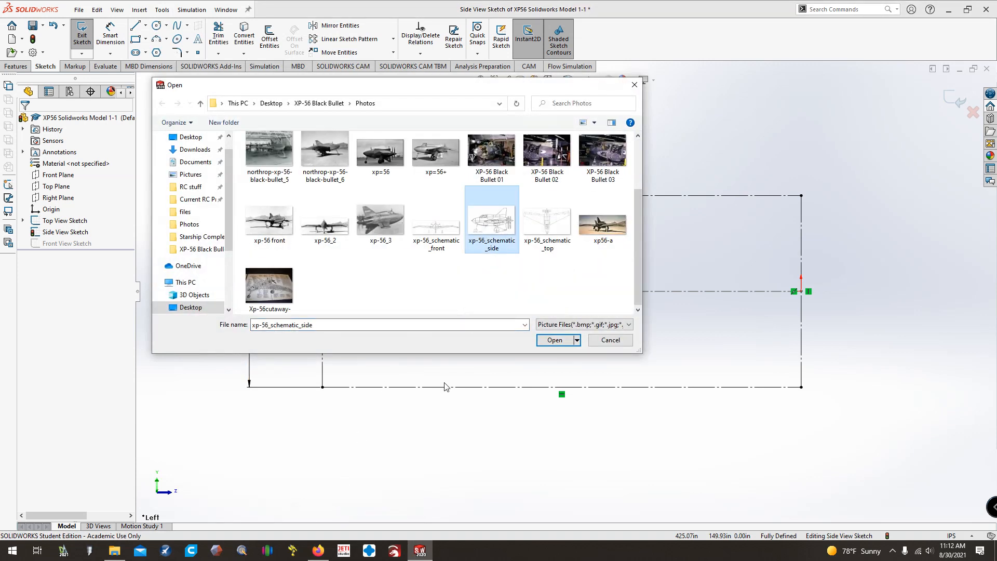
pyautogui.click(555, 341)
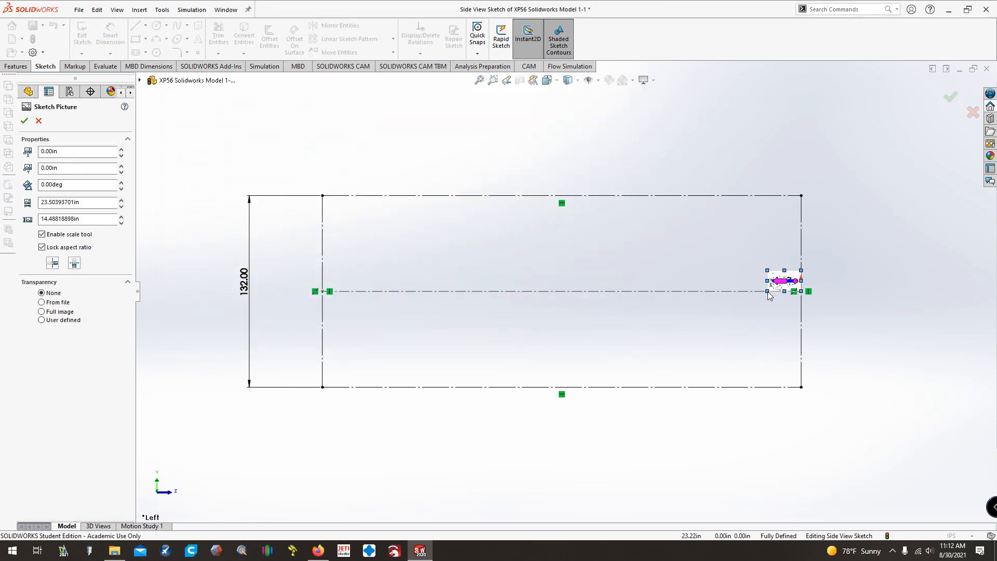
# Scale the side-view picture to about 375 in wide and align the aircraft's length and axis with the sketch rectangle's centreline.
pyautogui.moveTo(768, 292)
pyautogui.mouseDown()
pyautogui.moveTo(328, 558)
pyautogui.moveTo(234, 560)
pyautogui.mouseUp()
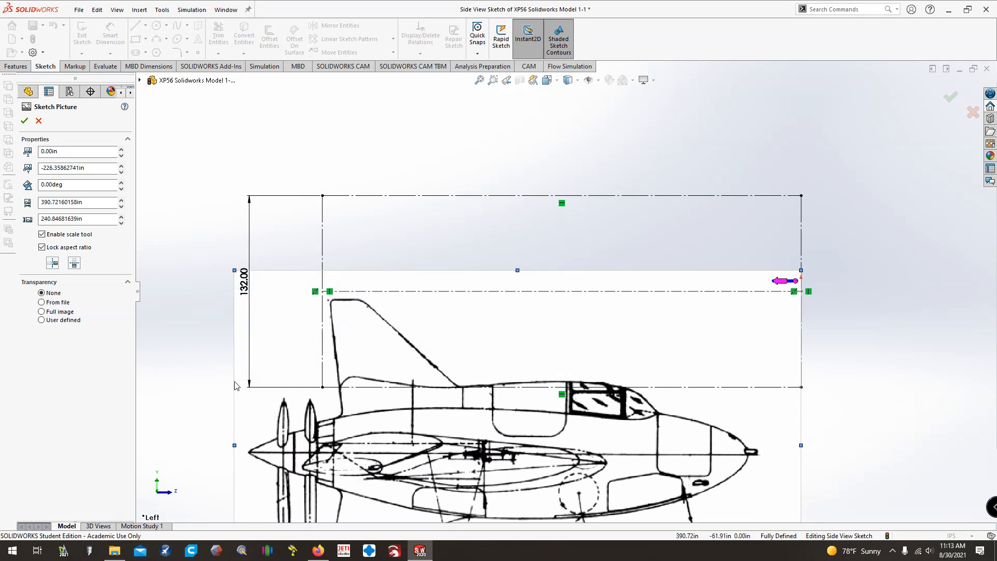
pyautogui.moveTo(479, 471); pyautogui.dragTo(530, 309)
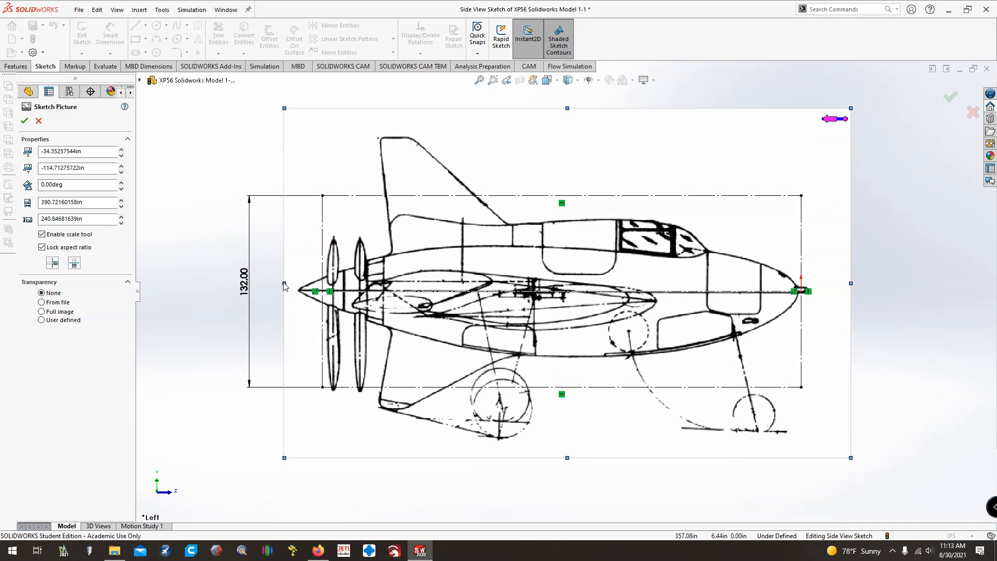
pyautogui.moveTo(284, 283); pyautogui.dragTo(337, 272)
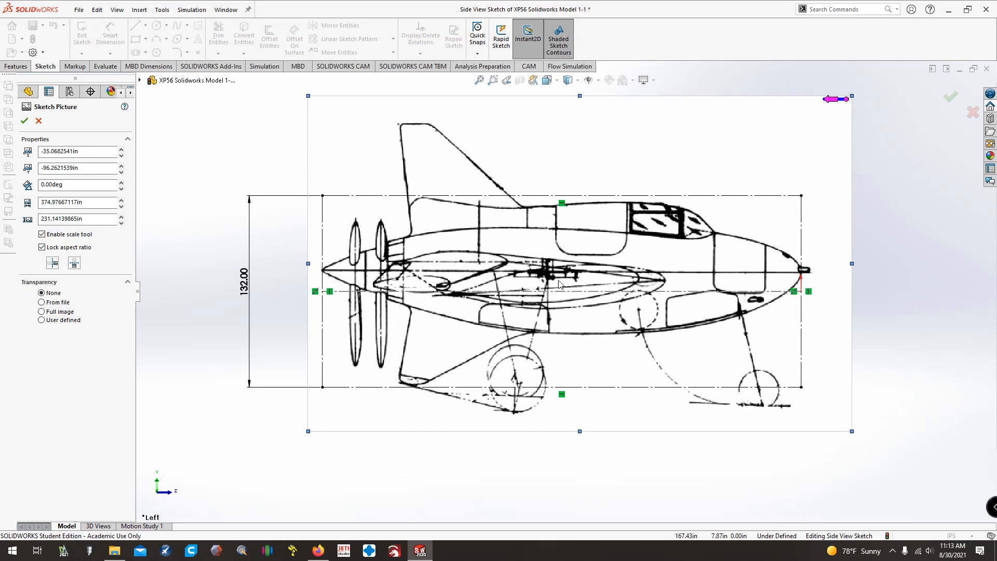
pyautogui.moveTo(570, 281); pyautogui.dragTo(571, 300)
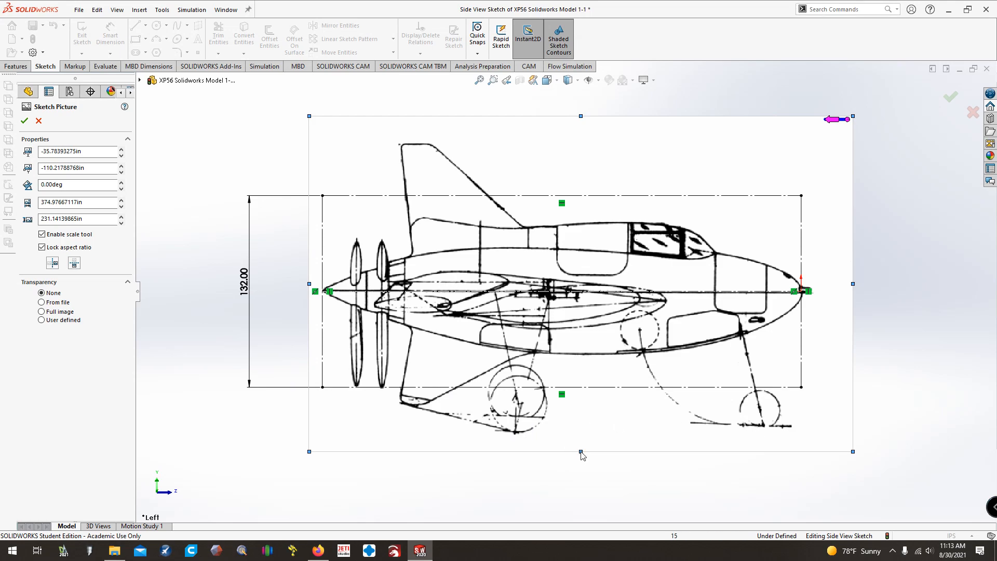
# Scale the side-view picture down to about 248 in wide, fit it to the rectangle's height, and align its tail tip with the centreline.
pyautogui.moveTo(583, 454)
pyautogui.mouseDown()
pyautogui.moveTo(584, 330)
pyautogui.moveTo(581, 344)
pyautogui.mouseUp()
pyautogui.moveTo(583, 247)
pyautogui.mouseDown()
pyautogui.moveTo(557, 297)
pyautogui.moveTo(534, 307)
pyautogui.moveTo(503, 303)
pyautogui.mouseUp()
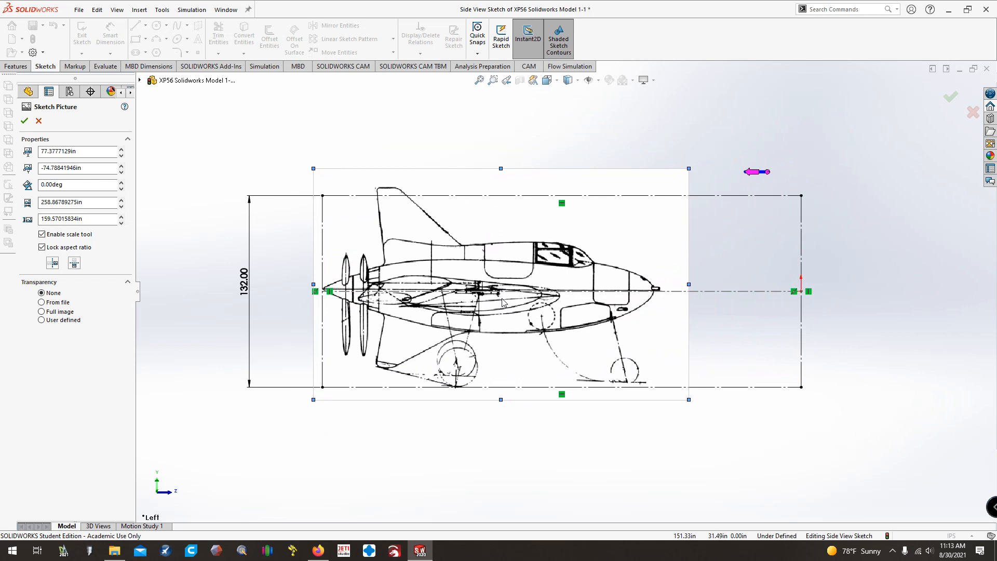
pyautogui.moveTo(500, 168); pyautogui.dragTo(500, 178)
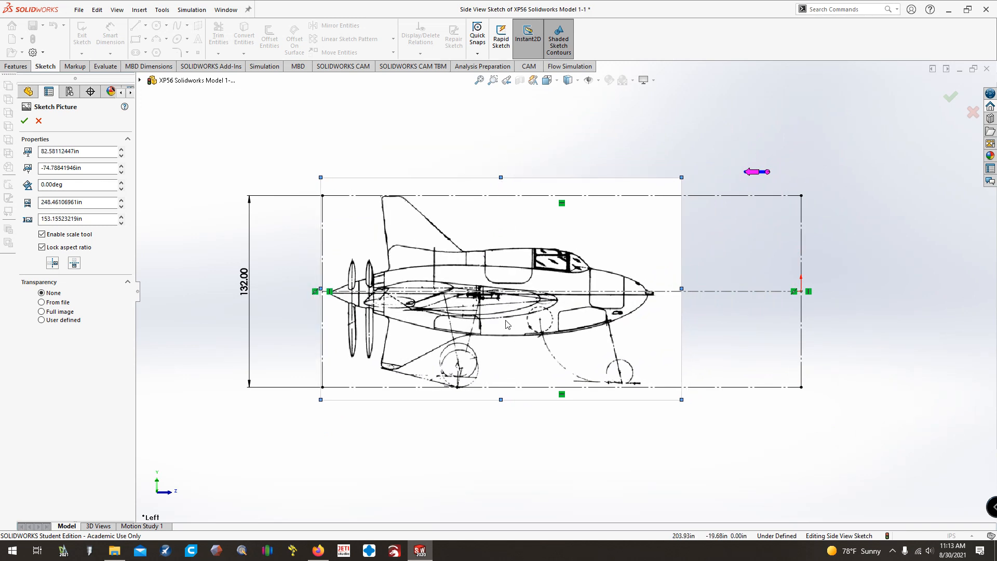
pyautogui.moveTo(507, 326); pyautogui.dragTo(500, 323)
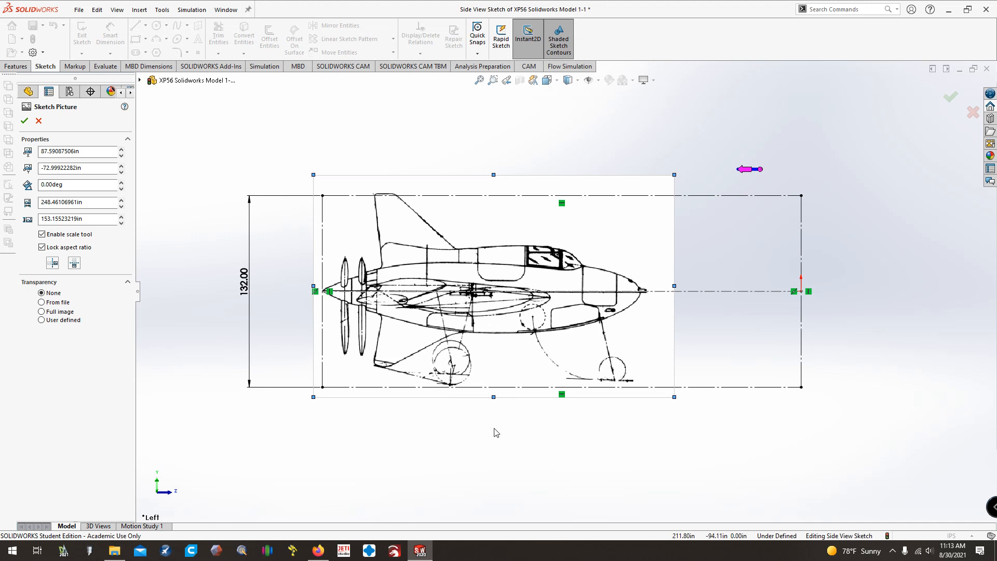
# Compare the aircraft's length in the side-view picture with its length in the Top View Sketch from tilted orientations.
pyautogui.press('Down')
pyautogui.press('Down')
pyautogui.press('Down')
pyautogui.press('Down')
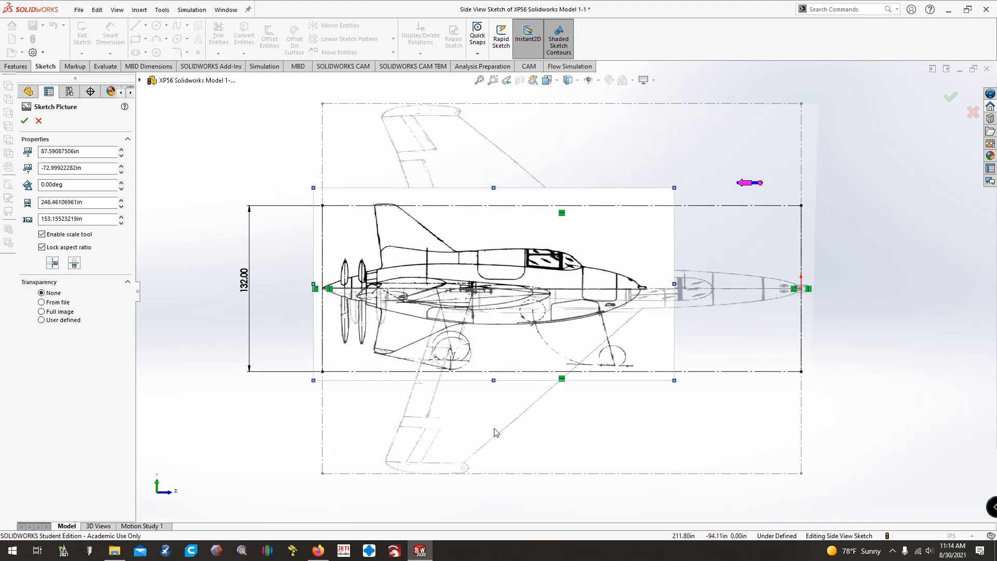
pyautogui.press('Up')
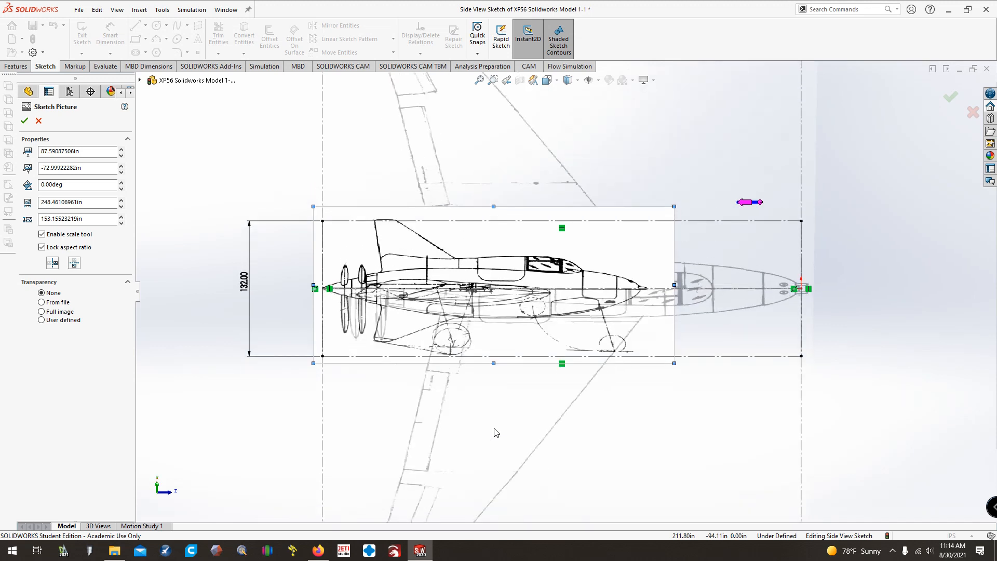
pyautogui.press('Up')
pyautogui.press('Up')
pyautogui.press('Up')
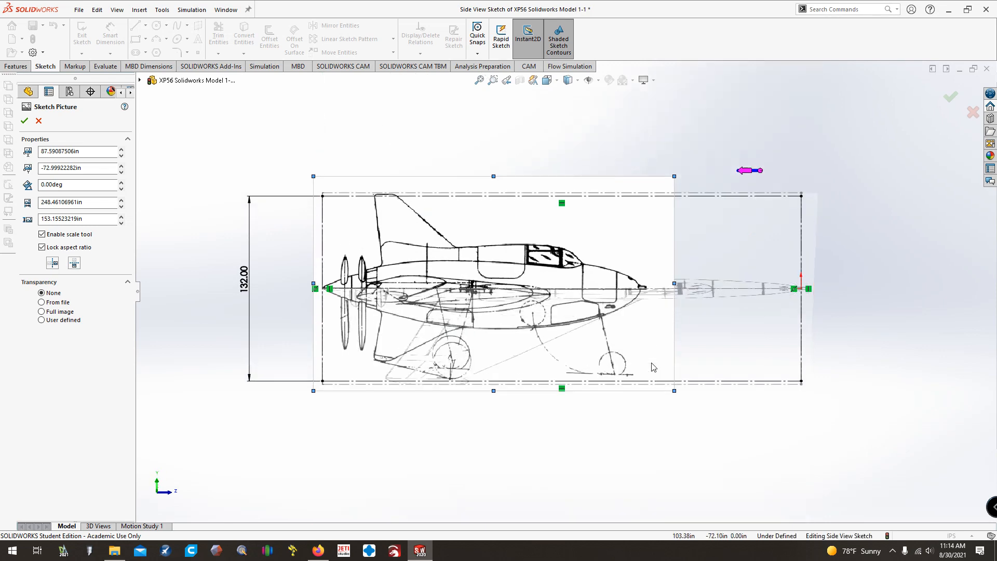
# Enlarge the side-view picture to the rectangle's length and set its width to 360 in.
pyautogui.moveTo(675, 284); pyautogui.dragTo(850, 285)
pyautogui.moveTo(634, 353); pyautogui.dragTo(630, 352)
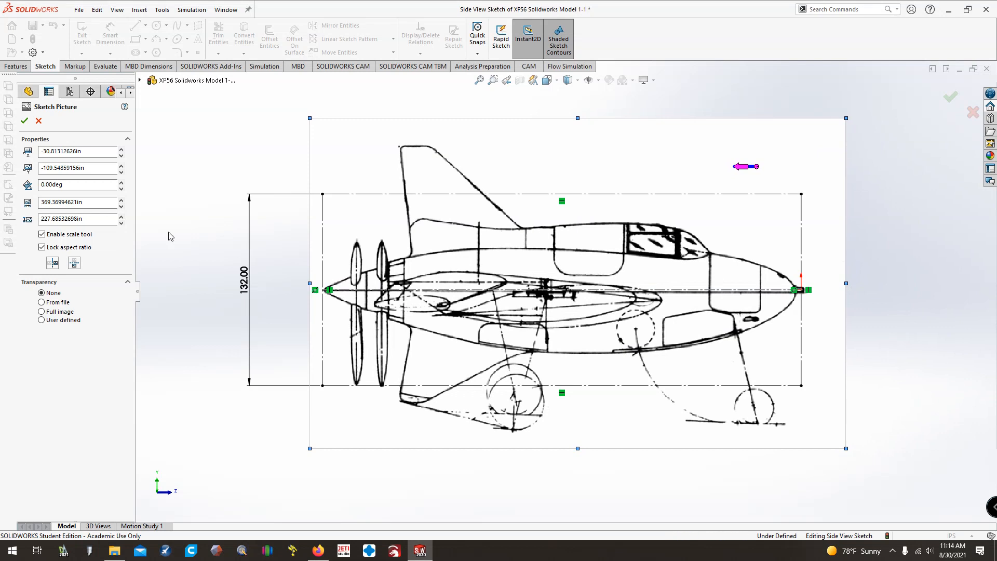
pyautogui.doubleClick(73, 202)
pyautogui.write('3')
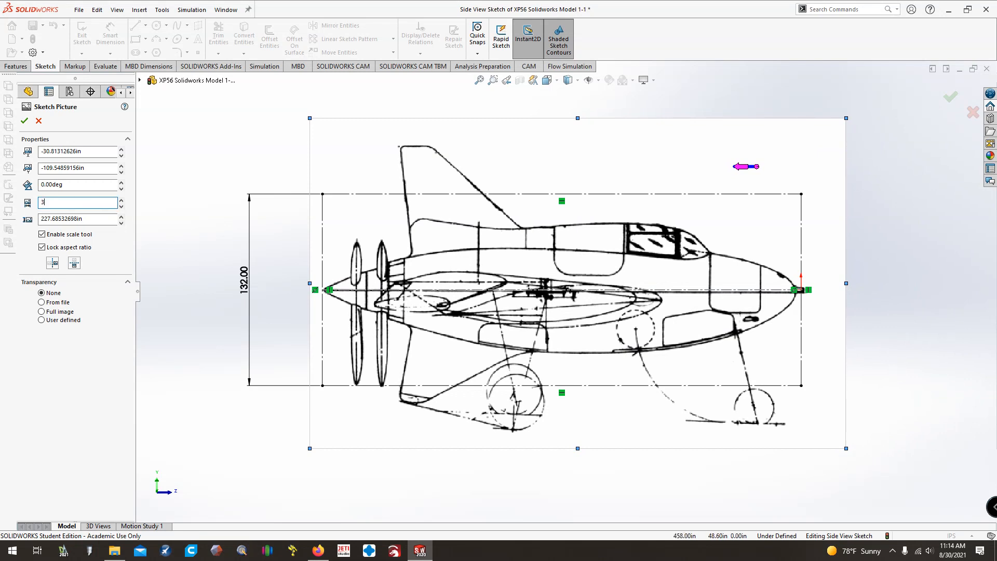
pyautogui.write('60')
pyautogui.press('Return')
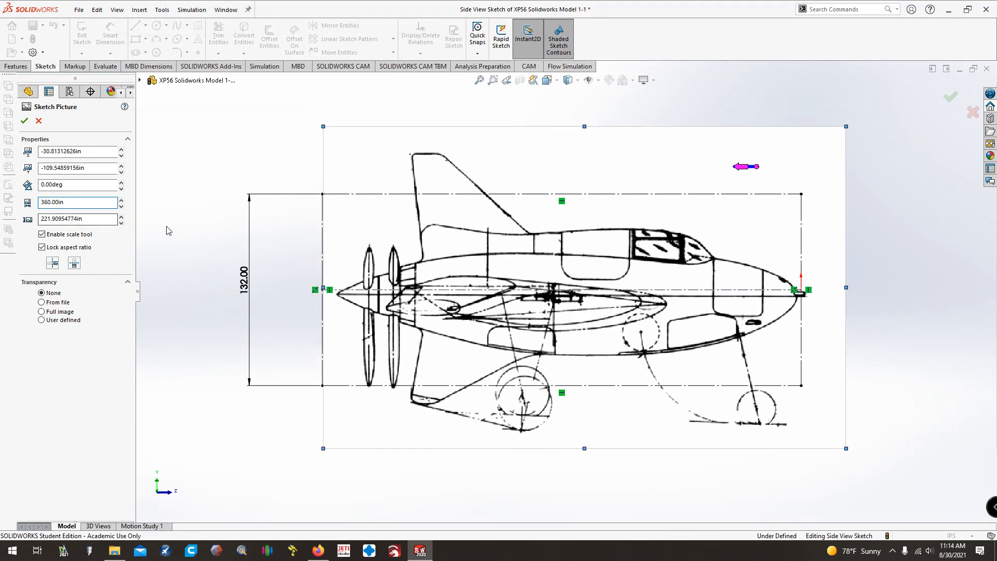
# Try rotation angles of 359° and 359.5° on the side-view picture, realigning the tail tip with the centreline each time.
pyautogui.hotkey('shift', 'Tab')
pyautogui.write('359')
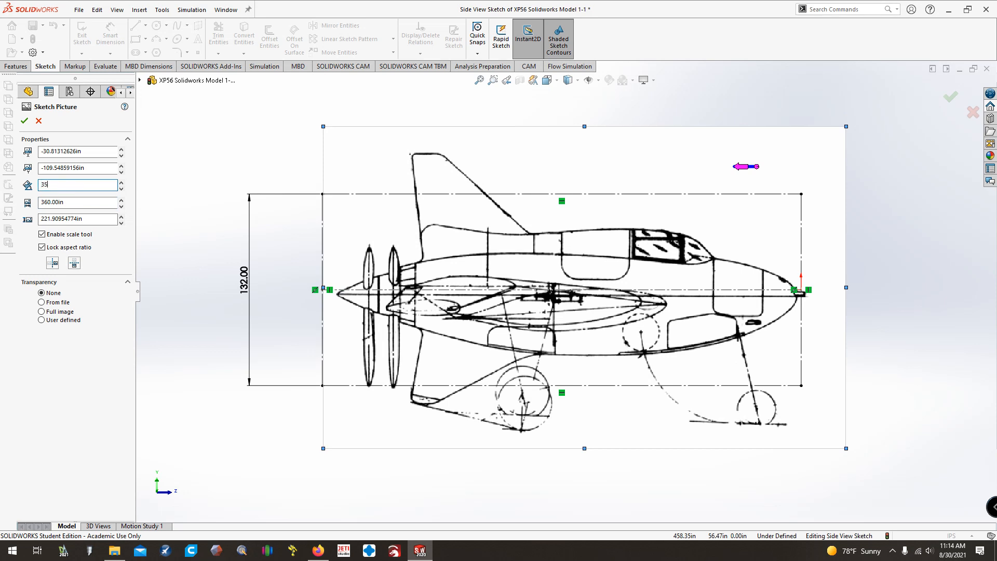
pyautogui.press('Return')
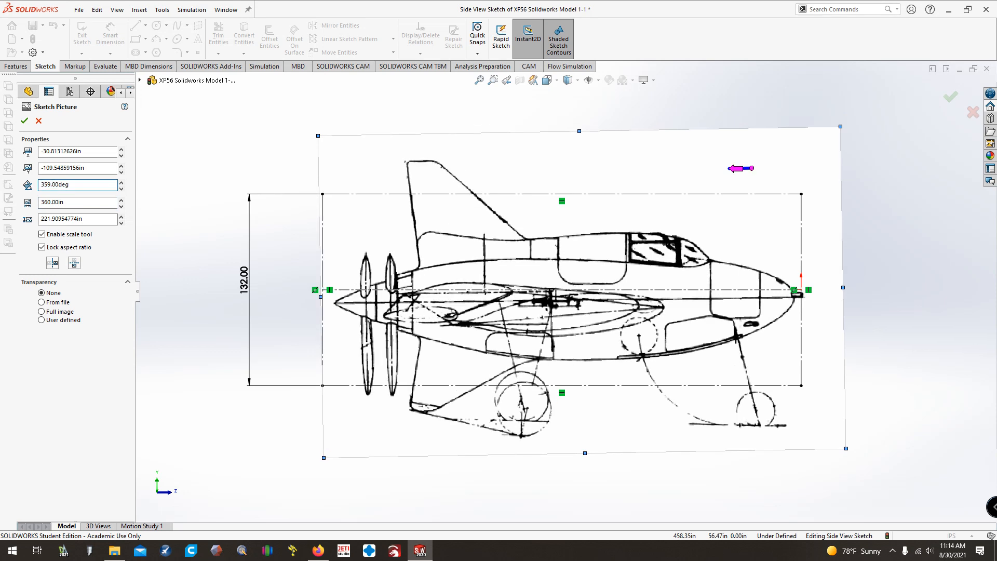
pyautogui.moveTo(405, 346); pyautogui.dragTo(393, 333)
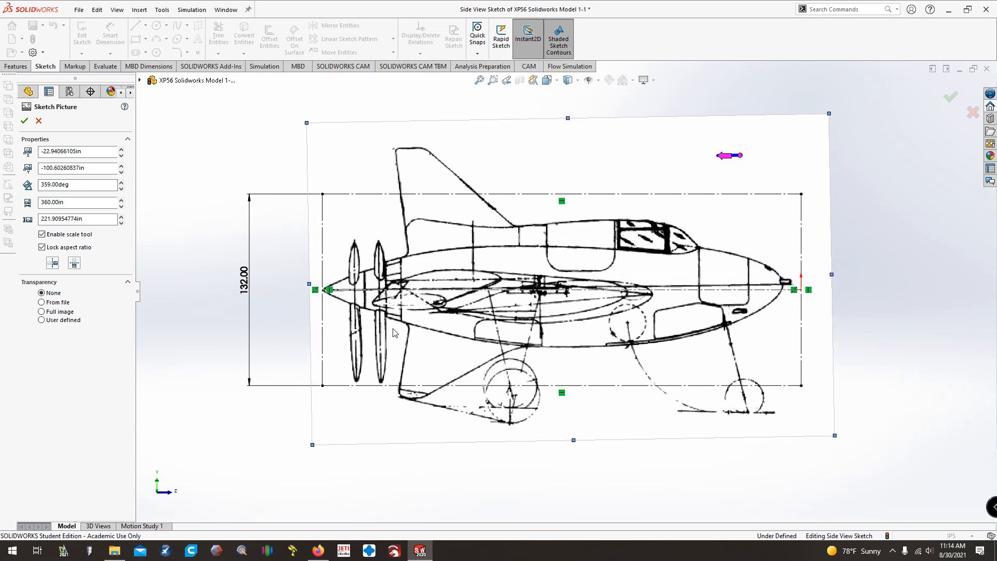
pyautogui.click(78, 185)
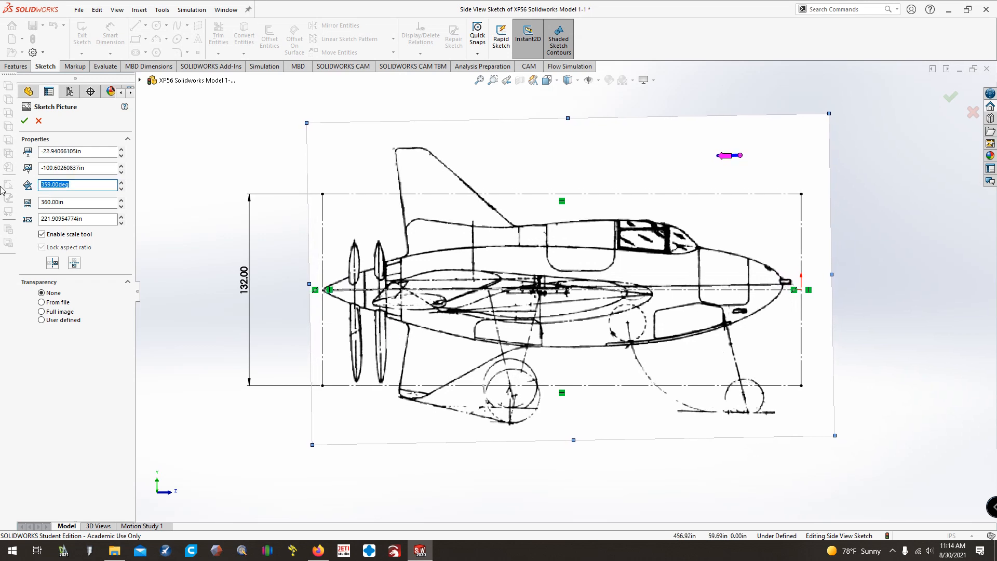
pyautogui.write('359.5')
pyautogui.press('Return')
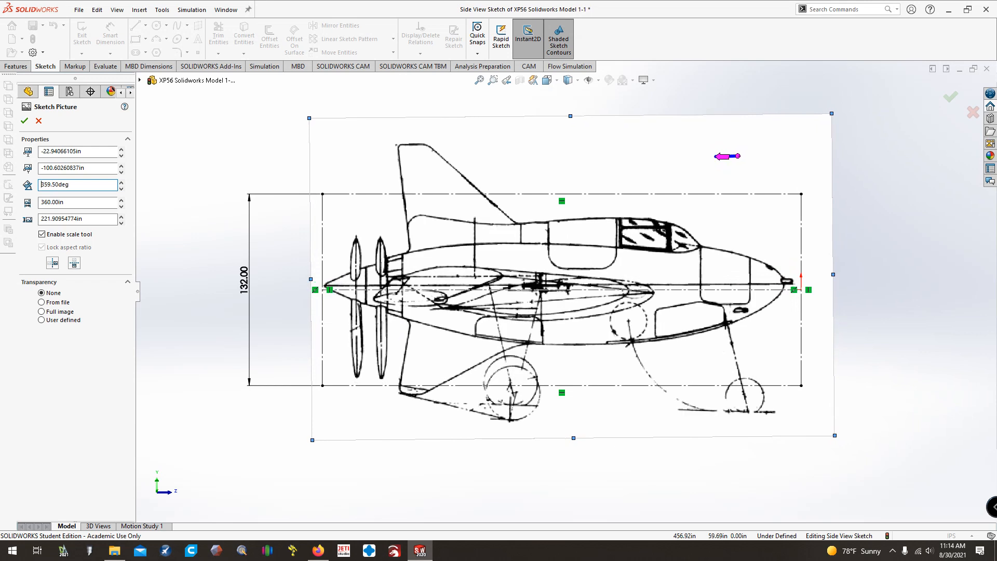
pyautogui.moveTo(486, 324); pyautogui.dragTo(485, 328)
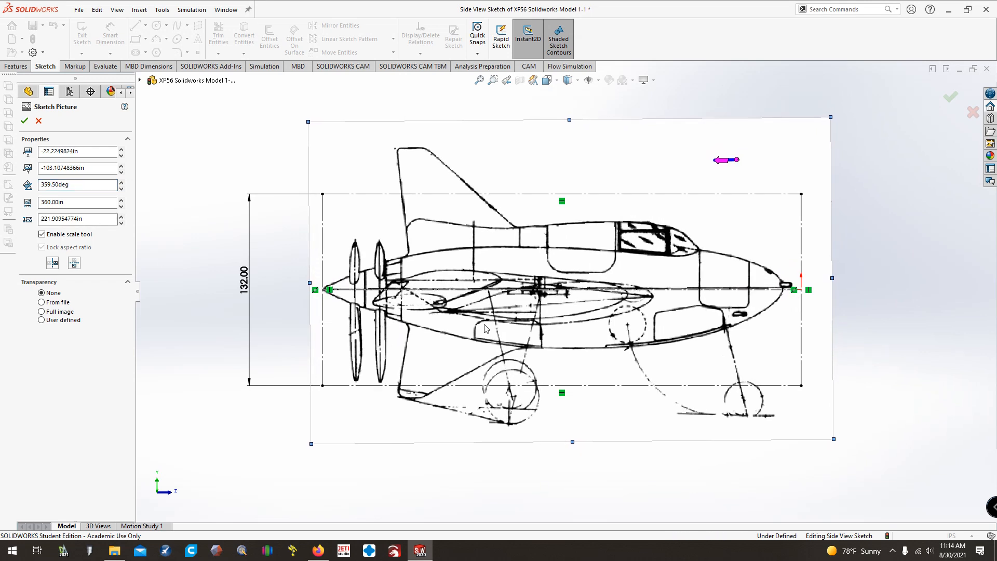
# Set the side-view picture's rotation to 359.7° and realign the fuselage axis with the rectangle's centreline.
pyautogui.doubleClick(78, 185)
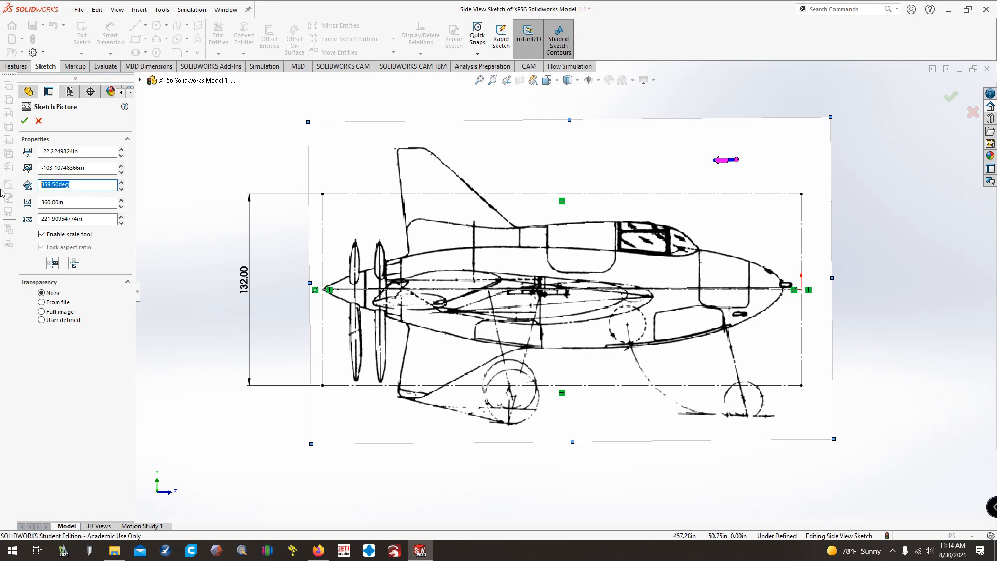
pyautogui.write('359.7')
pyautogui.press('Return')
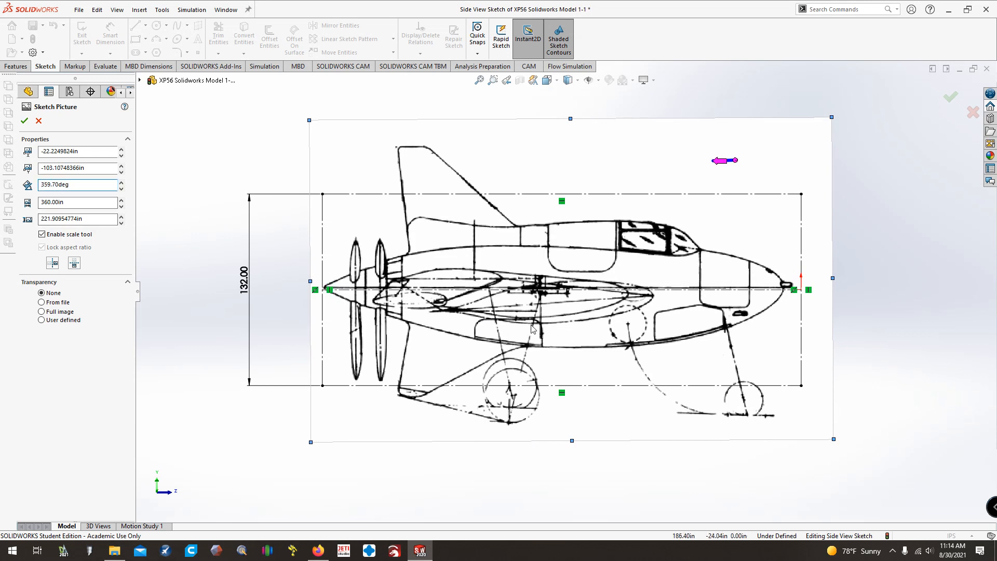
pyautogui.moveTo(533, 329); pyautogui.dragTo(532, 331)
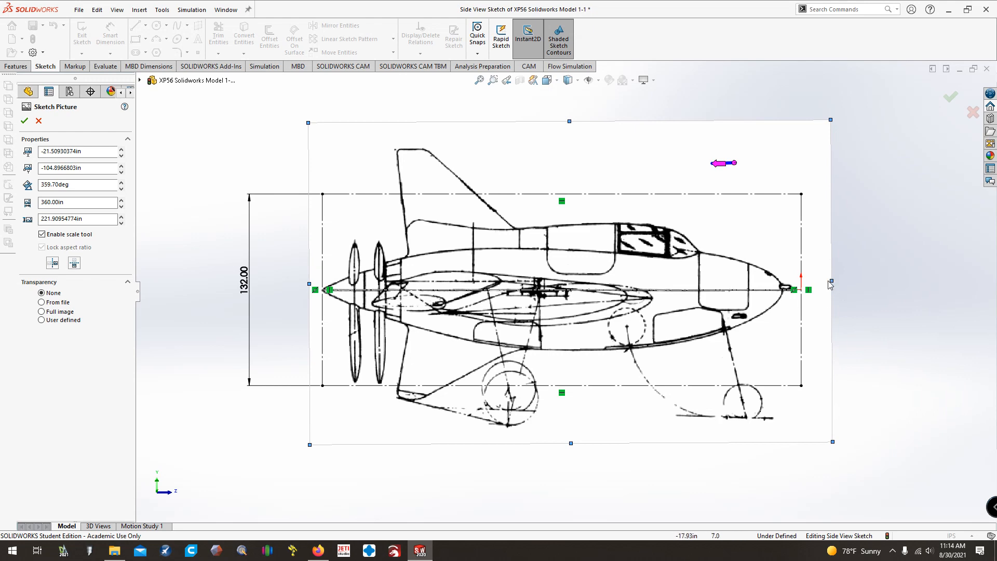
# Scale the side-view picture to about 245 in wide to fit the rectangle's height, with the tail tip at the centreline's end.
pyautogui.moveTo(833, 285); pyautogui.dragTo(658, 300)
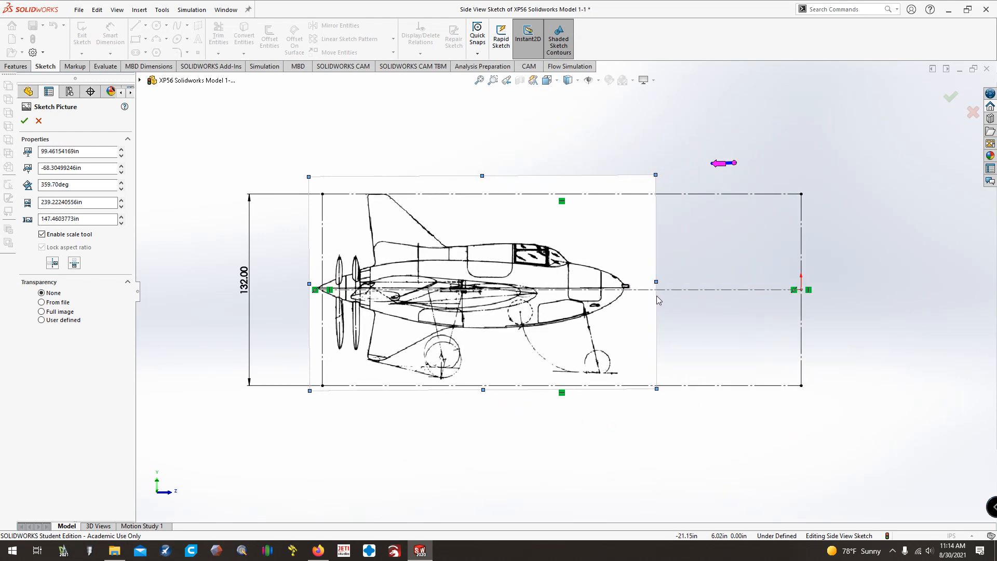
pyautogui.moveTo(597, 318); pyautogui.dragTo(601, 320)
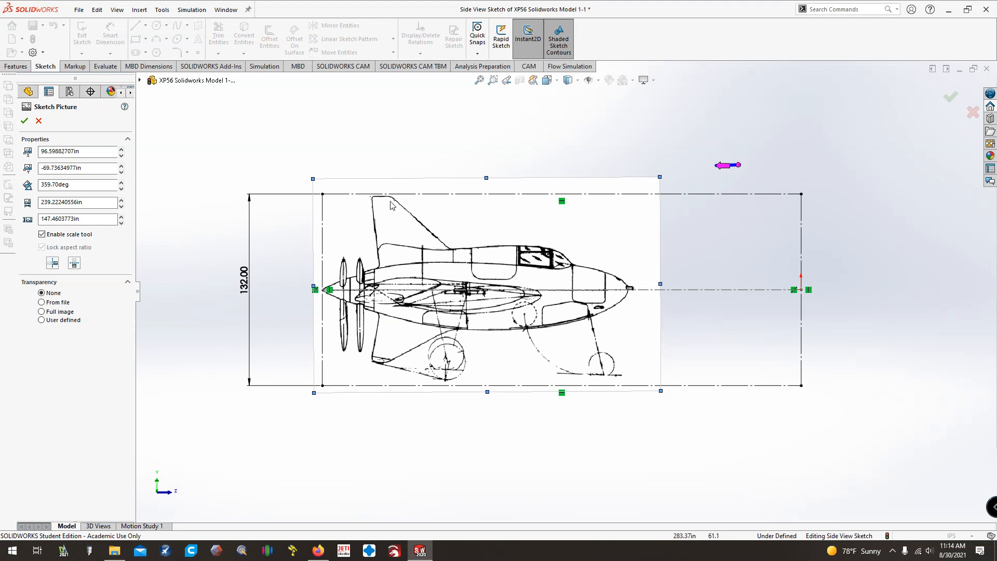
pyautogui.moveTo(661, 286); pyautogui.dragTo(671, 290)
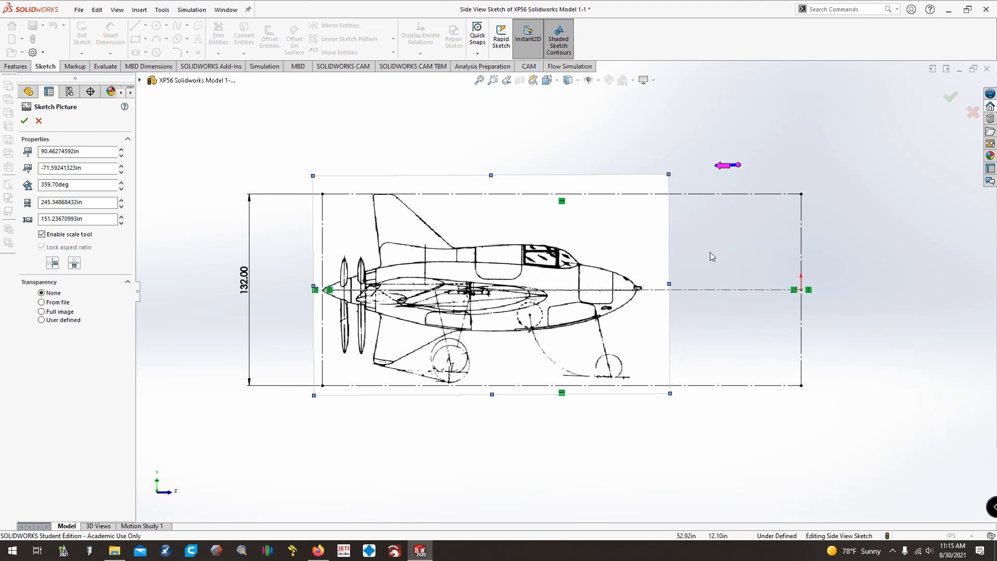
# Apply full-image transparency of 0.70 to the side-view picture, accept it, and save the part.
pyautogui.click(59, 313)
pyautogui.click(123, 349)
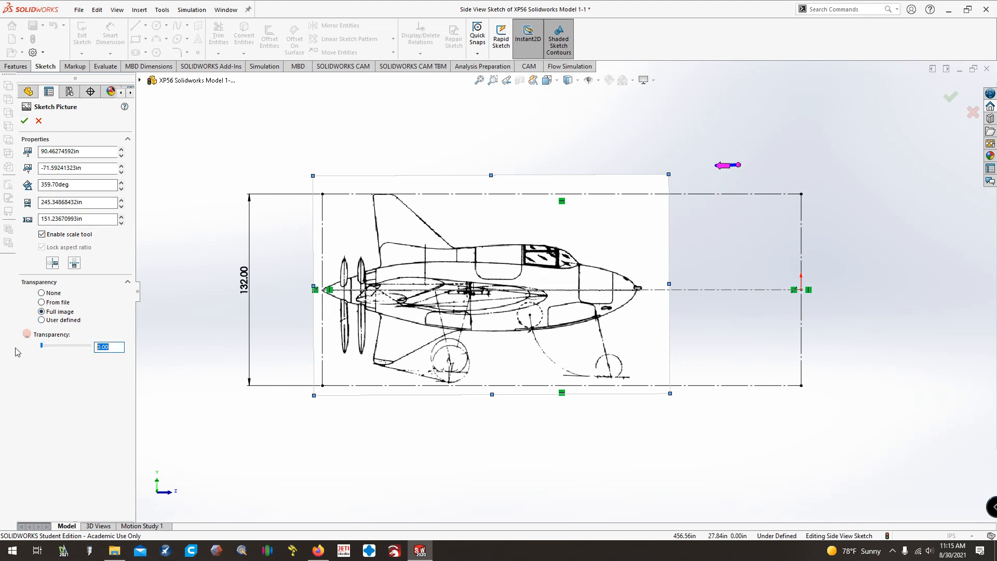
pyautogui.write('0.7')
pyautogui.press('Return')
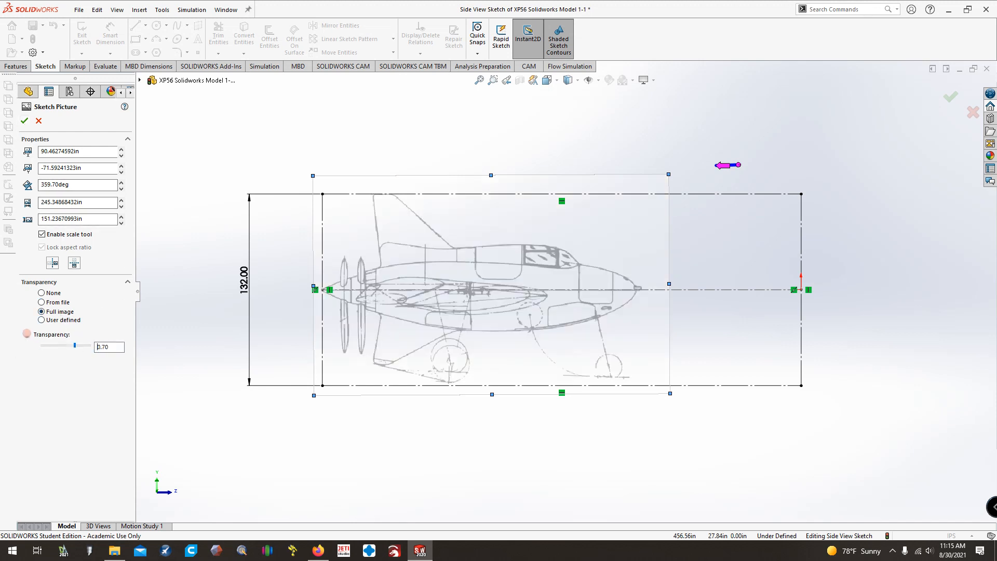
pyautogui.click(23, 120)
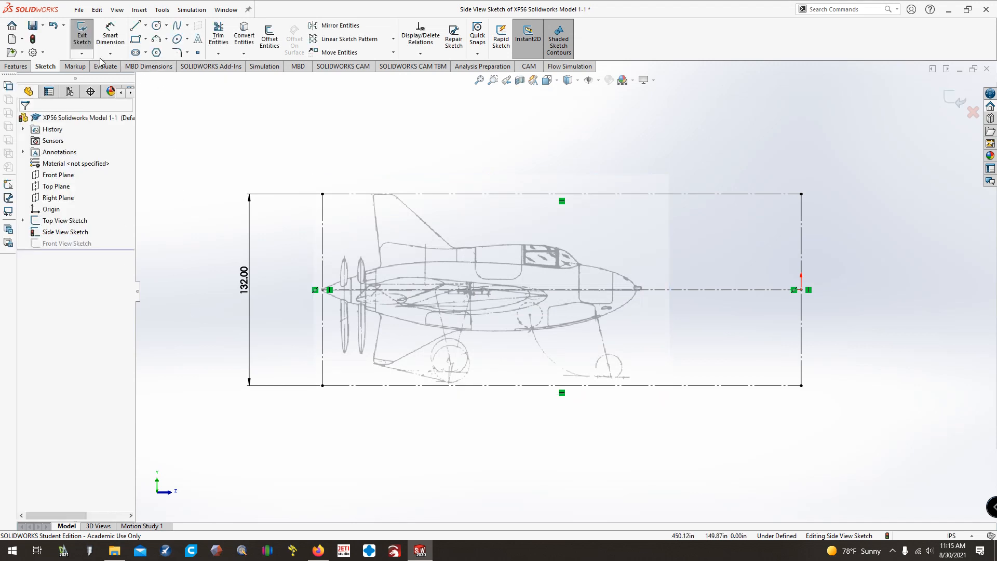
pyautogui.click(31, 26)
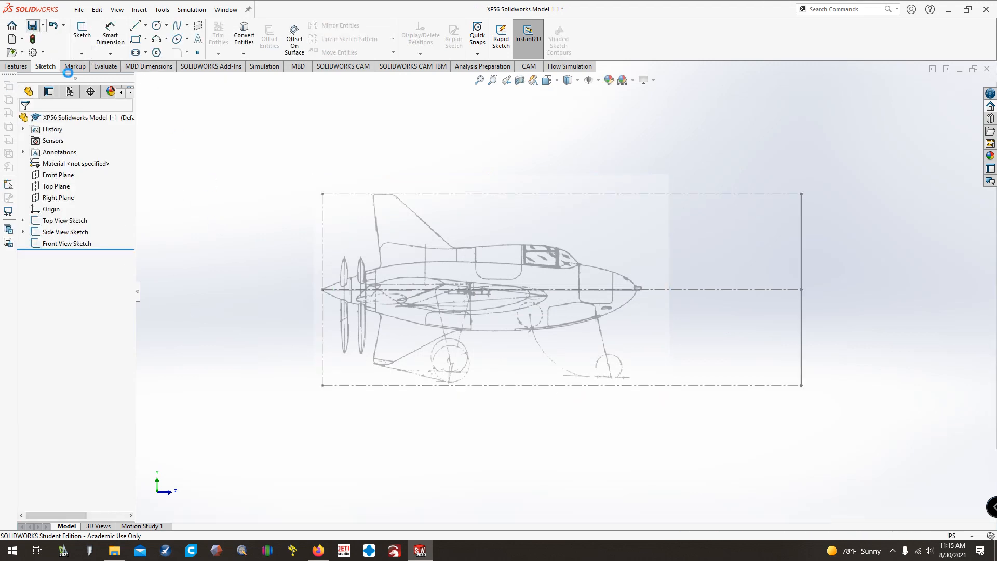
# Edit the Top View Sketch, shorten its picture to about 288 in along the fuselage with the aspect ratio unlocked, and exit the sketch.
pyautogui.hotkey('shift', 'Down')
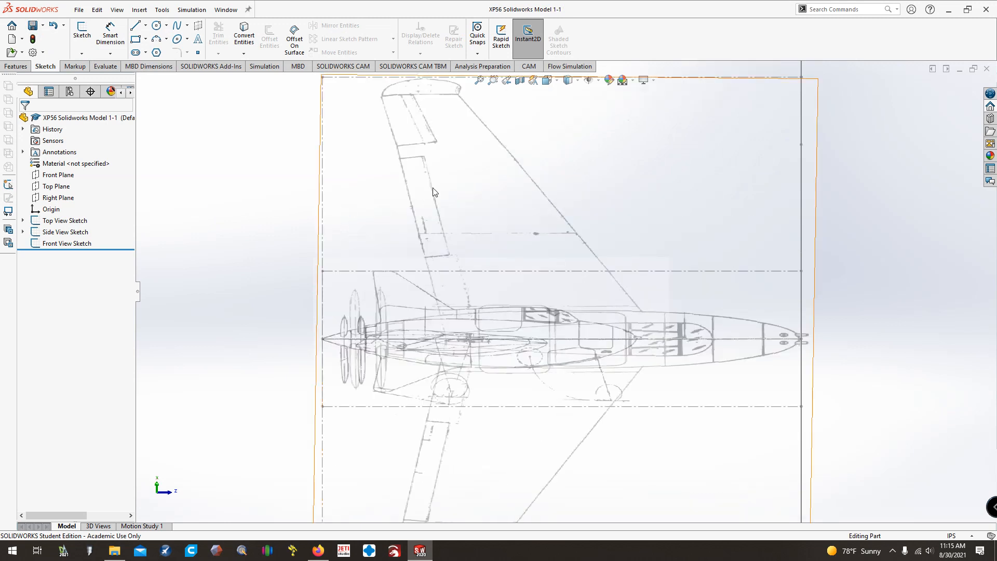
pyautogui.click(434, 191)
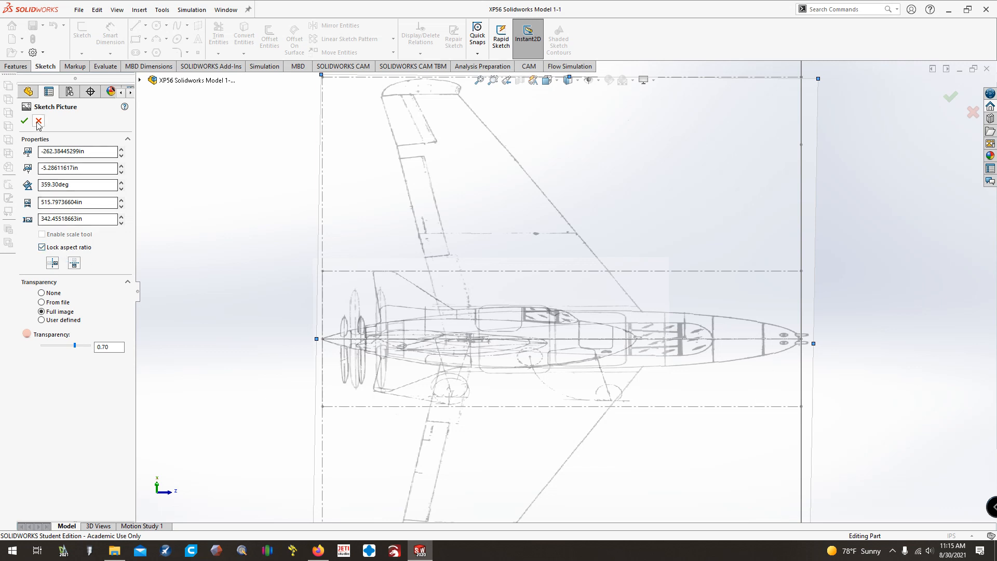
pyautogui.press('Return')
pyautogui.rightClick(50, 220)
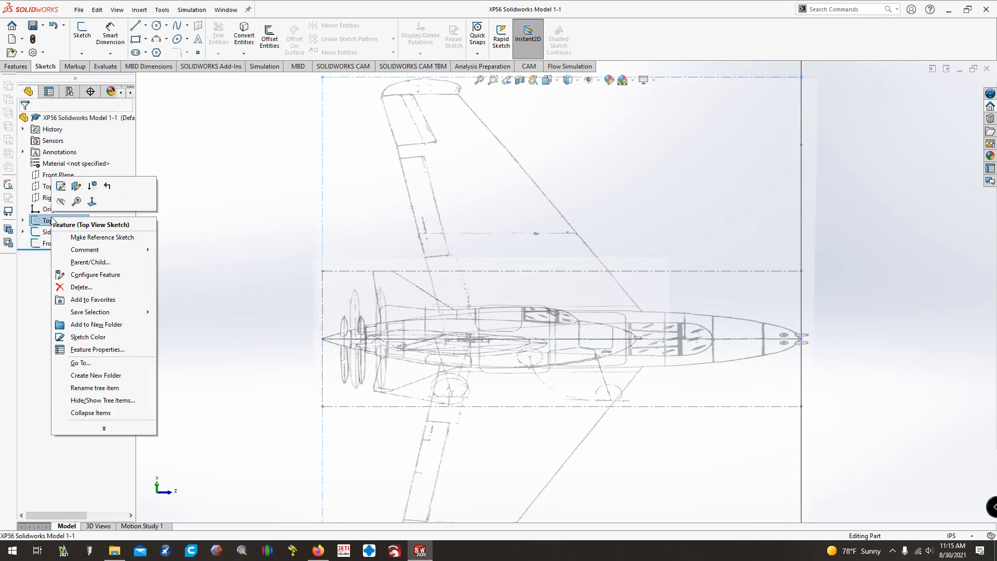
pyautogui.click(61, 185)
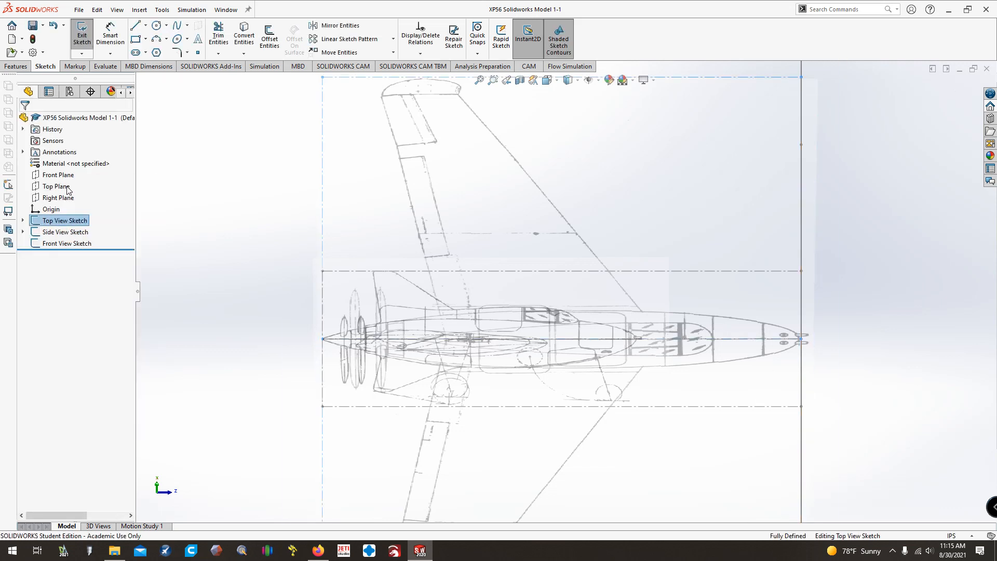
pyautogui.click(453, 201)
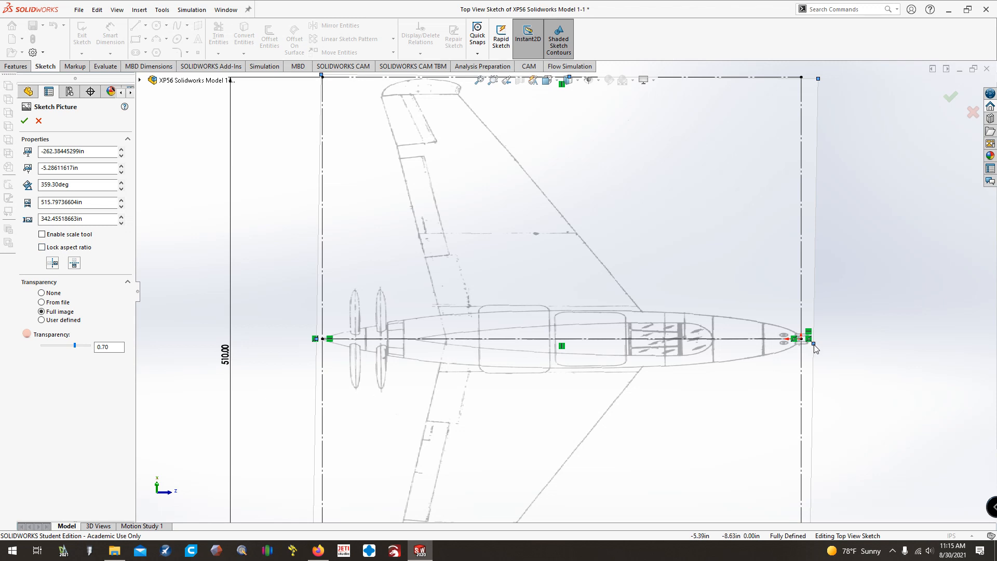
pyautogui.moveTo(814, 348); pyautogui.dragTo(738, 356)
pyautogui.click(24, 121)
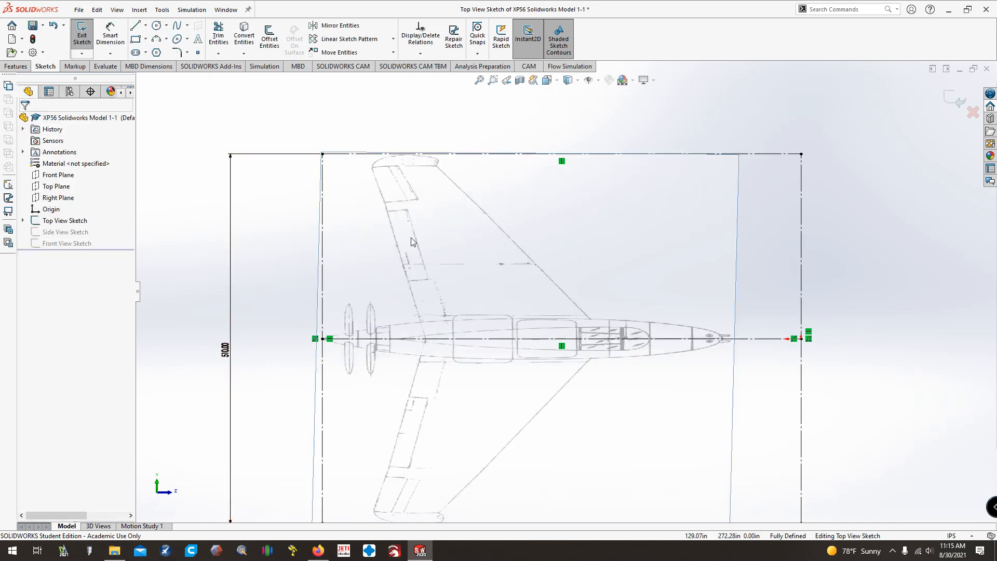
pyautogui.click(413, 214)
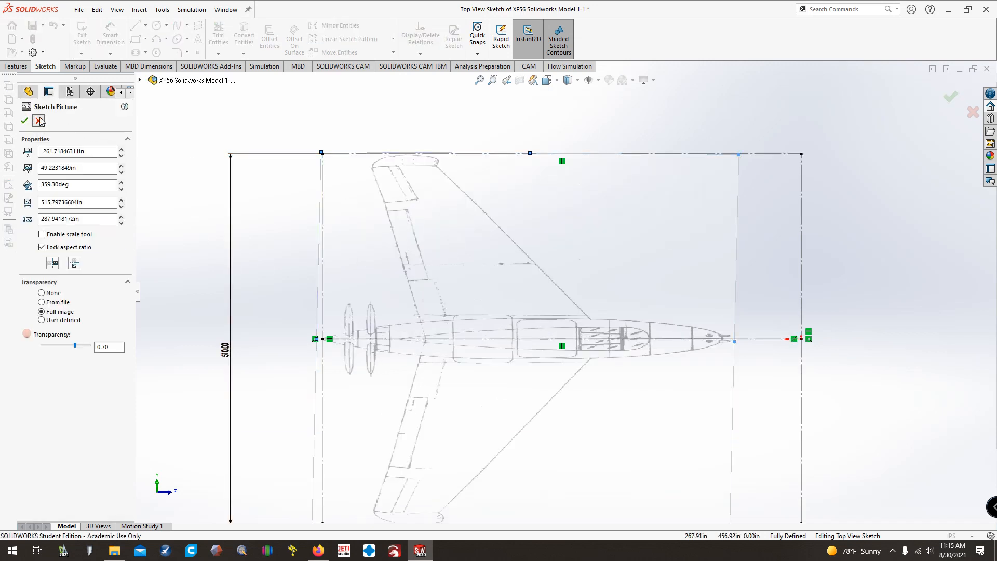
pyautogui.click(39, 120)
pyautogui.click(82, 35)
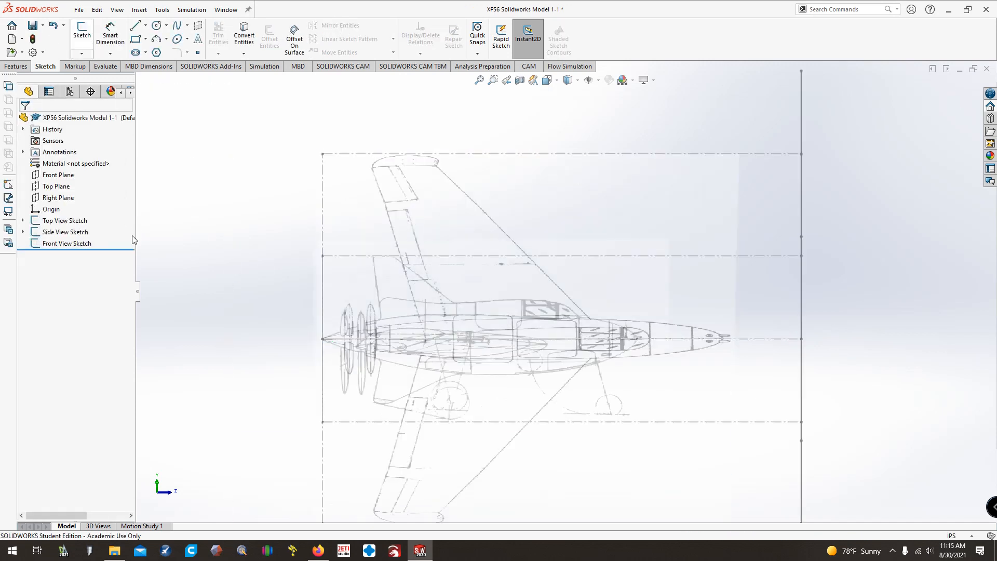
pyautogui.click(412, 223)
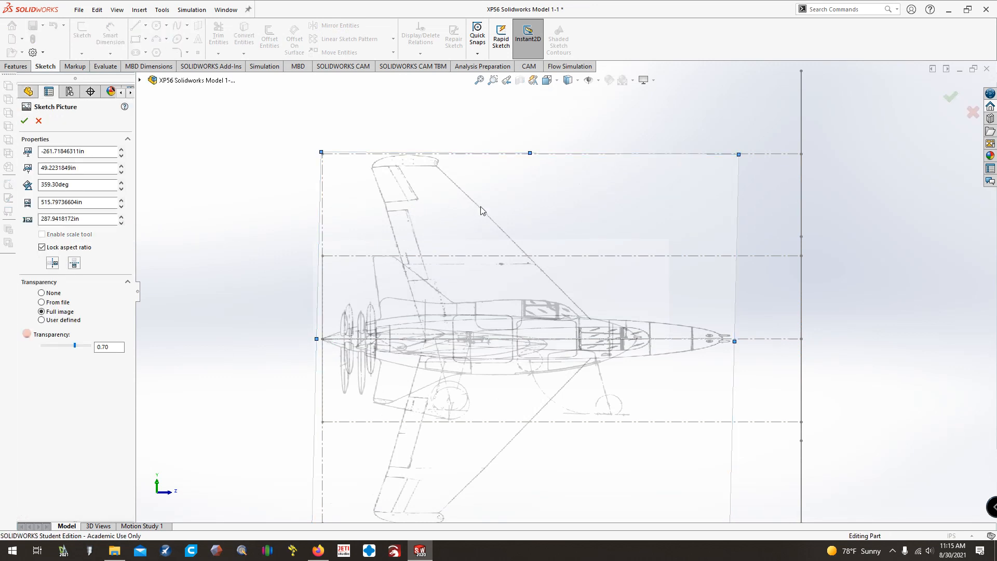
pyautogui.moveTo(736, 345)
pyautogui.mouseDown()
pyautogui.moveTo(652, 345)
pyautogui.moveTo(619, 357)
pyautogui.moveTo(781, 347)
pyautogui.moveTo(723, 349)
pyautogui.moveTo(736, 344)
pyautogui.mouseUp()
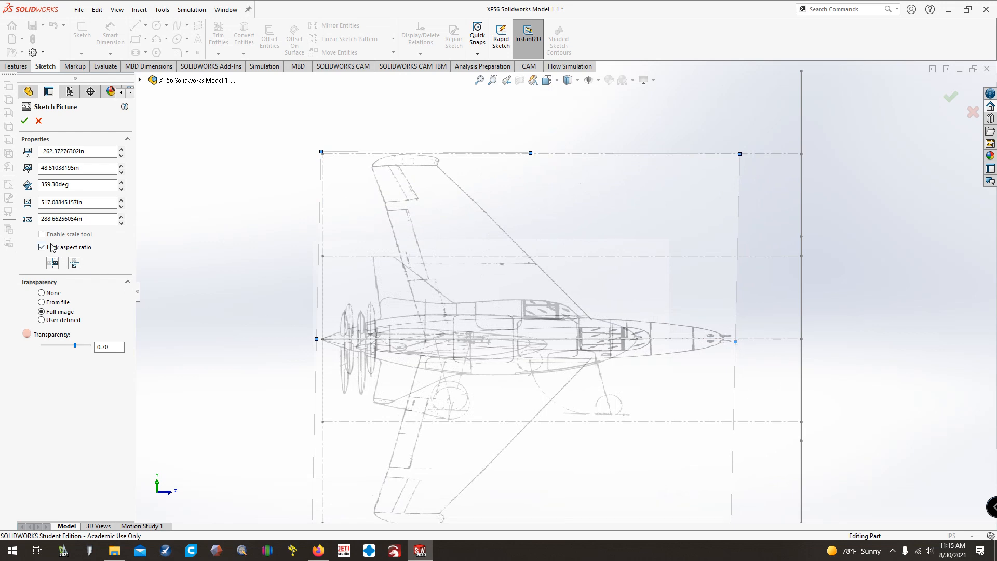
pyautogui.click(24, 120)
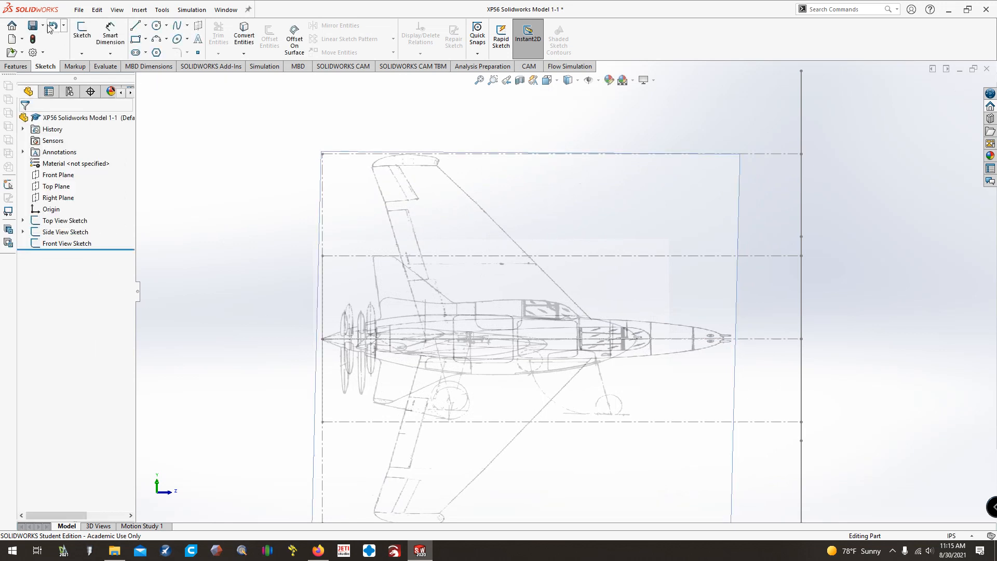
pyautogui.click(51, 27)
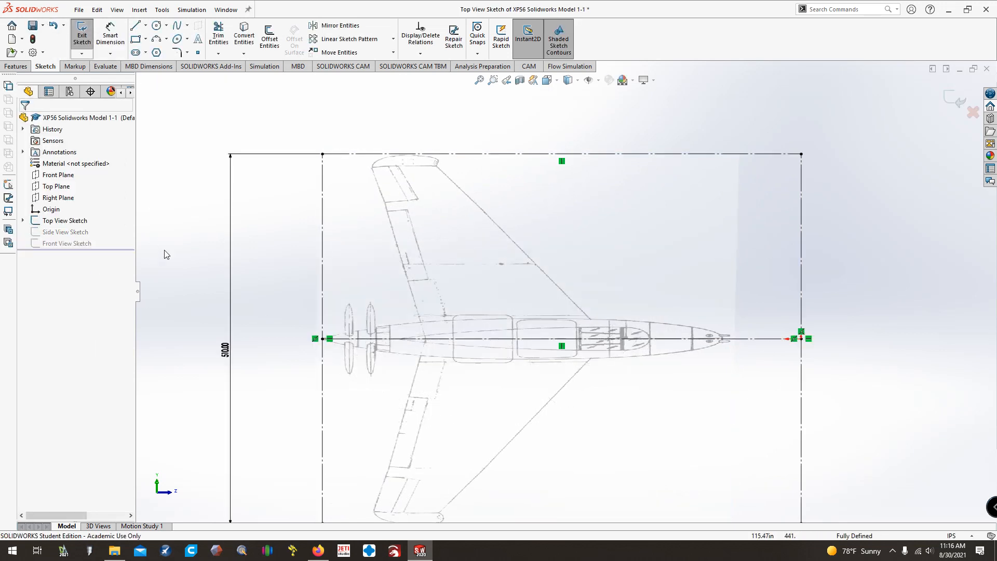
pyautogui.click(78, 35)
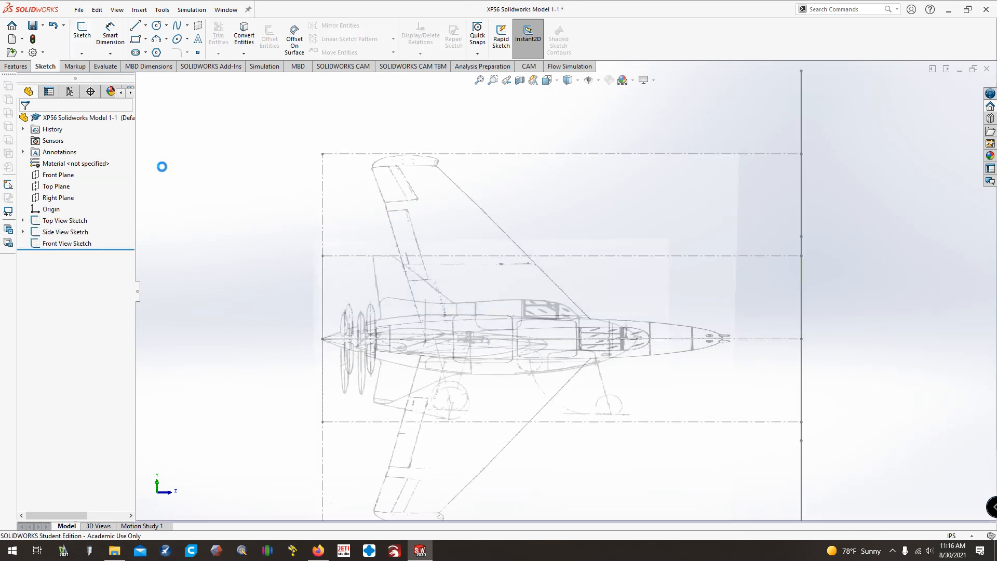
# Shorten the top-view picture to about 227 in along the fuselage with aspect ratio unlocked, matching its nose tip to the side view, and accept it.
pyautogui.click(474, 219)
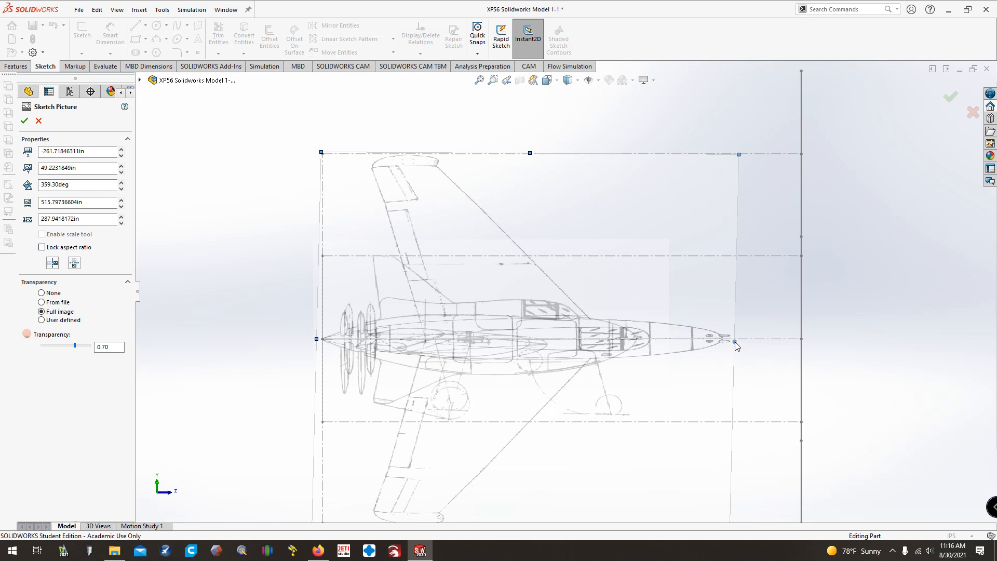
pyautogui.moveTo(737, 346); pyautogui.dragTo(644, 345)
pyautogui.scroll(3, 644, 344)
pyautogui.scroll(-10, 587, 307)
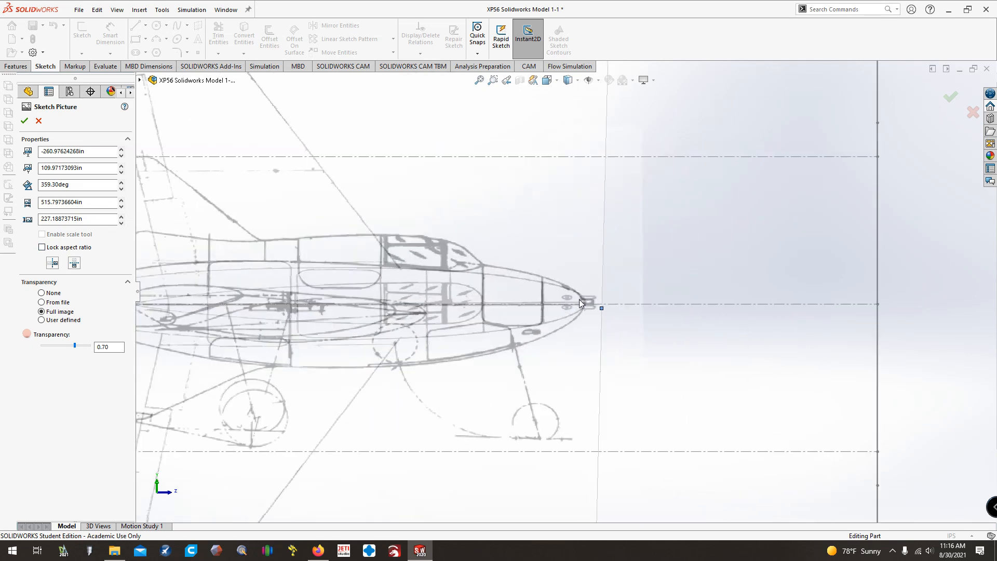
pyautogui.moveTo(701, 301)
pyautogui.mouseDown()
pyautogui.moveTo(642, 305)
pyautogui.moveTo(693, 311)
pyautogui.mouseUp()
pyautogui.scroll(6, 693, 312)
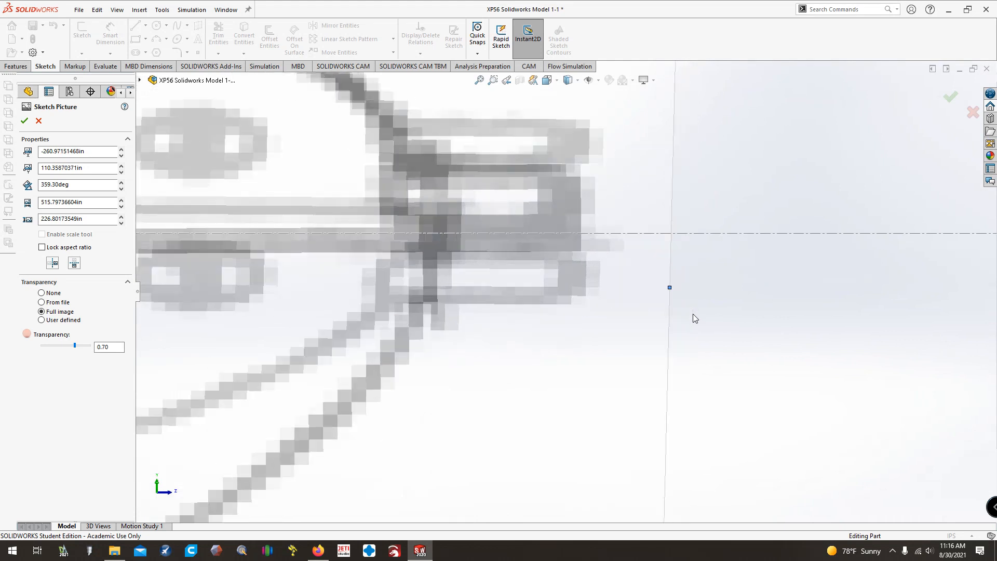
pyautogui.press('f')
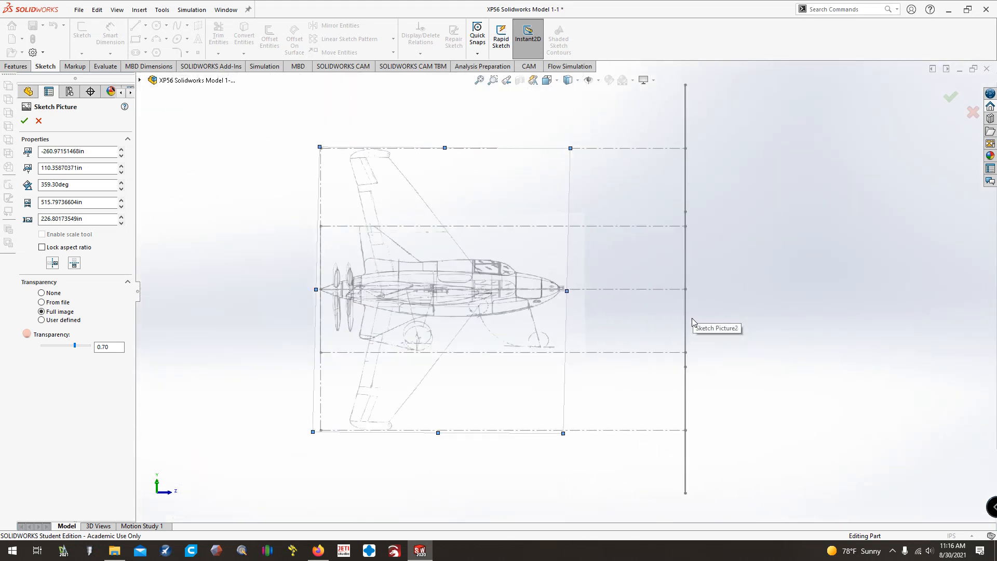
pyautogui.click(24, 122)
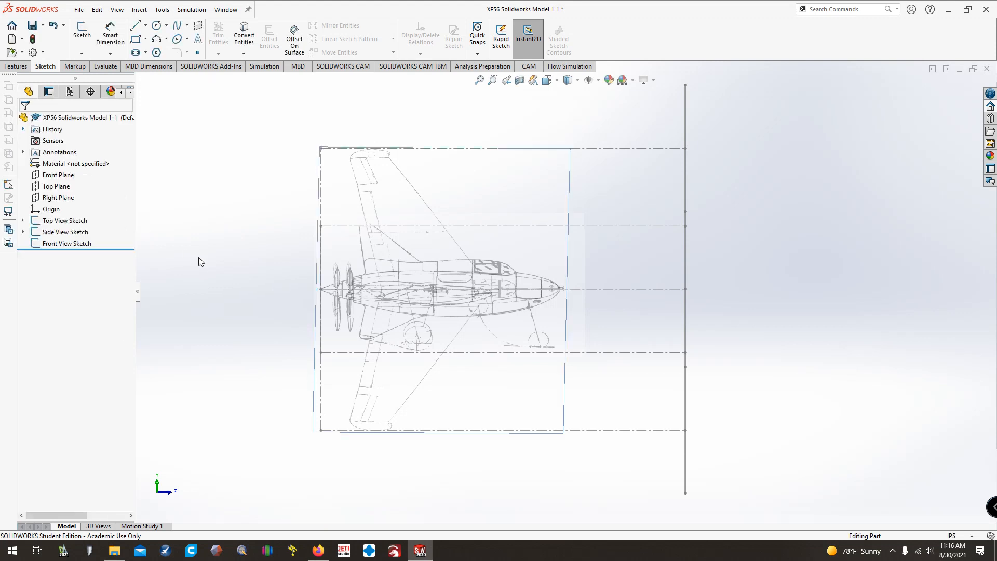
# Compare the fuselage pictures' alignment in the Top and Left standard views, and save the part.
pyautogui.hotkey('ctrl', '5')
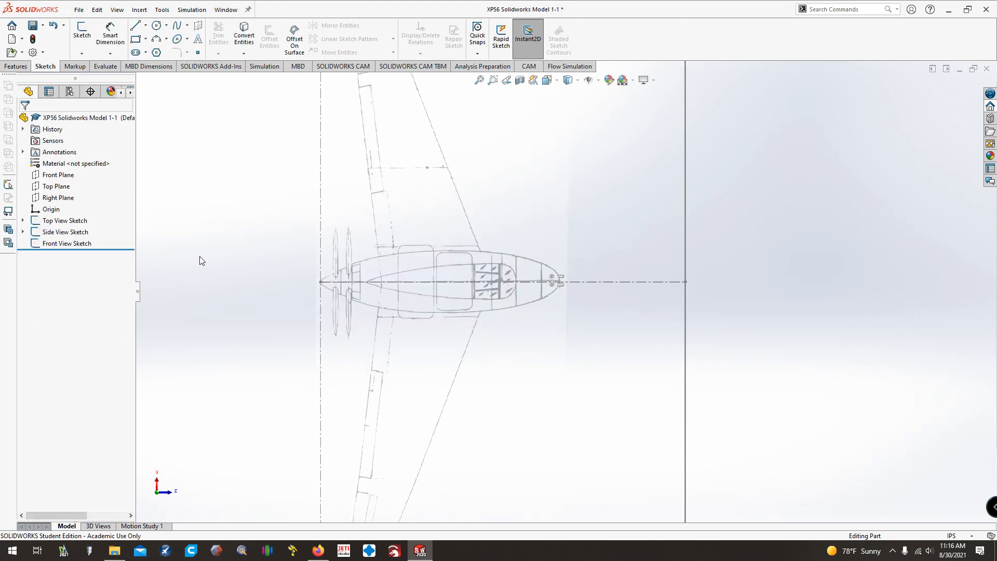
pyautogui.hotkey('ctrl', '3')
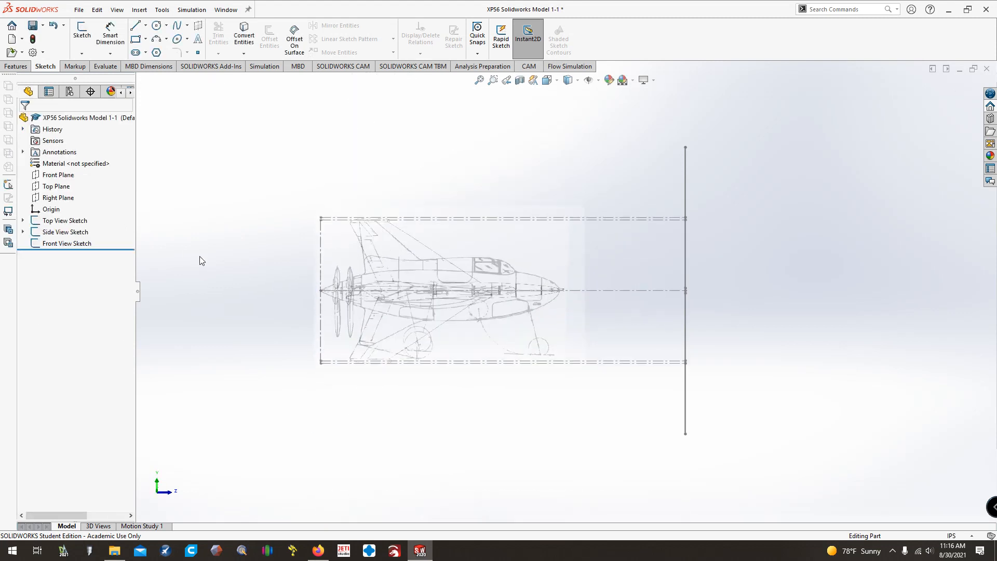
pyautogui.hotkey('ctrl', '5')
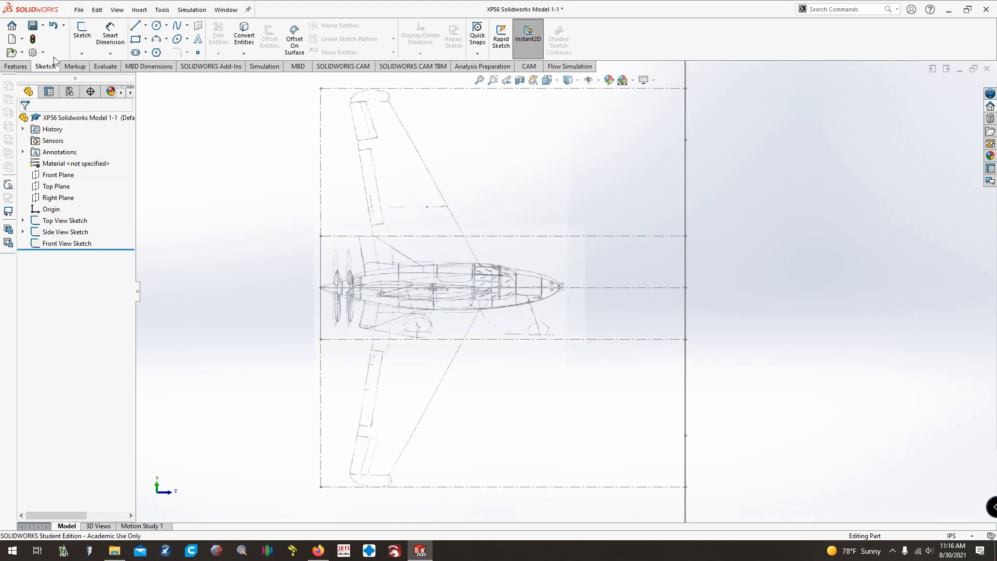
pyautogui.hotkey('ctrl', '3')
pyautogui.click(33, 26)
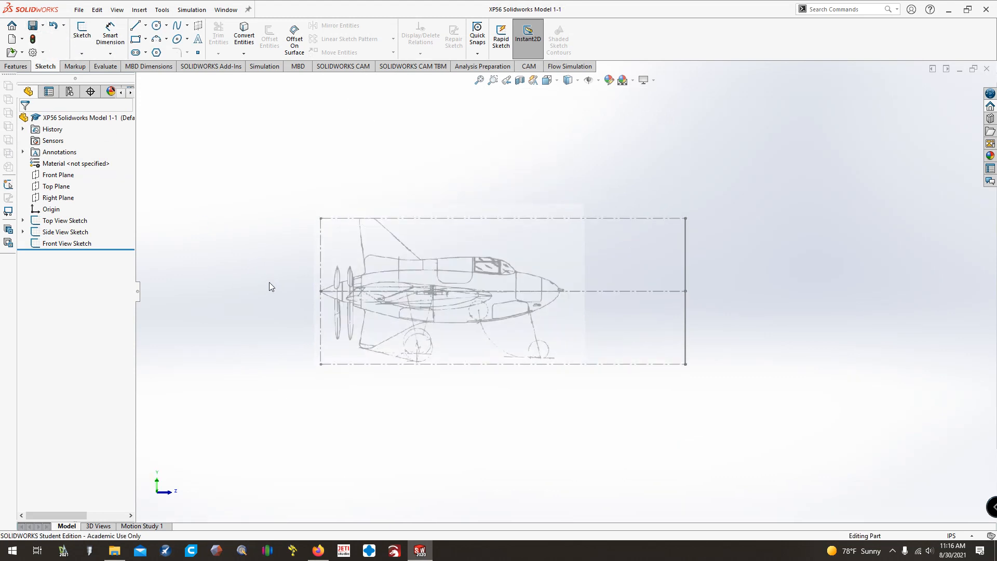
# Edit the Side View Sketch and draw a vertical centerline from the aircraft's nose tip up to the rectangle's upper edge.
pyautogui.rightClick(66, 232)
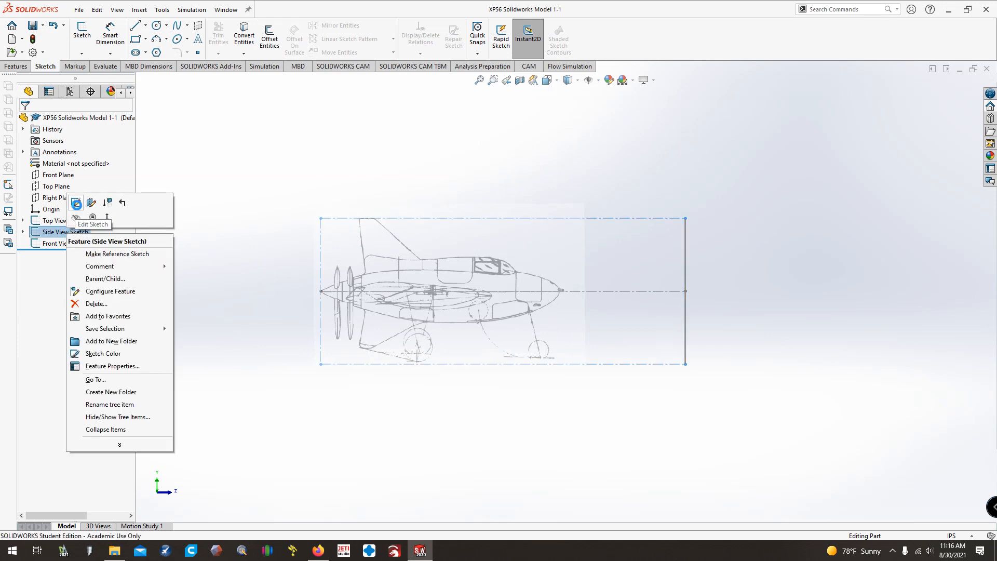
pyautogui.click(76, 204)
pyautogui.click(146, 25)
pyautogui.click(142, 52)
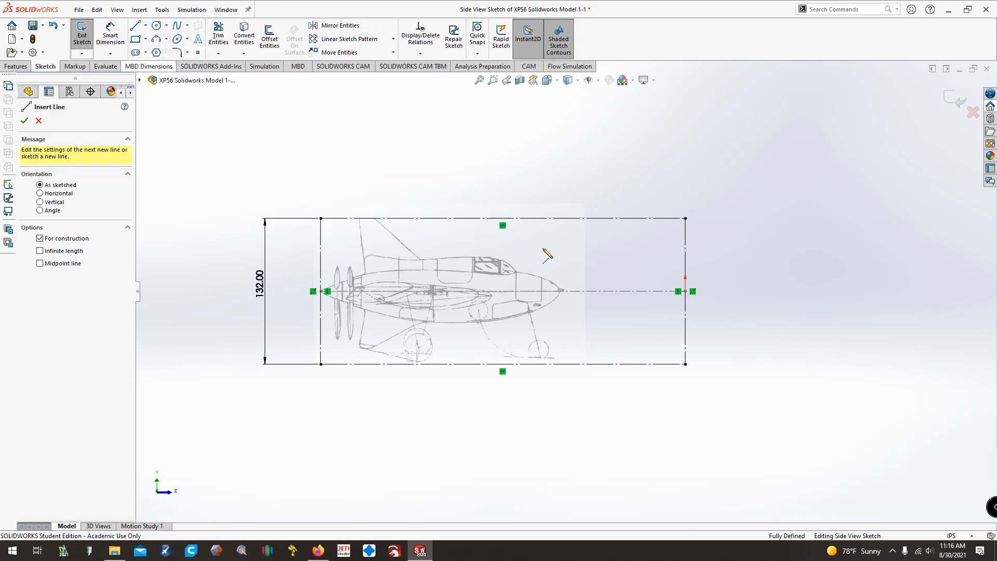
pyautogui.click(560, 291)
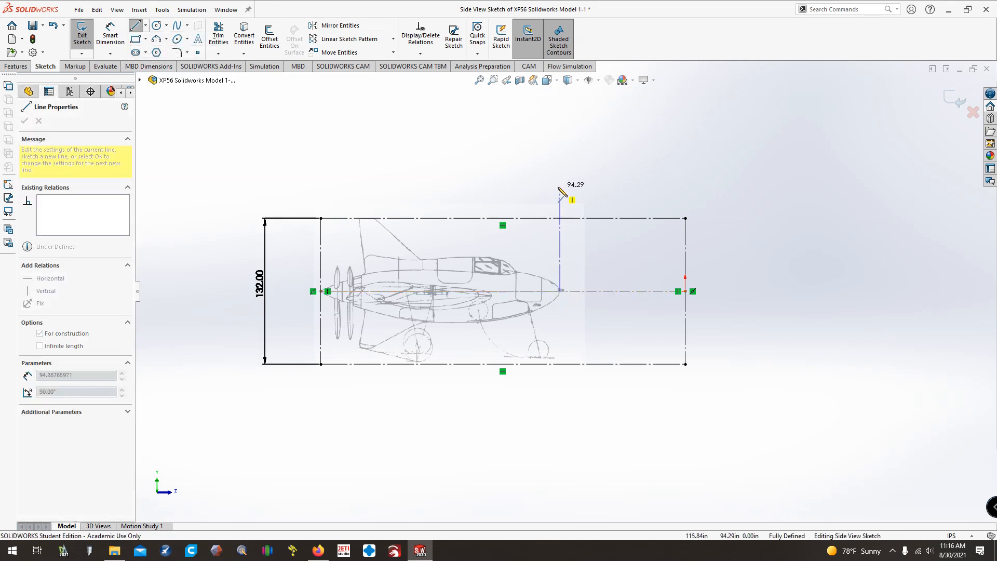
pyautogui.click(560, 218)
pyautogui.press('Escape')
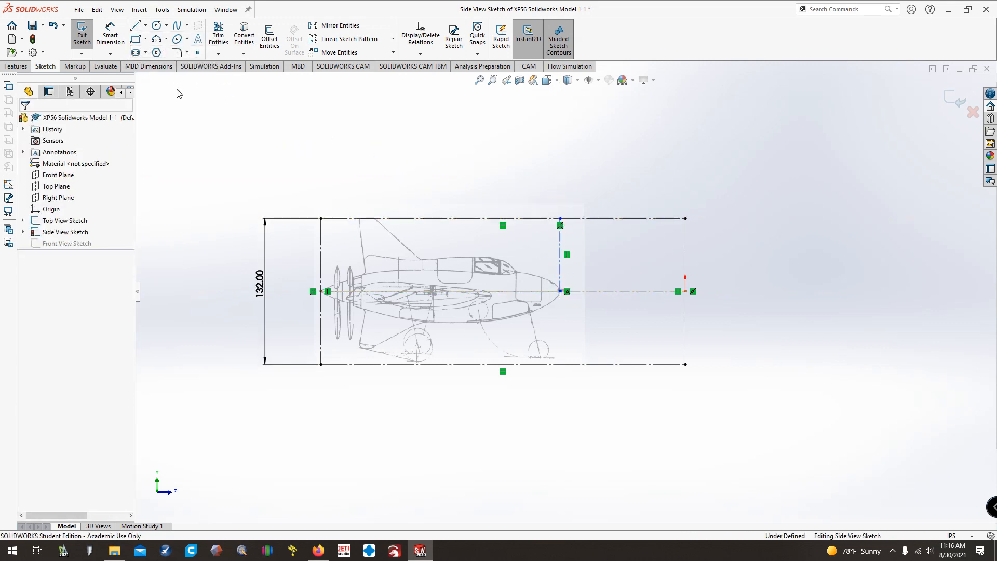
# Dimension the horizontal distance between the rectangle's tail-end side and the vertical centerline at the nose, keeping the drawn value.
pyautogui.click(110, 35)
pyautogui.click(320, 255)
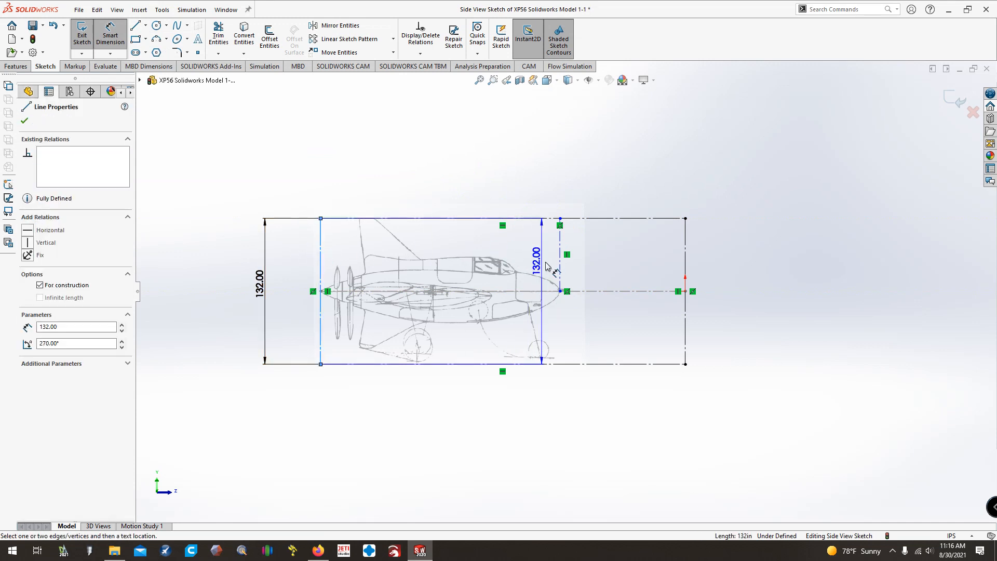
pyautogui.click(560, 245)
pyautogui.click(526, 192)
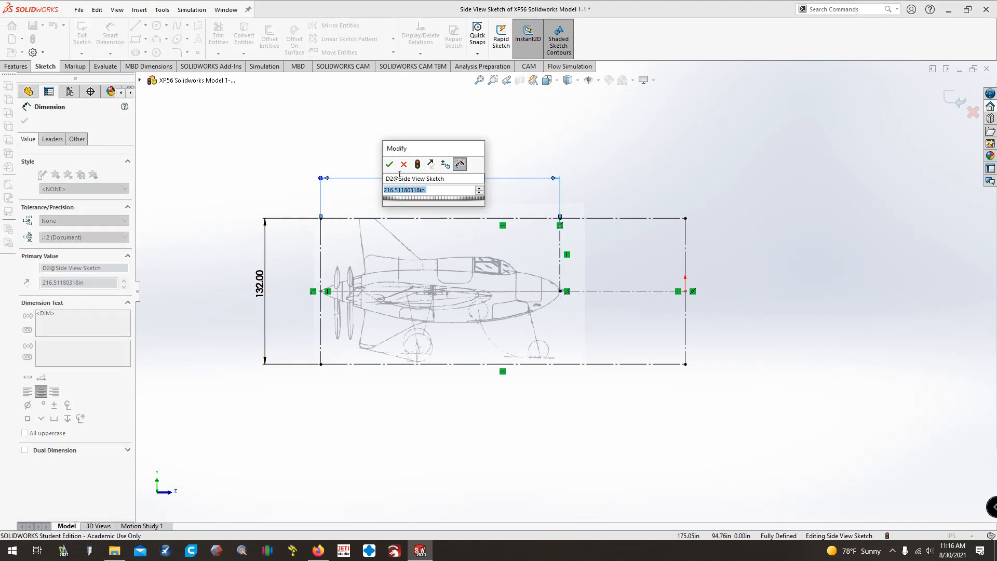
pyautogui.click(388, 165)
pyautogui.press('Escape')
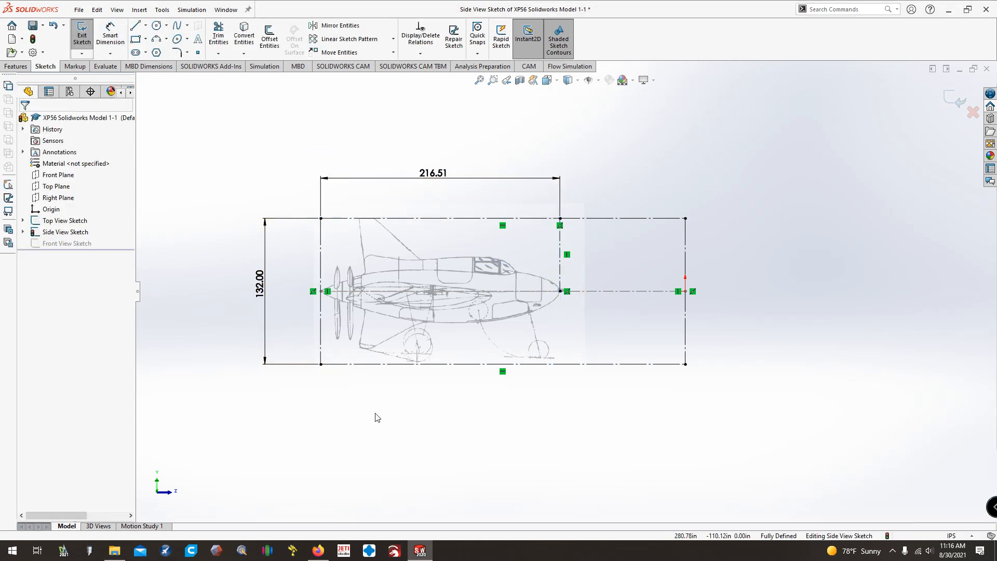
# Check the aircraft's listed length in the Specifications text file from the XP-56 Black Bullet folder, and close the file.
pyautogui.click(114, 551)
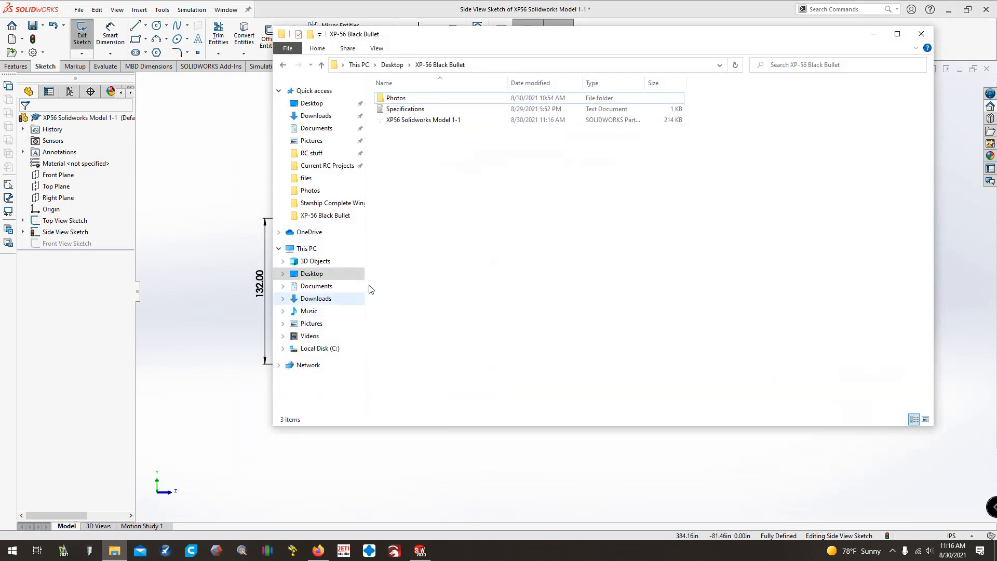
pyautogui.doubleClick(410, 120)
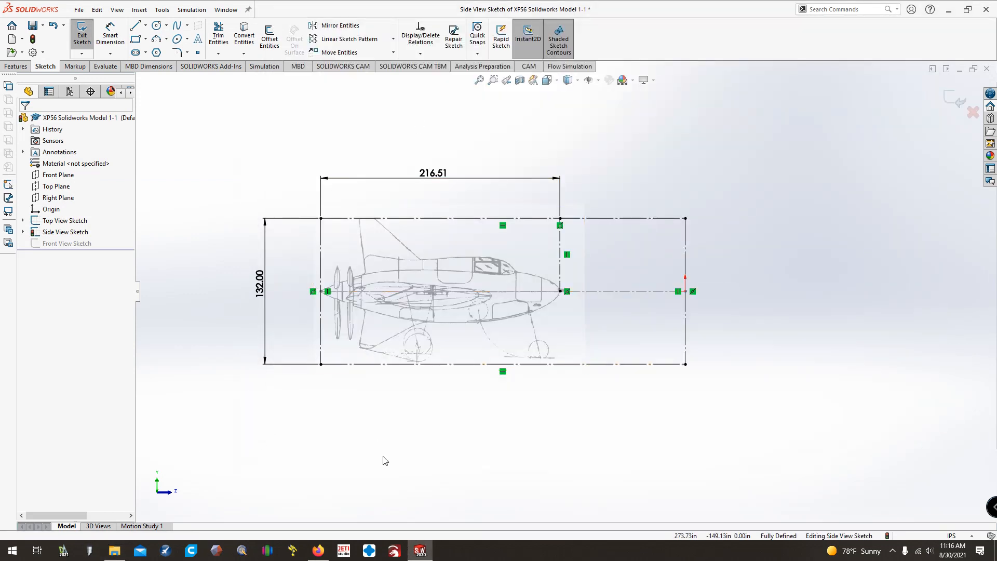
pyautogui.click(114, 550)
pyautogui.doubleClick(405, 108)
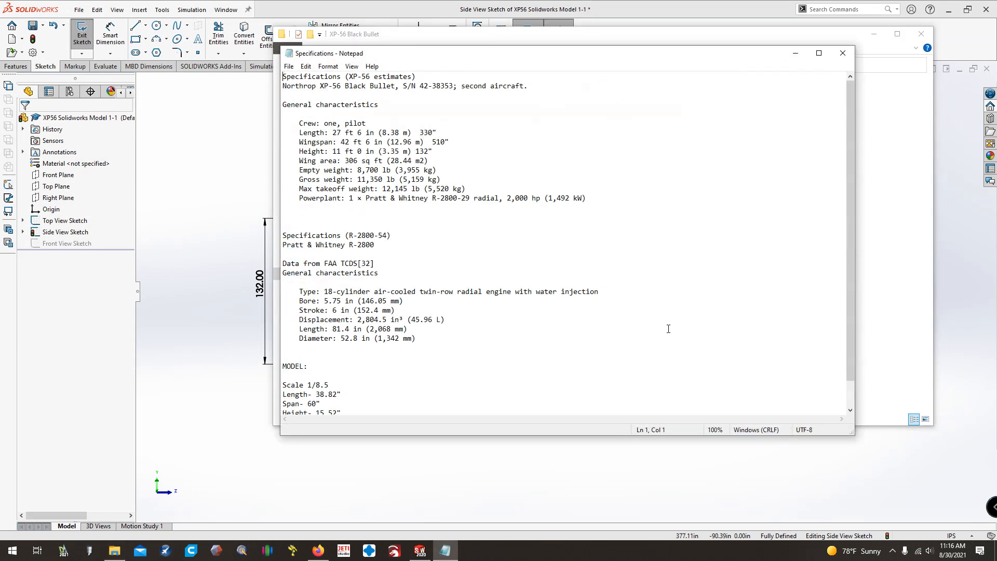
pyautogui.click(845, 56)
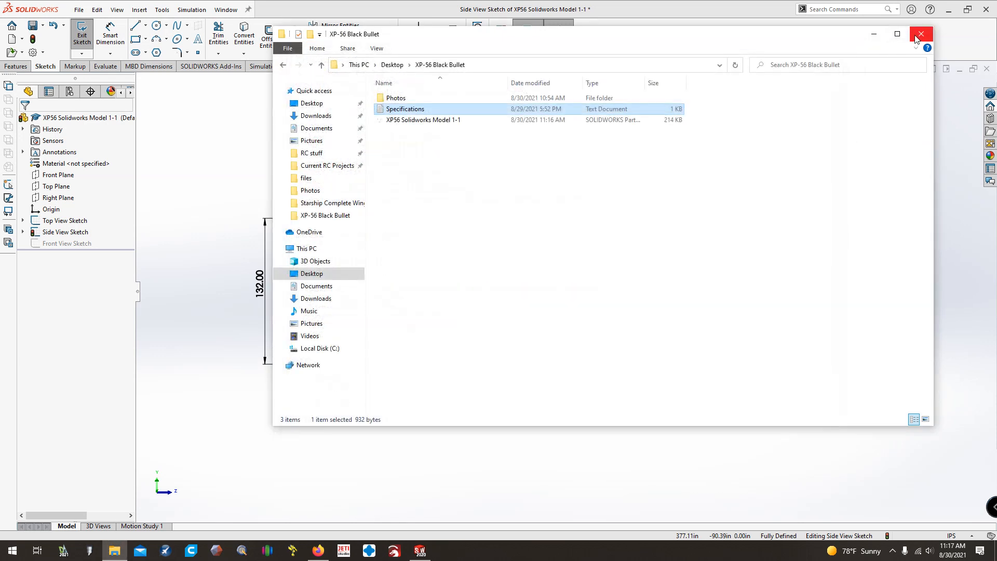
pyautogui.click(874, 35)
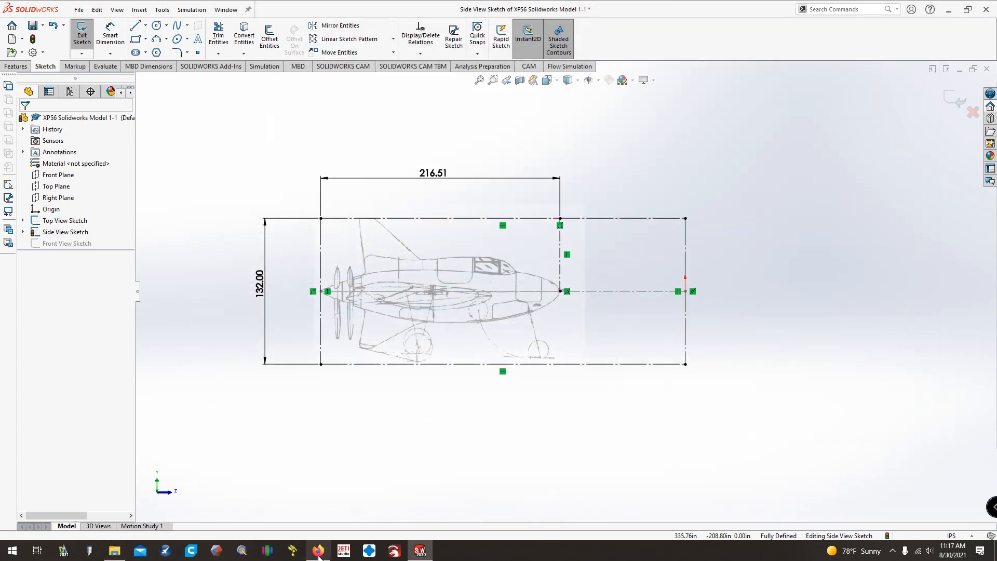
# Switch to Firefox and search the web for "XP-56 dimensions" in a new tab.
pyautogui.click(318, 551)
pyautogui.click(313, 25)
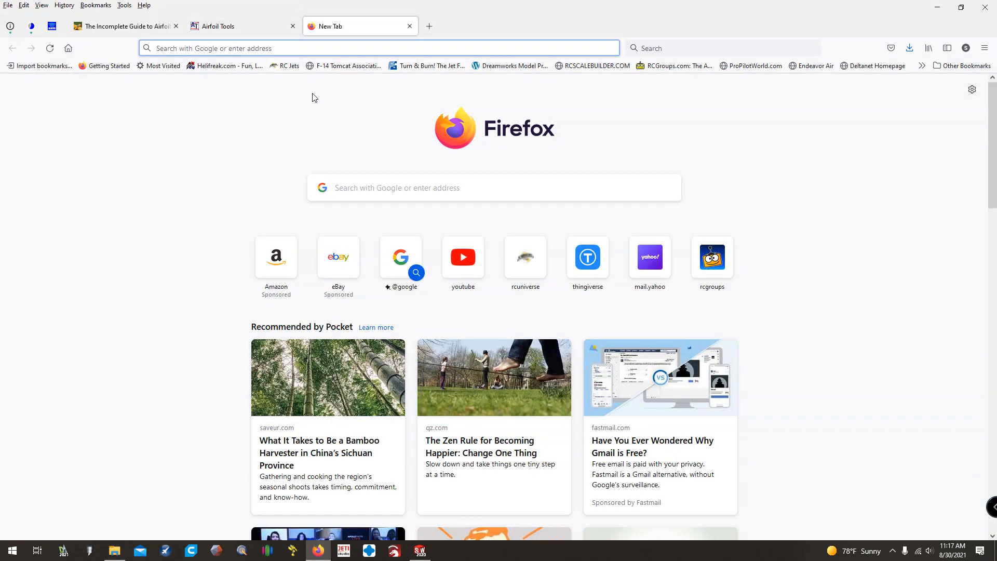
pyautogui.write('XP-56')
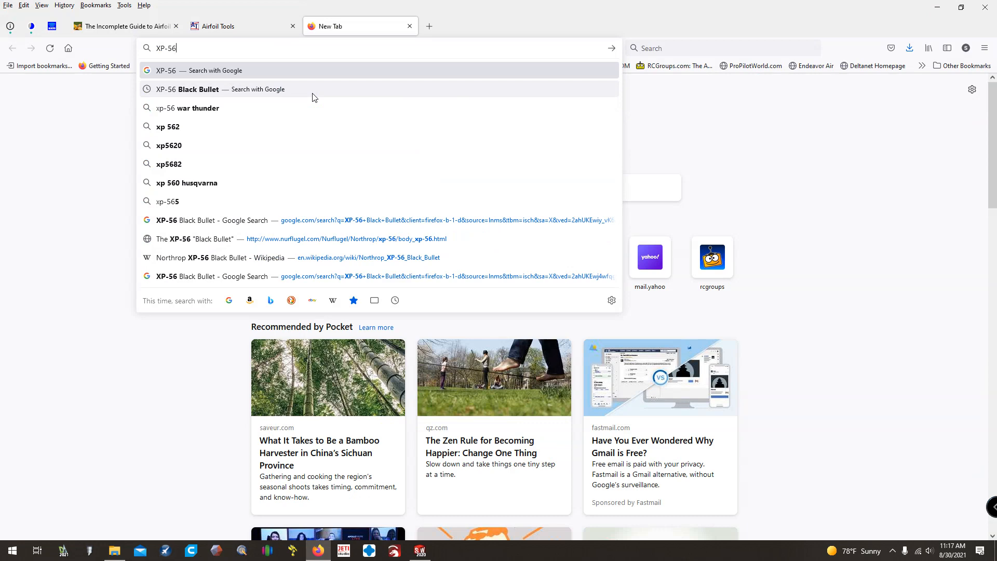
pyautogui.write(' dimensions')
pyautogui.press('Return')
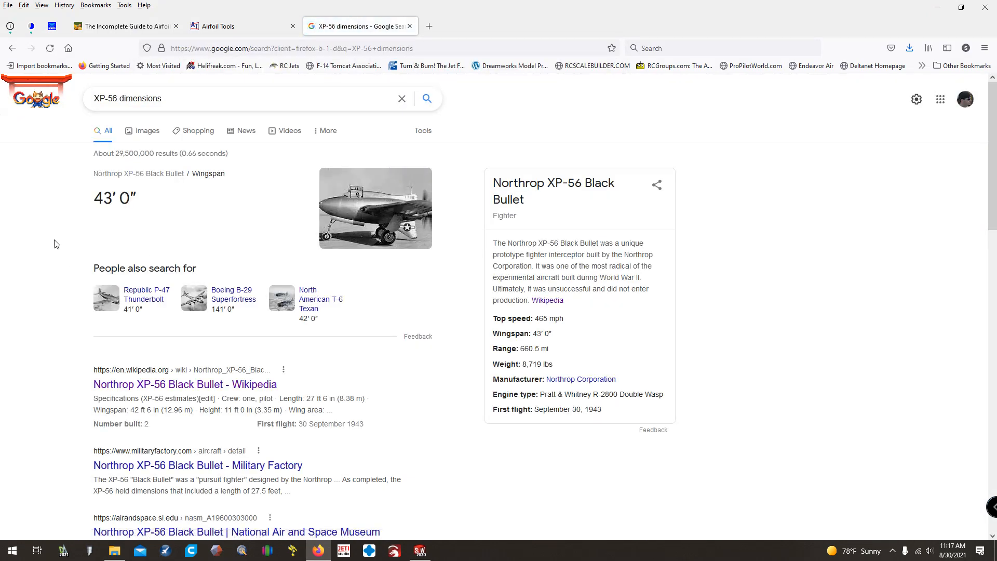
# Open the Military Factory page on the XP-56 in a new tab and compare its dimensions with the Specifications text file.
pyautogui.scroll(-3, 54, 274)
pyautogui.rightClick(125, 306)
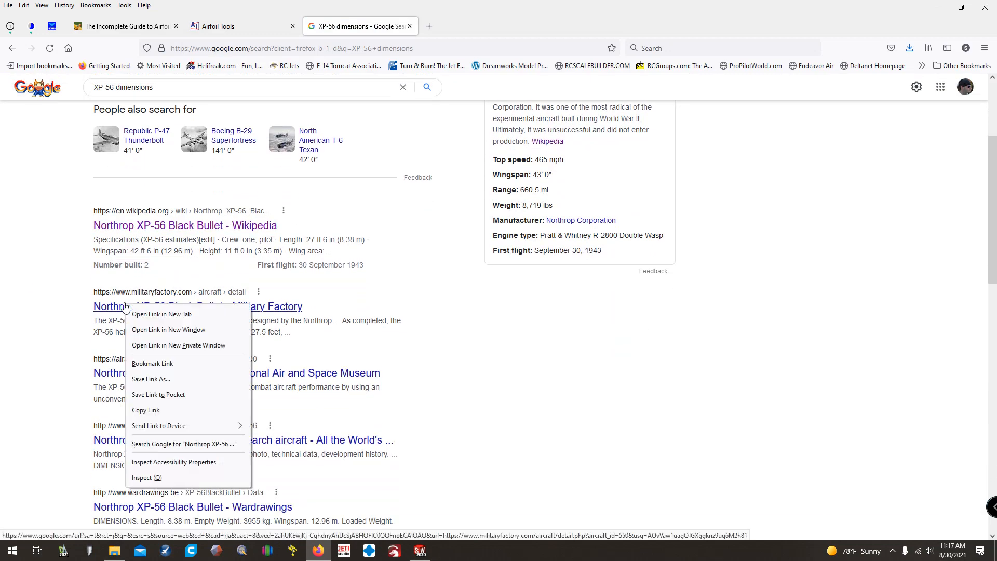
pyautogui.click(161, 314)
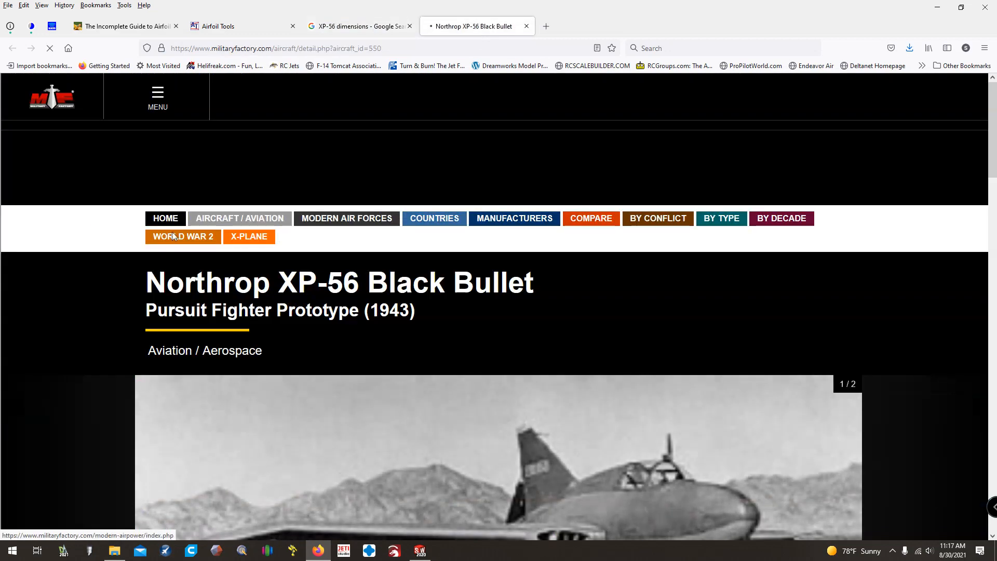
pyautogui.scroll(-10, 189, 221)
pyautogui.scroll(-7, 383, 270)
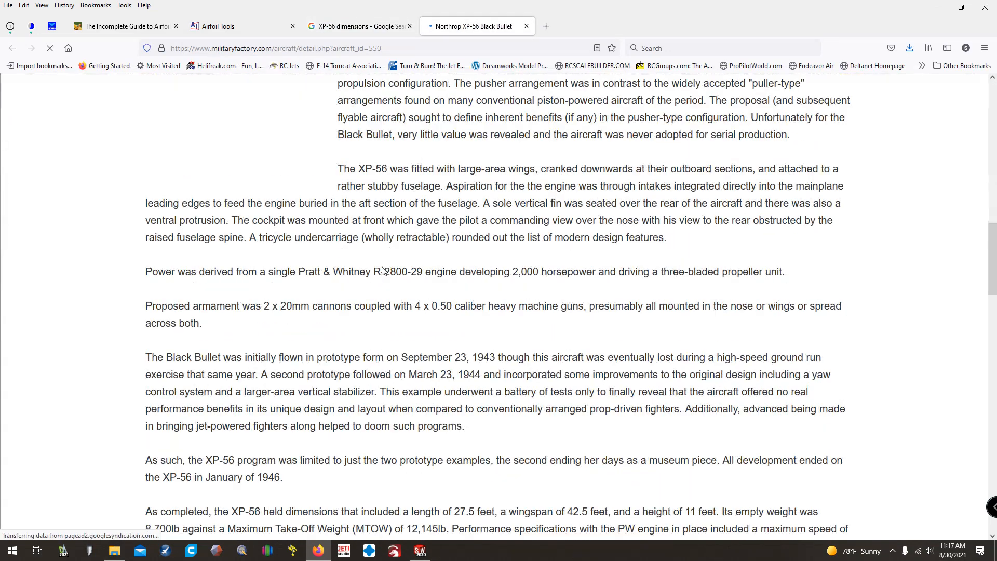
pyautogui.scroll(-4, 384, 270)
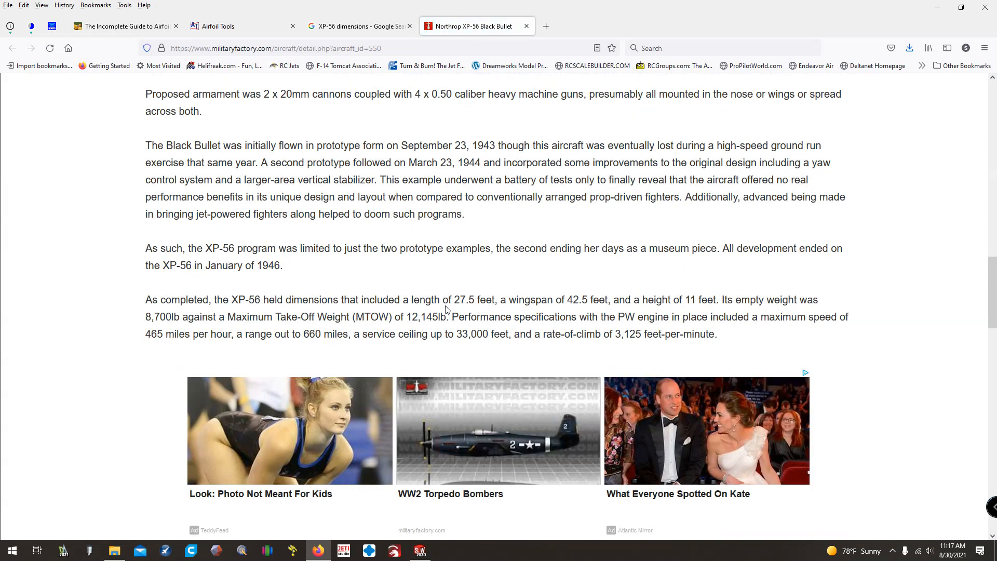
pyautogui.click(115, 550)
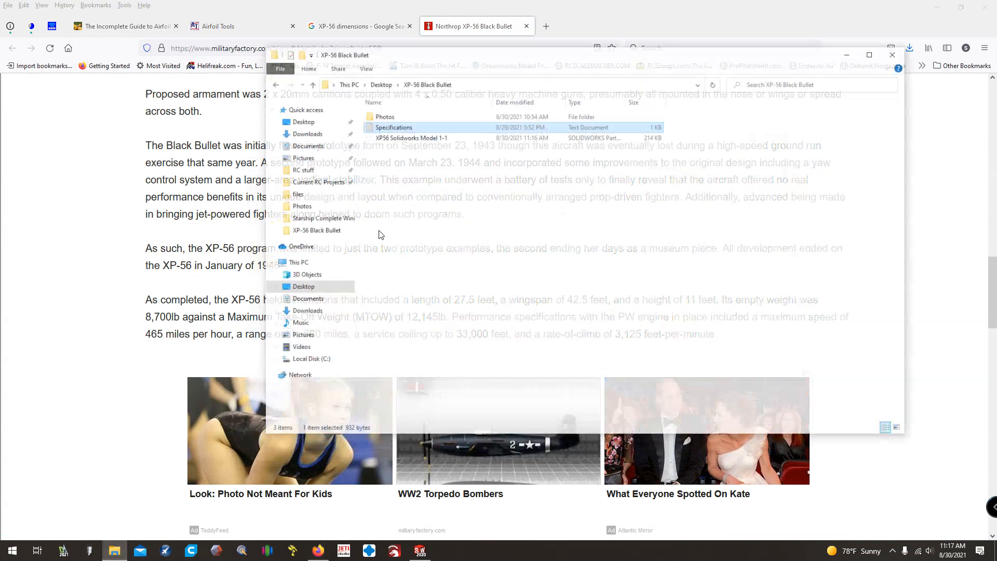
pyautogui.doubleClick(411, 127)
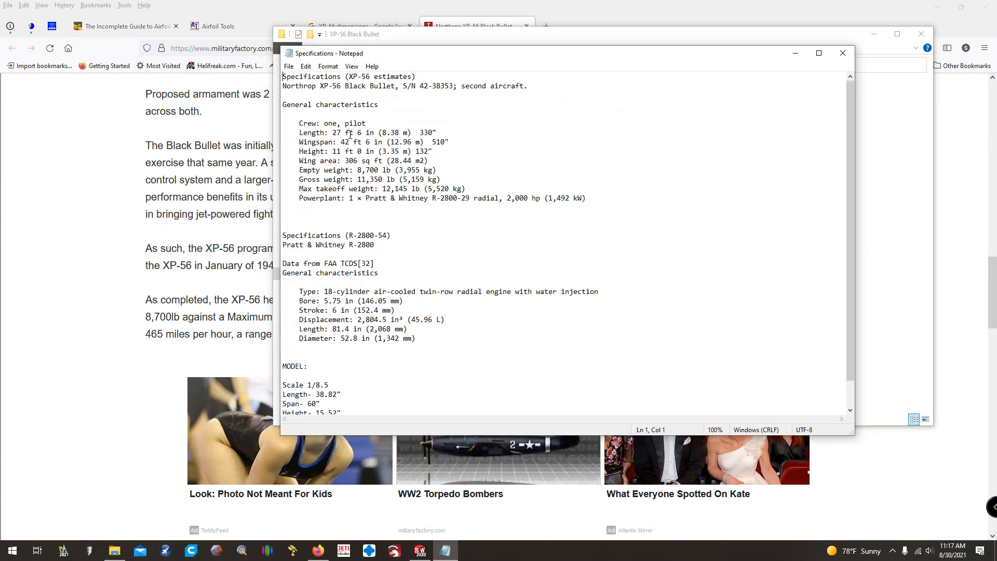
# Close the XP-56 Black Bullet folder and the Military Factory page, and examine the dimensions on the National Air and Space Museum's XP-56 page.
pyautogui.click(922, 34)
pyautogui.click(319, 551)
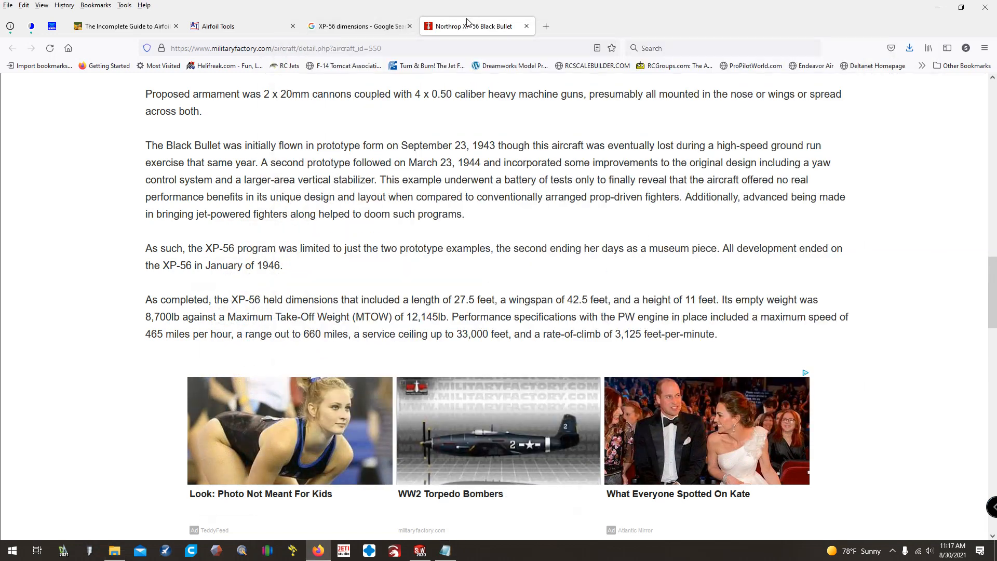
pyautogui.click(526, 26)
pyautogui.scroll(-3, 31, 258)
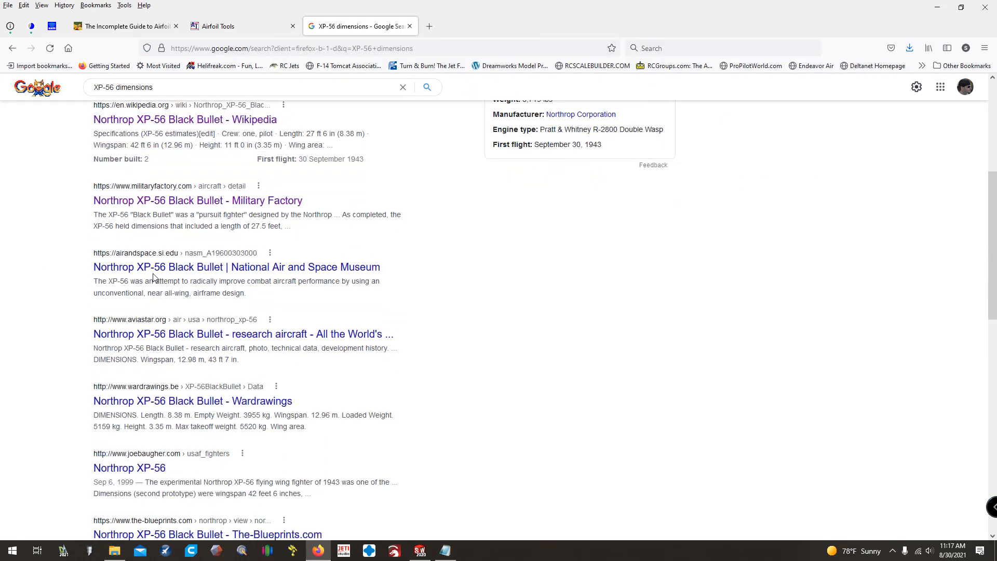
pyautogui.click(338, 267)
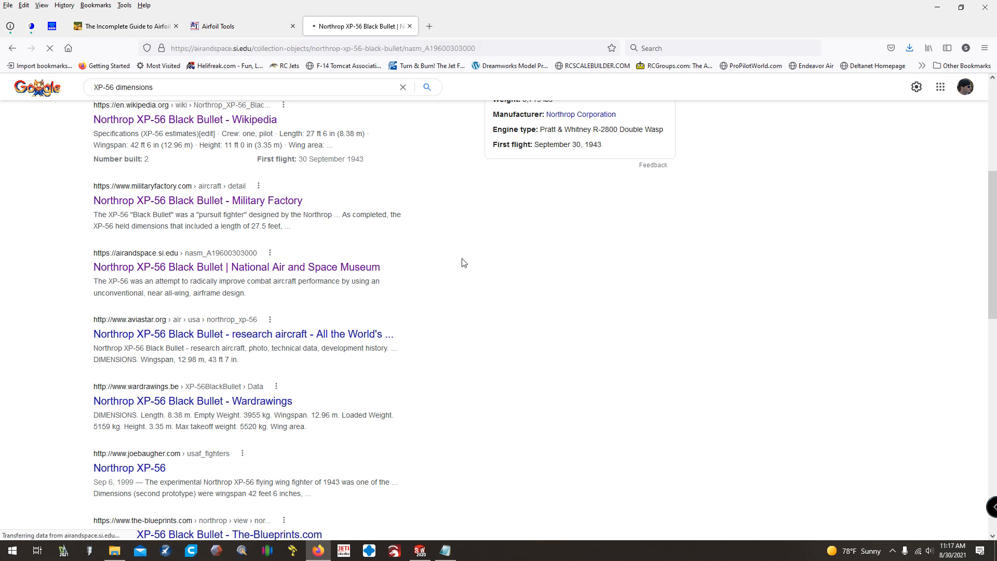
pyautogui.scroll(-4, 465, 260)
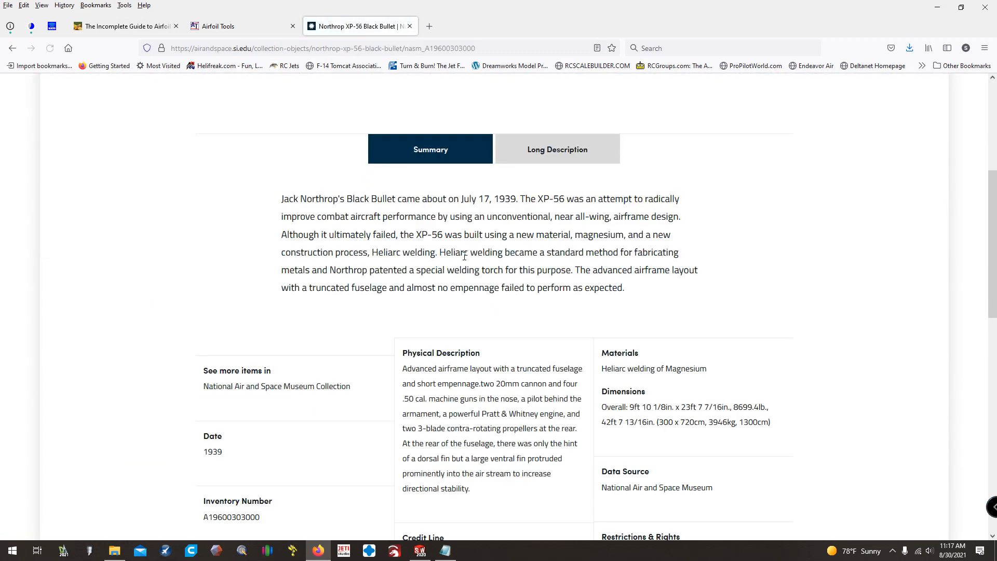
pyautogui.scroll(-1, 465, 256)
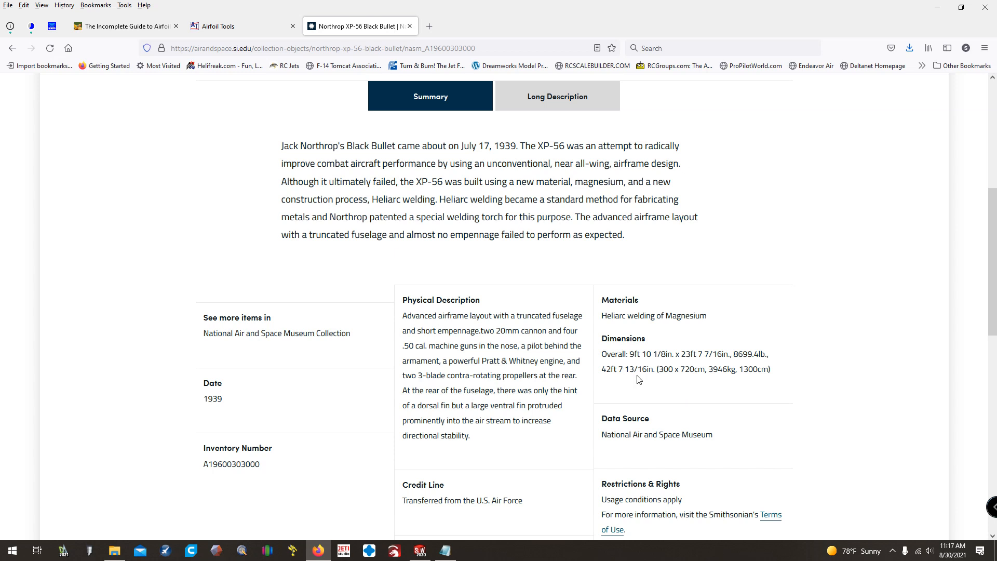
pyautogui.scroll(-1, 639, 380)
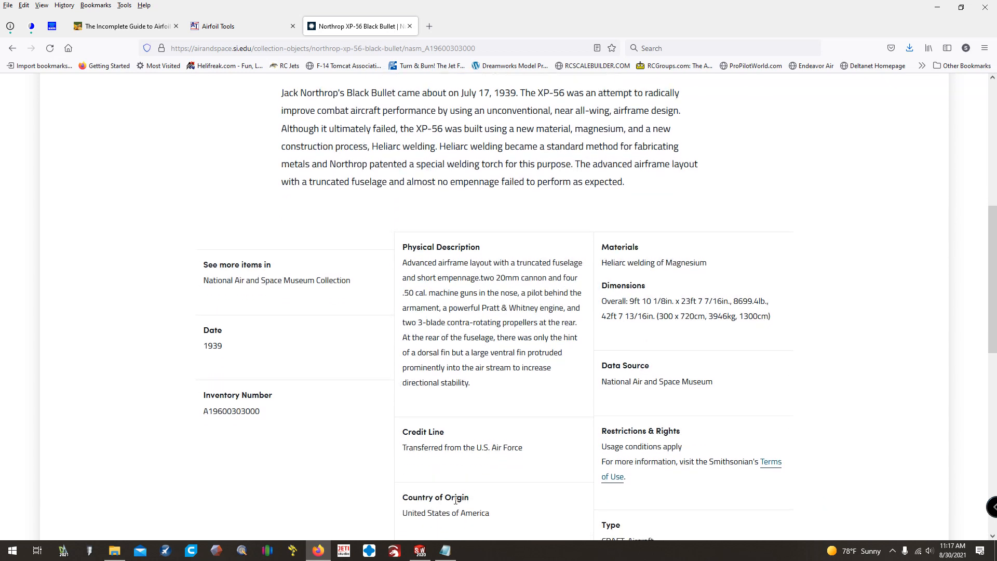
# Place the Specifications text file beside the museum page, compare both sets of dimensions, and minimize the file.
pyautogui.click(450, 551)
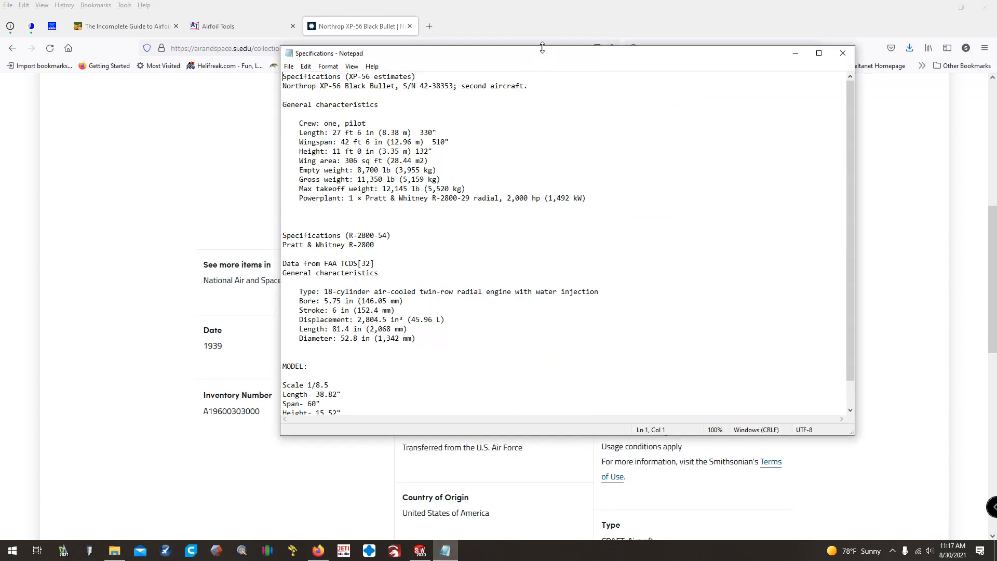
pyautogui.moveTo(549, 59); pyautogui.dragTo(286, 53)
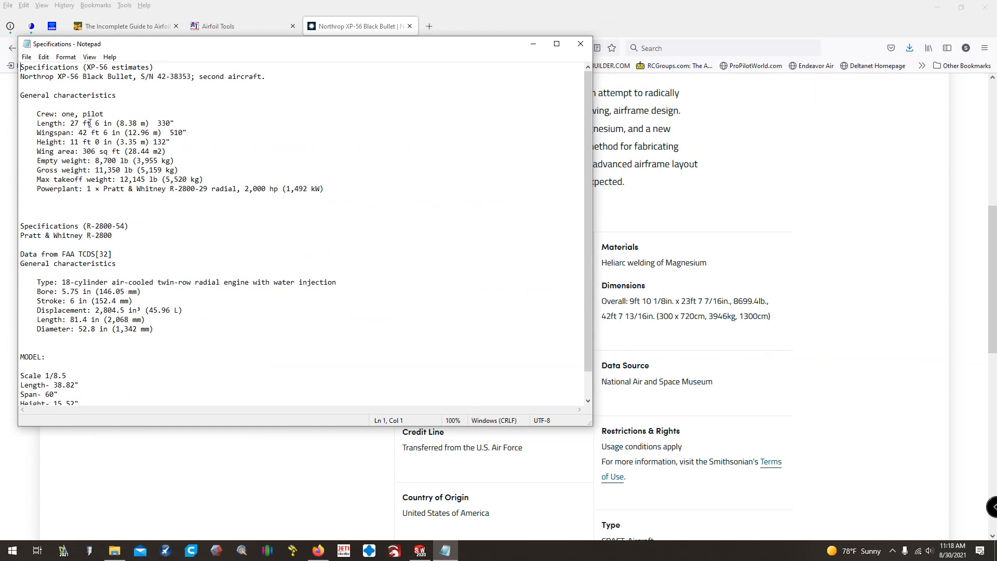
pyautogui.click(13, 551)
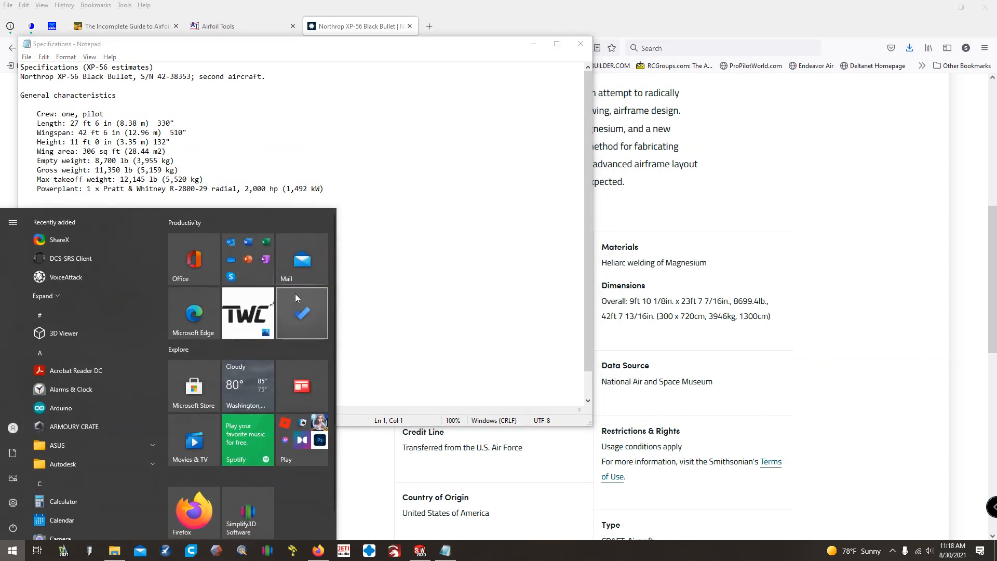
pyautogui.click(464, 49)
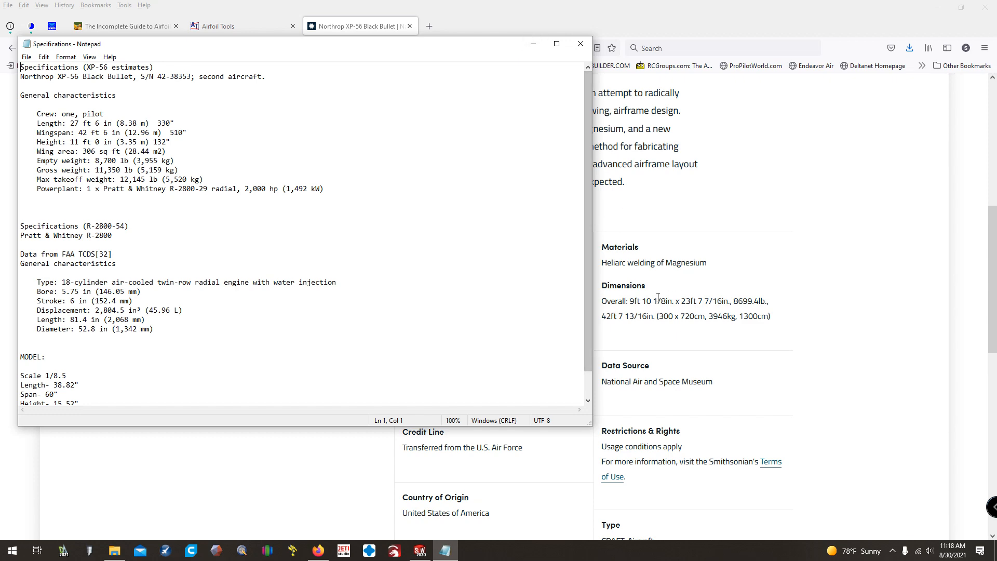
pyautogui.click(529, 41)
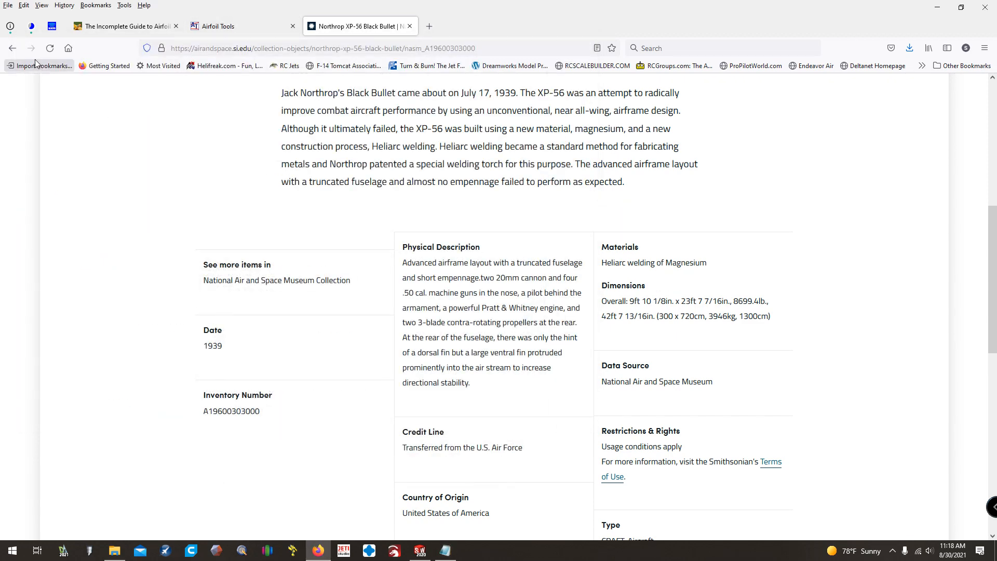
# Look through the XP-56 search results for other sources, and reopen the National Air and Space Museum page at its dimensions.
pyautogui.click(13, 48)
pyautogui.scroll(-3, 182, 290)
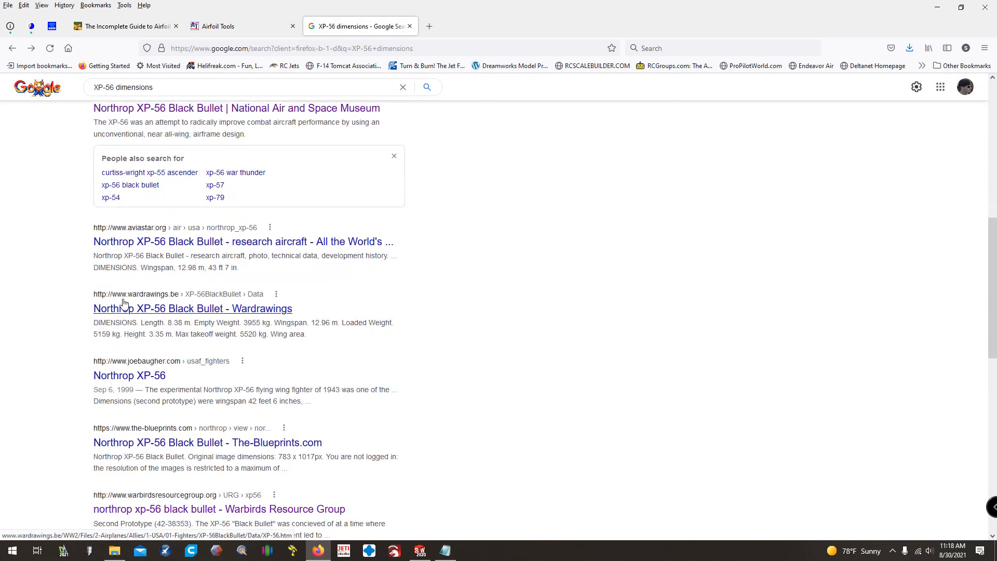
pyautogui.scroll(-2, 37, 307)
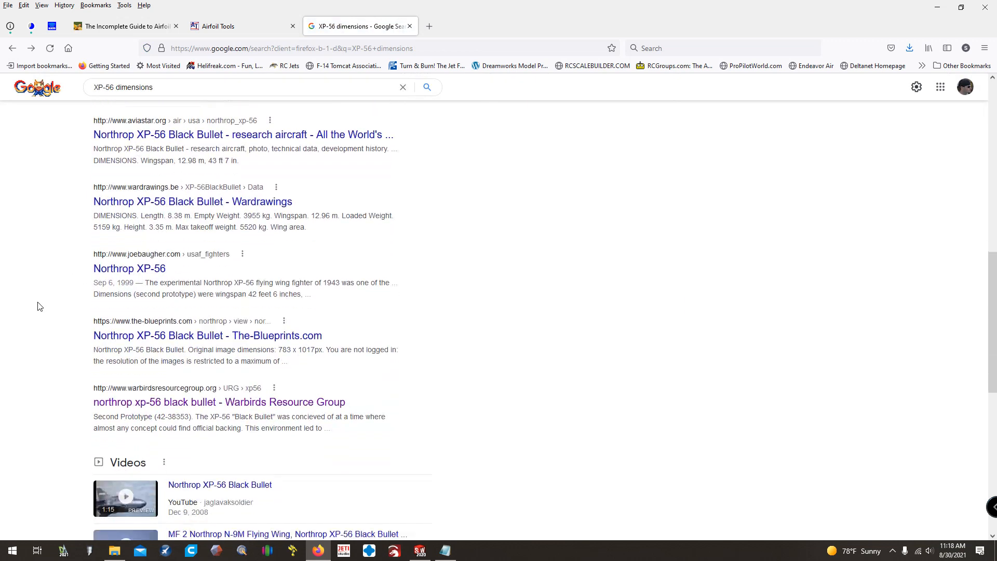
pyautogui.scroll(-3, 37, 307)
pyautogui.scroll(8, 46, 306)
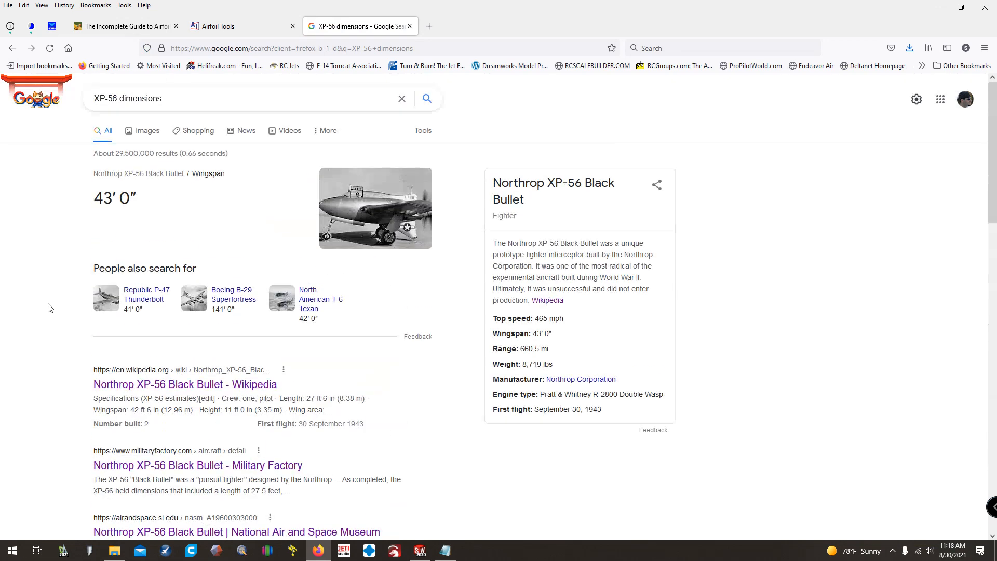
pyautogui.scroll(-3, 211, 319)
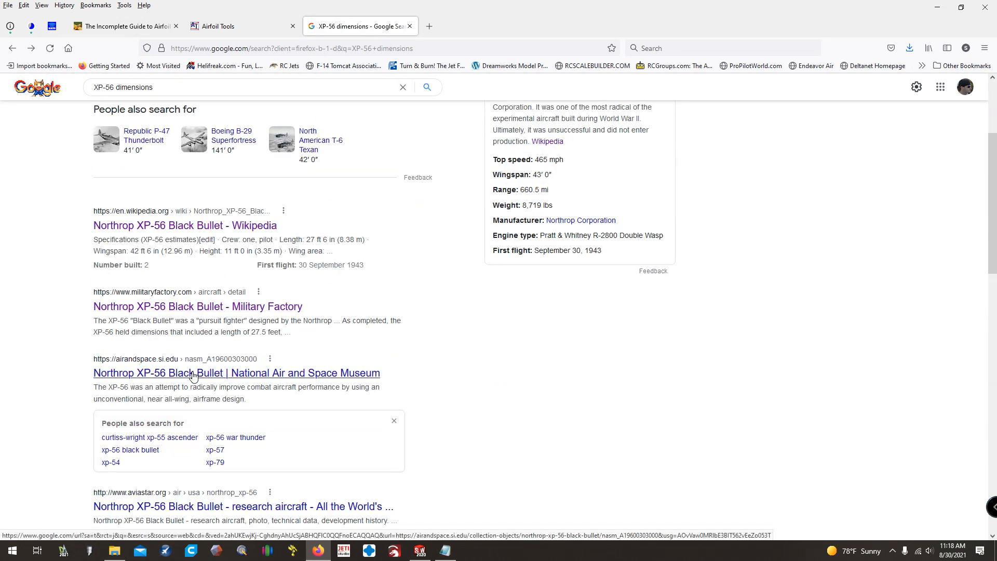
pyautogui.click(223, 373)
pyautogui.scroll(-7, 526, 377)
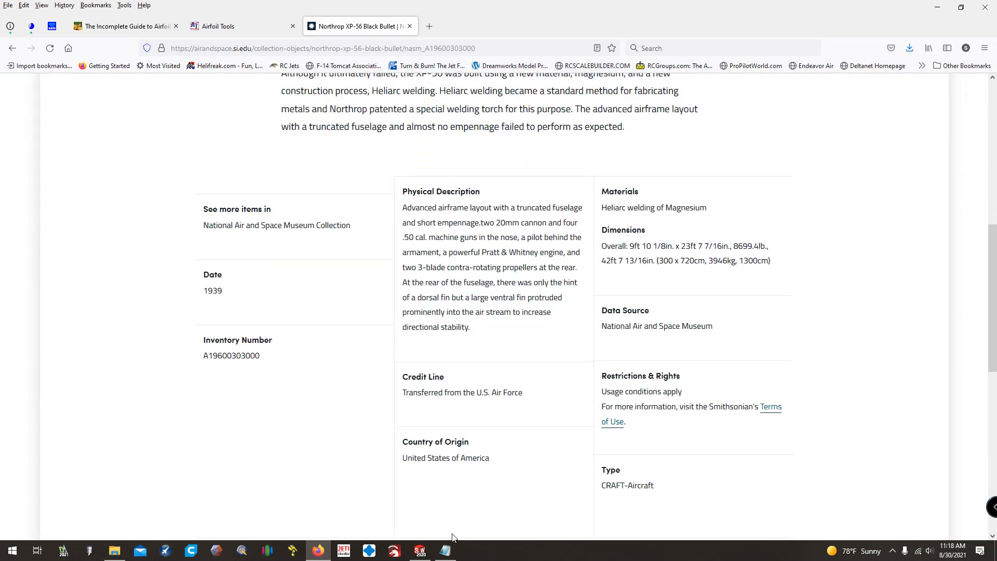
# Add "Smith- 23' 7"", "Smith- 42' 7"" and "Smith- 9' 10"" beside the length, wingspan and height in the Specifications text file.
pyautogui.click(446, 551)
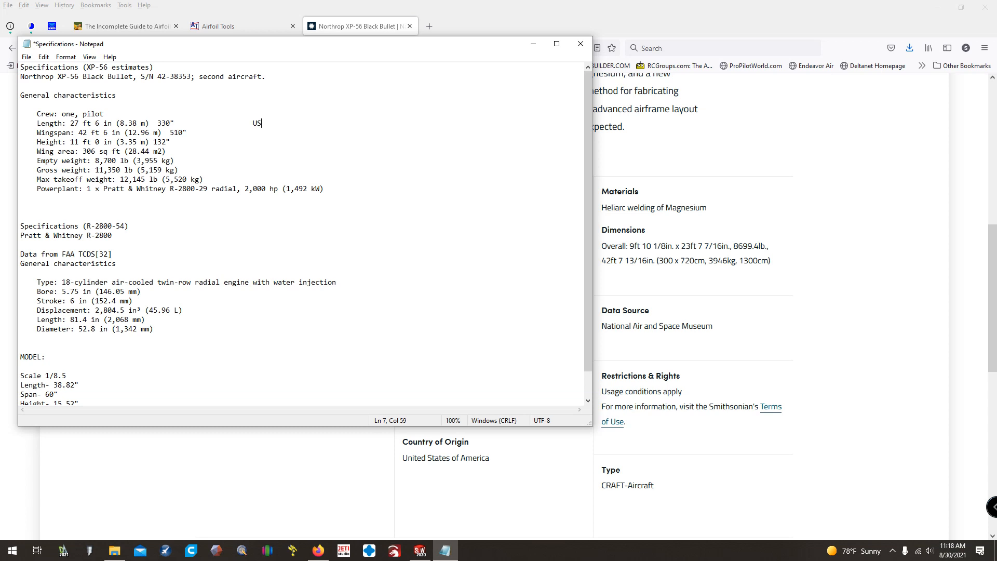
pyautogui.write("Smith- 23' 7")
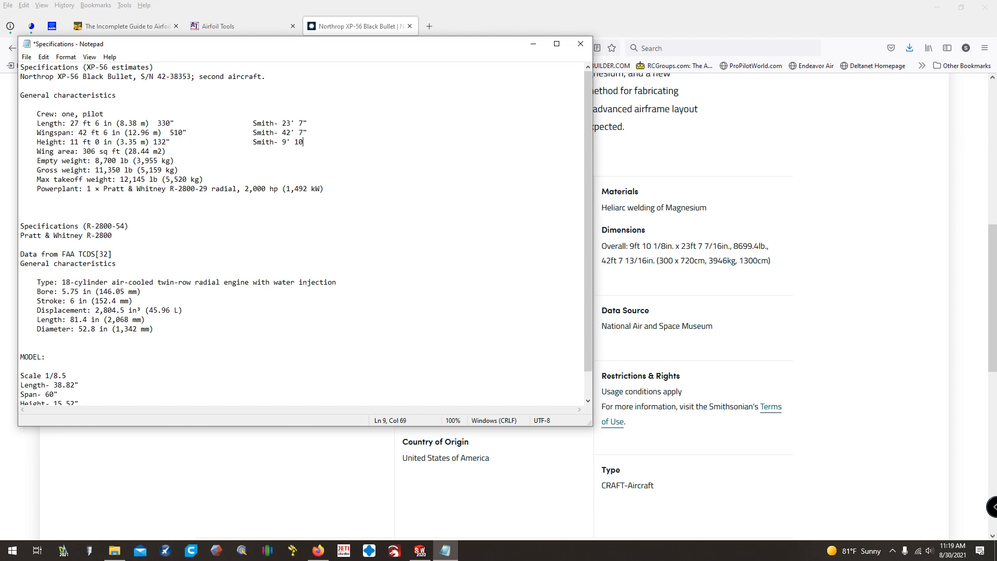
# Convert the 23' 7" length to inches in Calculator (23 × 12 + 7) and note 283" beside it in the Specifications file.
pyautogui.press('super')
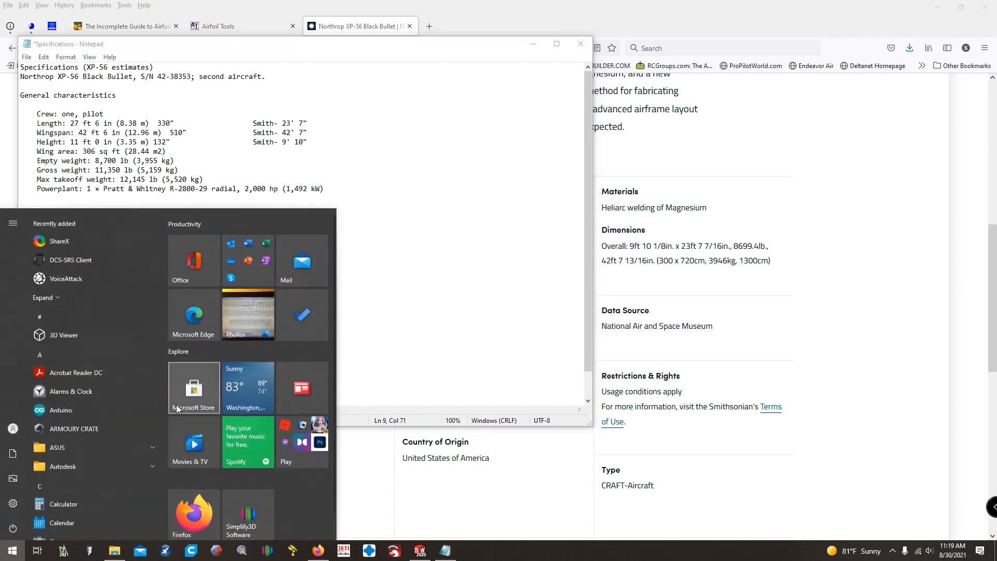
pyautogui.write('cal')
pyautogui.press('Return')
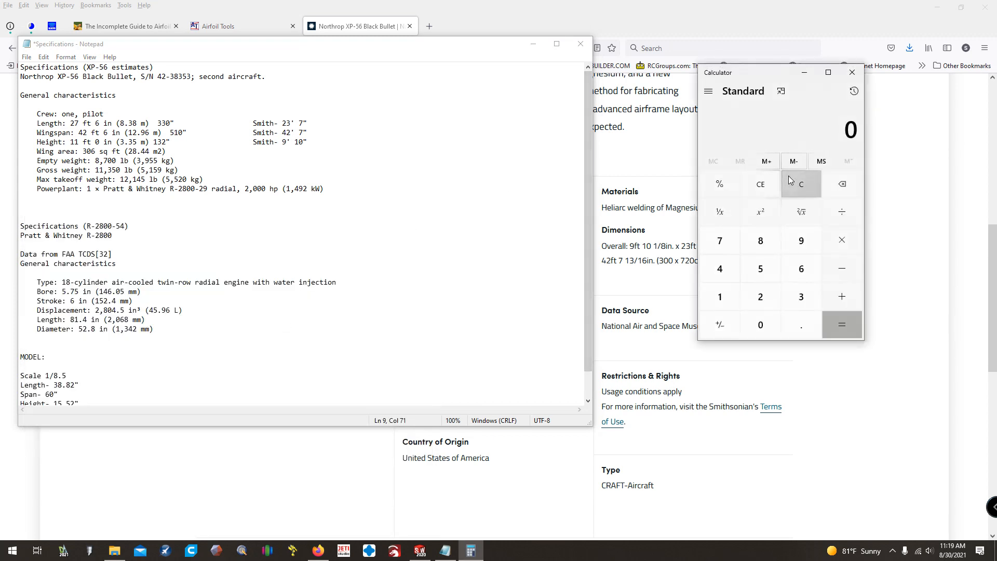
pyautogui.write('23*12')
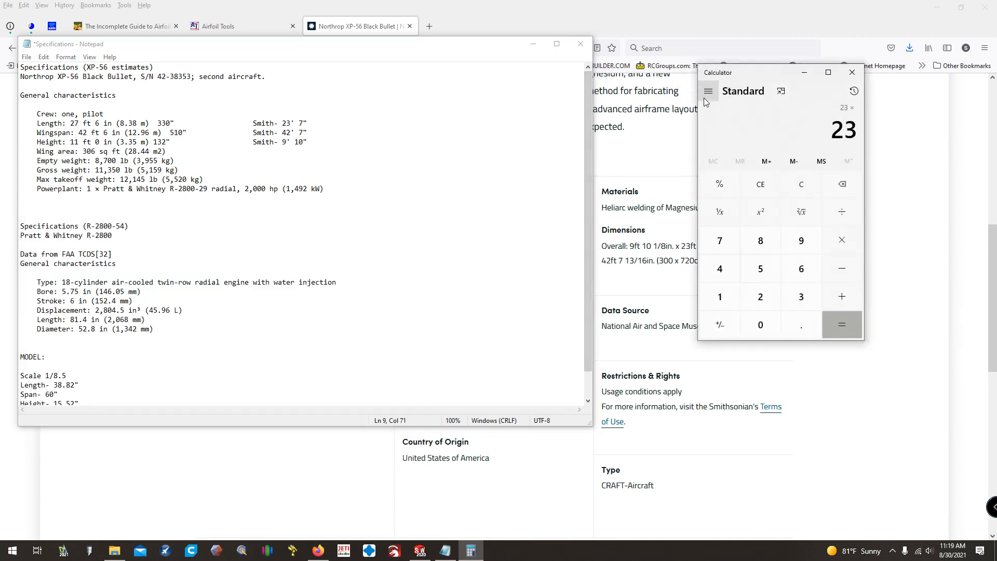
pyautogui.press('Return')
pyautogui.write('+7')
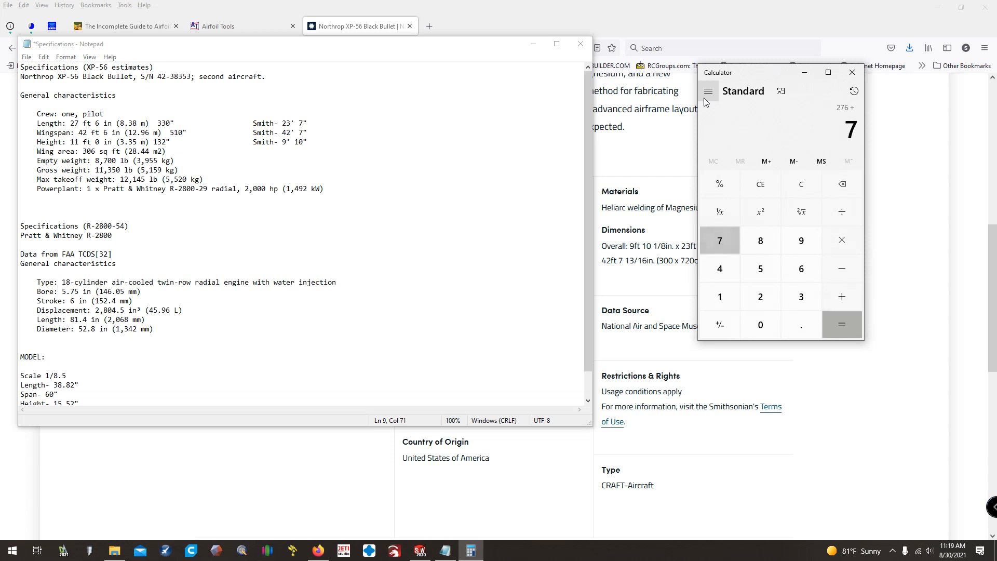
pyautogui.press('Return')
pyautogui.click(398, 122)
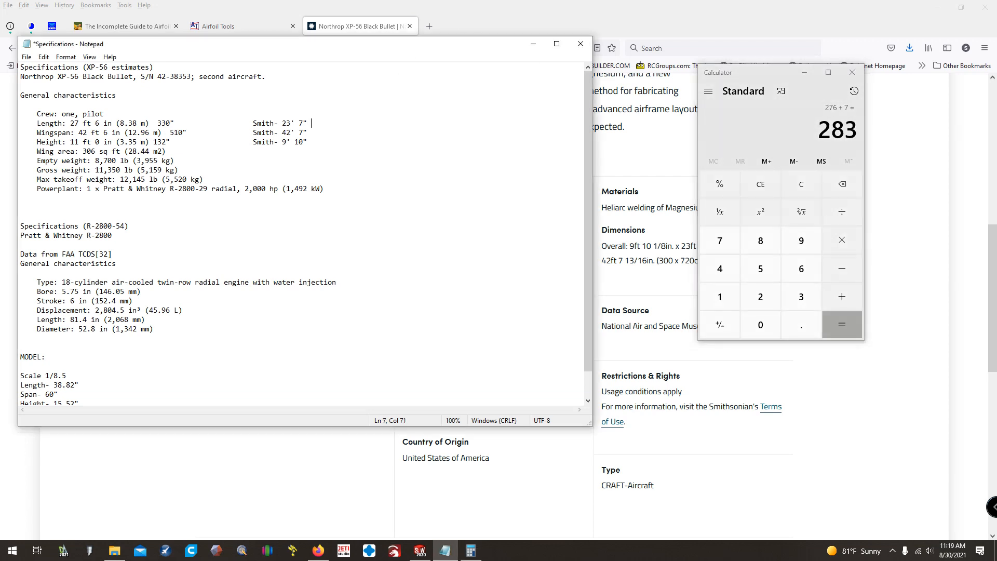
pyautogui.write('283"')
# Convert the 42' 7" wingspan to inches in Calculator (42 × 12 + 7) and note 511" beside it in the Specifications file.
pyautogui.click(800, 186)
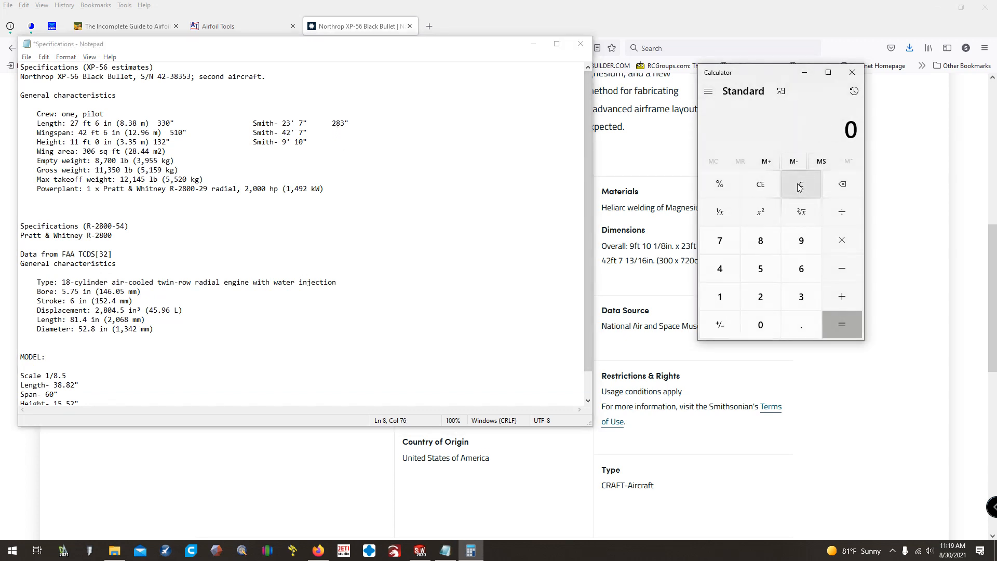
pyautogui.write('42 × 12')
pyautogui.press('Return')
pyautogui.write('7')
pyautogui.press('Return')
pyautogui.click(339, 134)
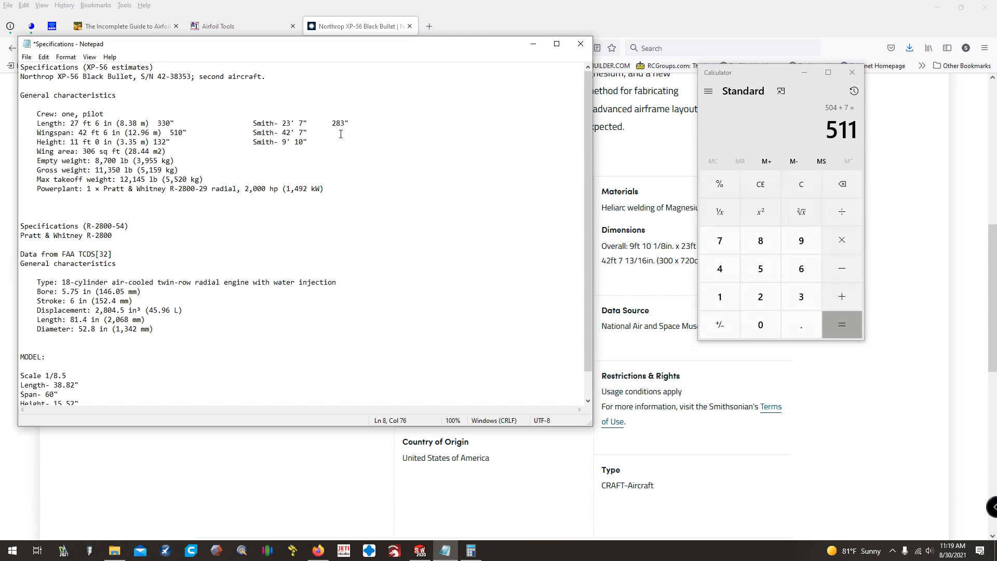
# Convert the 9' 10" height to inches in Calculator (9 × 12 + 10) and note 113" beside it in the Specifications file.
pyautogui.click(809, 187)
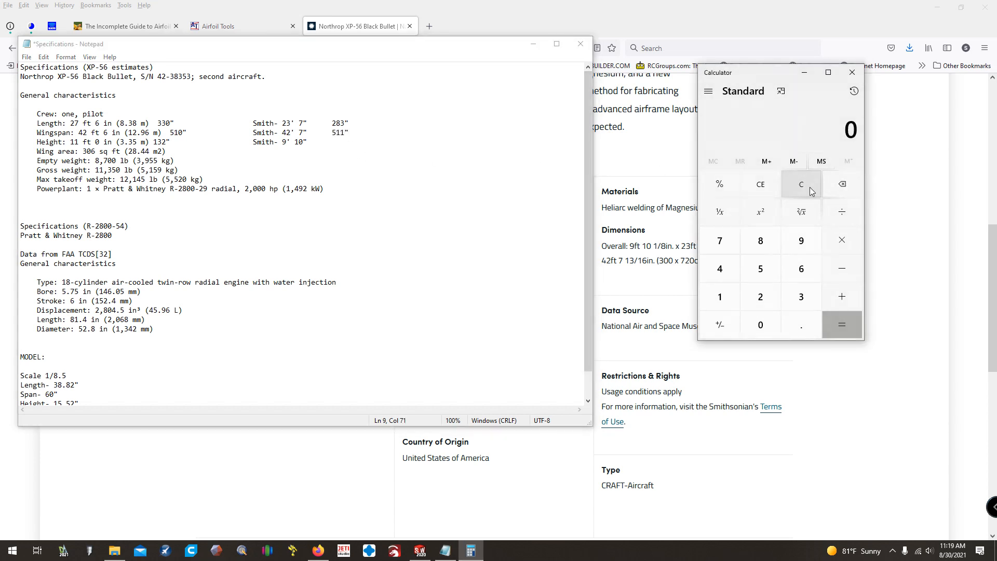
pyautogui.write('9/*12')
pyautogui.press('Return')
pyautogui.write('+10')
pyautogui.press('Return')
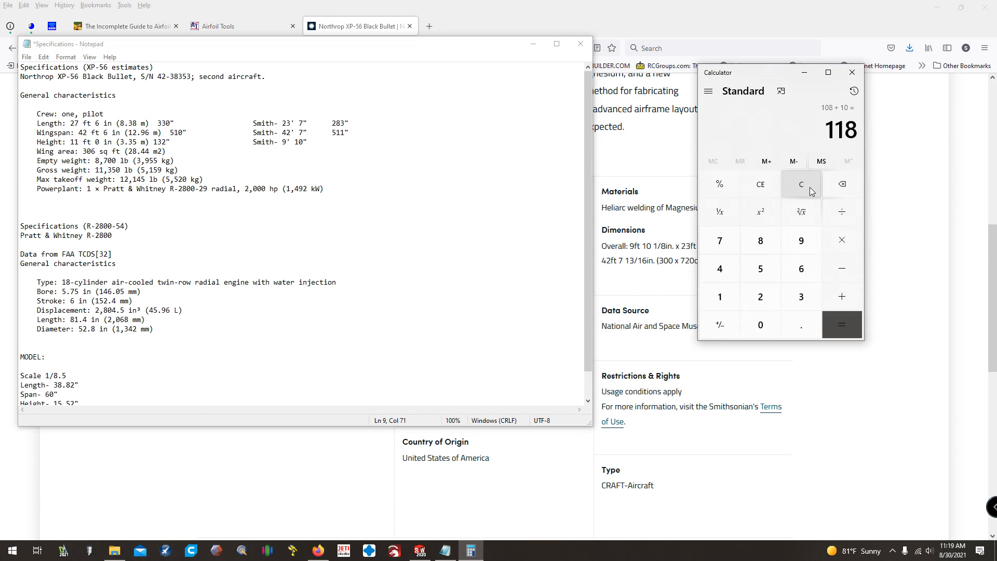
pyautogui.click(344, 144)
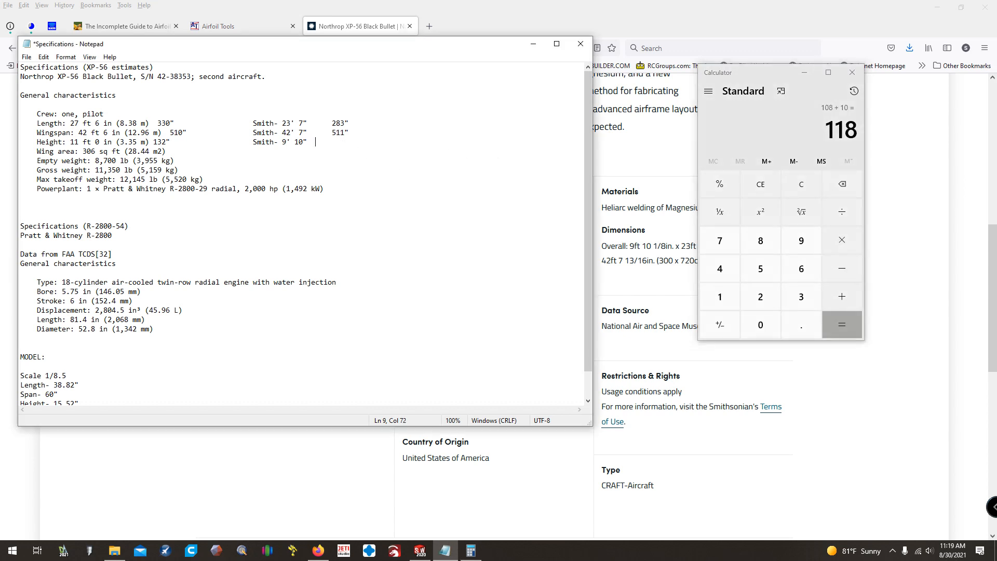
pyautogui.write('118"')
pyautogui.press('Return')
pyautogui.press('BackSpace')
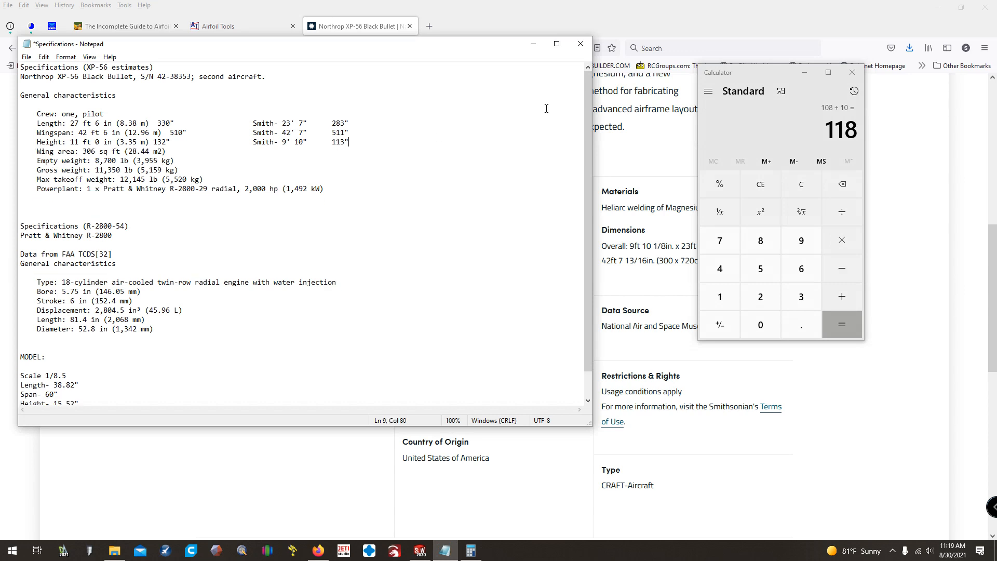
# Close Calculator, save the Specifications text file, and minimize it.
pyautogui.click(852, 72)
pyautogui.click(27, 56)
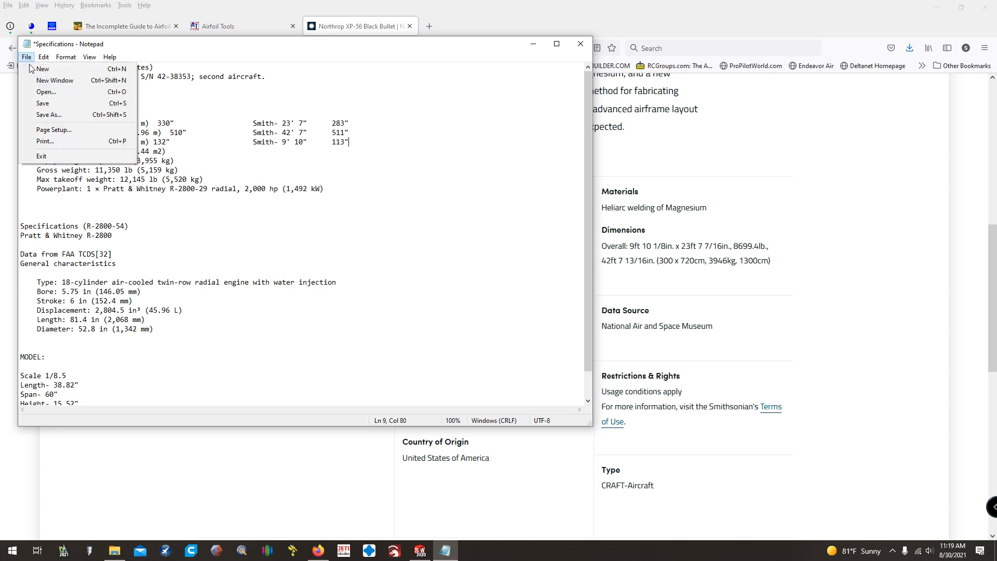
pyautogui.click(37, 102)
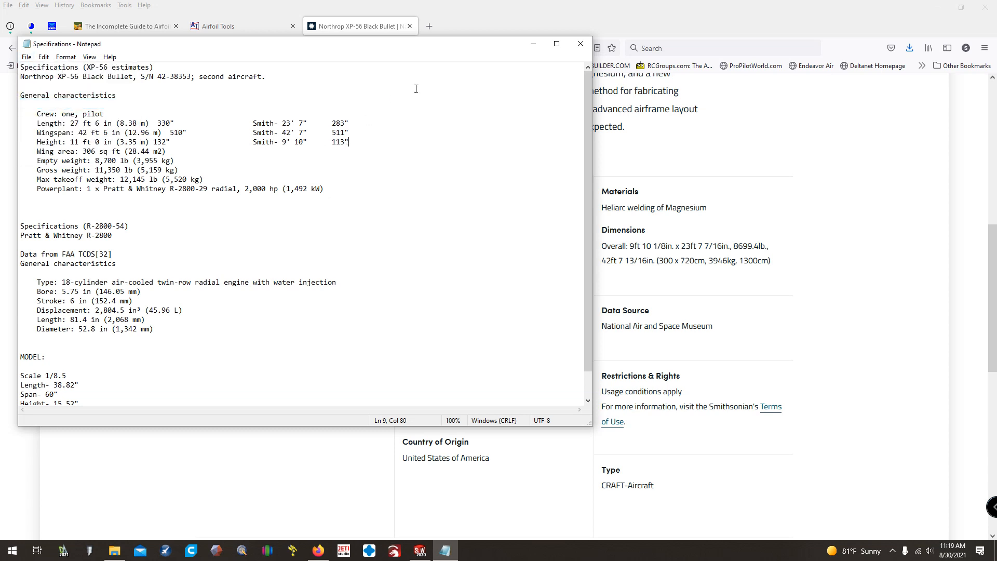
pyautogui.click(533, 44)
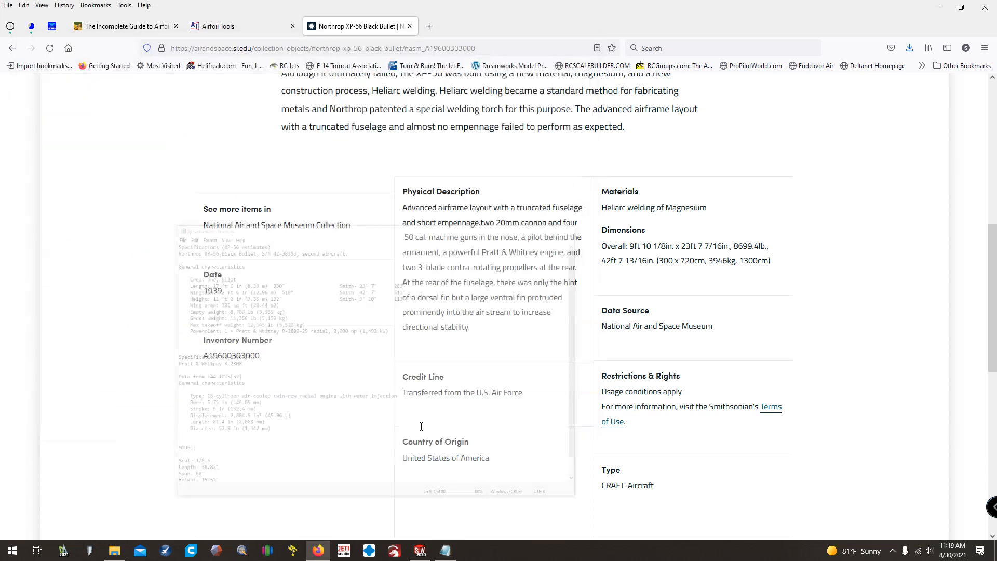
# Switch to SOLIDWORKS and check the horizontal tail-to-nose dimension in the Side View Sketch, keeping its value.
pyautogui.click(421, 551)
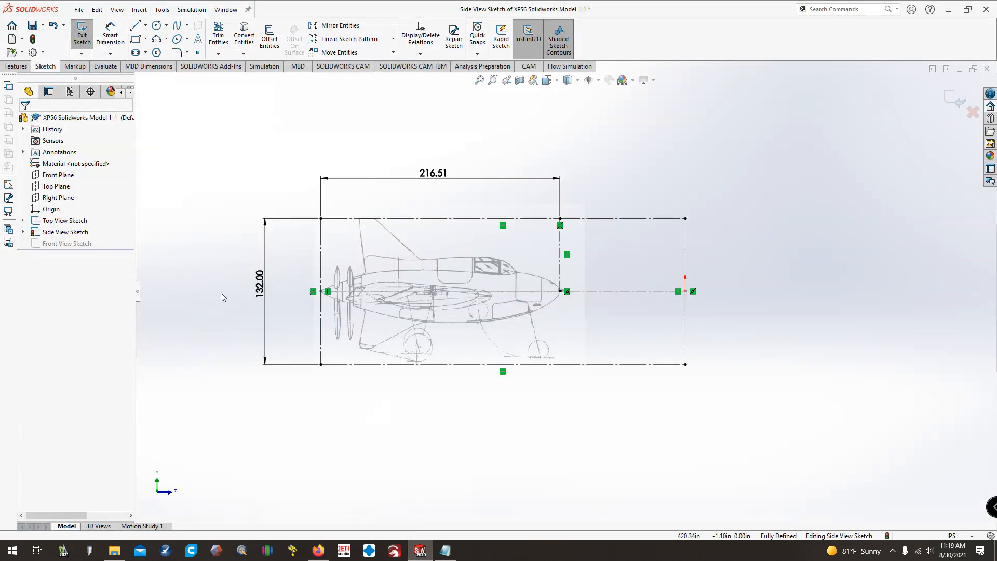
pyautogui.click(439, 179)
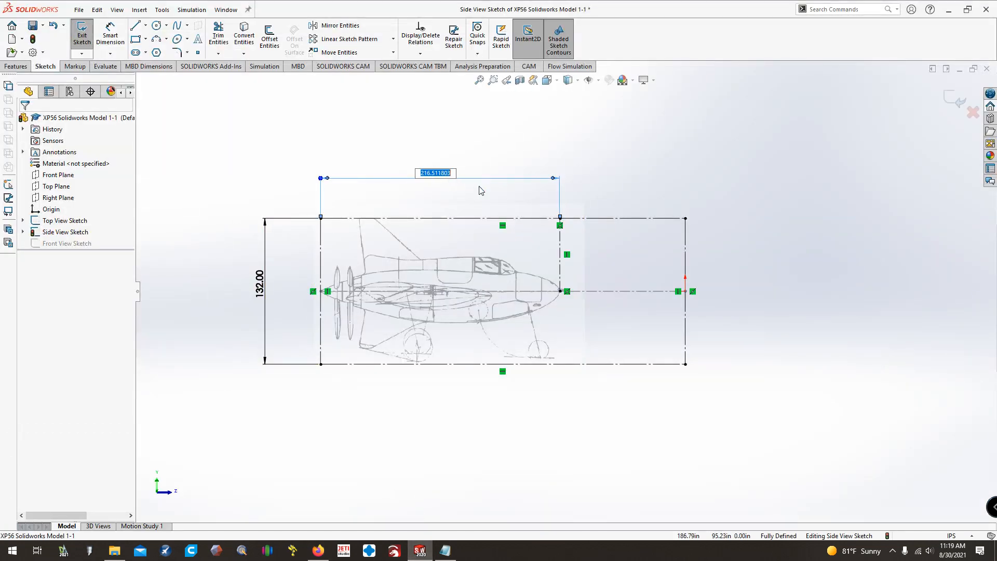
pyautogui.click(224, 155)
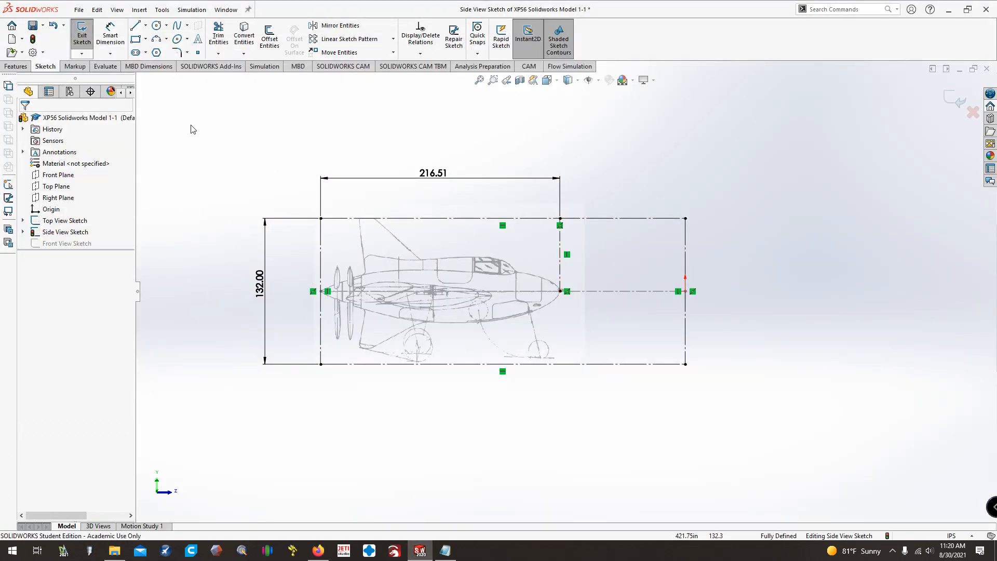
# Delete the vertical construction line at the aircraft's nose, together with its tail-to-nose dimension, from the Side View Sketch.
pyautogui.click(560, 268)
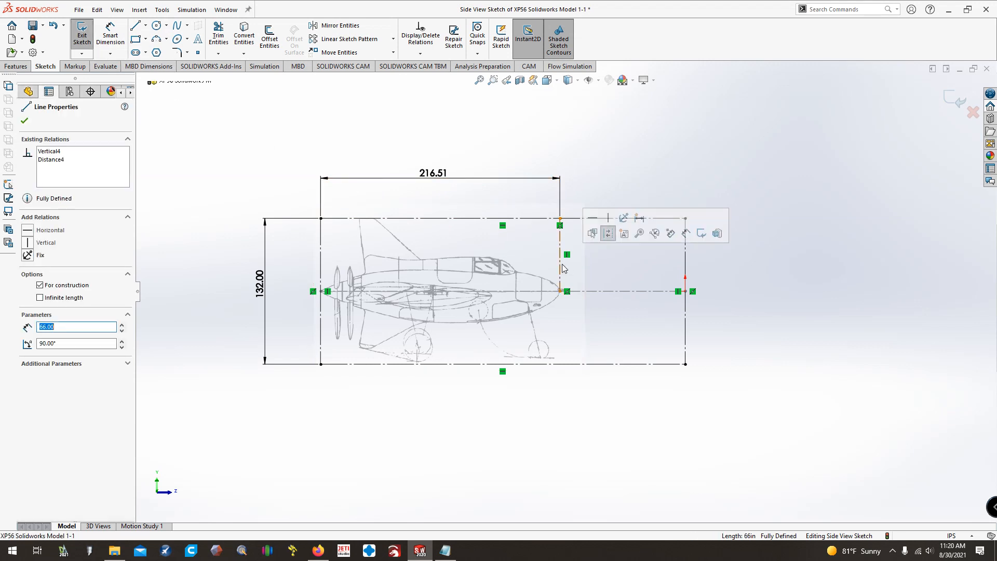
pyautogui.press('Delete')
pyautogui.click(441, 275)
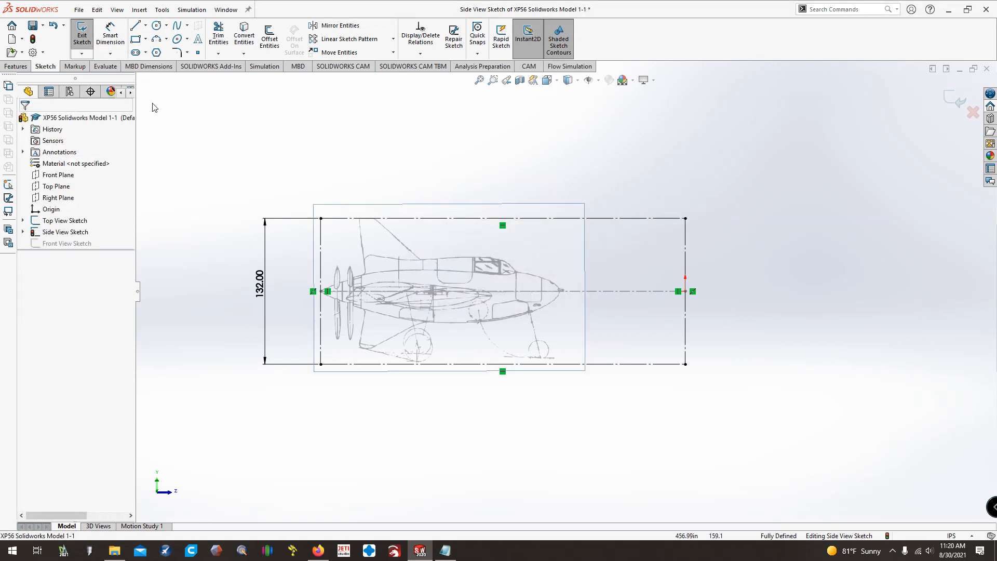
# Open the Top View Sketch for editing and set the layout rectangle's length to 283 in.
pyautogui.rightClick(61, 220)
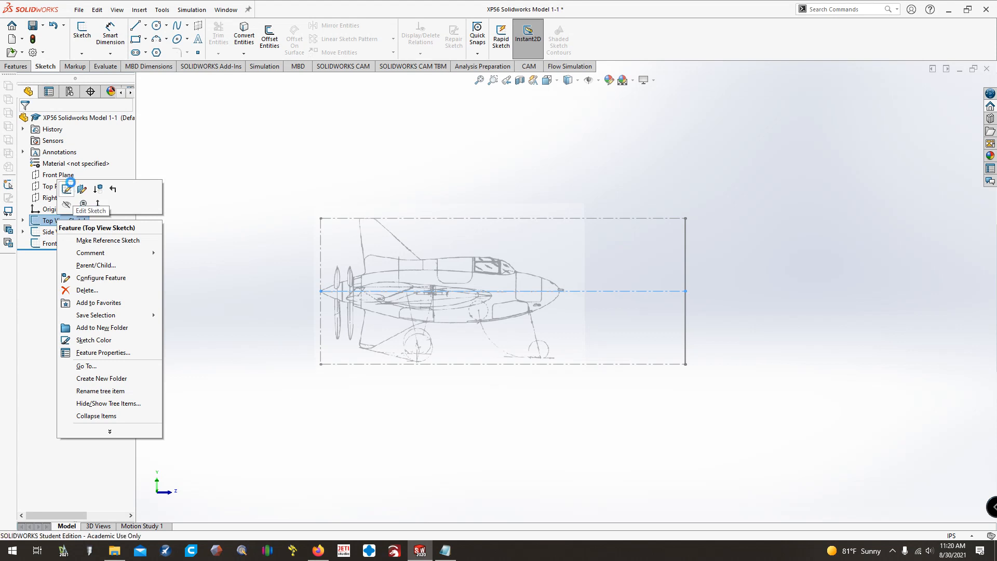
pyautogui.click(75, 189)
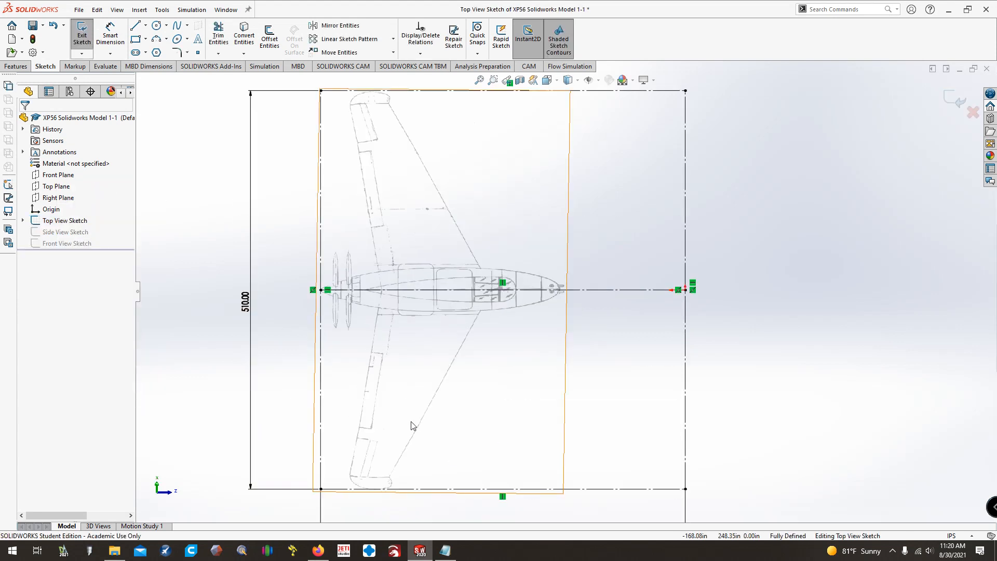
pyautogui.doubleClick(530, 489)
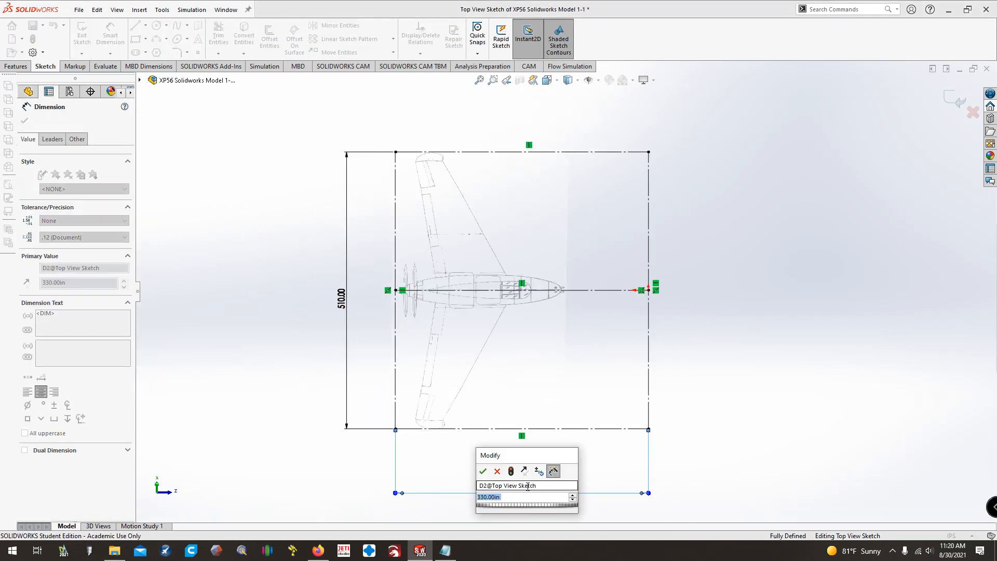
pyautogui.write('283')
pyautogui.press('Return')
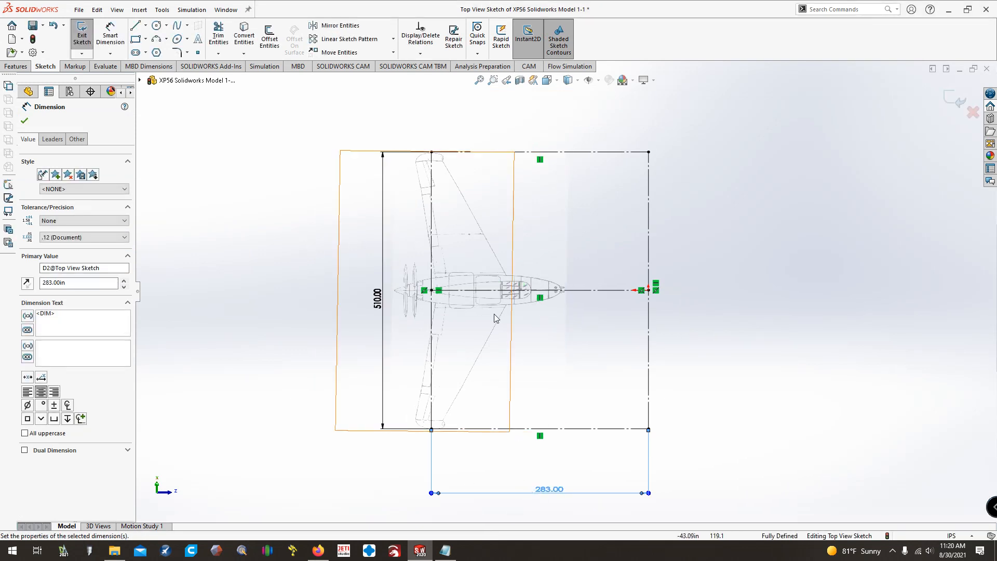
# Move the top-view sketch picture forward so its tail cone tip meets the rectangle's rear edge on the centerline.
pyautogui.keyDown('ctrl'); pyautogui.moveTo(494, 314); pyautogui.dragTo(438, 321, button='middle'); pyautogui.keyUp('ctrl')
pyautogui.click(439, 325)
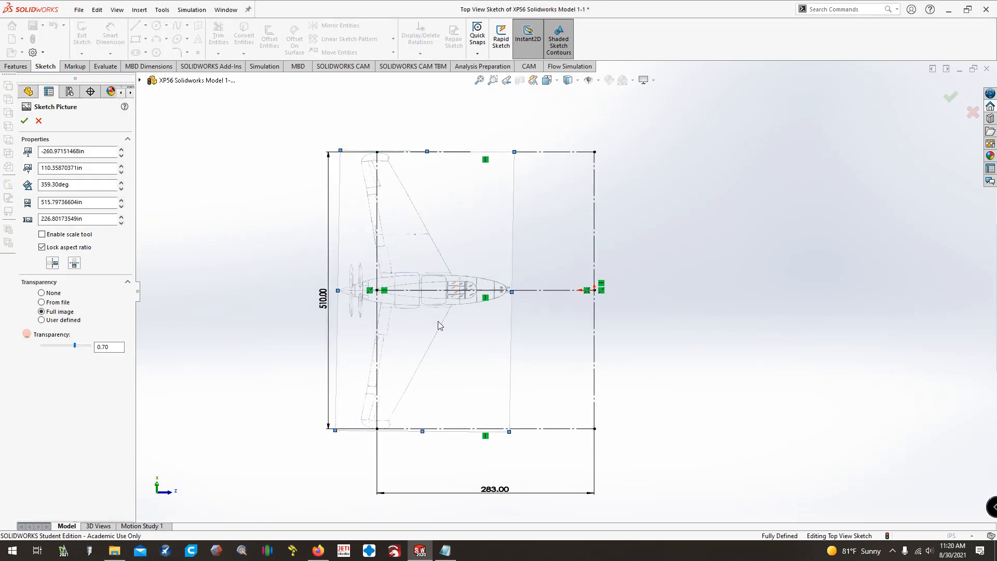
pyautogui.moveTo(410, 310); pyautogui.dragTo(451, 312)
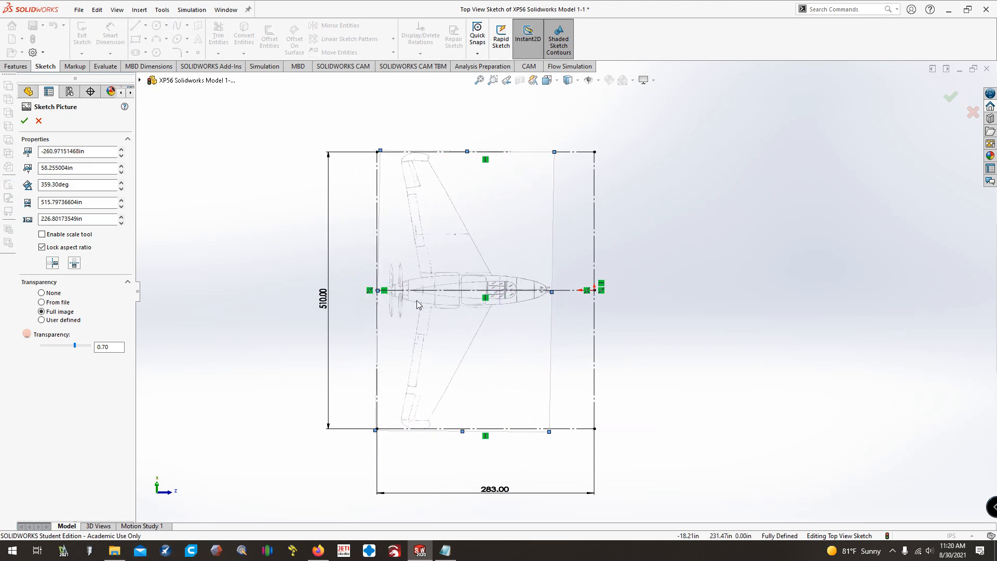
pyautogui.scroll(3, 571, 290)
pyautogui.scroll(-3, 542, 283)
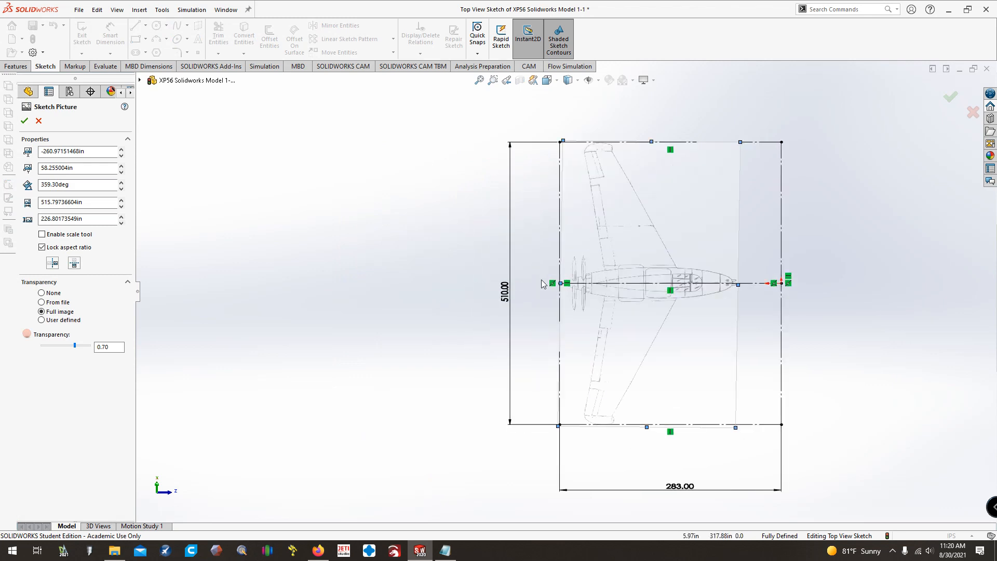
pyautogui.scroll(-6, 542, 283)
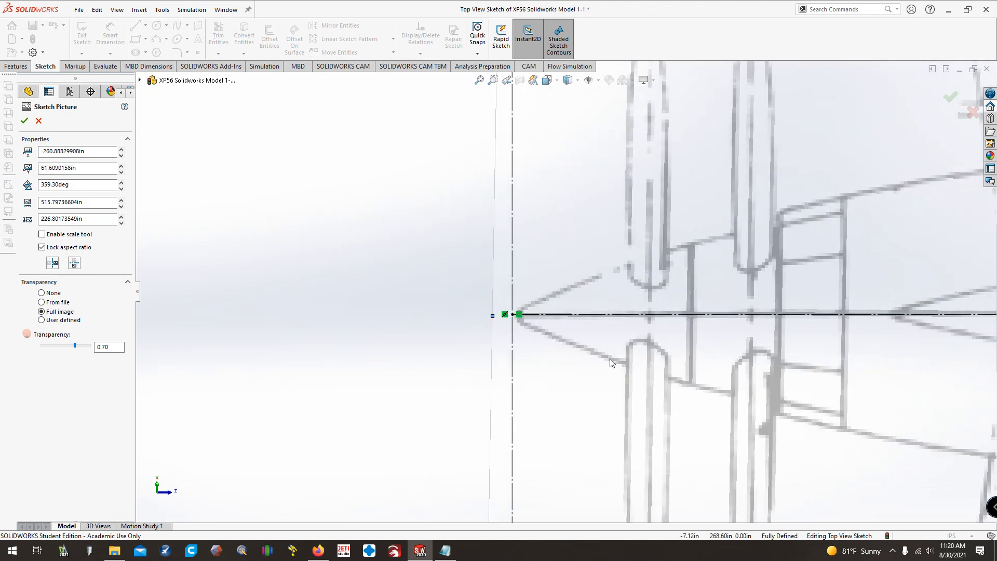
pyautogui.moveTo(610, 359); pyautogui.dragTo(605, 358)
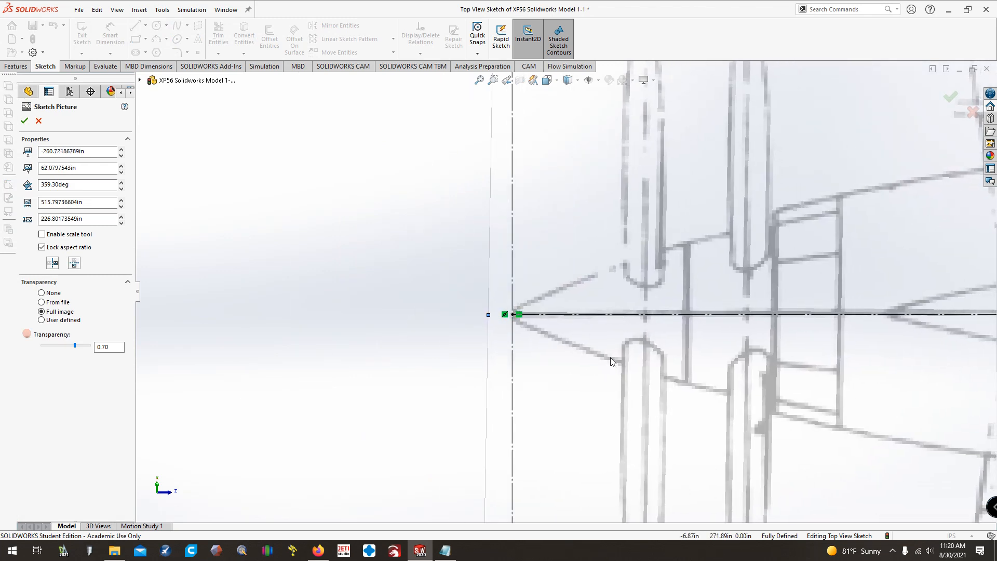
# Unlock the top-view picture's aspect ratio and stretch it lengthwise to about 293.8 in so the nose reaches the rectangle's front edge.
pyautogui.scroll(5, 611, 362)
pyautogui.hotkey('ctrl', 'Left')
pyautogui.hotkey('ctrl', 'Left')
pyautogui.hotkey('ctrl', 'Left')
pyautogui.hotkey('ctrl', 'Left')
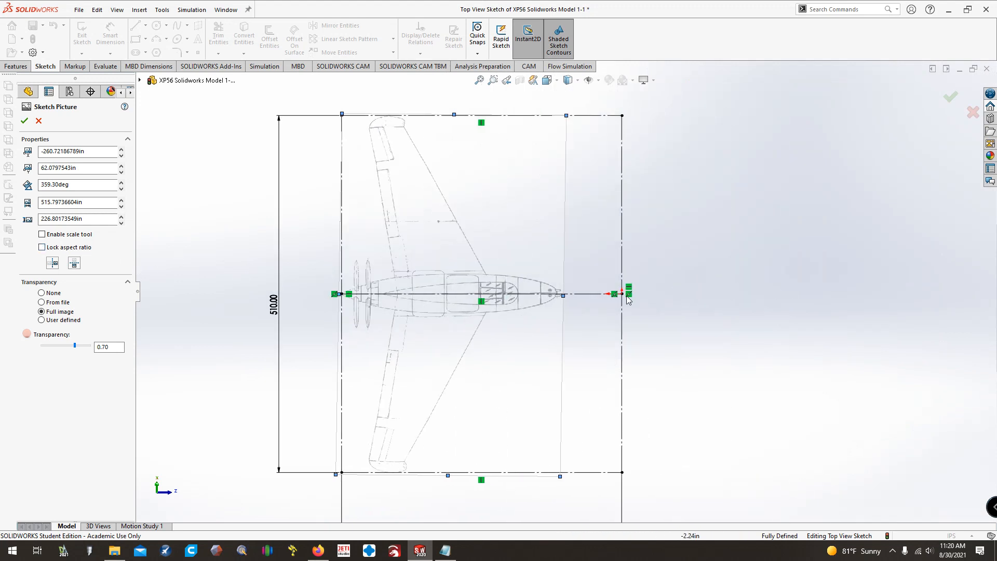
pyautogui.moveTo(564, 297)
pyautogui.mouseDown()
pyautogui.moveTo(626, 306)
pyautogui.moveTo(524, 302)
pyautogui.moveTo(630, 318)
pyautogui.mouseUp()
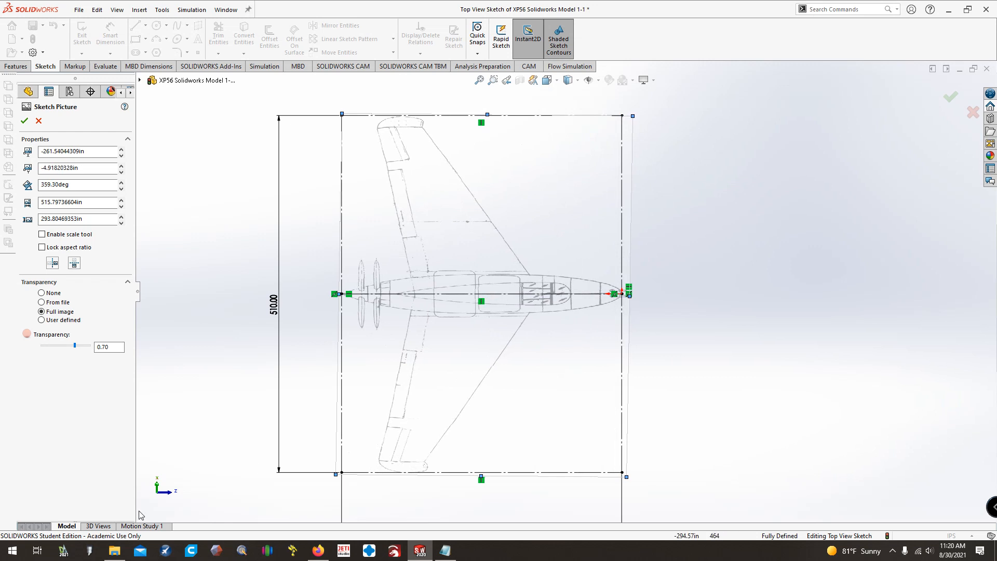
# Open the xp-56_3 reference photo from the XP-56 Black Bullet Photos folder, examine the aircraft's proportions, and return to SOLIDWORKS.
pyautogui.click(115, 551)
pyautogui.doubleClick(396, 99)
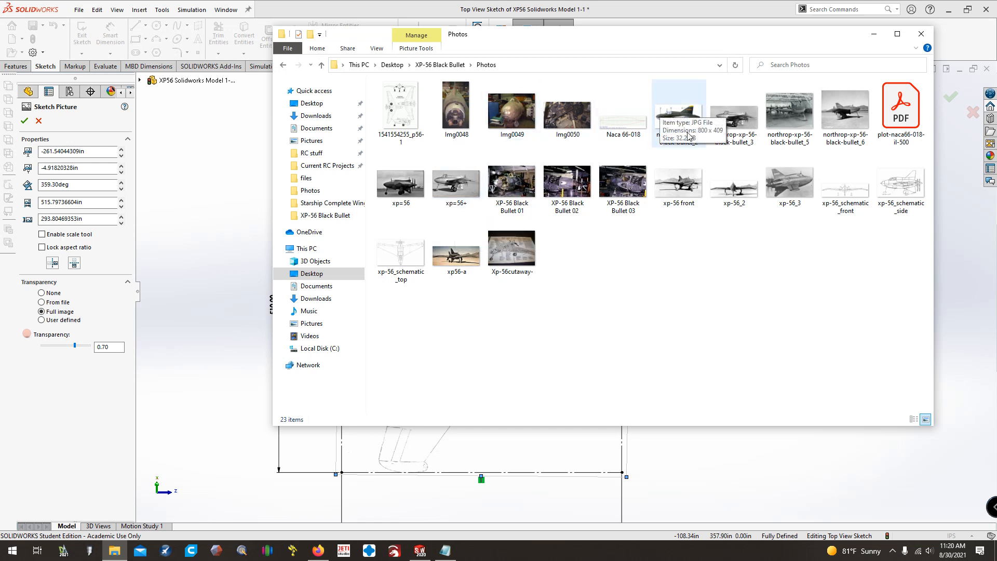
pyautogui.doubleClick(789, 183)
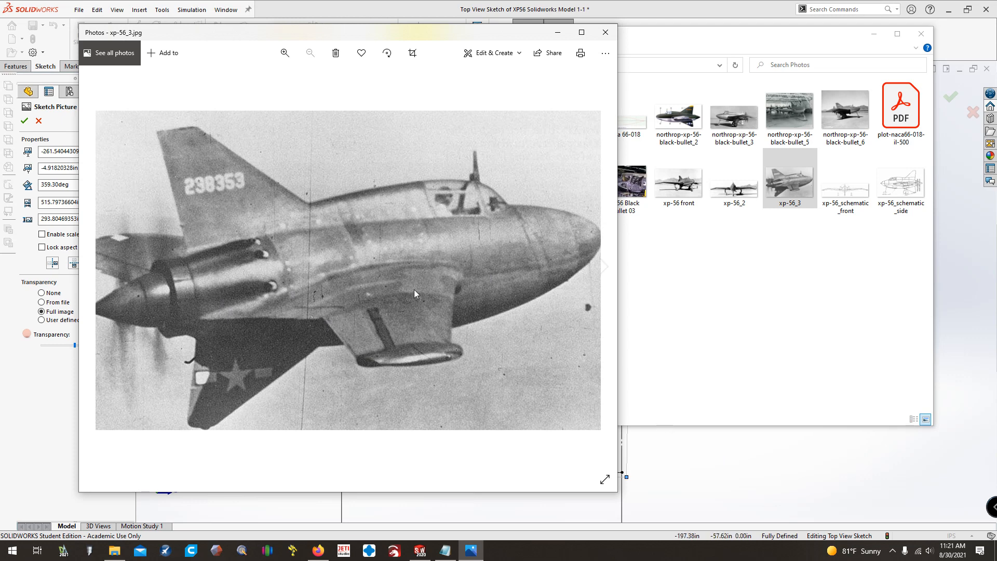
pyautogui.hotkey('alt', 'Tab')
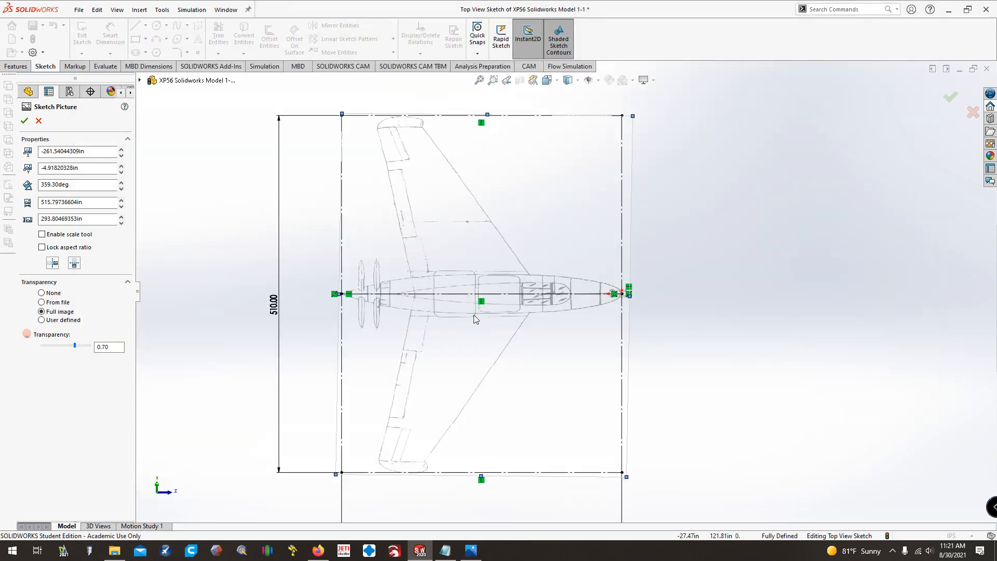
# Accept the top view picture's placement and exit the Top View Sketch.
pyautogui.click(477, 553)
pyautogui.click(477, 553)
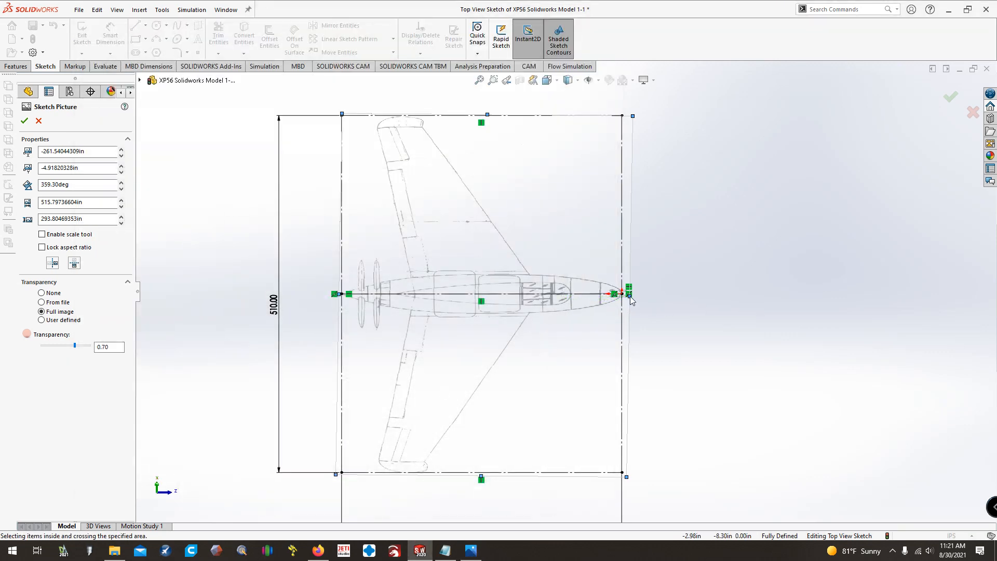
pyautogui.click(24, 120)
pyautogui.click(81, 32)
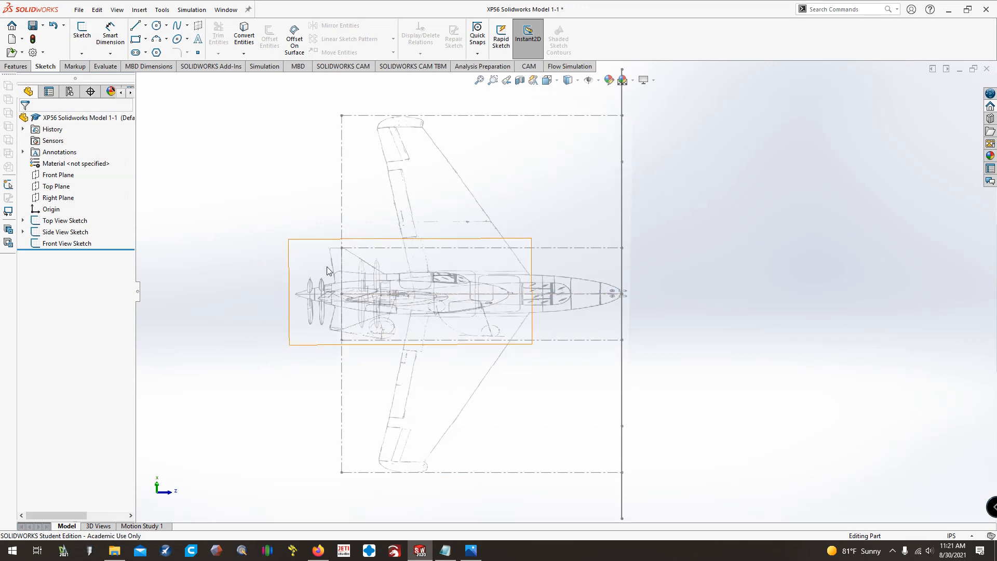
# Open the side view sketch picture for editing and move it so the propeller spinner tip meets the rectangle's rear edge on the centerline.
pyautogui.rightClick(68, 231)
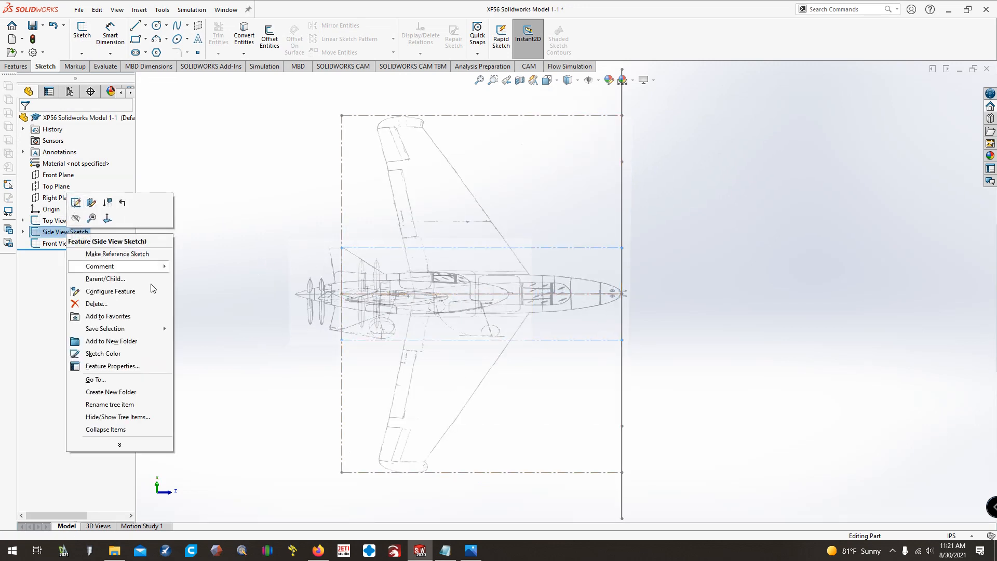
pyautogui.click(190, 327)
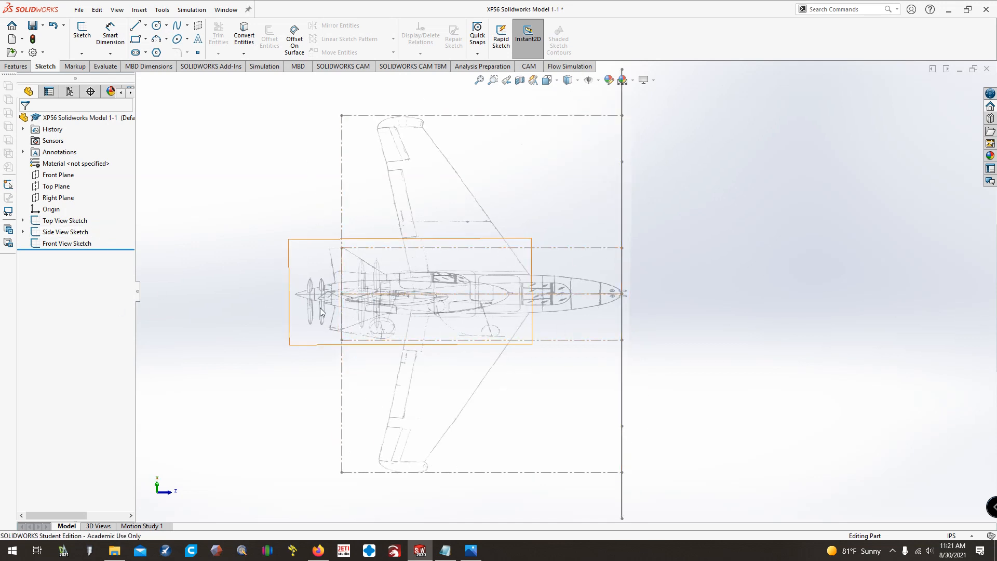
pyautogui.click(338, 308)
pyautogui.hotkey('ctrl', '8')
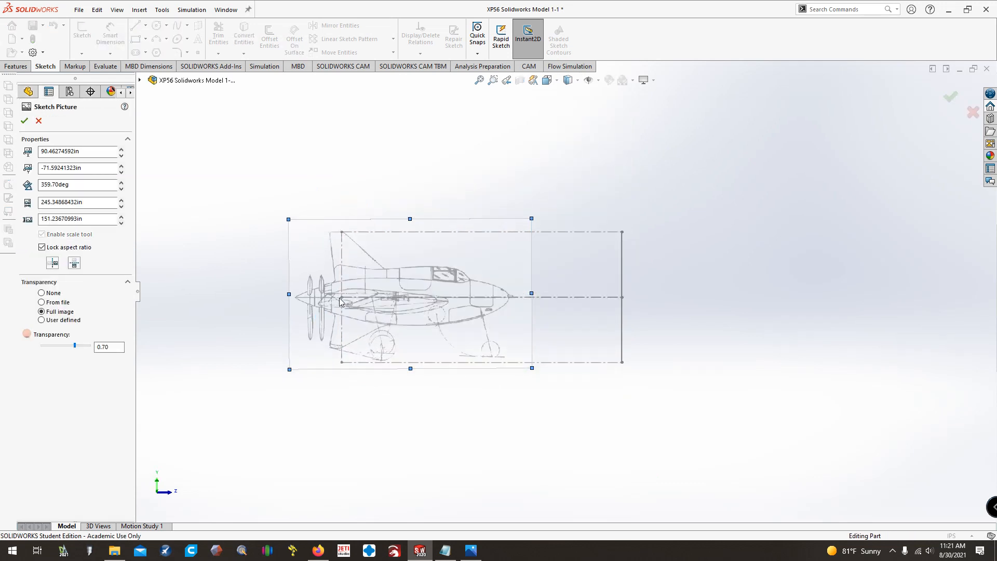
pyautogui.moveTo(410, 305); pyautogui.dragTo(448, 308)
pyautogui.scroll(2, 343, 287)
pyautogui.keyDown('ctrl'); pyautogui.moveTo(343, 287); pyautogui.dragTo(407, 291, button='middle'); pyautogui.keyUp('ctrl')
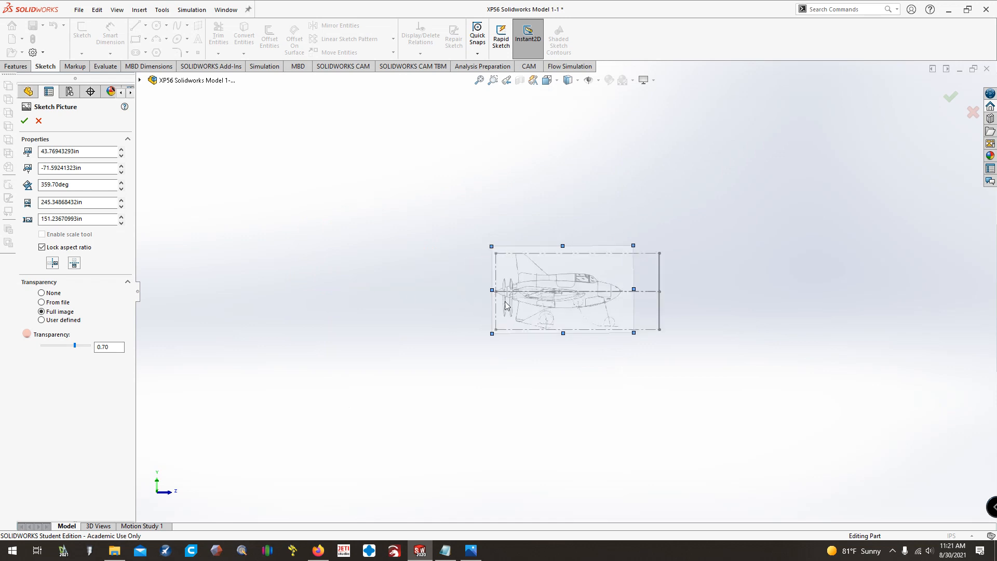
pyautogui.scroll(-5, 495, 294)
pyautogui.scroll(-5, 533, 283)
pyautogui.moveTo(550, 297); pyautogui.dragTo(552, 294)
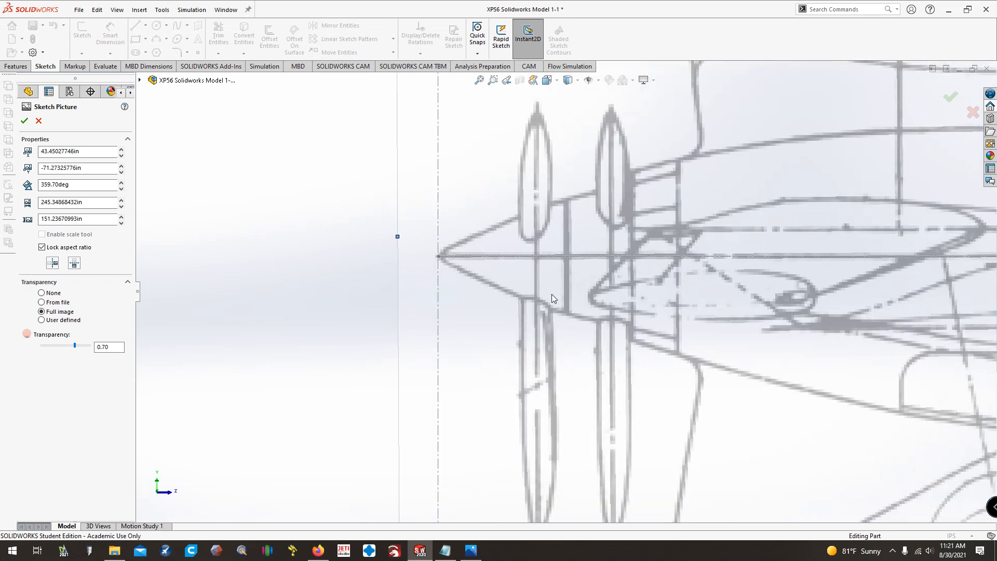
pyautogui.scroll(4, 556, 306)
pyautogui.scroll(3, 560, 317)
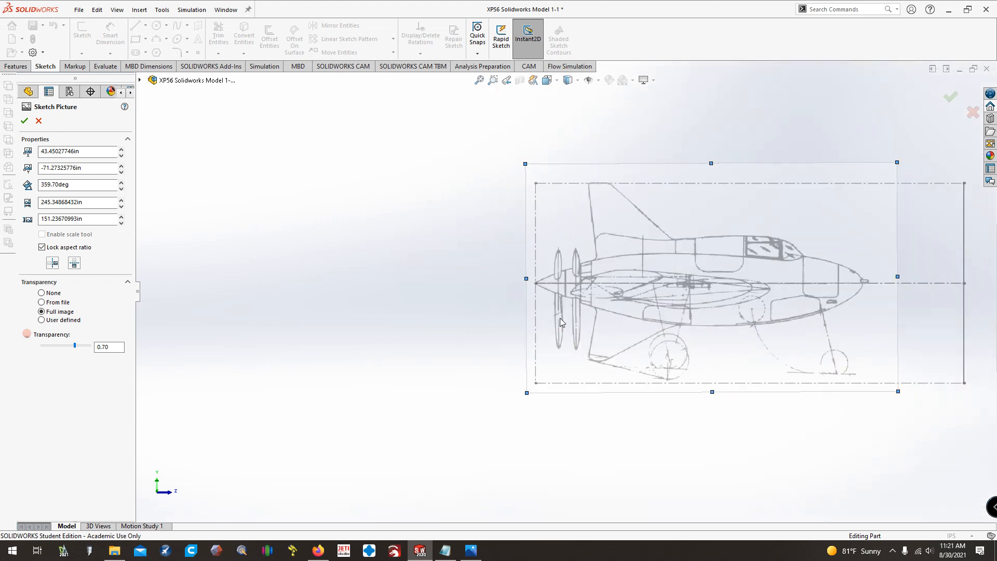
# Try scaling the side view picture proportionally to about 320 in wide so the nose reaches the rectangle's front edge.
pyautogui.hotkey('ctrl', 'Left')
pyautogui.hotkey('ctrl', 'Left')
pyautogui.hotkey('ctrl', 'Left')
pyautogui.hotkey('ctrl', 'Left')
pyautogui.hotkey('ctrl', 'Left')
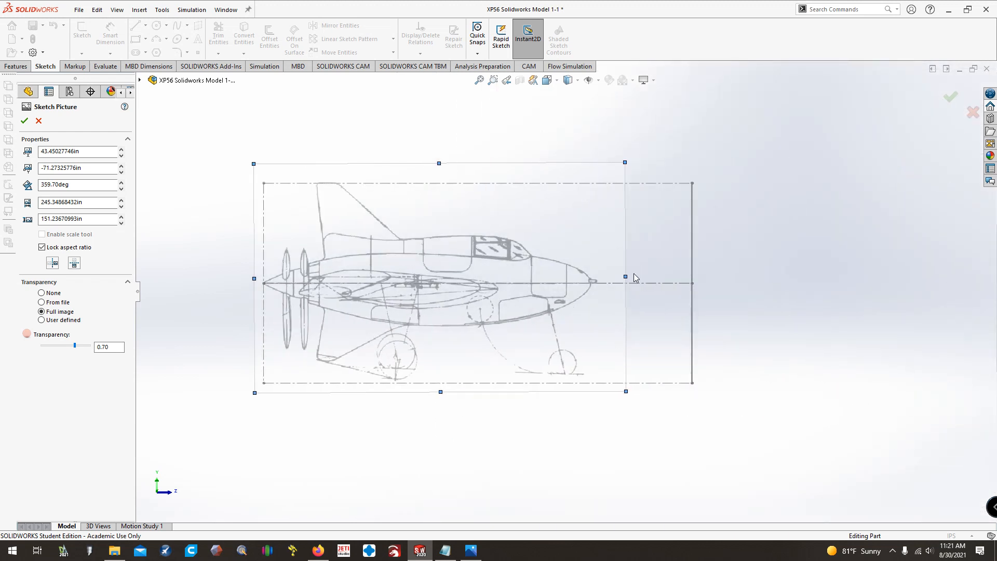
pyautogui.moveTo(626, 277); pyautogui.dragTo(739, 291)
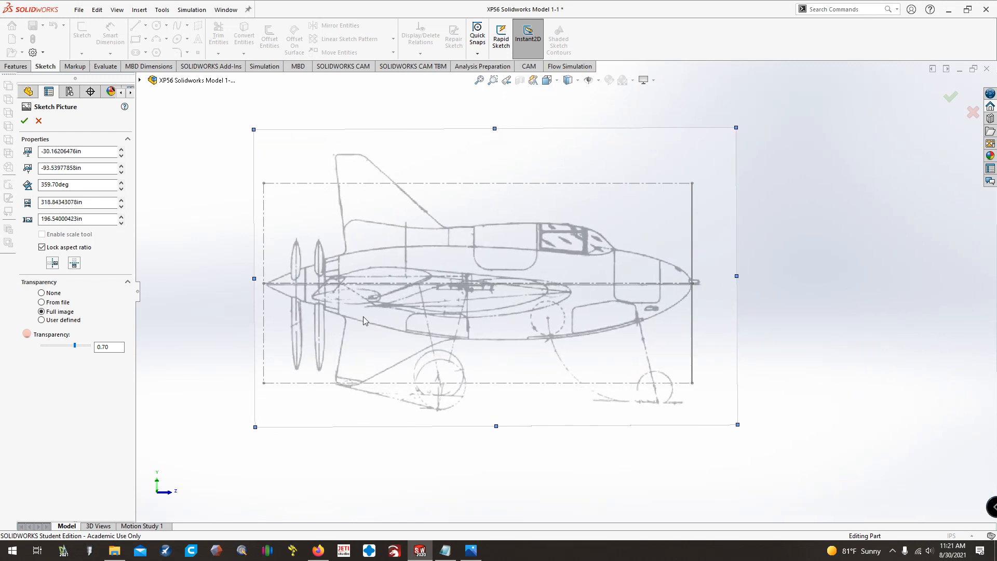
pyautogui.moveTo(363, 316); pyautogui.dragTo(361, 316)
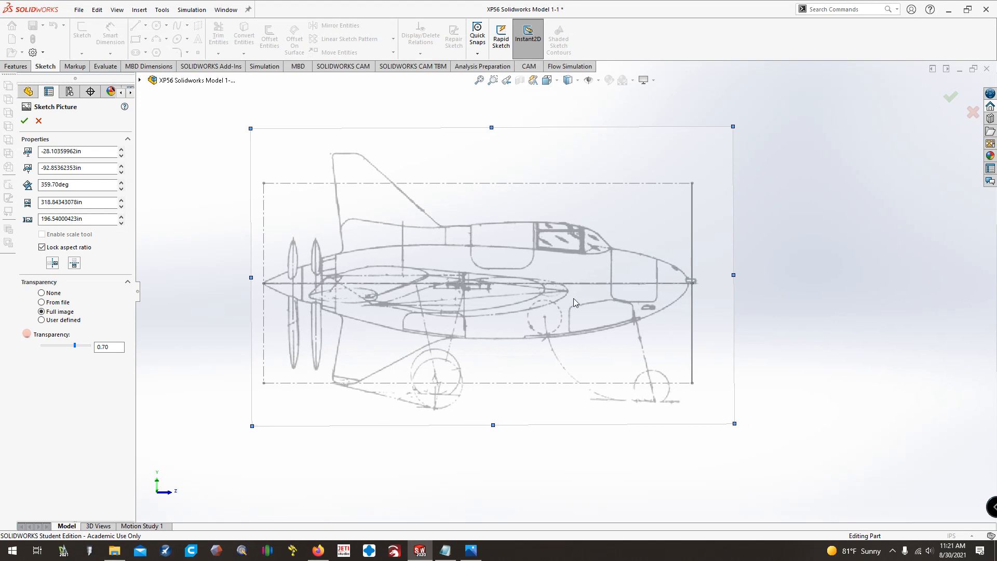
pyautogui.moveTo(735, 278); pyautogui.dragTo(736, 278)
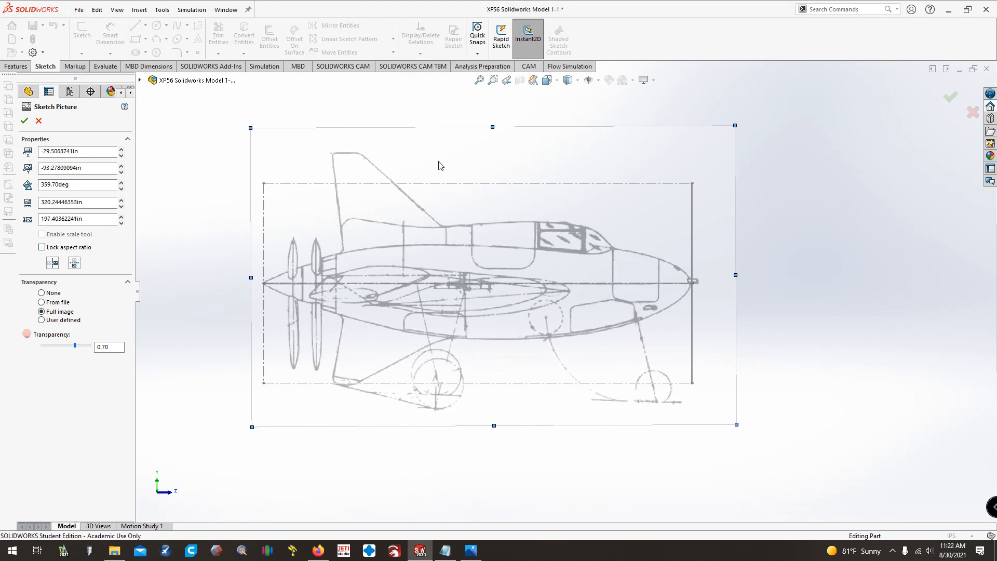
# Try reducing the side view picture's height to about 158.5 in with the aspect ratio unlocked, and accept it.
pyautogui.moveTo(493, 129); pyautogui.dragTo(494, 165)
pyautogui.moveTo(494, 279); pyautogui.dragTo(494, 265)
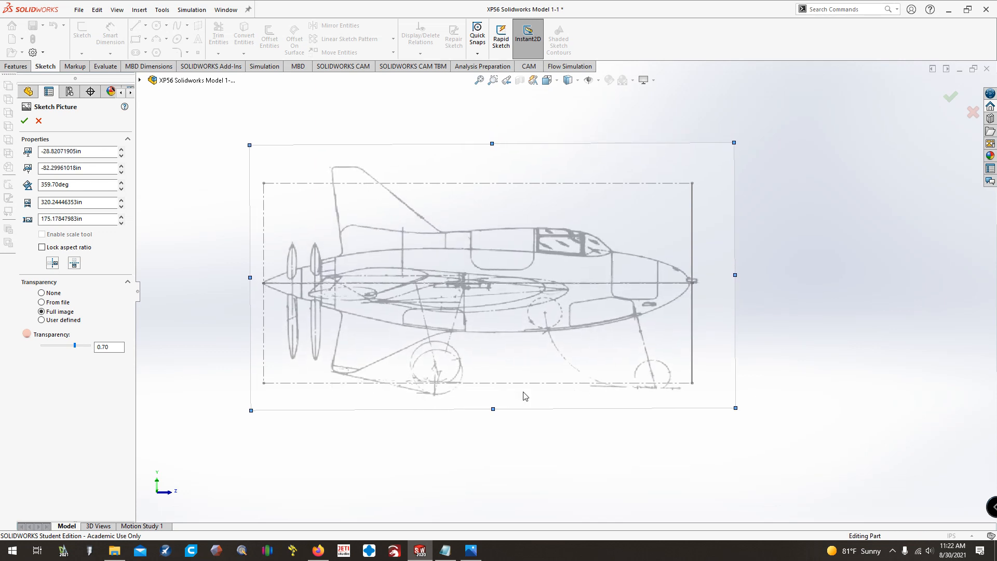
pyautogui.moveTo(494, 411); pyautogui.dragTo(494, 404)
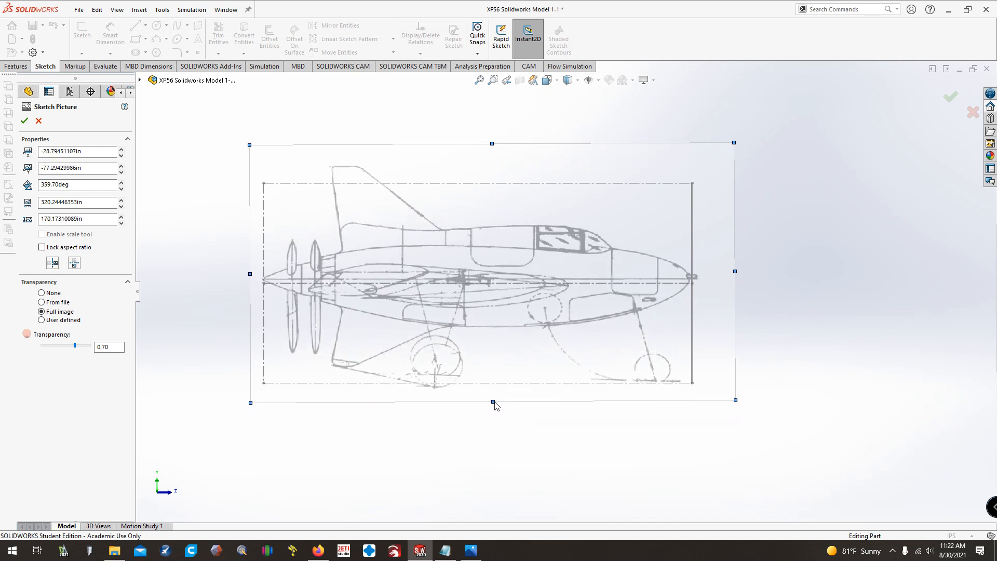
pyautogui.moveTo(490, 145); pyautogui.dragTo(493, 163)
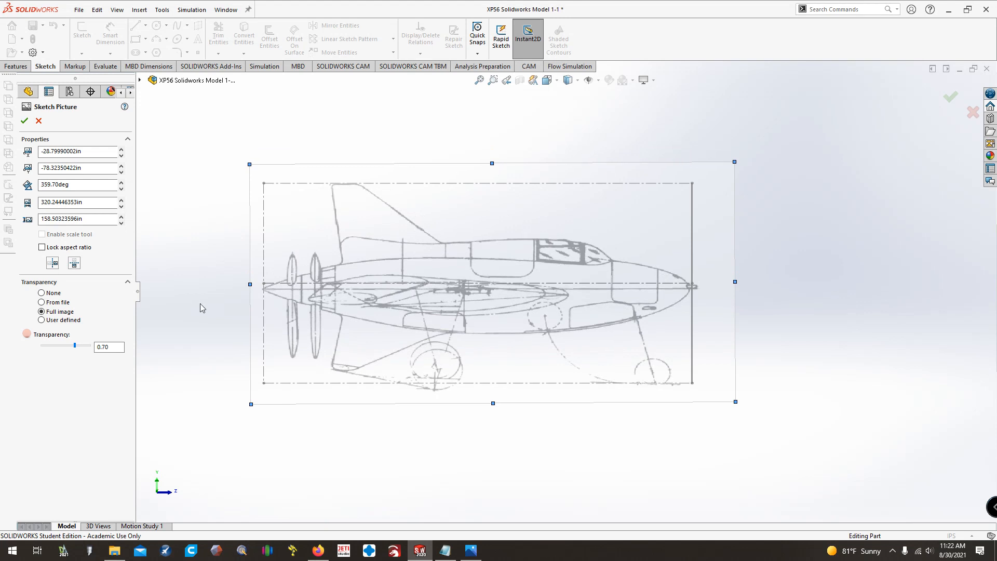
pyautogui.click(24, 120)
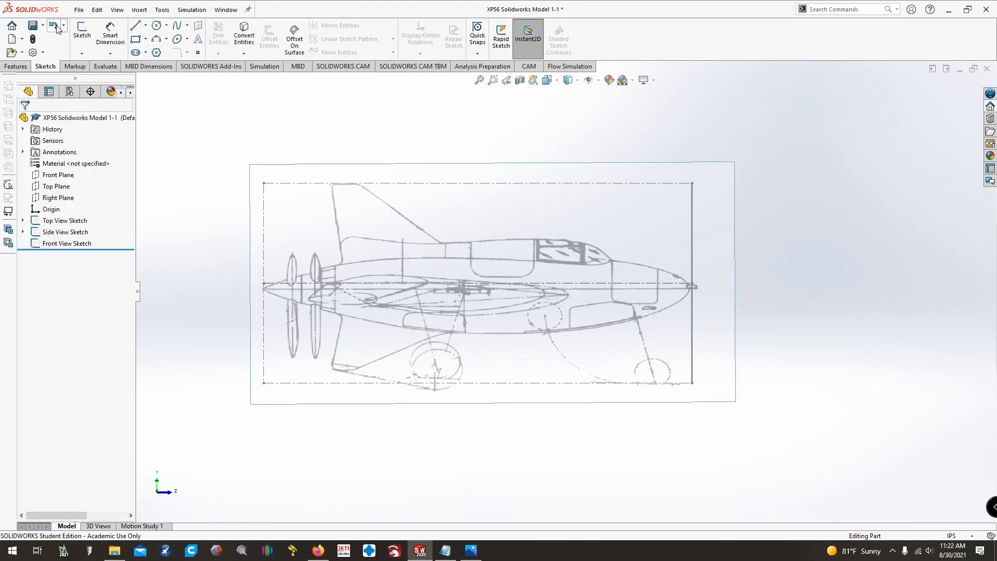
# Undo the side view picture's height and width changes.
pyautogui.click(54, 26)
pyautogui.click(54, 26)
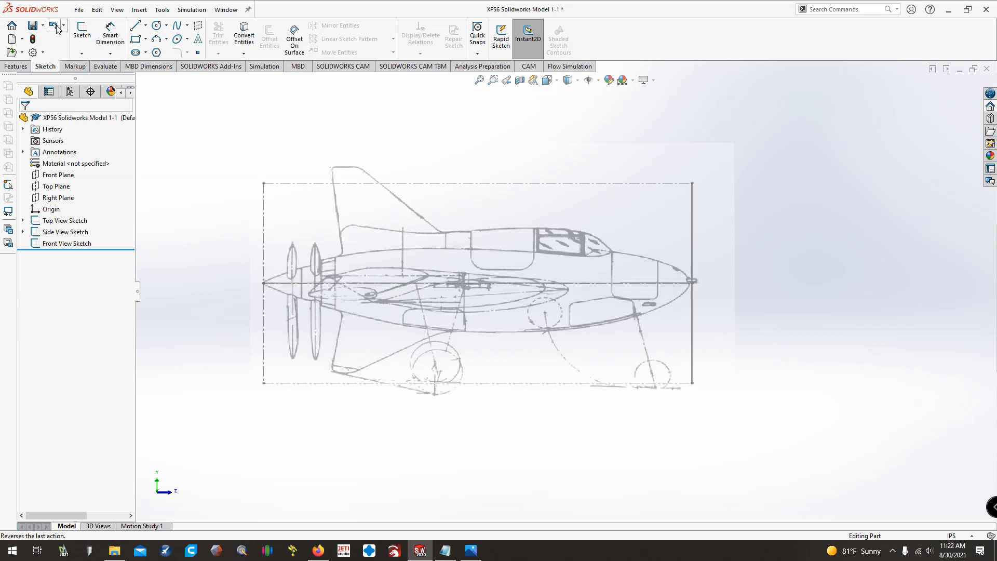
pyautogui.click(54, 26)
pyautogui.click(54, 26)
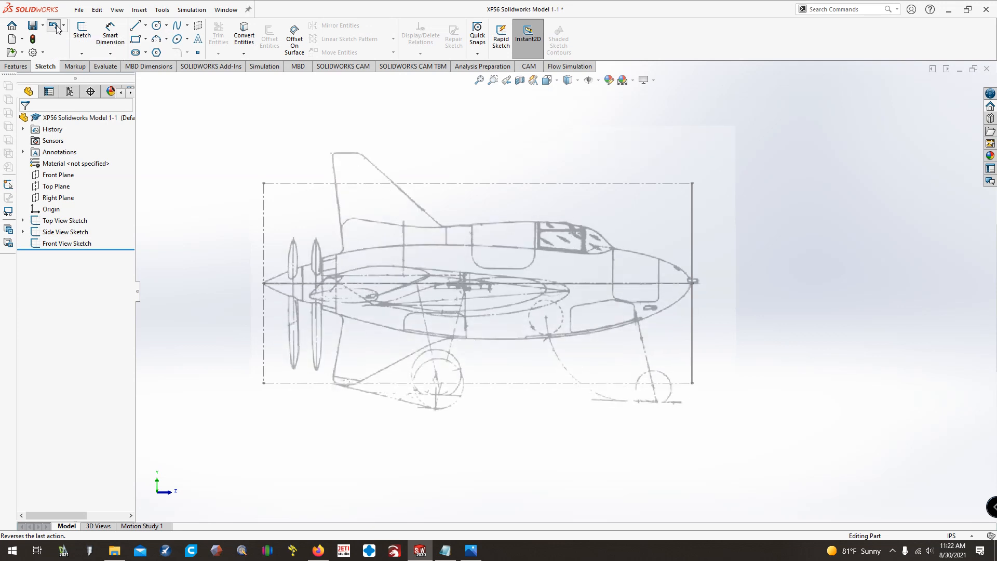
pyautogui.click(54, 26)
pyautogui.click(54, 26)
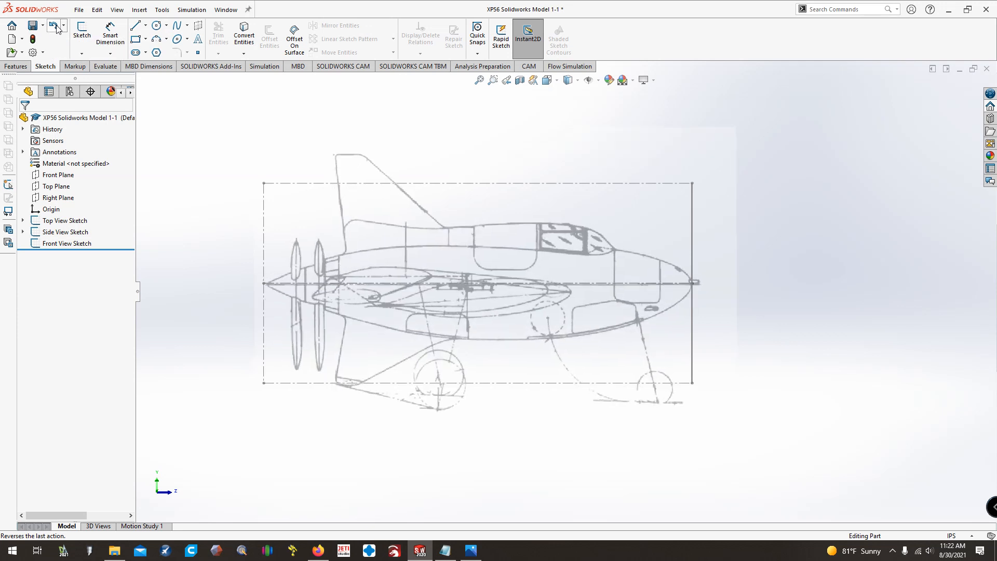
pyautogui.click(54, 26)
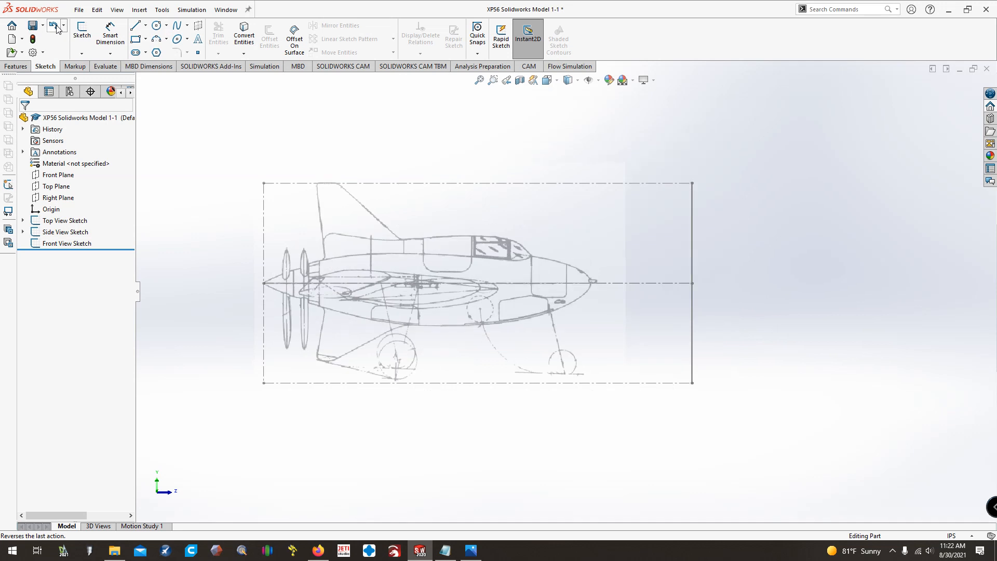
# Stretch only the side view picture's width to about 320 in so the aircraft spans the reference rectangle, accept it, and save the part.
pyautogui.click(407, 297)
pyautogui.moveTo(407, 297)
pyautogui.mouseDown()
pyautogui.moveTo(371, 296)
pyautogui.moveTo(346, 274)
pyautogui.moveTo(412, 296)
pyautogui.mouseUp()
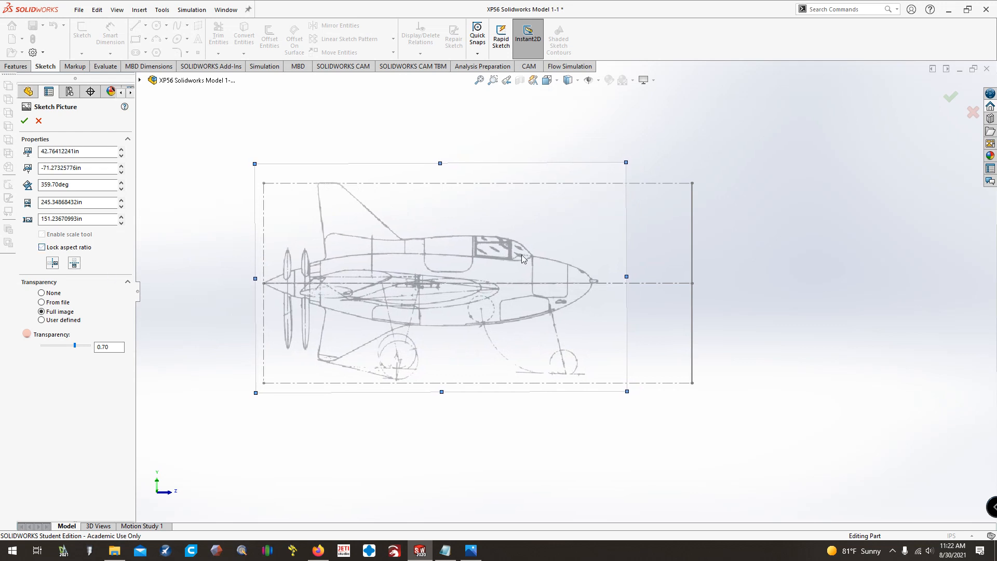
pyautogui.moveTo(628, 279); pyautogui.dragTo(737, 282)
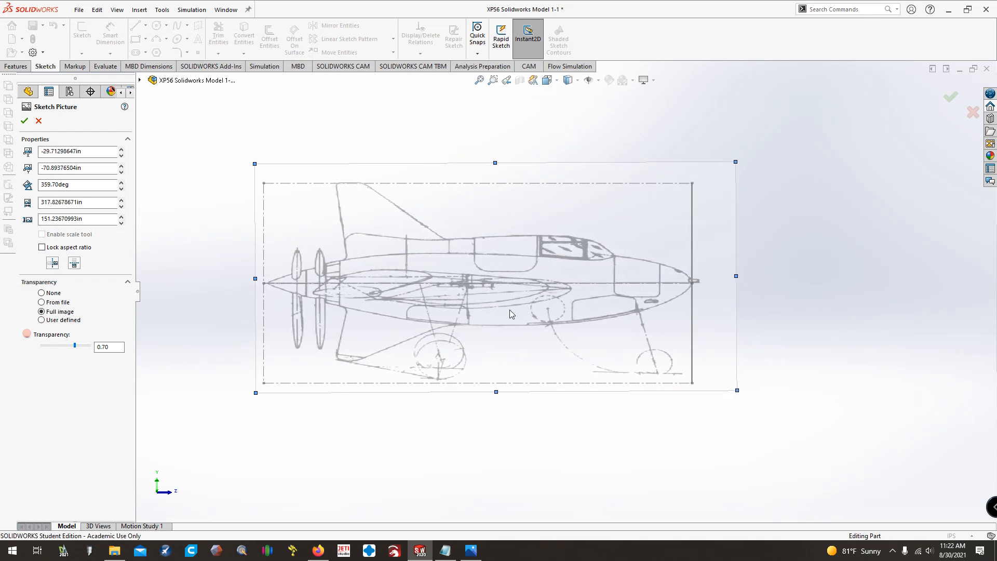
pyautogui.moveTo(509, 310); pyautogui.dragTo(507, 311)
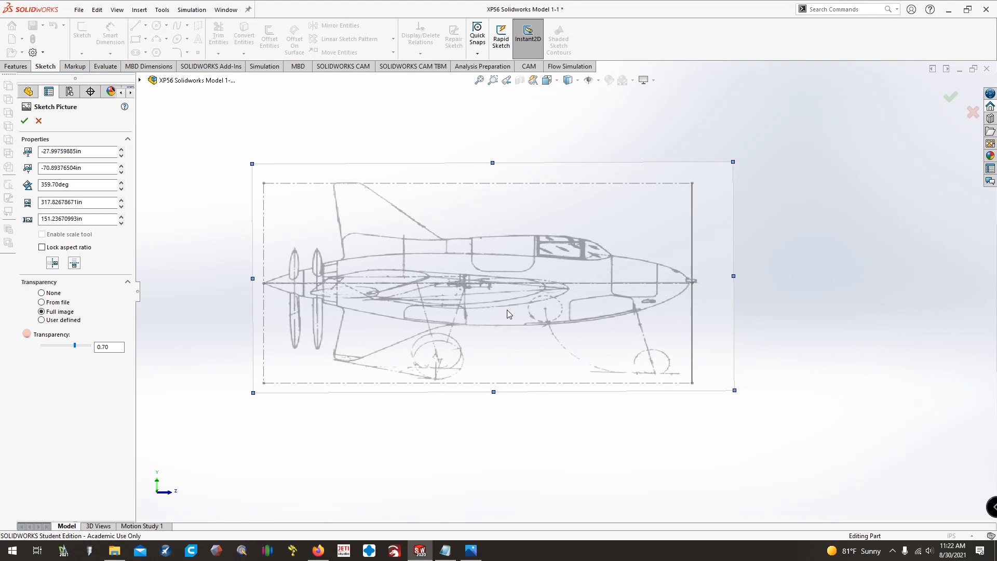
pyautogui.moveTo(734, 277); pyautogui.dragTo(738, 276)
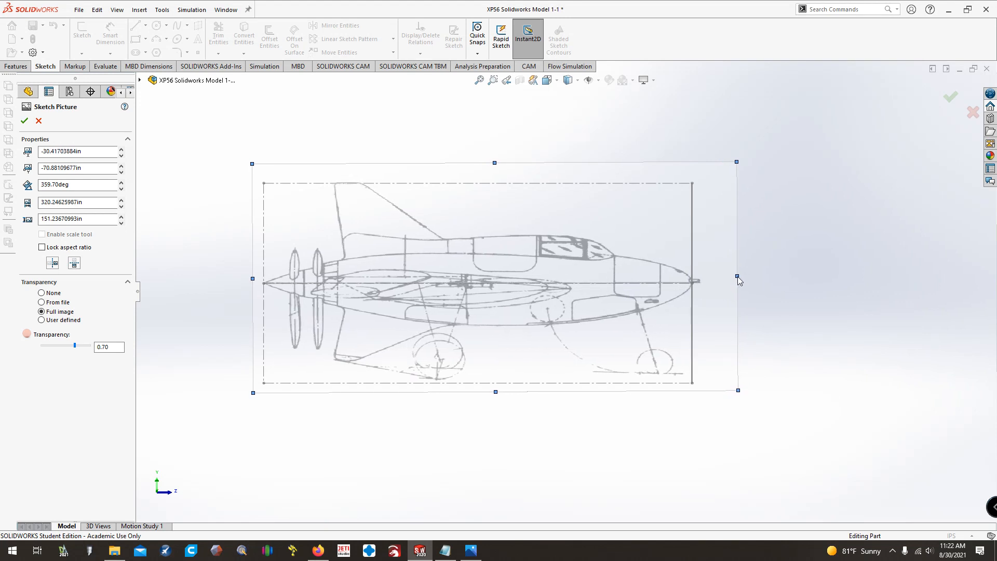
pyautogui.click(24, 121)
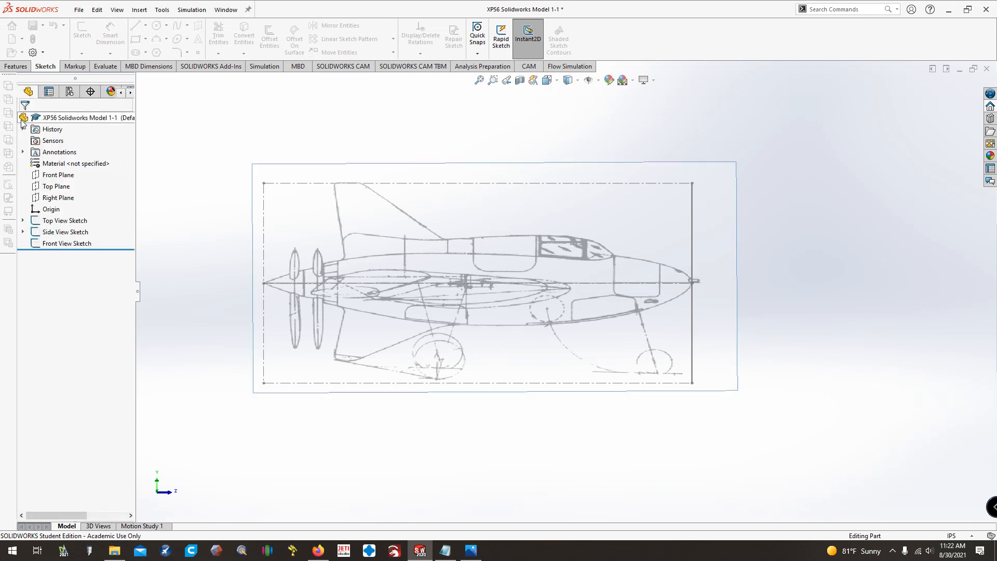
pyautogui.click(33, 26)
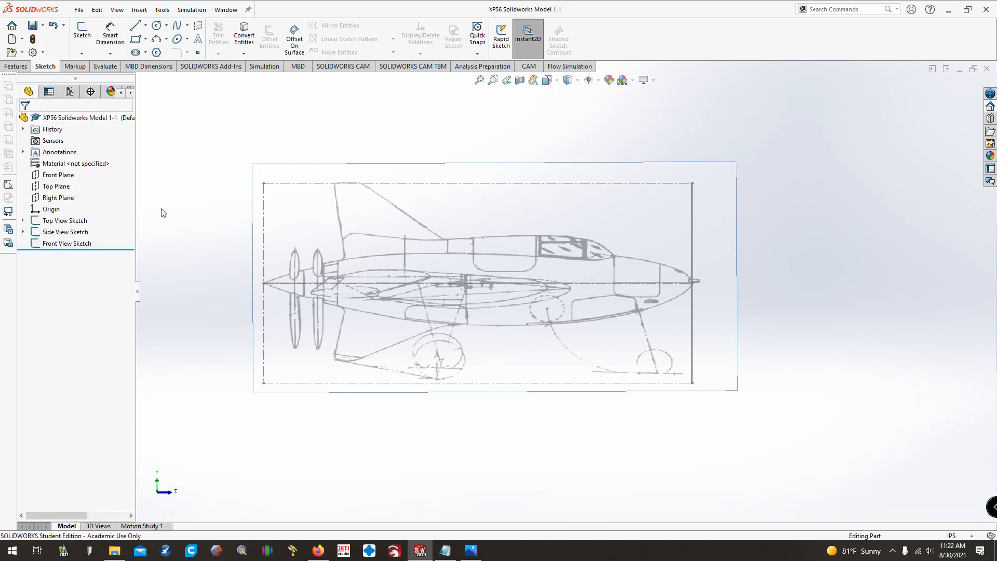
# Rotate the model between the top and side views to examine how the two sketch pictures line up.
pyautogui.press('Down')
pyautogui.press('Down')
pyautogui.press('Down')
pyautogui.press('Down')
pyautogui.press('Down')
pyautogui.press('Down')
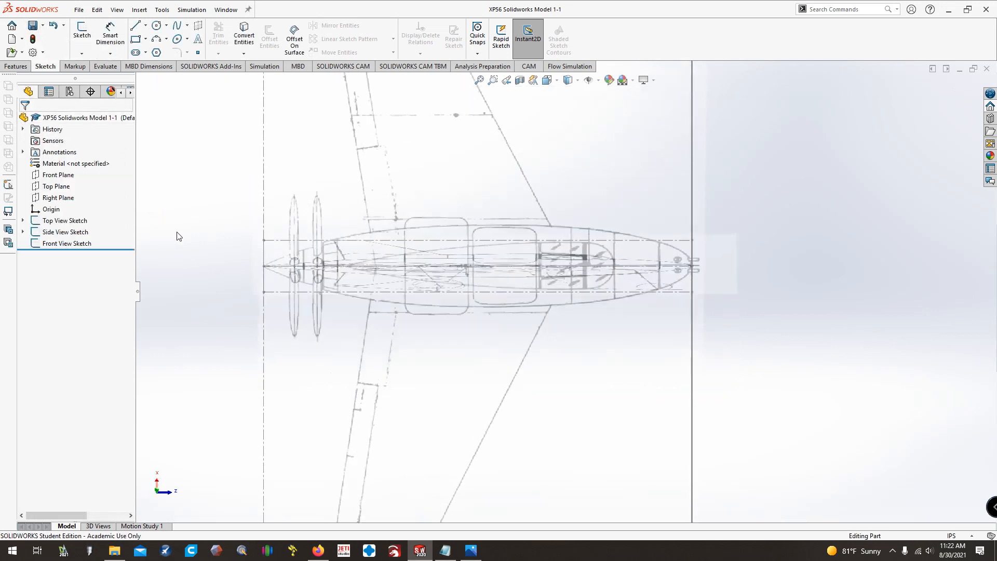
pyautogui.press('Up')
pyautogui.press('Up')
pyautogui.press('Up')
pyautogui.press('Up')
pyautogui.press('Up')
pyautogui.press('Up')
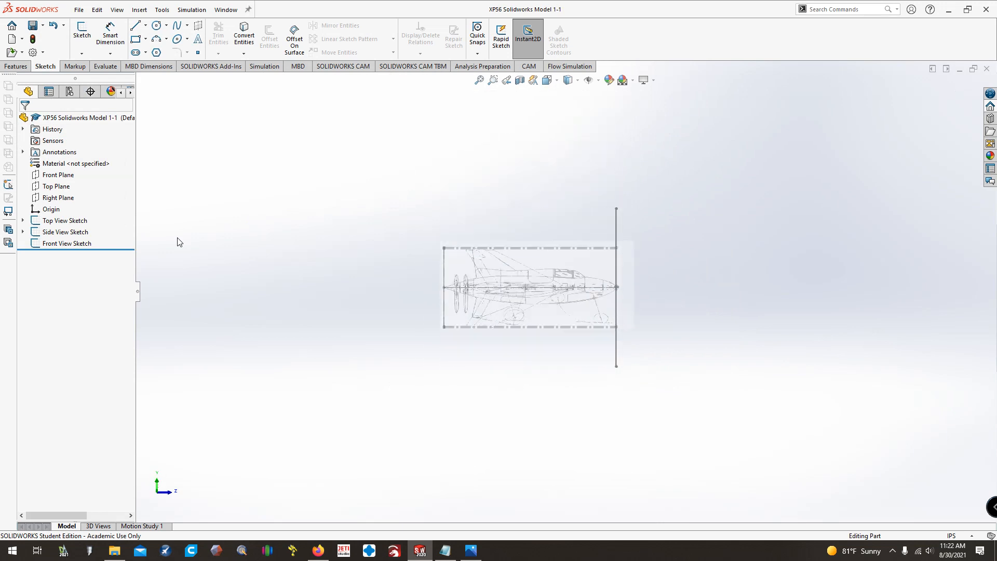
pyautogui.press('Down')
pyautogui.press('Down')
pyautogui.press('Down')
pyautogui.press('Down')
pyautogui.press('Down')
pyautogui.press('Down')
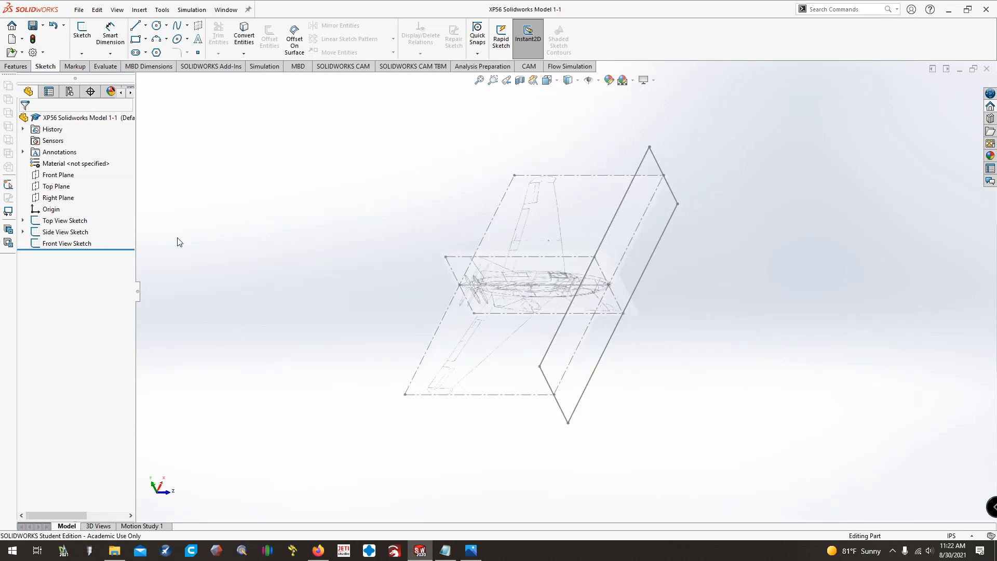
pyautogui.press('Up')
pyautogui.press('Up')
pyautogui.press('Up')
pyautogui.press('Up')
pyautogui.press('Up')
pyautogui.press('Up')
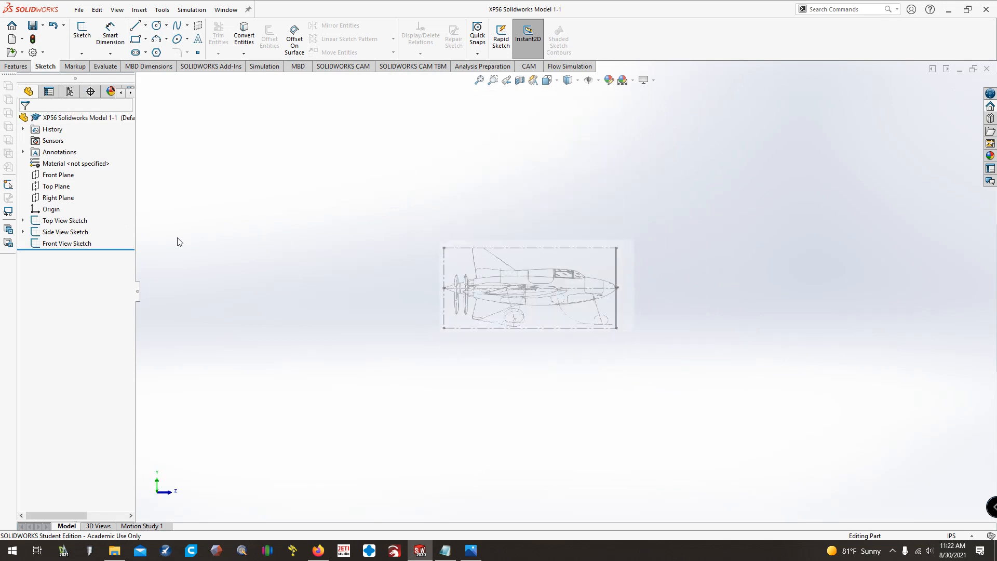
# Edit the Front View Sketch from the front orientation and convert the rectangle's four lines to construction geometry.
pyautogui.press('Left')
pyautogui.press('Left')
pyautogui.press('Left')
pyautogui.press('Left')
pyautogui.press('Left')
pyautogui.press('Left')
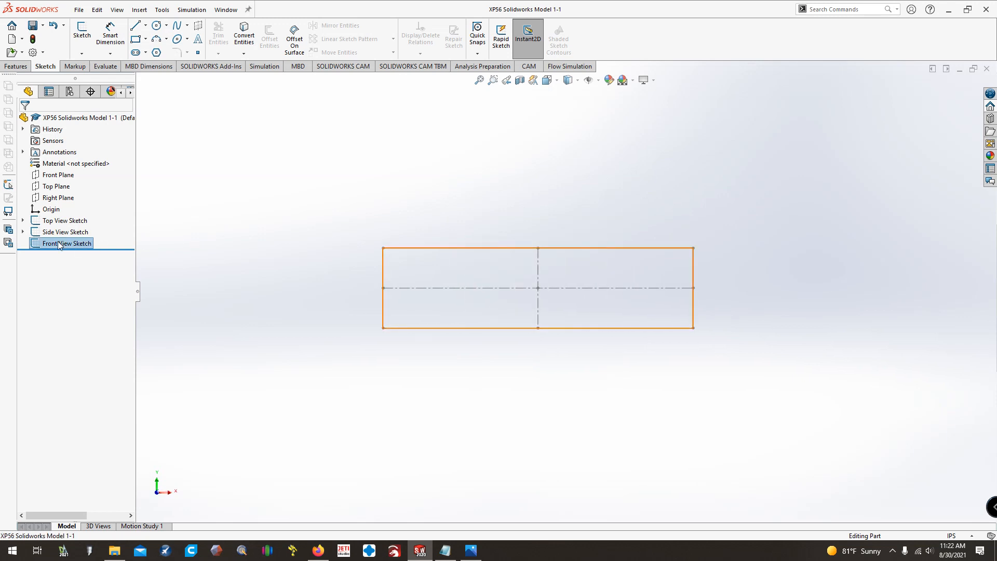
pyautogui.rightClick(57, 242)
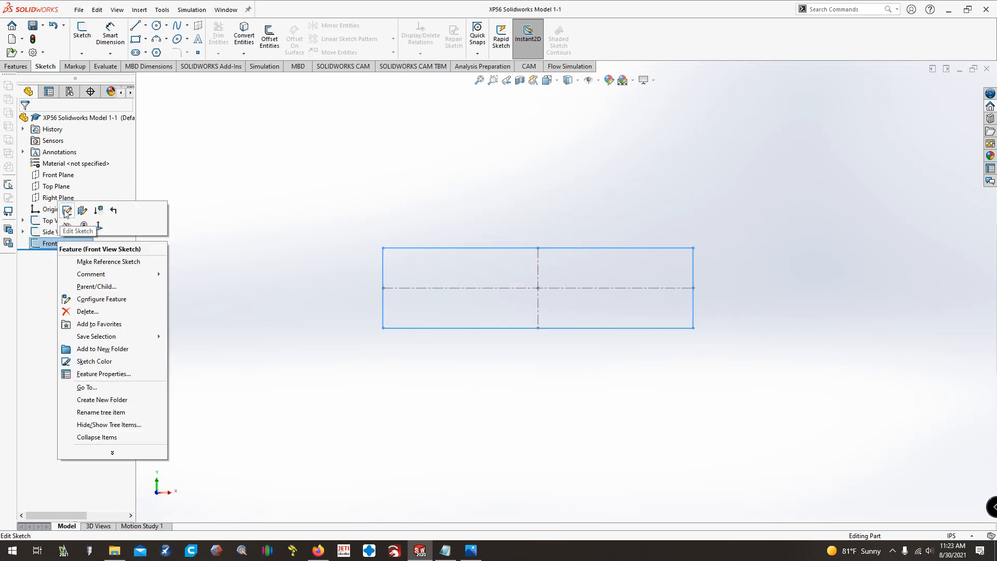
pyautogui.click(67, 210)
pyautogui.moveTo(347, 197)
pyautogui.mouseDown()
pyautogui.moveTo(480, 239)
pyautogui.moveTo(761, 369)
pyautogui.mouseUp()
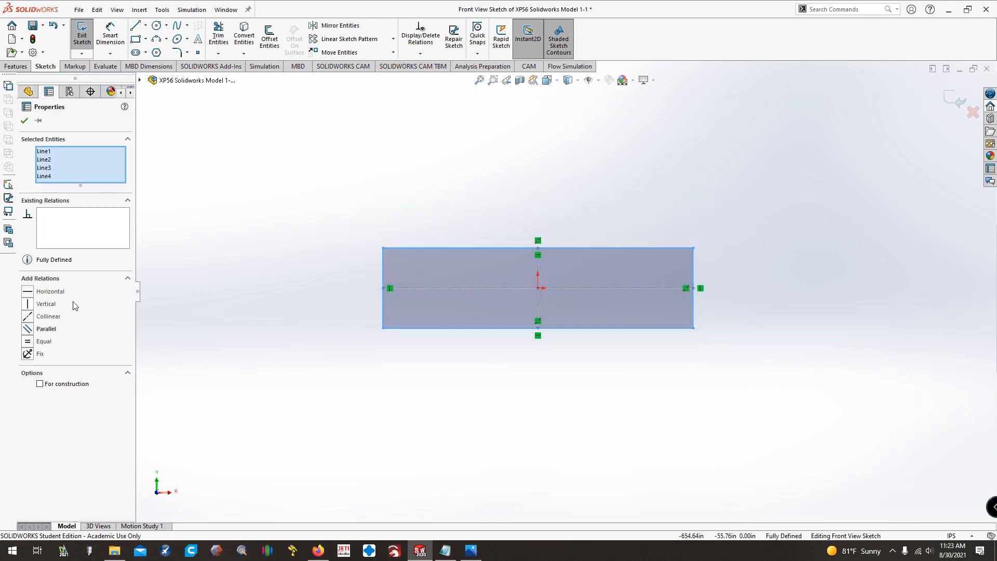
pyautogui.click(48, 384)
pyautogui.click(224, 332)
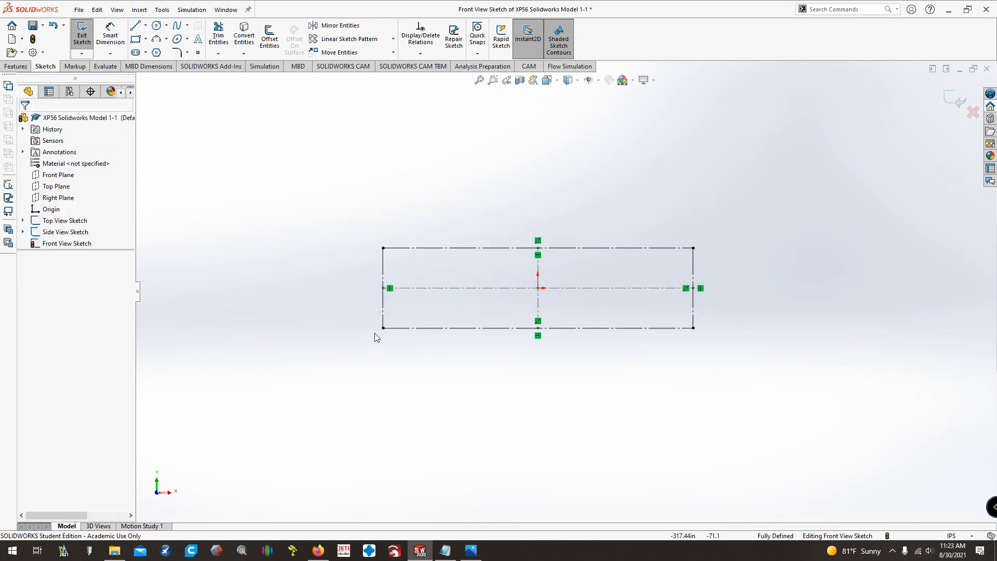
pyautogui.scroll(2, 575, 299)
pyautogui.scroll(-4, 575, 299)
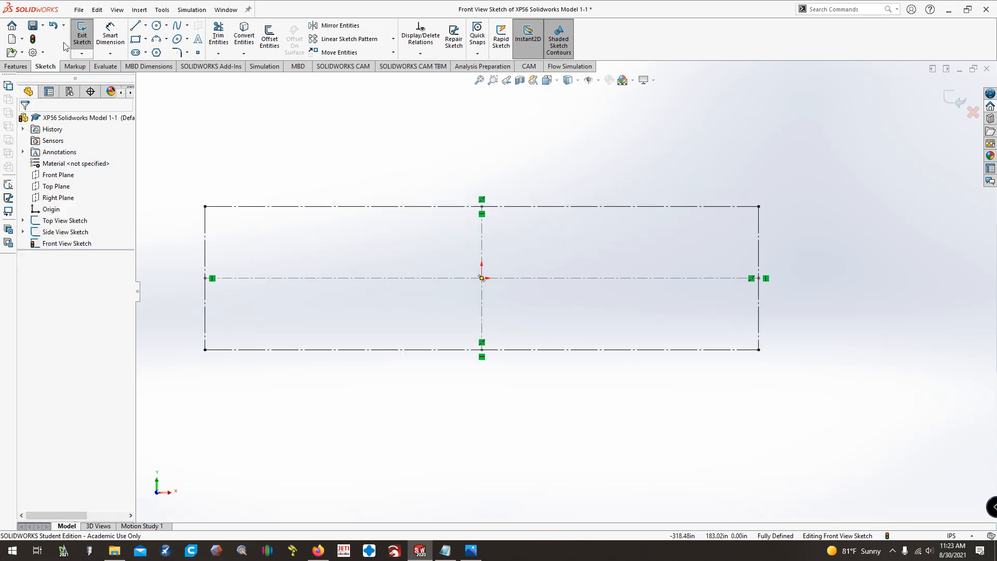
# Insert the xp-56_schematic_front image as a sketch picture in the Front View Sketch.
pyautogui.click(192, 10)
pyautogui.moveTo(162, 9)
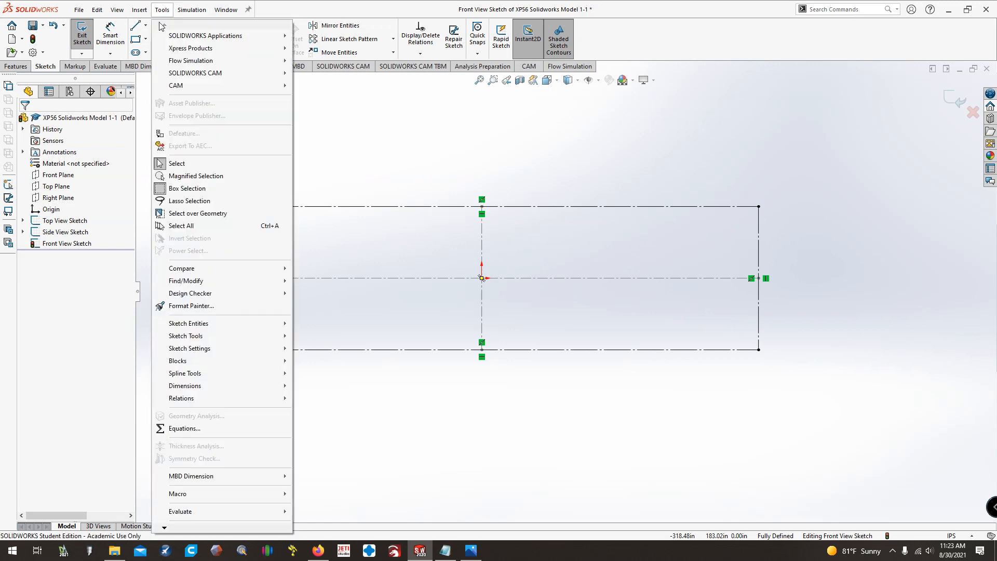
pyautogui.moveTo(244, 343)
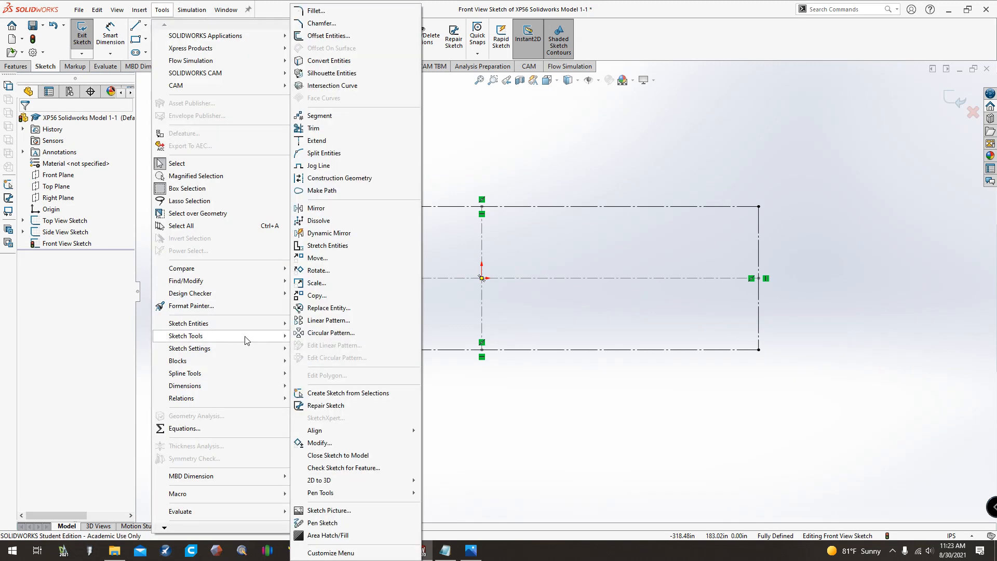
pyautogui.click(328, 510)
pyautogui.scroll(-2, 454, 267)
pyautogui.click(450, 263)
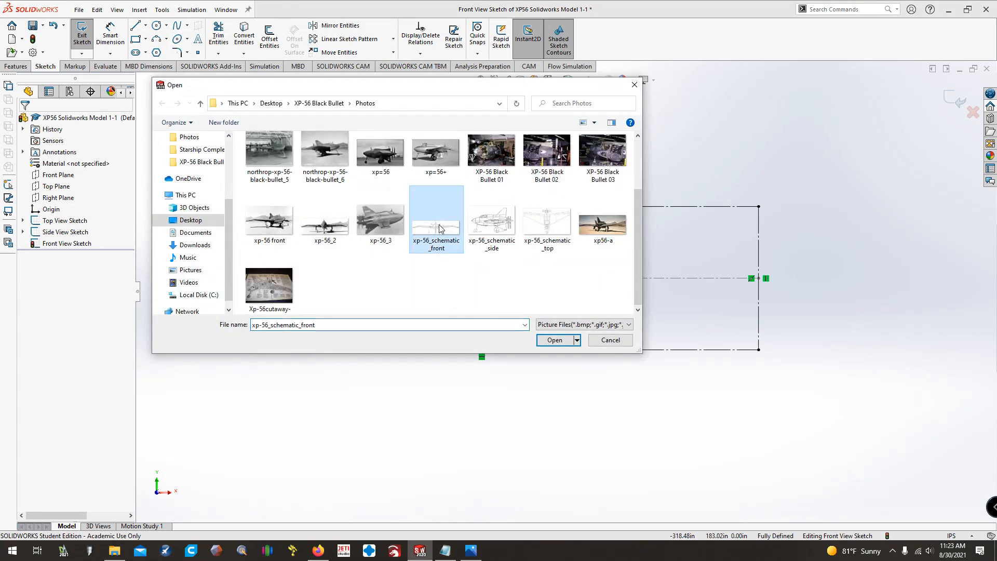
pyautogui.click(555, 342)
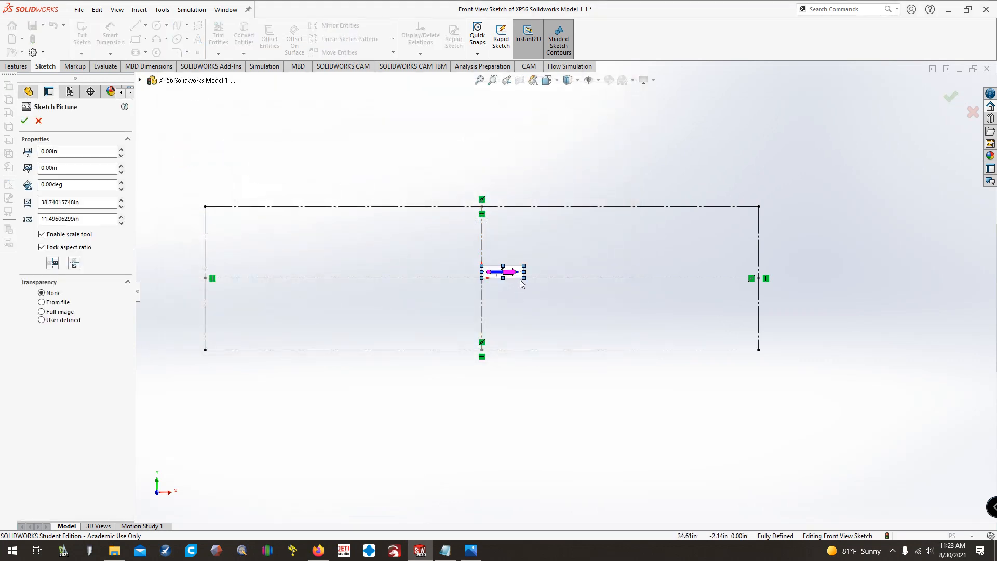
# Enlarge and position the front picture to about 512 in wide so the wings span the reference rectangle.
pyautogui.moveTo(525, 278)
pyautogui.mouseDown()
pyautogui.moveTo(904, 423)
pyautogui.moveTo(579, 341)
pyautogui.moveTo(566, 332)
pyautogui.moveTo(579, 321)
pyautogui.mouseUp()
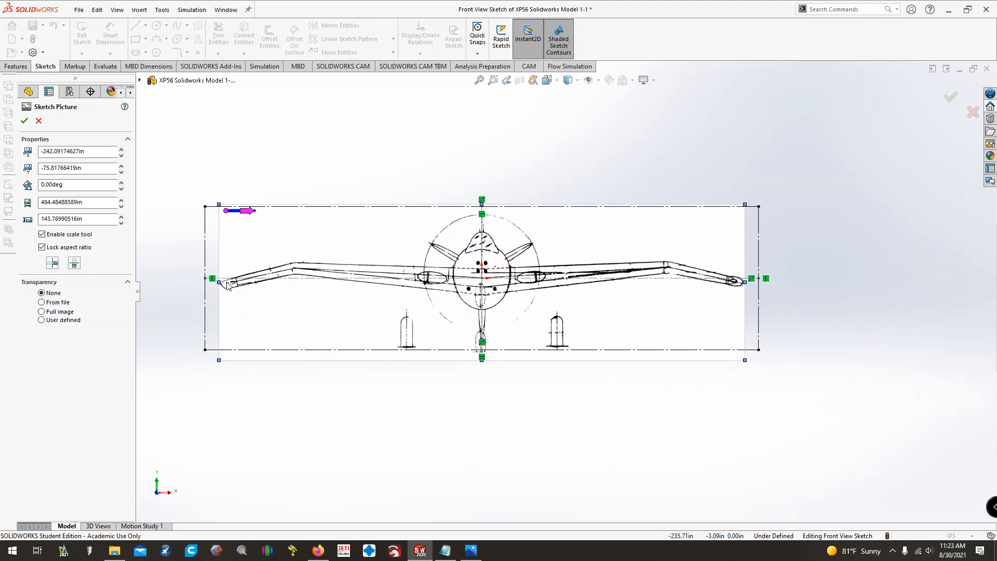
pyautogui.moveTo(221, 285); pyautogui.dragTo(205, 287)
pyautogui.moveTo(745, 283); pyautogui.dragTo(759, 284)
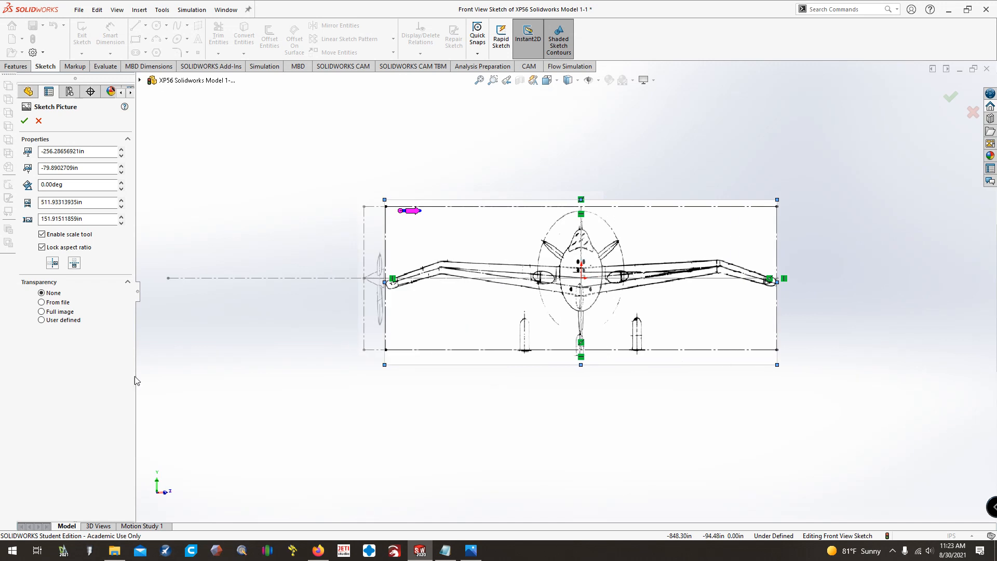
pyautogui.hotkey('ctrl', '1')
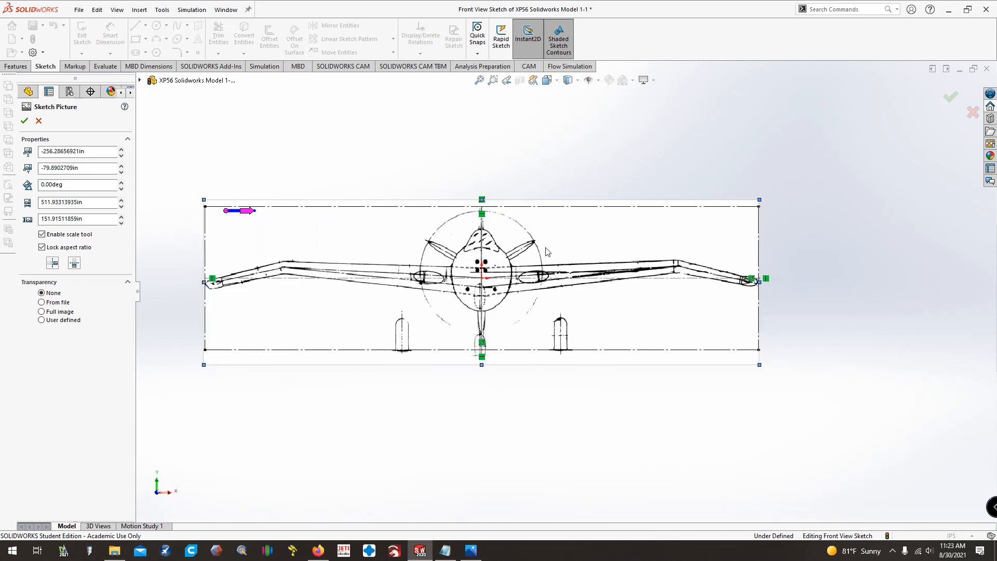
# Apply full image transparency to the front picture with a value of 0.70.
pyautogui.click(41, 313)
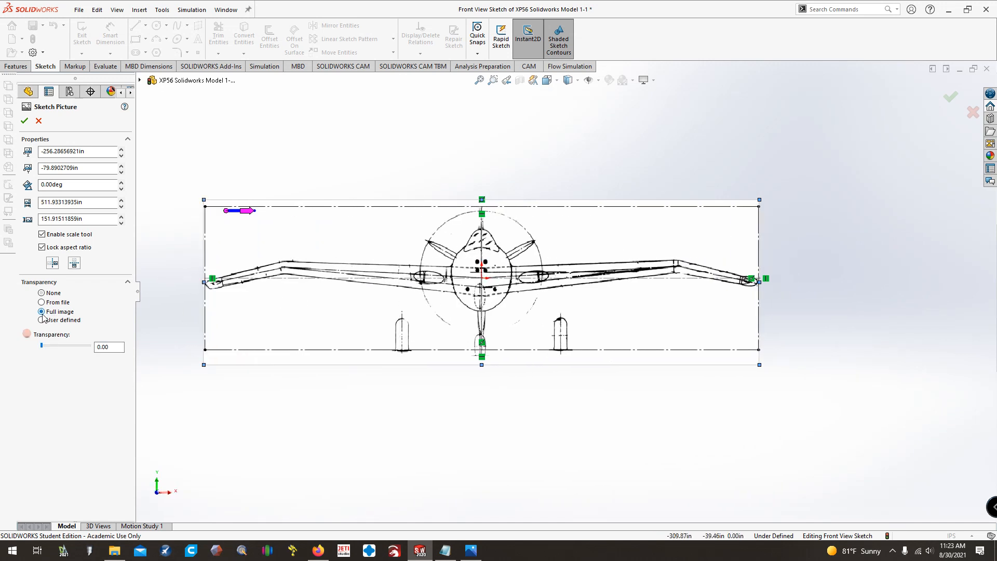
pyautogui.click(110, 348)
pyautogui.write('0.7')
pyautogui.press('Return')
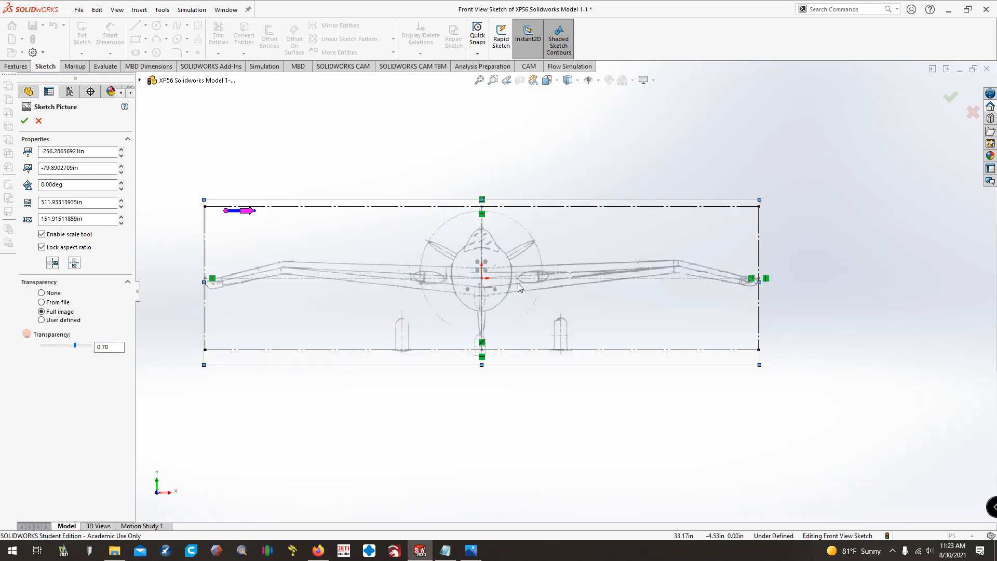
# Align the front picture with the side view and the origin, placing it at about X -256.03 in, Y -80.21 in.
pyautogui.press('Right')
pyautogui.press('Right')
pyautogui.press('Right')
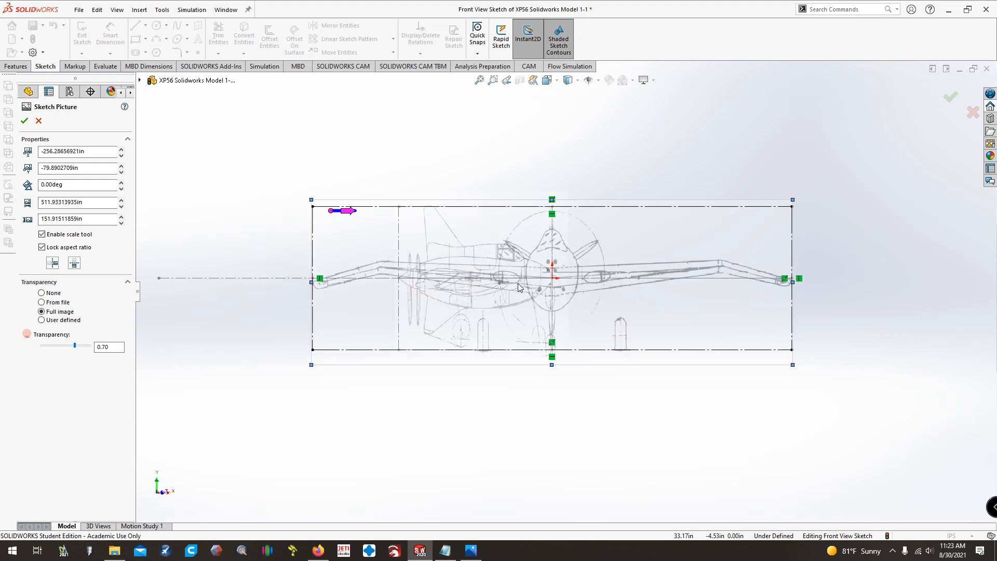
pyautogui.press('Left')
pyautogui.press('Left')
pyautogui.press('Left')
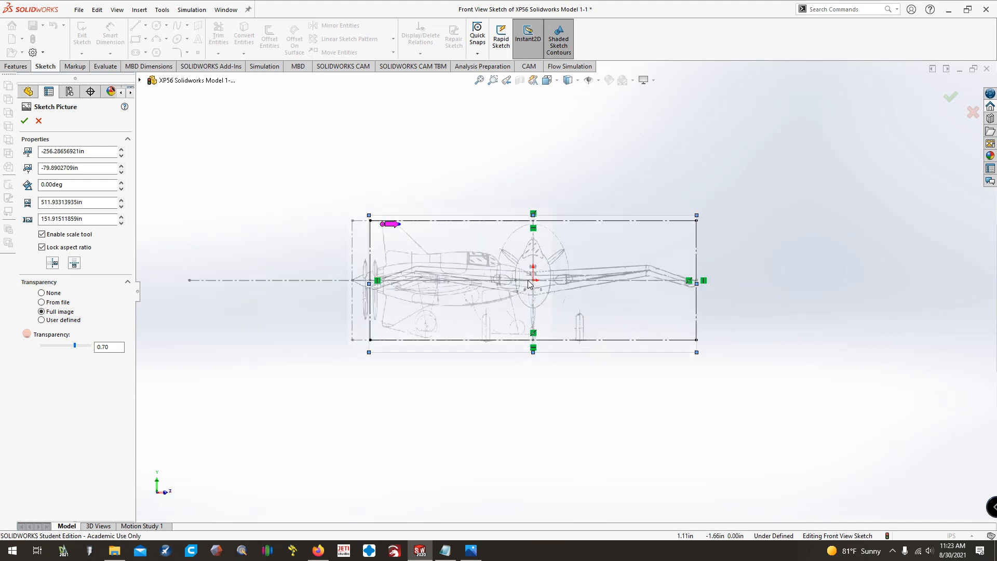
pyautogui.press('f')
pyautogui.scroll(4, 552, 291)
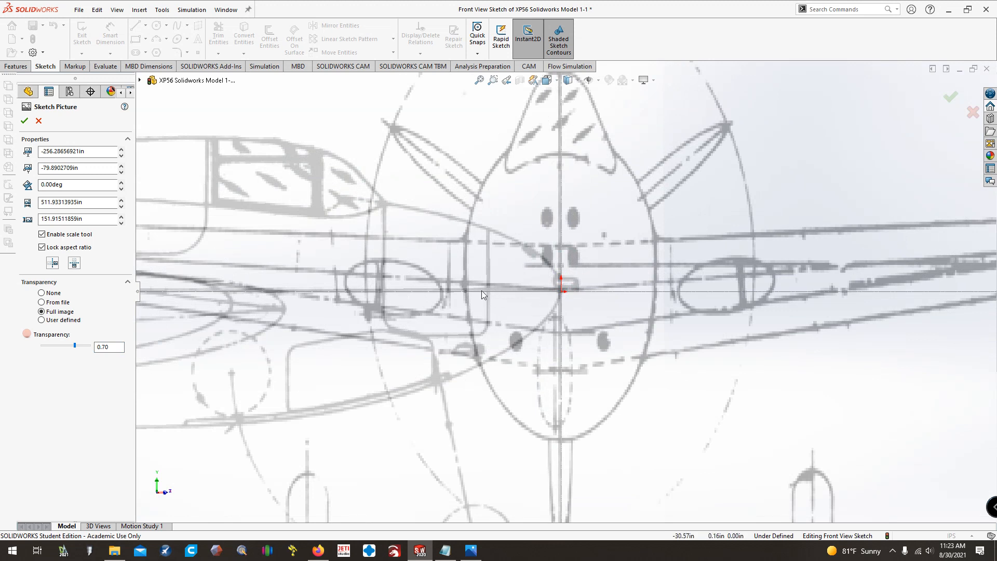
pyautogui.moveTo(561, 294)
pyautogui.mouseDown()
pyautogui.moveTo(561, 310)
pyautogui.moveTo(561, 292)
pyautogui.mouseUp()
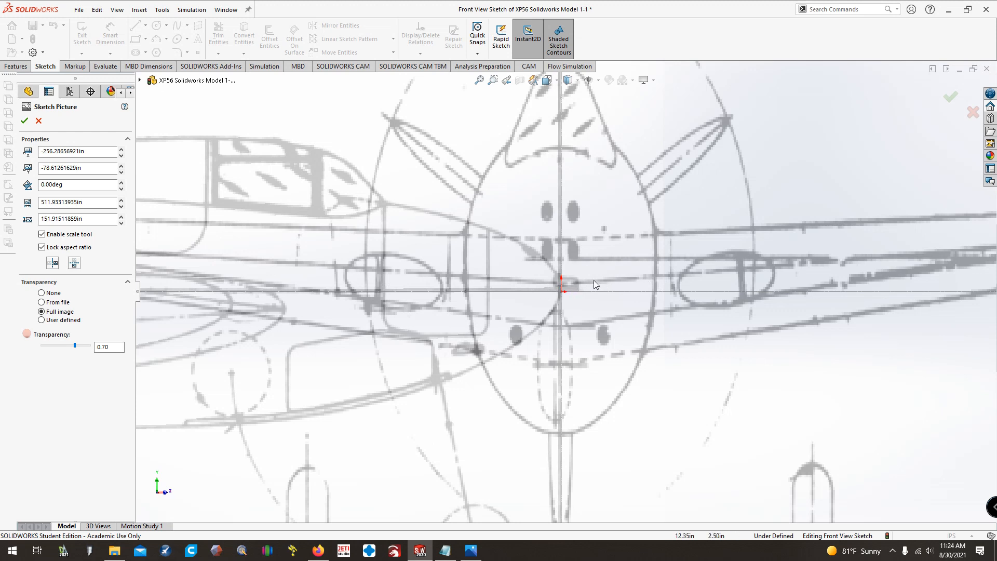
pyautogui.moveTo(565, 304); pyautogui.dragTo(566, 313)
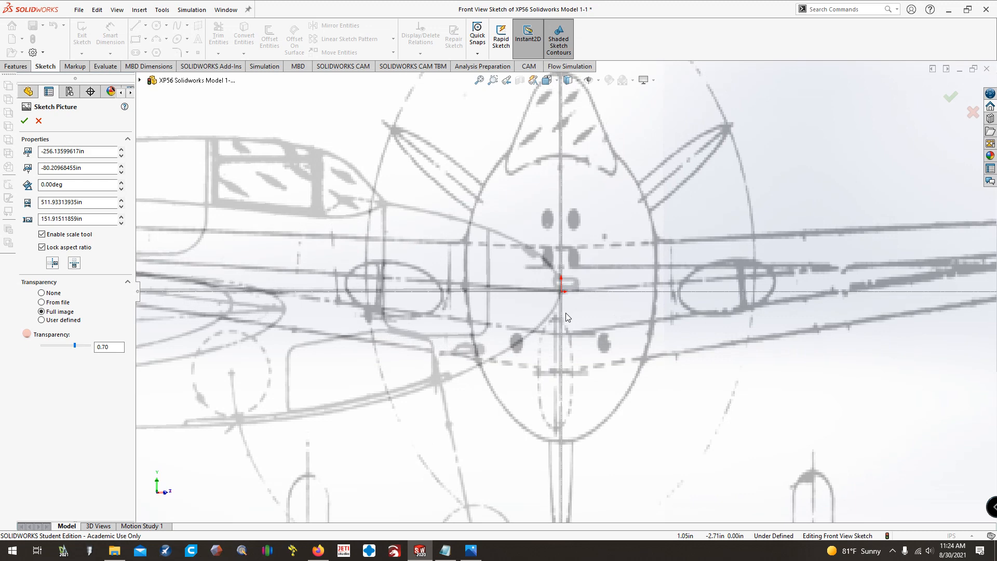
pyautogui.hotkey('ctrl', '8')
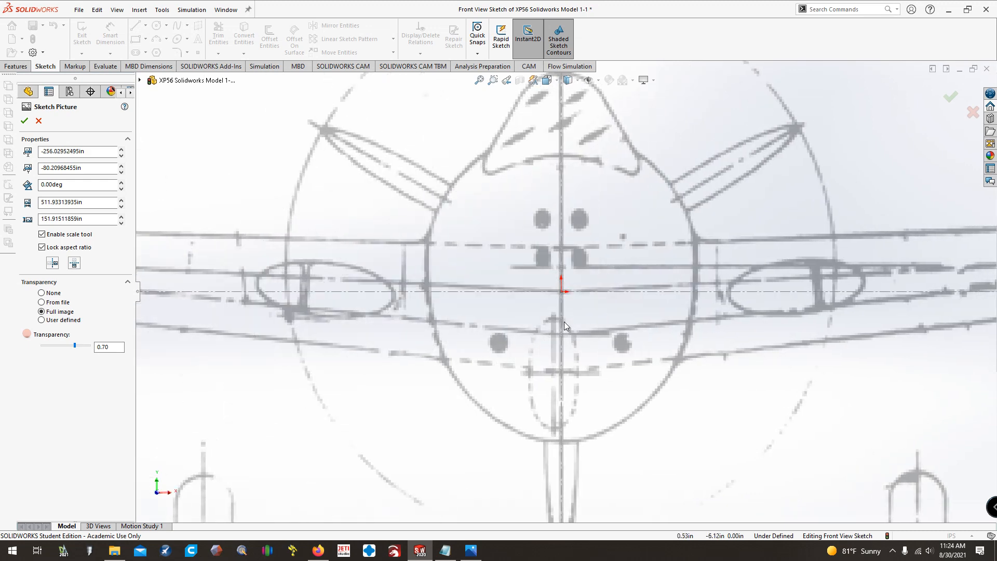
pyautogui.scroll(4, 566, 325)
# Examine the front picture's fit against the side view picture and across the full width of the reference rectangle.
pyautogui.press('Left')
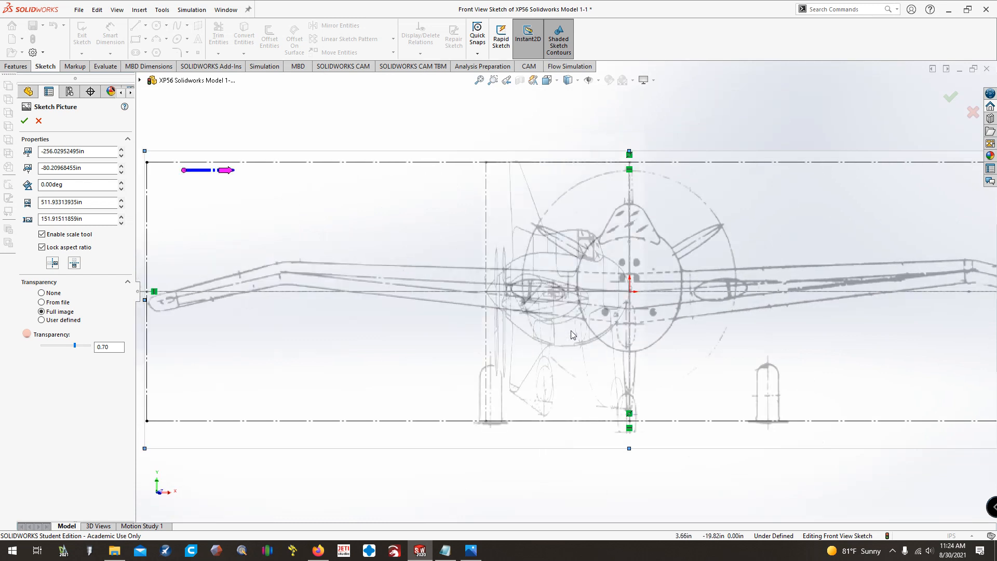
pyautogui.press('Right')
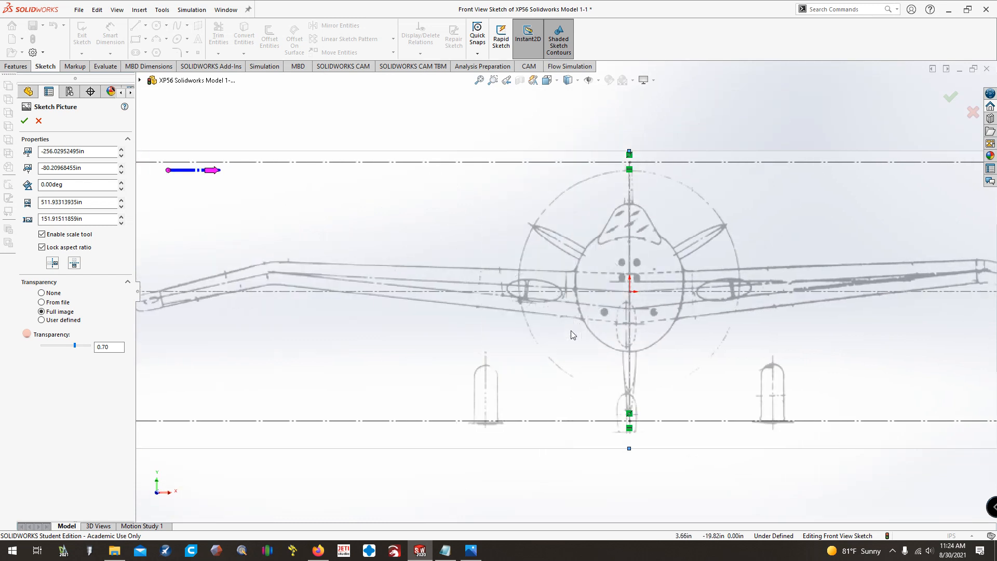
pyautogui.scroll(2, 485, 461)
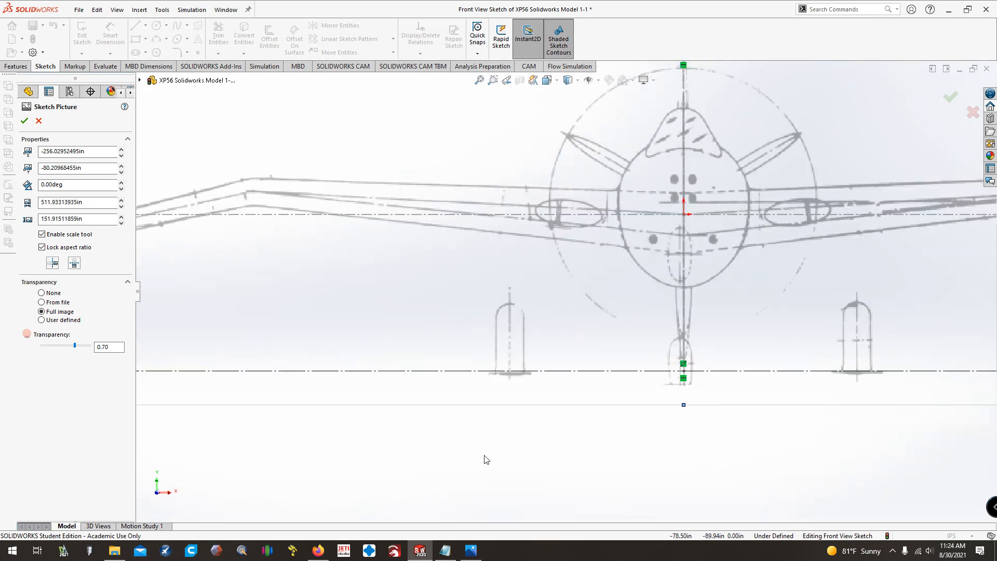
pyautogui.hotkey('ctrl', 'Left')
pyautogui.hotkey('ctrl', 'Left')
pyautogui.hotkey('ctrl', 'Left')
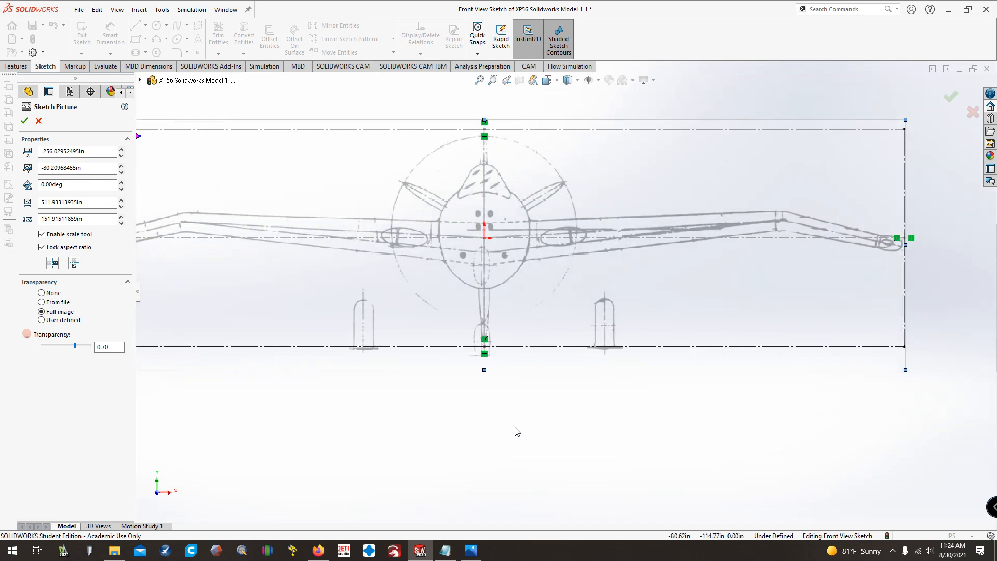
pyautogui.hotkey('ctrl', 'Right')
pyautogui.scroll(-2, 525, 428)
pyautogui.press('f')
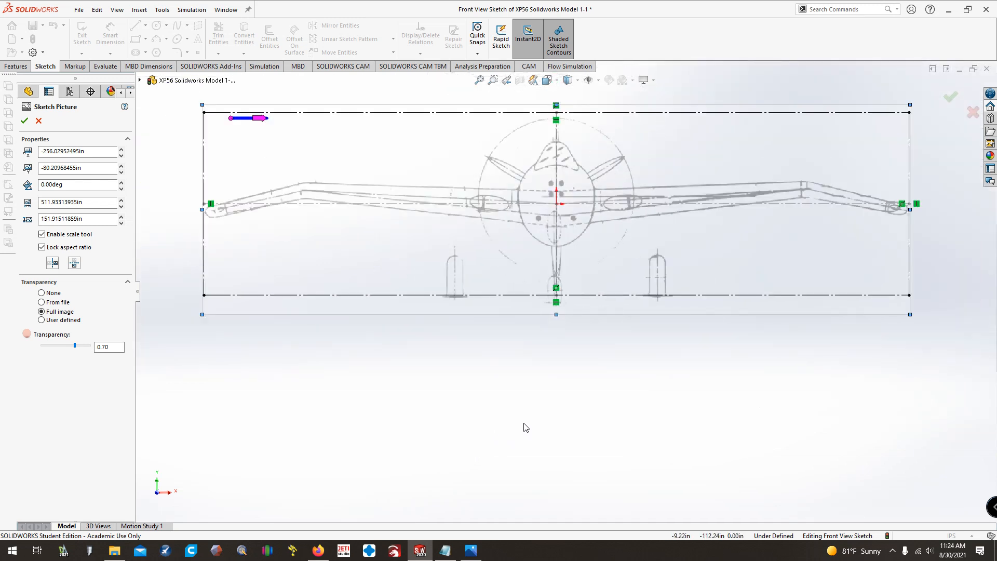
# Accept the front picture, exit the Front View Sketch and save the part.
pyautogui.click(24, 122)
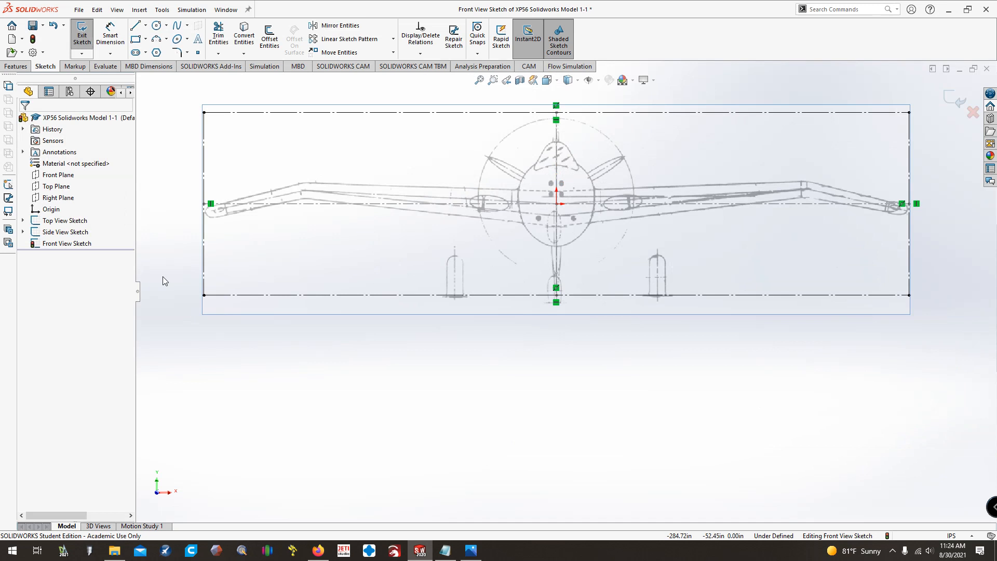
pyautogui.click(81, 34)
pyautogui.click(27, 26)
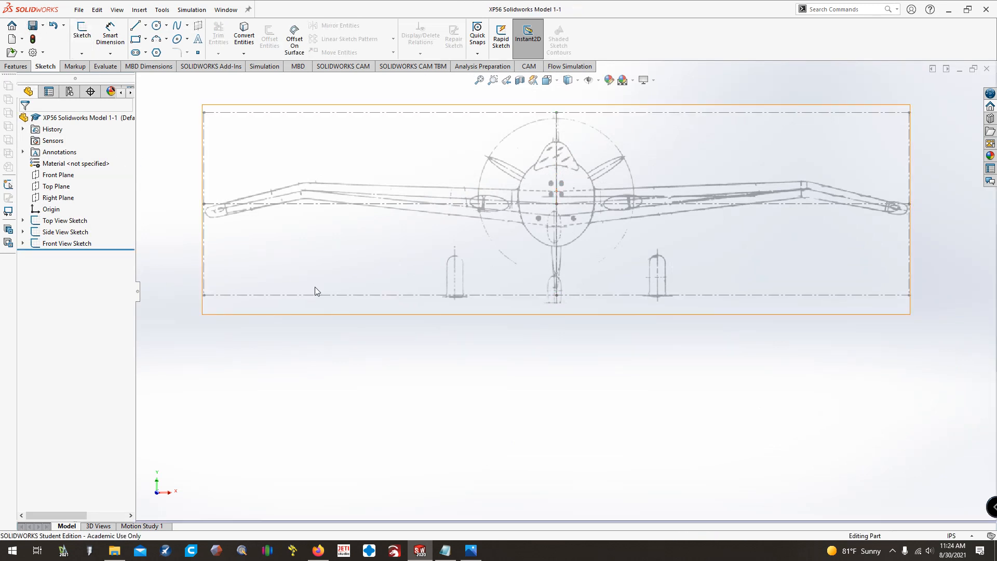
# Examine how the three sketch pictures line up from the side, front, top and angled views.
pyautogui.hotkey('ctrl', '5')
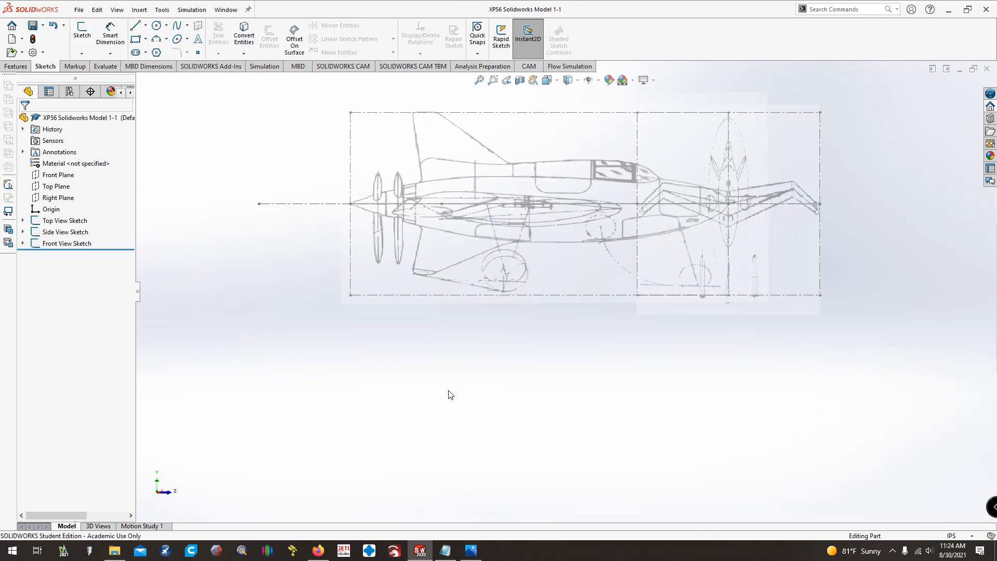
pyautogui.hotkey('ctrl', '1')
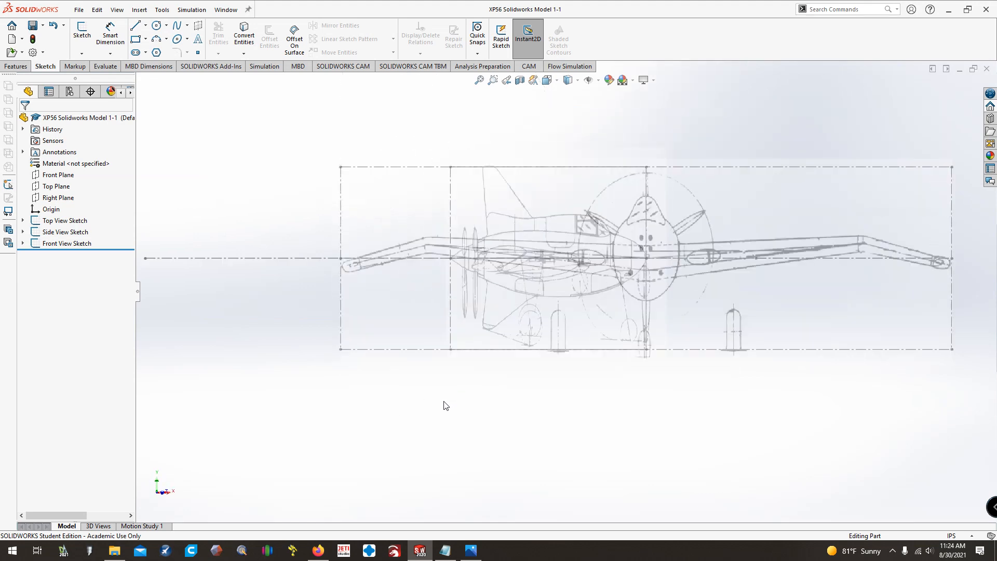
pyautogui.scroll(-3, 444, 404)
pyautogui.scroll(6, 443, 406)
pyautogui.hotkey('ctrl', '7')
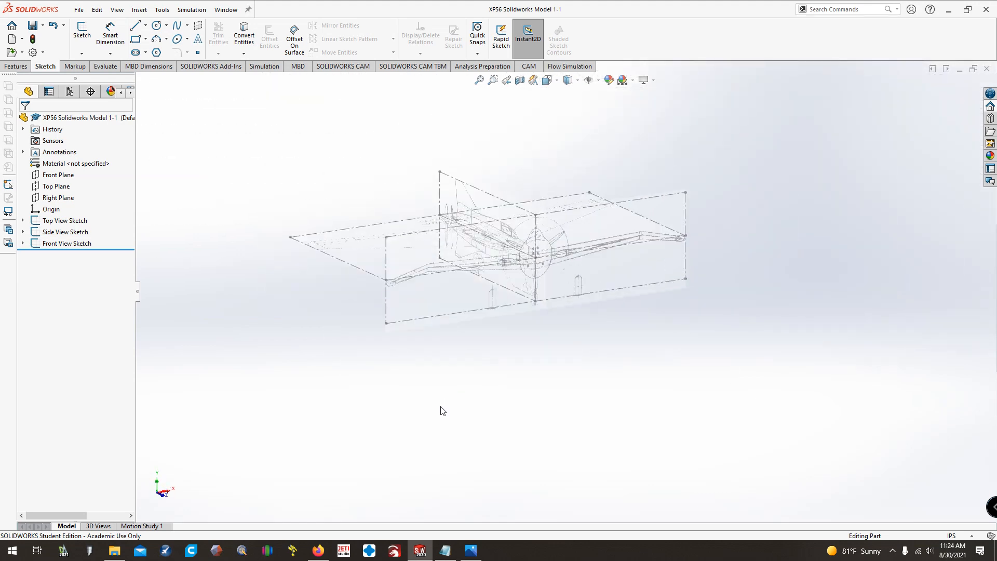
pyautogui.press('Up')
pyautogui.press('Up')
pyautogui.press('Up')
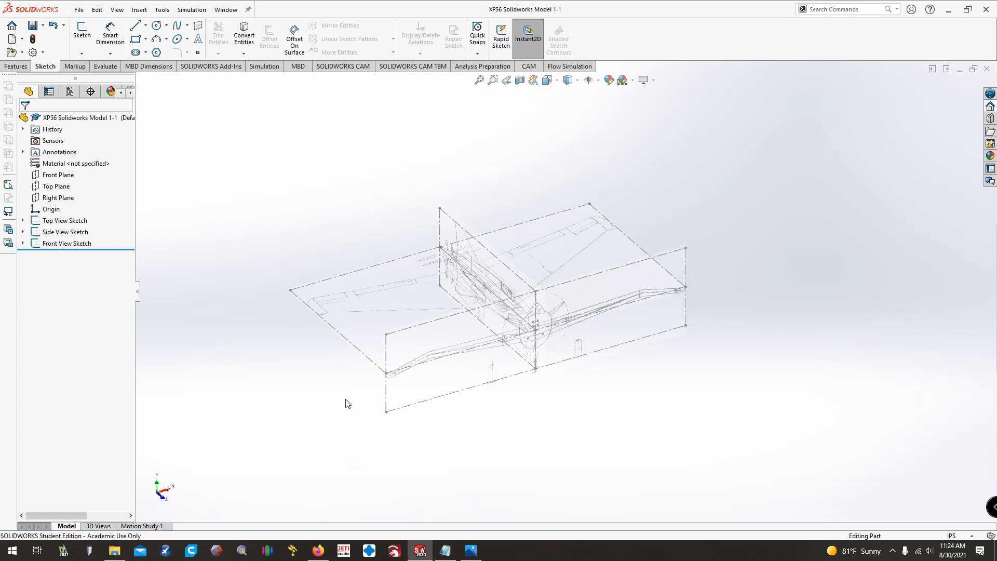
pyautogui.hotkey('ctrl', '3')
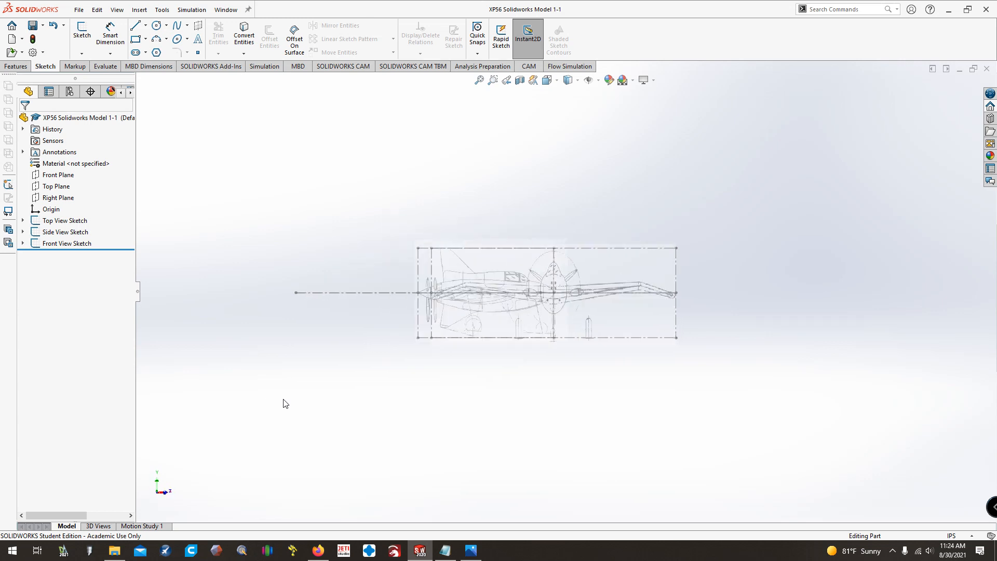
pyautogui.hotkey('ctrl', '5')
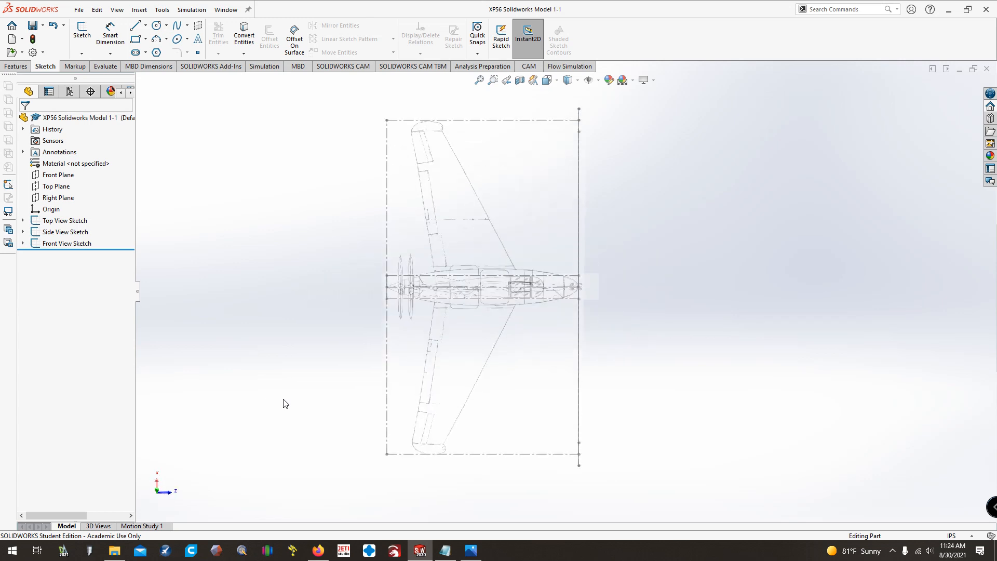
pyautogui.hotkey('ctrl', '3')
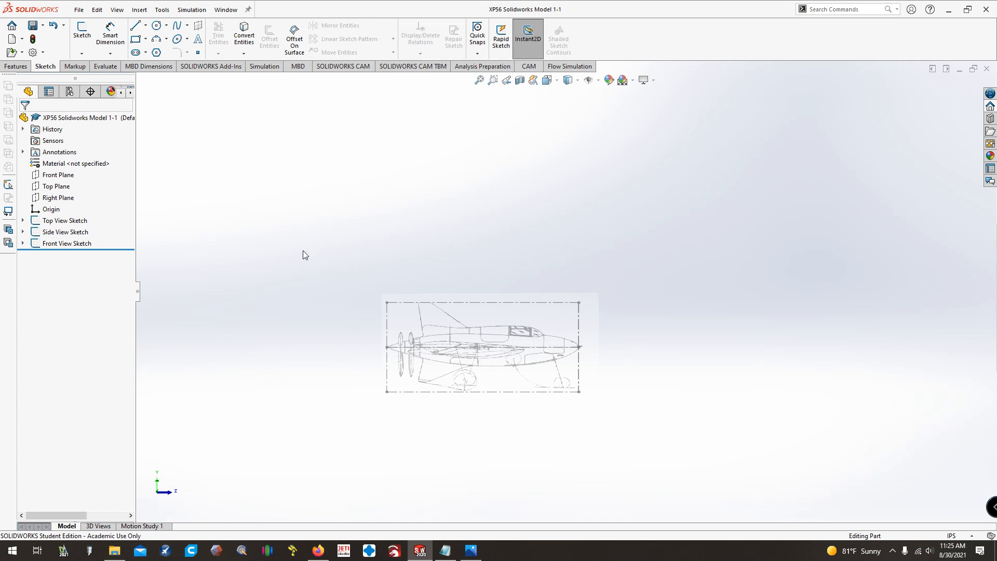
# Examine the tail spinner and propellers up close, comparing their alignment between the side and top view pictures.
pyautogui.click(493, 80)
pyautogui.moveTo(378, 330); pyautogui.dragTo(429, 367)
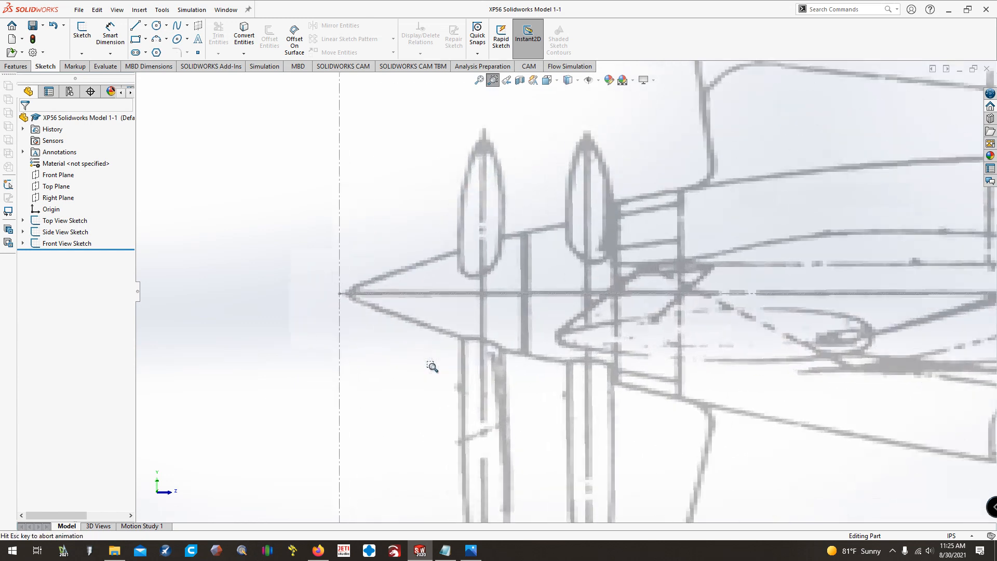
pyautogui.press('Escape')
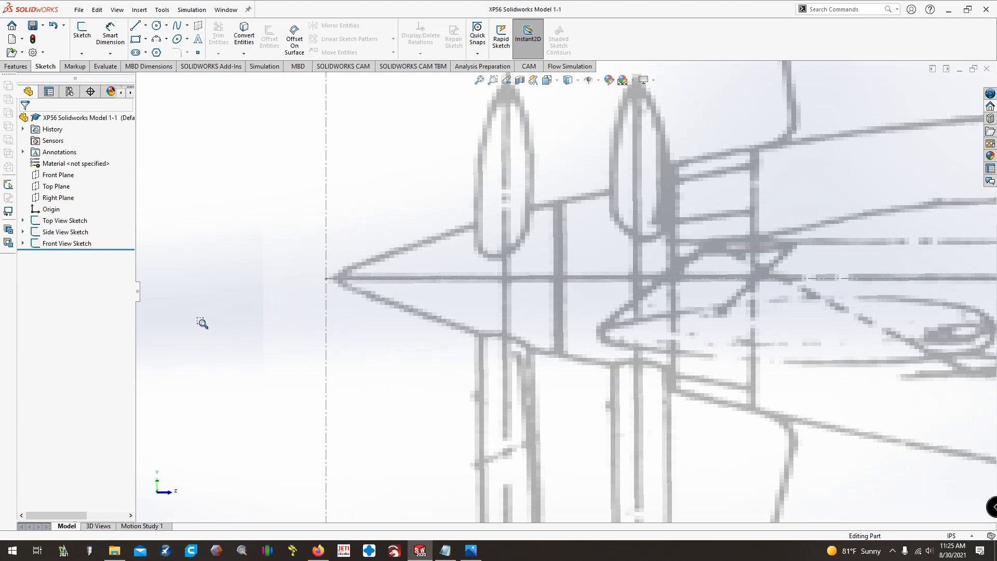
pyautogui.hotkey('ctrl', 'Left')
pyautogui.hotkey('ctrl', 'Left')
pyautogui.hotkey('shift', 'Down')
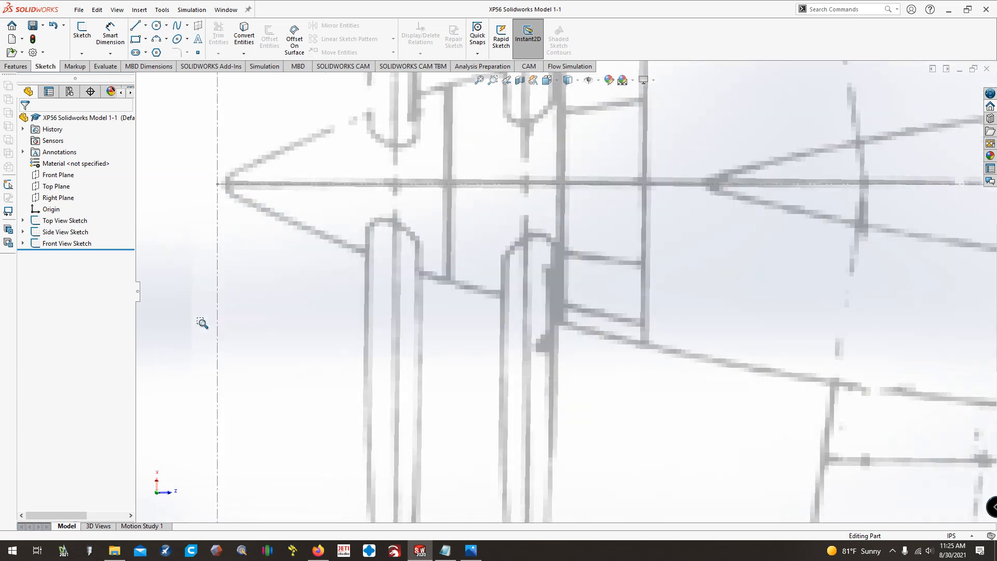
pyautogui.hotkey('shift', 'Up')
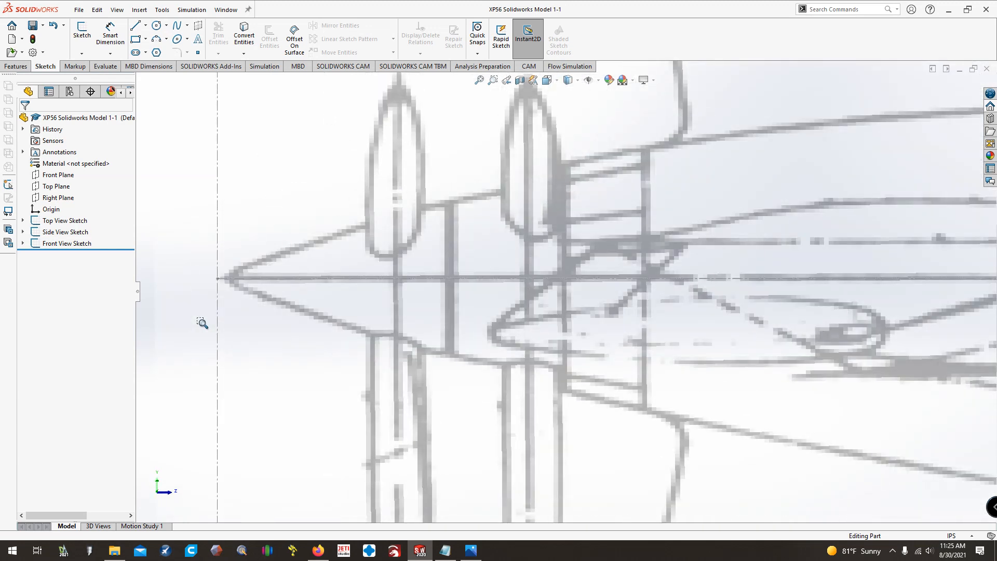
pyautogui.press('z')
pyautogui.press('z')
pyautogui.hotkey('ctrl', 'Left')
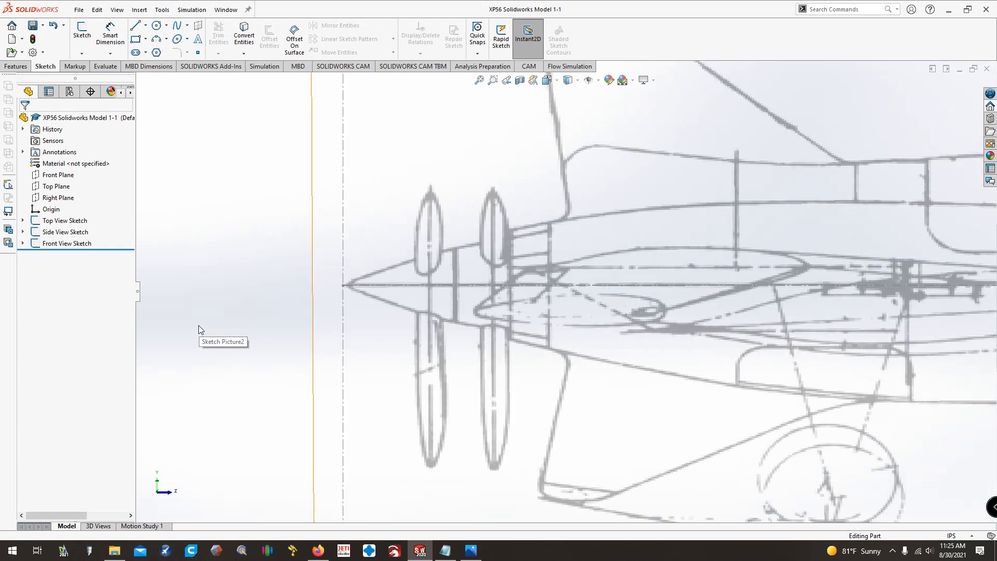
pyautogui.scroll(-1, 217, 353)
pyautogui.scroll(1, 217, 353)
pyautogui.hotkey('ctrl', 'Left')
pyautogui.hotkey('ctrl', 'Left')
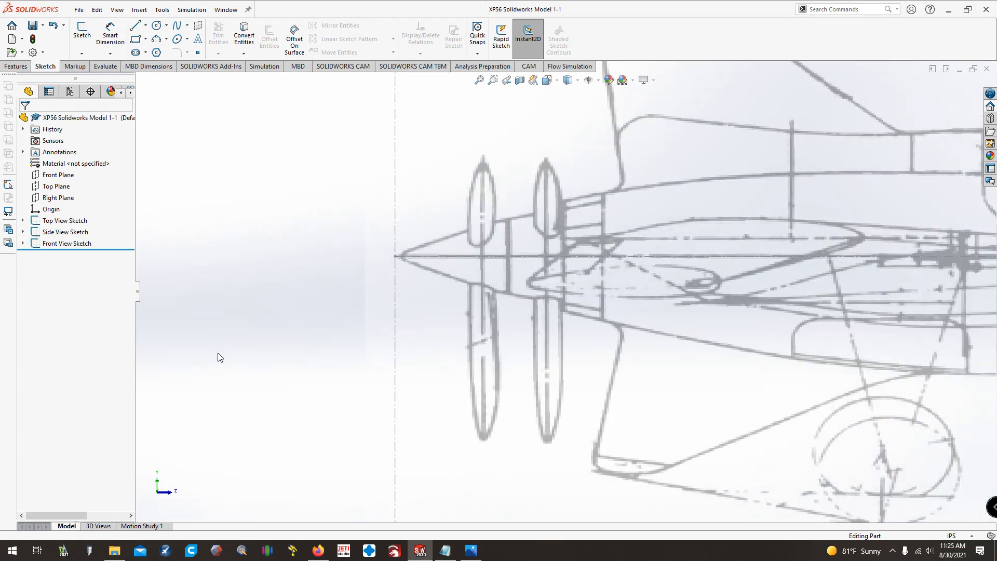
# Start a Revolved Boss/Base sketch on the Right Plane, framing the tail spinner of the side view picture.
pyautogui.press('z')
pyautogui.press('z')
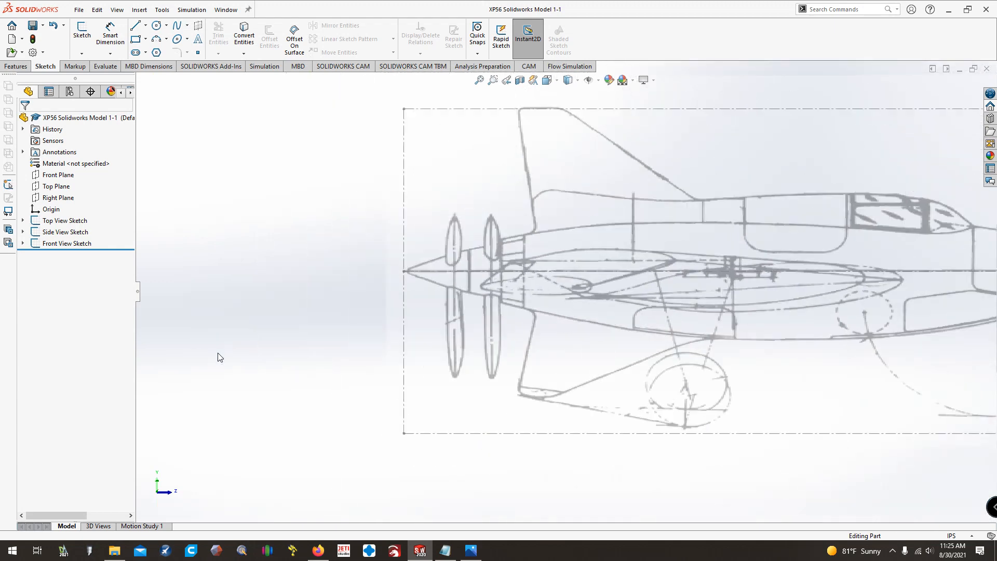
pyautogui.hotkey('ctrl', 'Left')
pyautogui.hotkey('ctrl', 'Left')
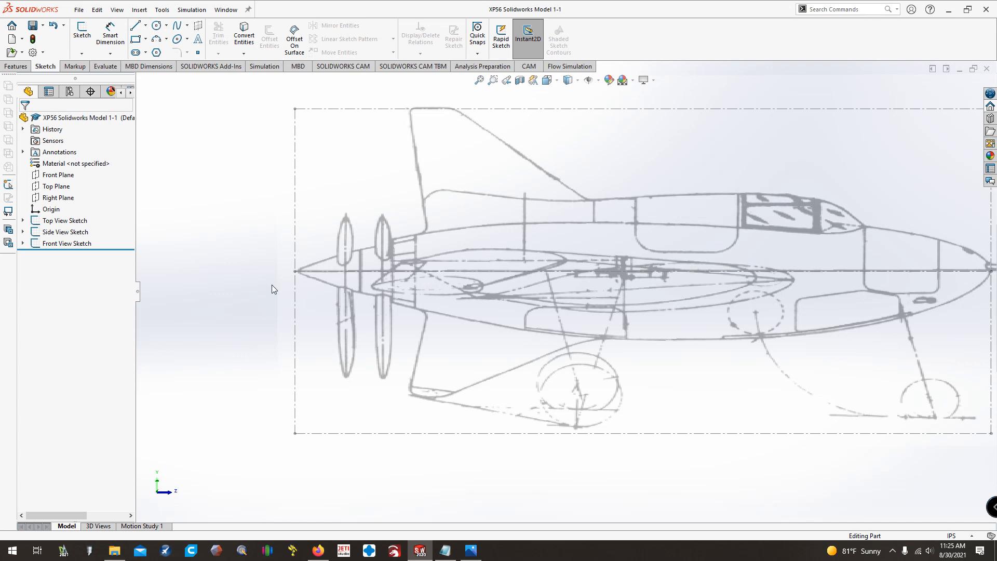
pyautogui.scroll(-5, 391, 269)
pyautogui.scroll(-1, 454, 282)
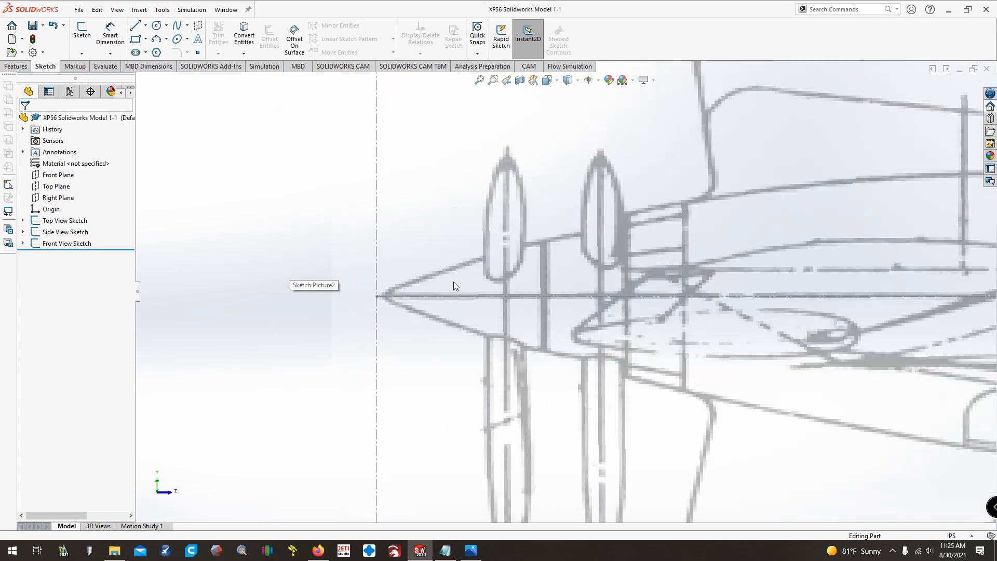
pyautogui.hotkey('ctrl', 'Left')
pyautogui.hotkey('ctrl', 'Left')
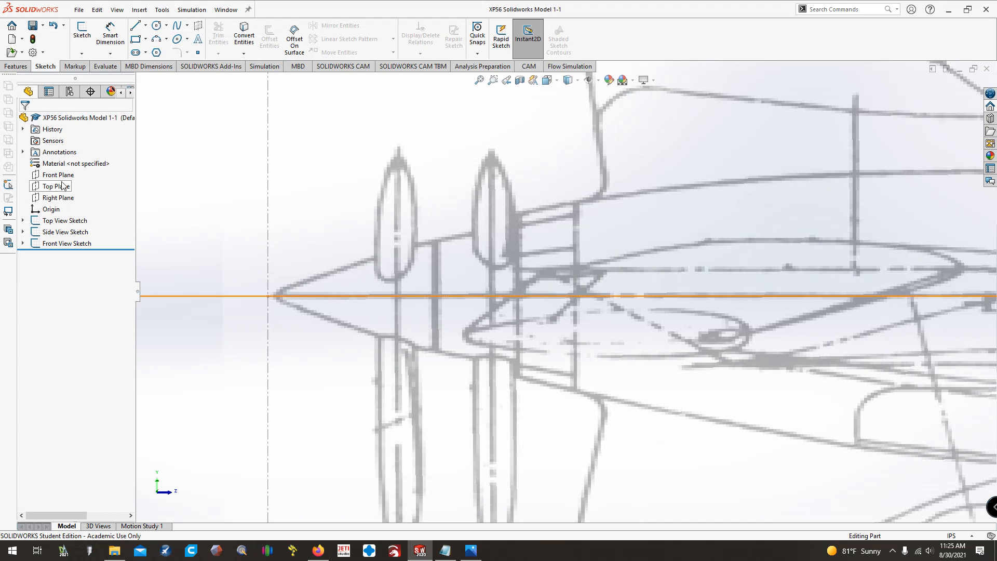
pyautogui.click(58, 198)
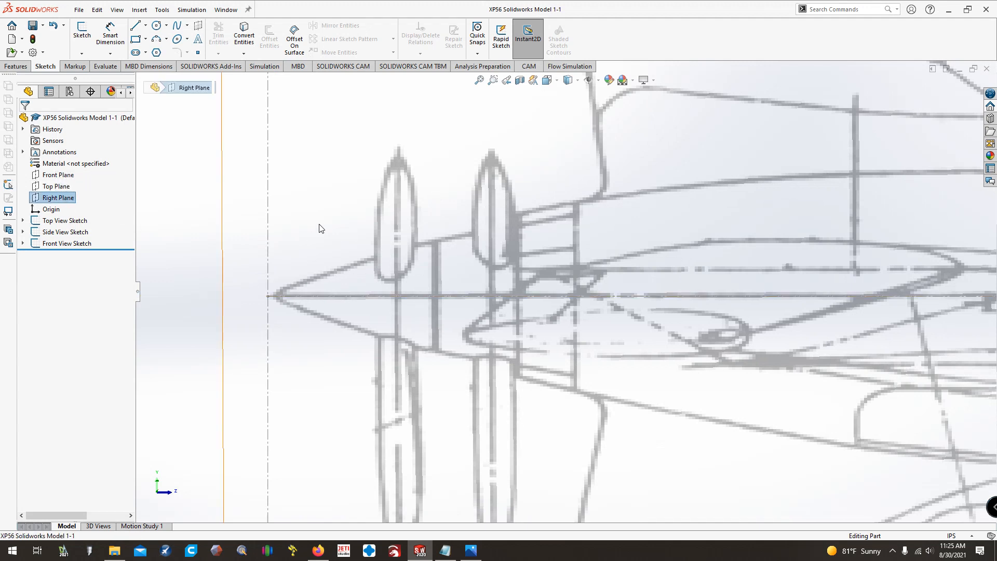
pyautogui.rightClick(56, 201)
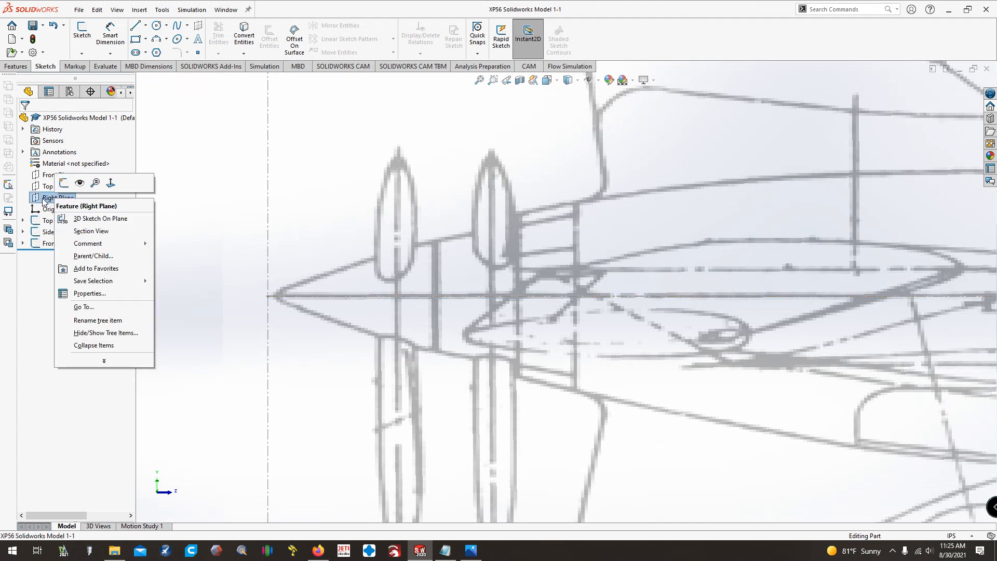
pyautogui.click(45, 202)
pyautogui.click(16, 67)
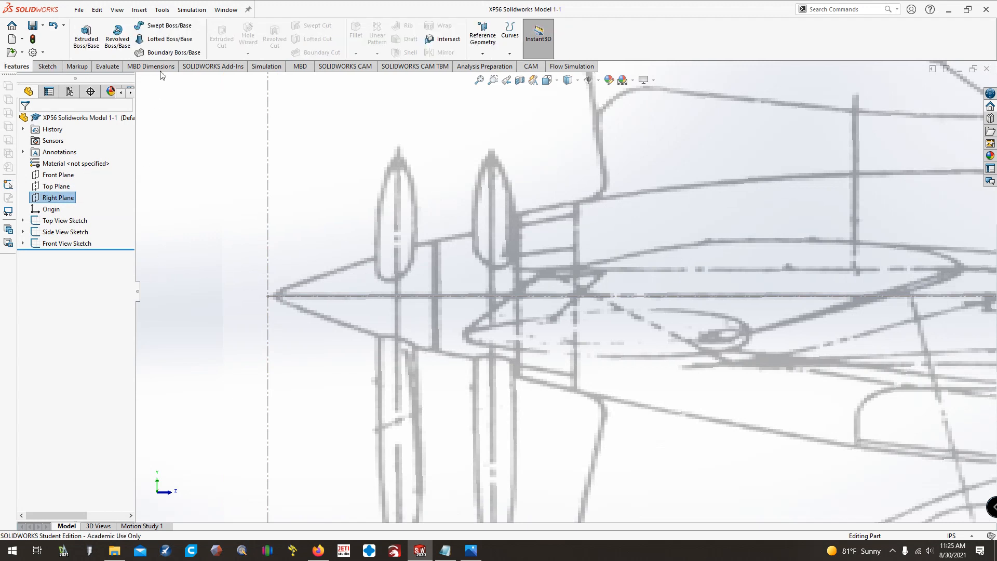
pyautogui.click(125, 46)
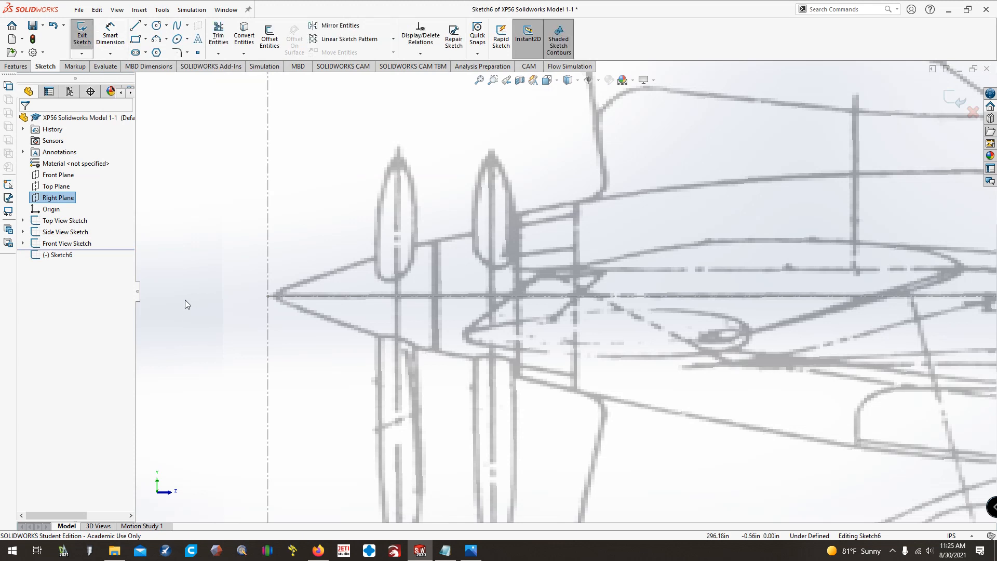
# Draw a horizontal line about 39.9 in long along the centerline, from the reference rectangle's tail edge to just behind the forward propeller.
pyautogui.click(136, 30)
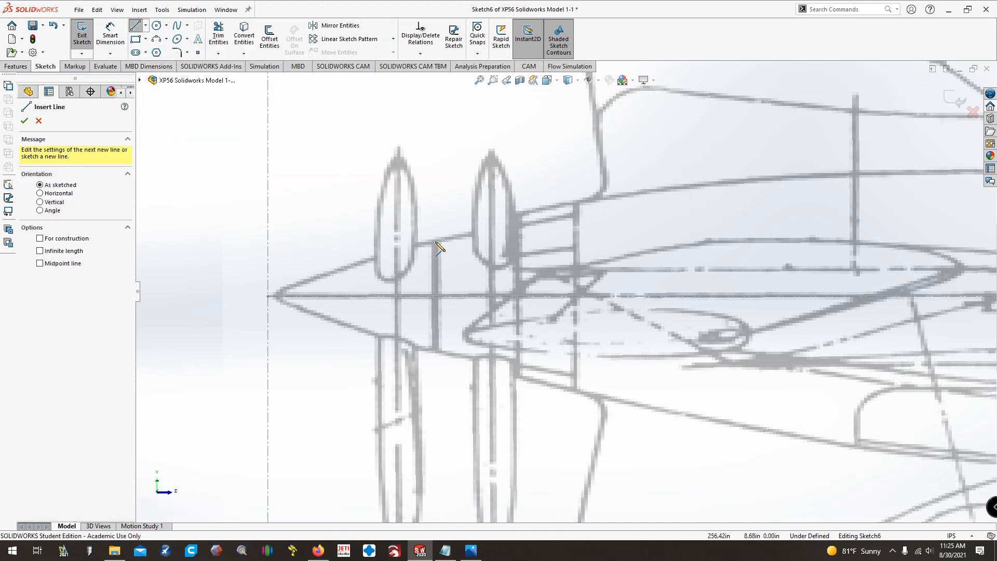
pyautogui.click(269, 297)
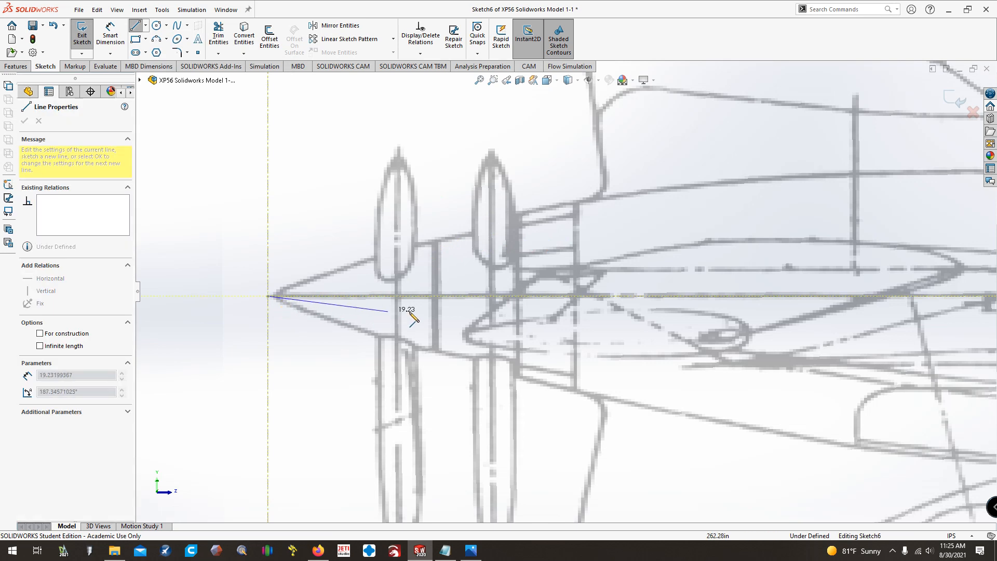
pyautogui.click(520, 297)
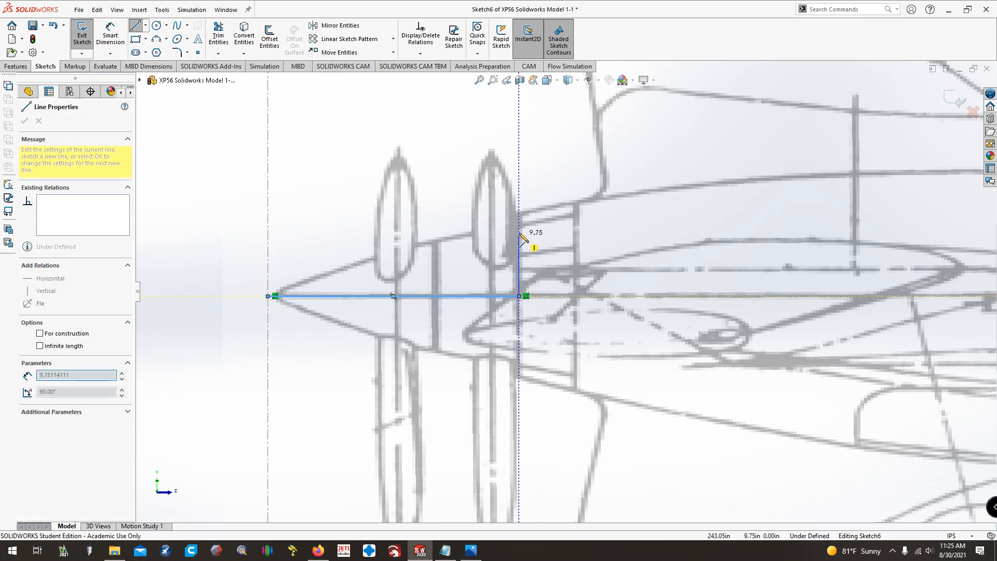
pyautogui.moveTo(520, 296)
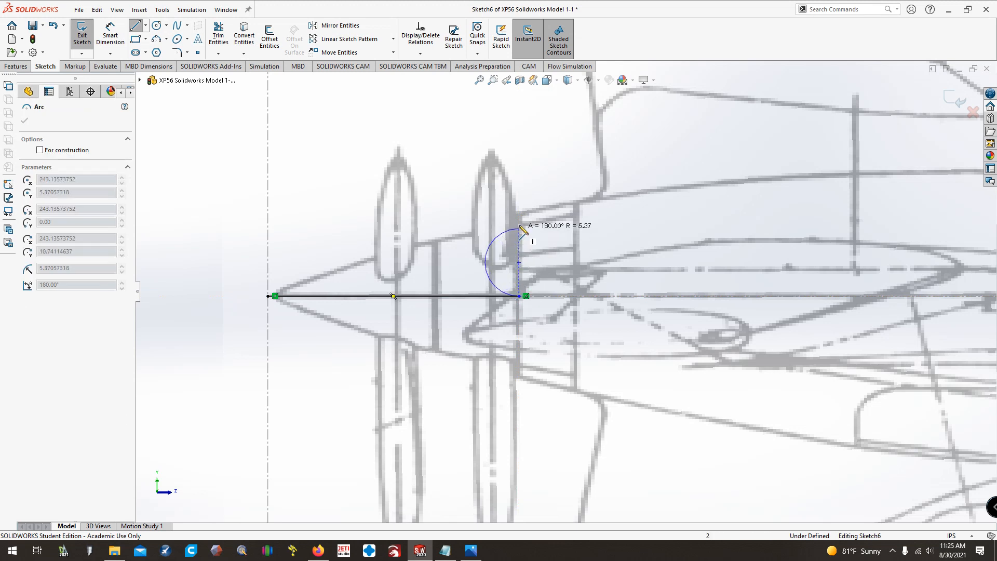
pyautogui.rightClick(508, 251)
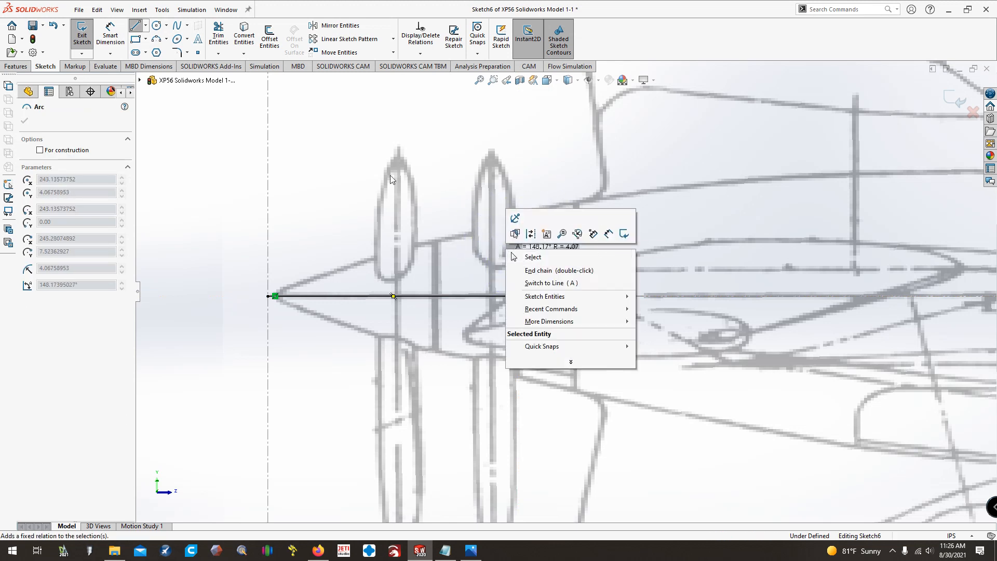
pyautogui.click(522, 173)
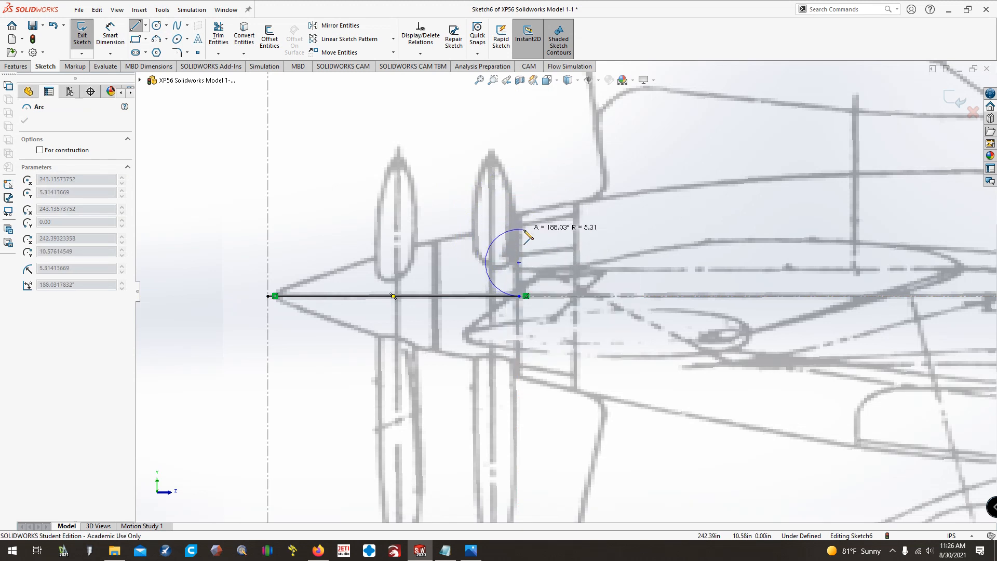
pyautogui.rightClick(546, 141)
pyautogui.press('Escape')
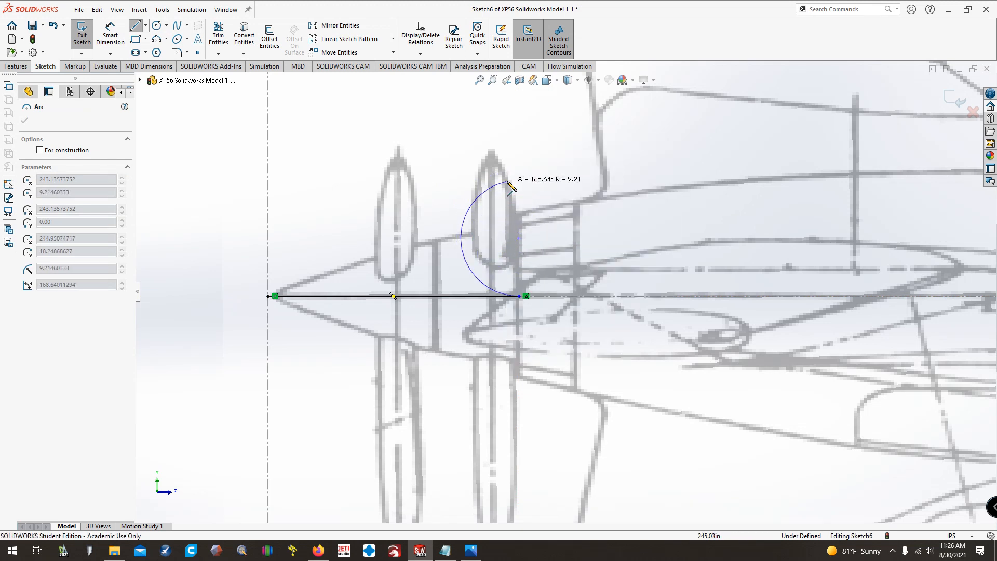
pyautogui.press('Escape')
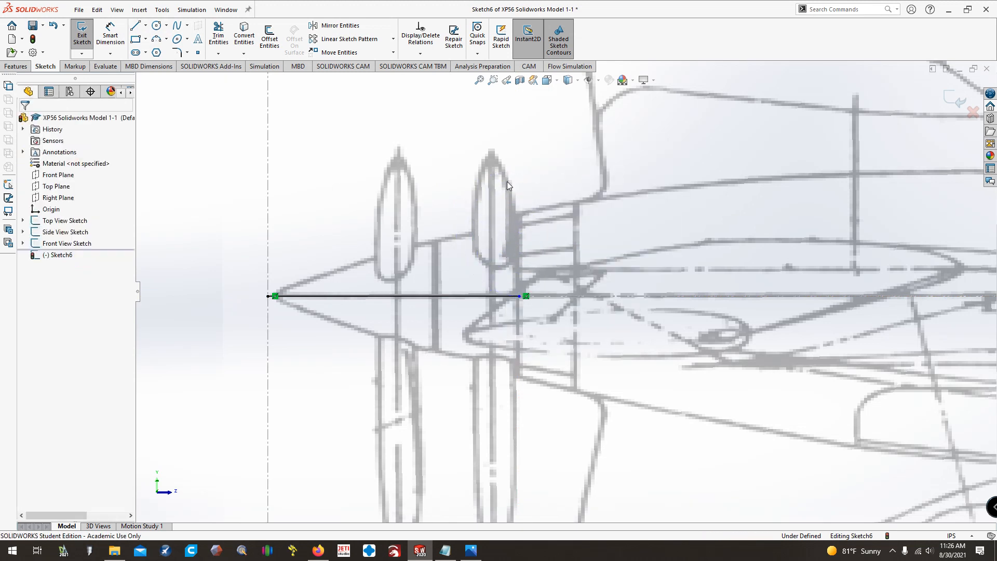
# Draw a vertical line about 12.2 in long upward from the horizontal line's forward end to the spinner outline.
pyautogui.click(135, 26)
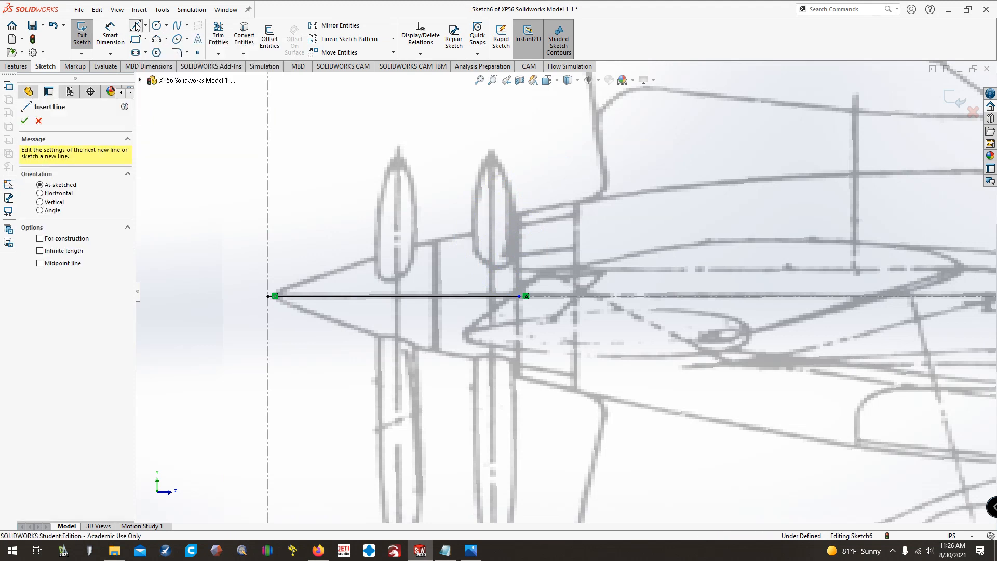
pyautogui.click(519, 296)
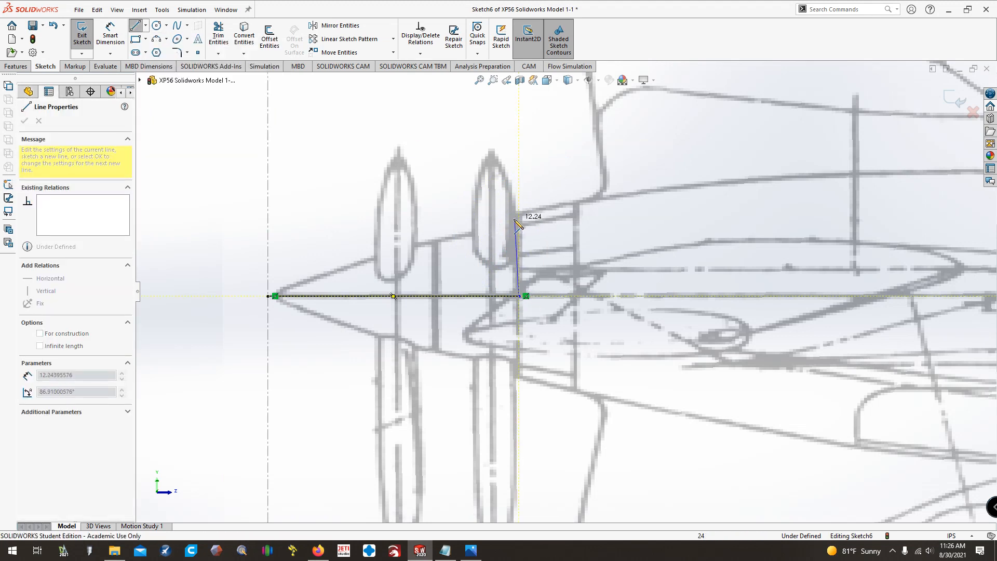
pyautogui.click(519, 219)
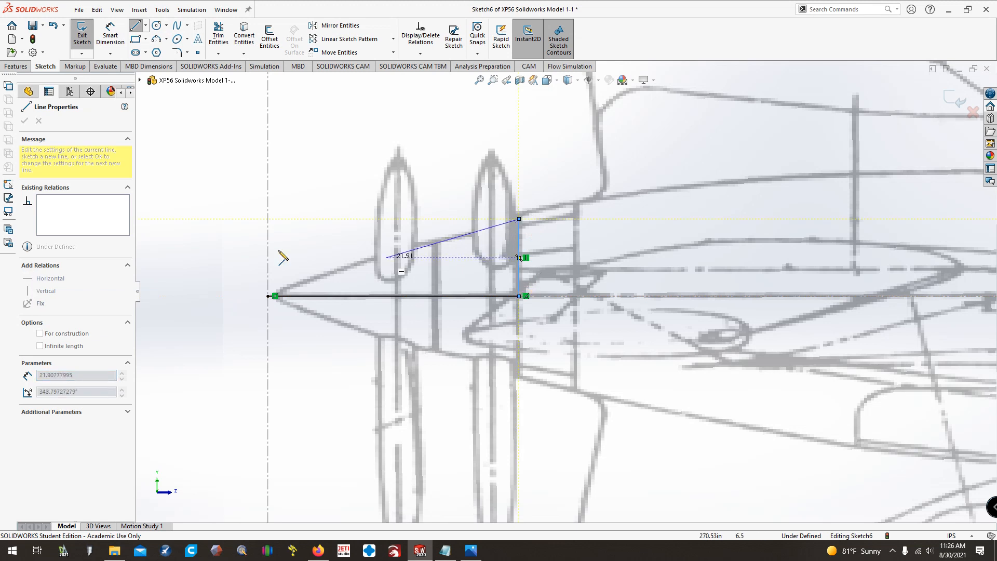
pyautogui.press('Escape')
# Dimension the vertical line's upper endpoint from the horizontal centerline at 12.5 in.
pyautogui.click(110, 35)
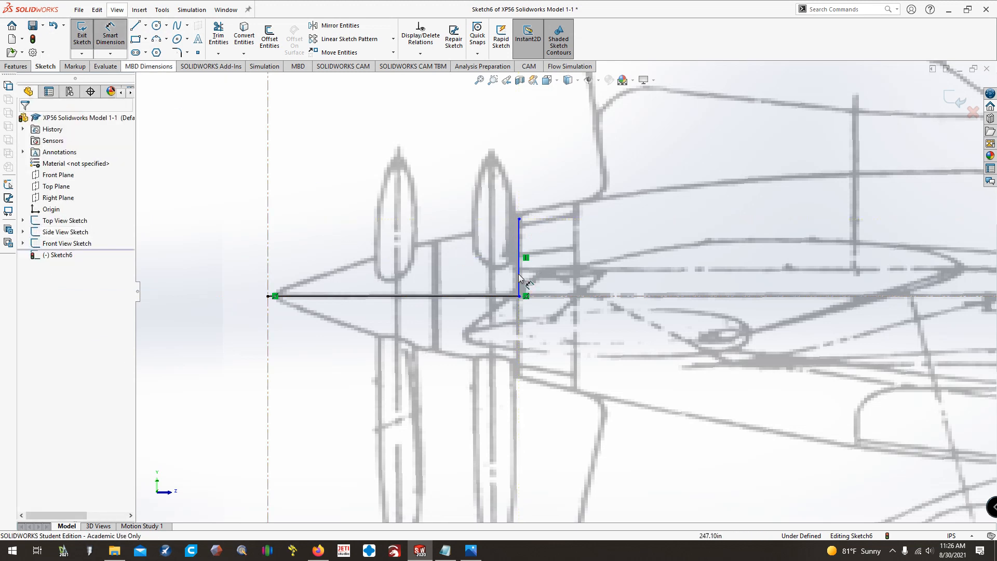
pyautogui.click(519, 219)
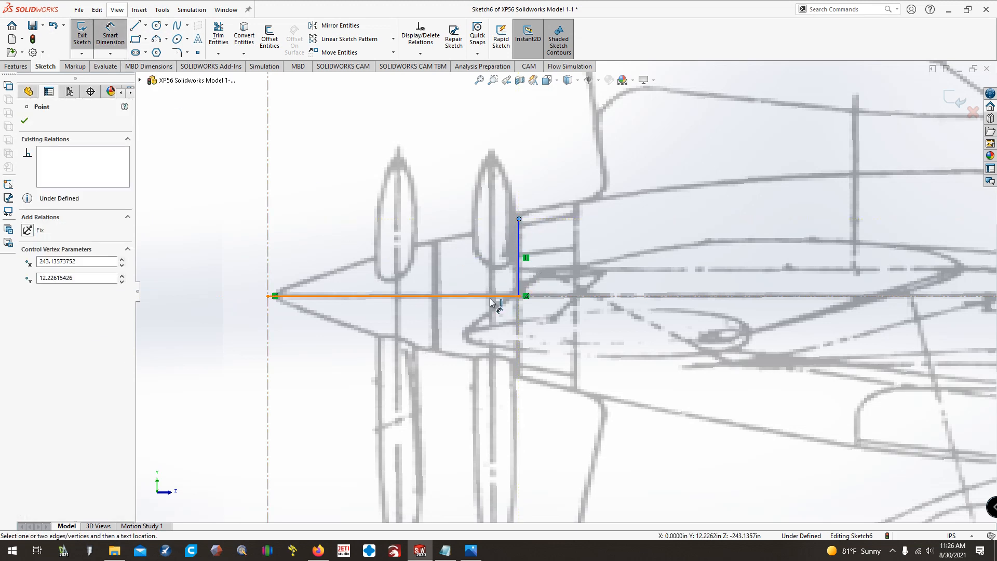
pyautogui.click(497, 297)
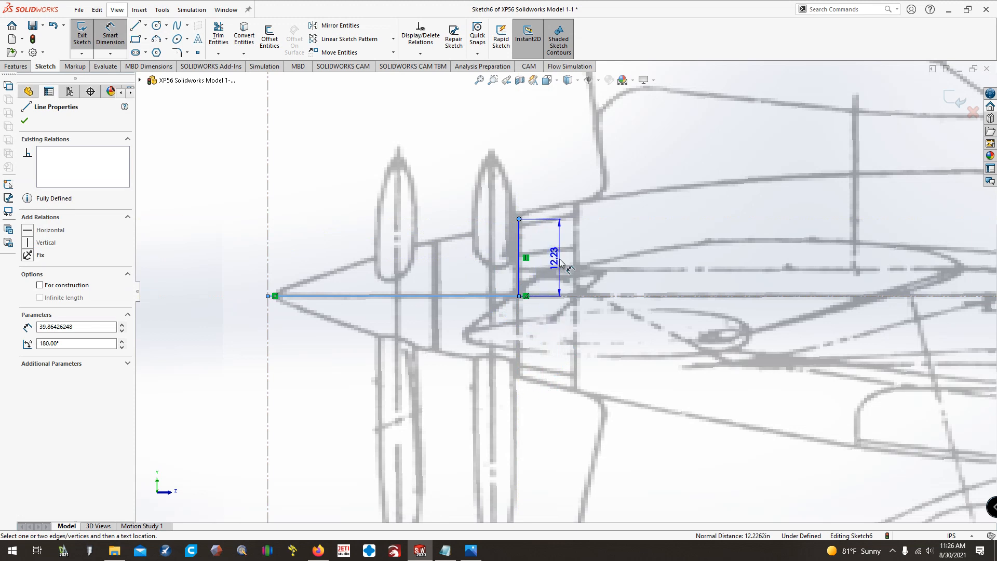
pyautogui.click(561, 259)
pyautogui.write('12.5')
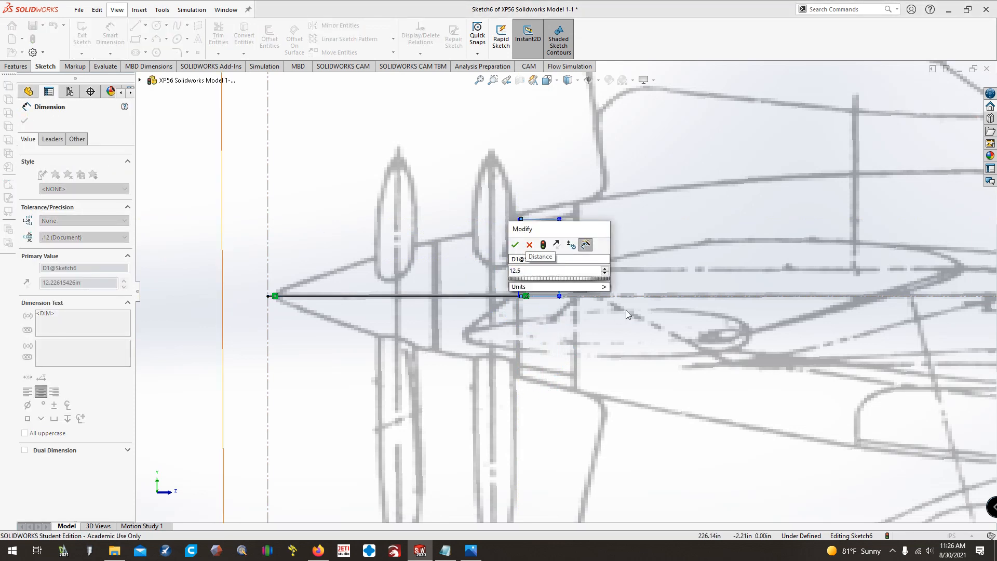
pyautogui.press('Return')
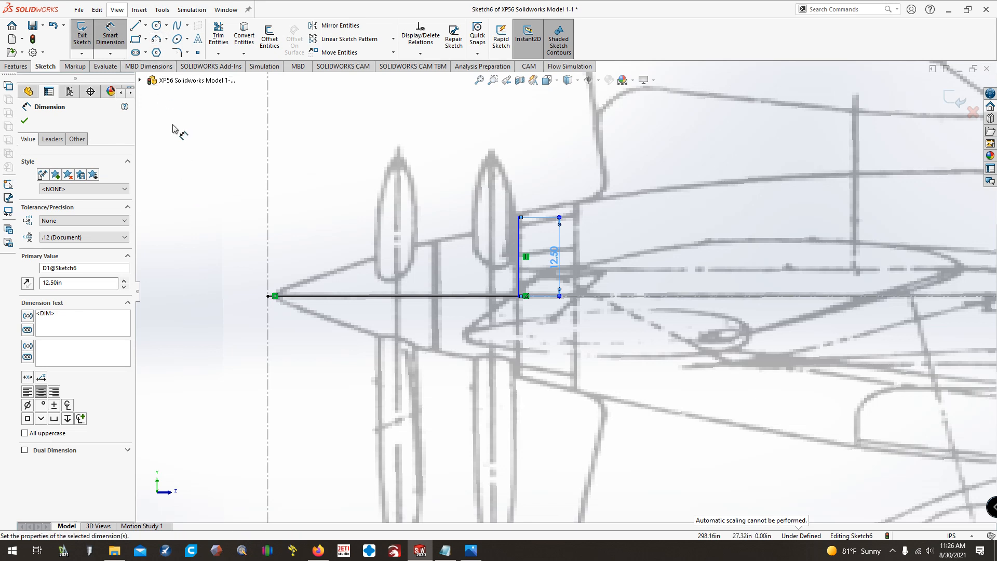
pyautogui.press('Escape')
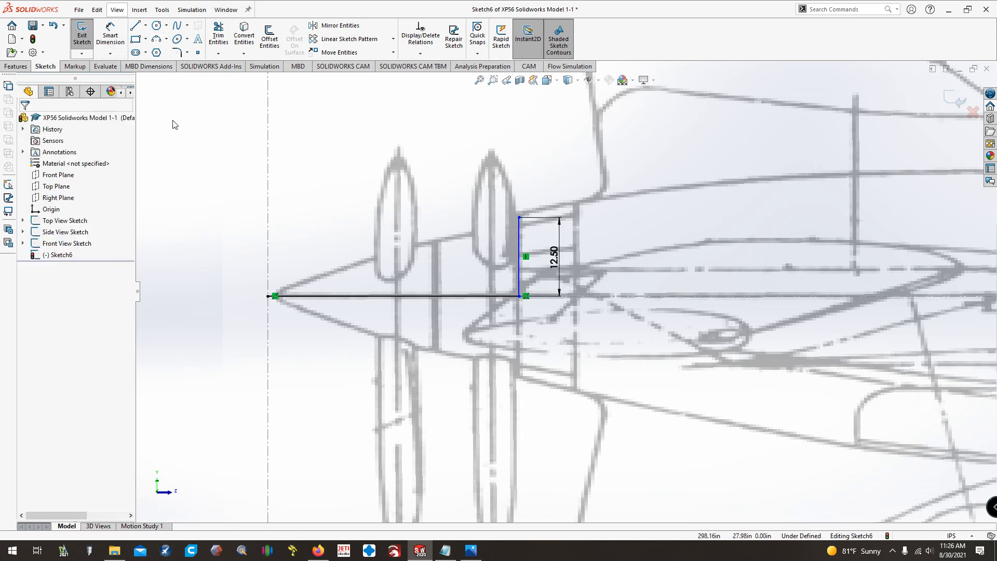
# Try a 3 Point Arc of about 188 in radius from the vertical line's upper end to the spinner tip, and undo it.
pyautogui.click(166, 38)
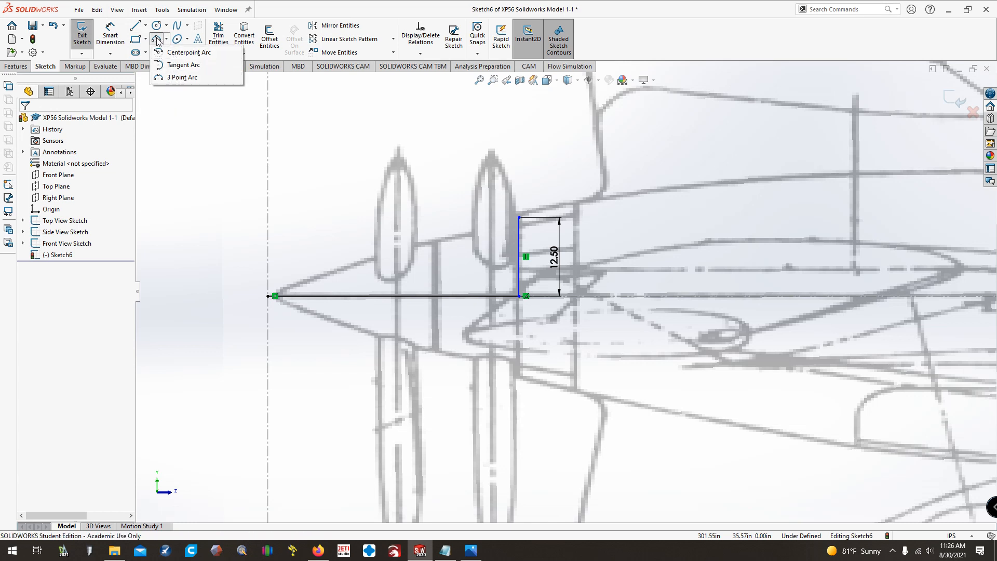
pyautogui.click(170, 80)
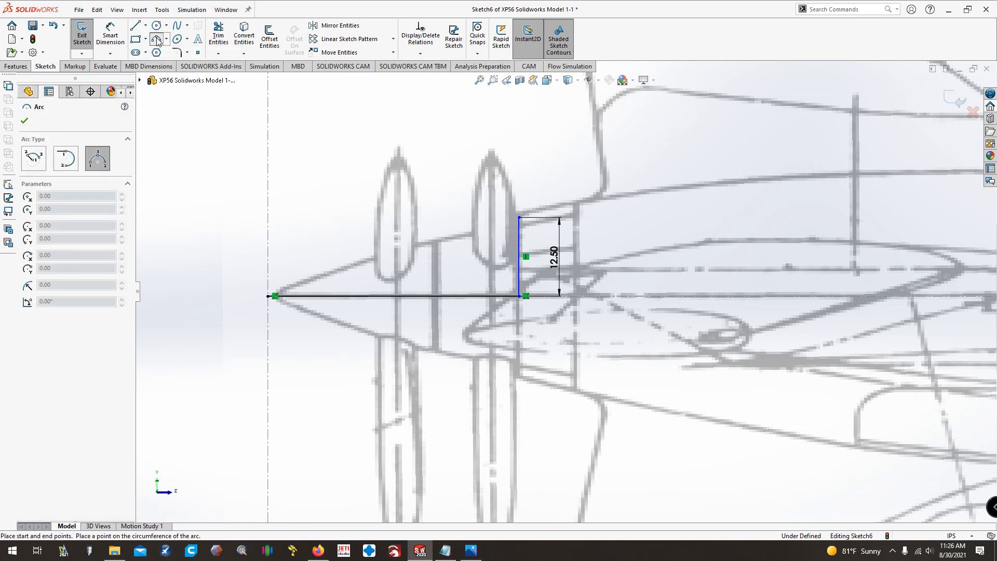
pyautogui.click(519, 218)
pyautogui.click(274, 295)
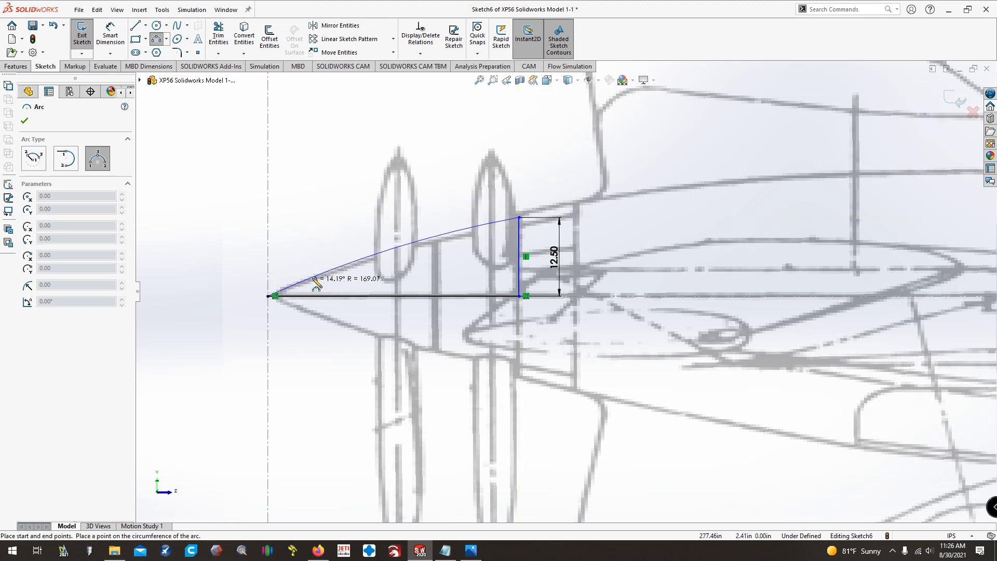
pyautogui.click(371, 260)
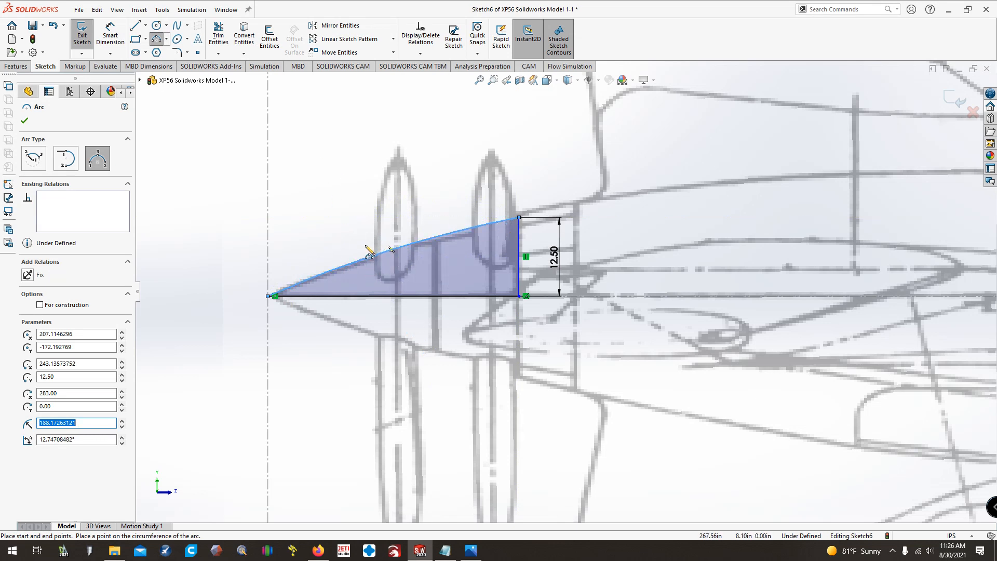
pyautogui.hotkey('ctrl', 'z')
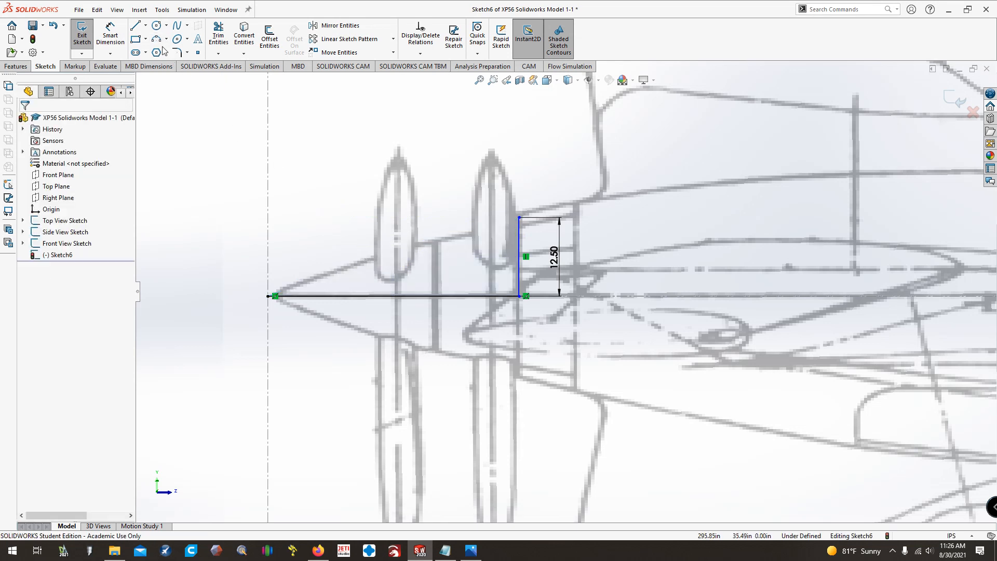
# Draw a 3 Point Arc of about 229 in radius from the vertical line's upper end to the tail end of the horizontal line.
pyautogui.click(520, 219)
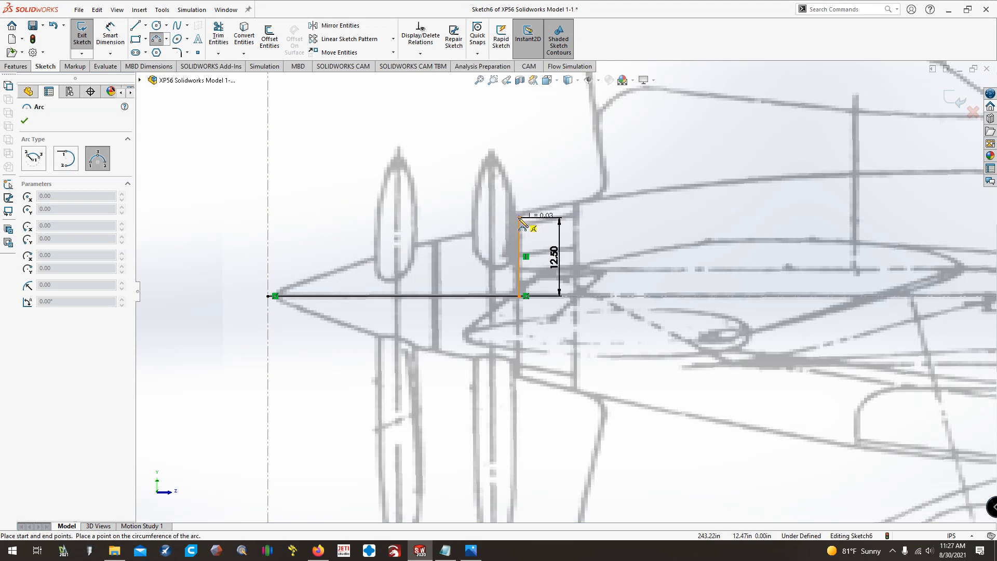
pyautogui.click(268, 296)
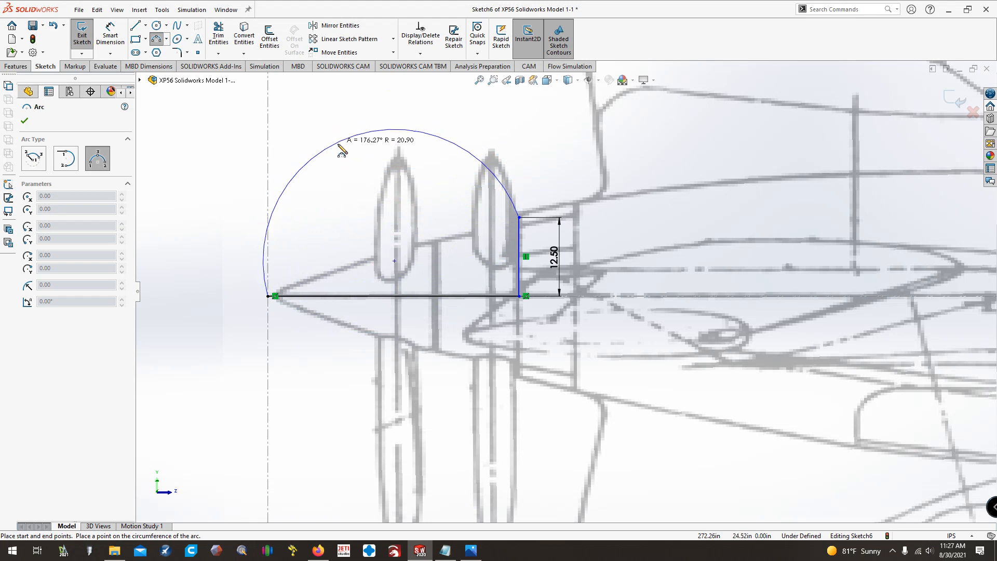
pyautogui.click(392, 253)
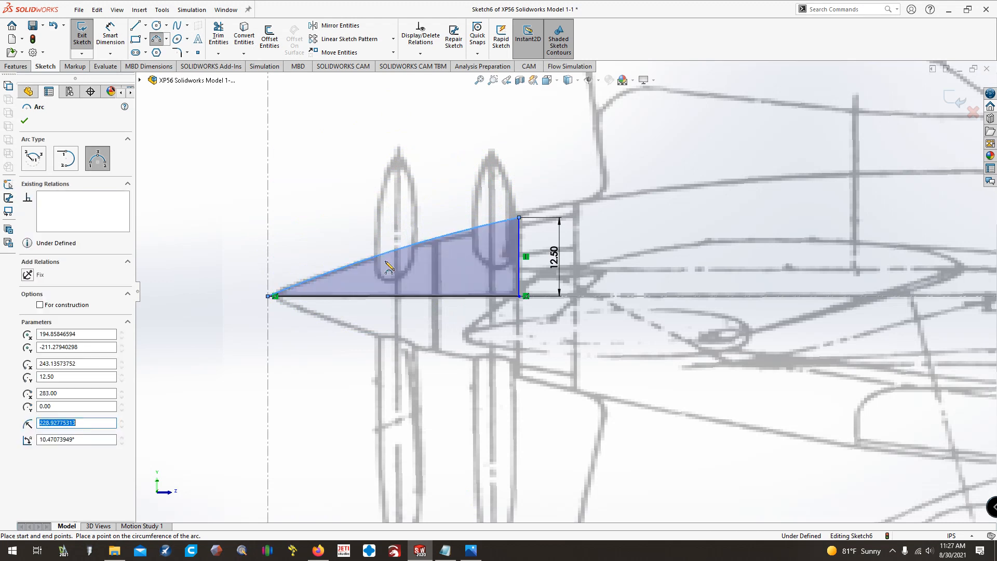
pyautogui.press('Escape')
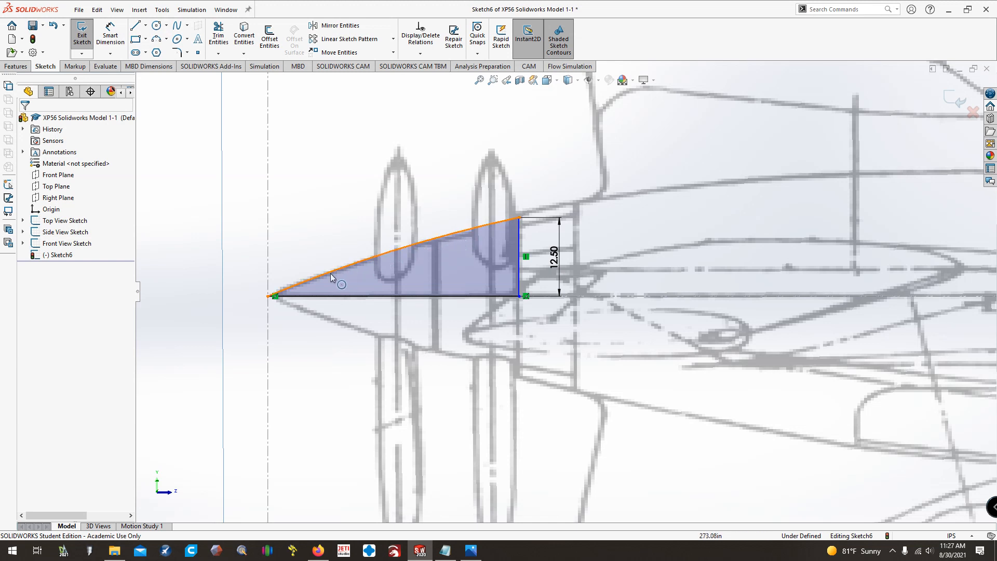
# Delete the vertical line's 12.5 in dimension and move its upper endpoint down to a height of about 11.8 in.
pyautogui.doubleClick(560, 265)
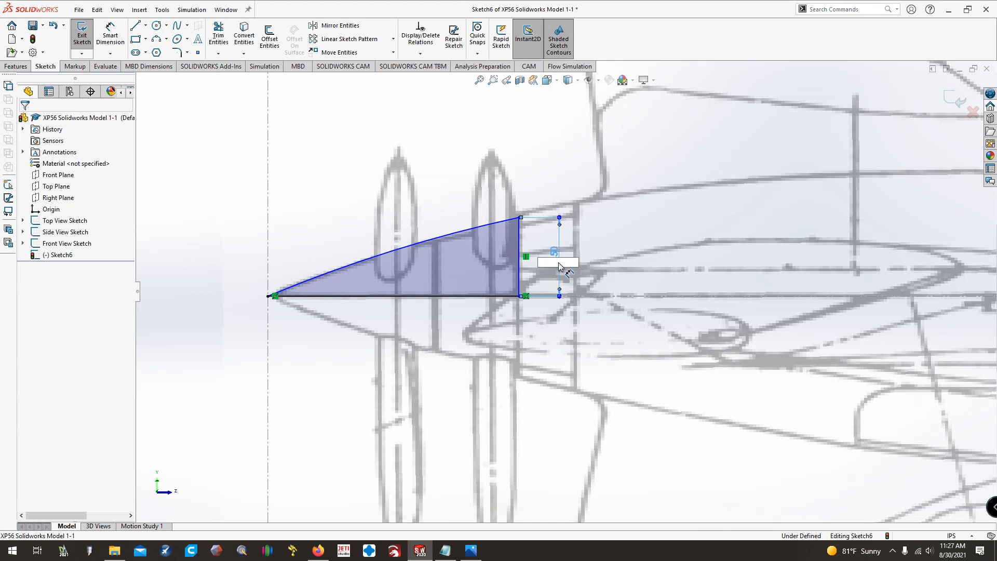
pyautogui.press('Return')
pyautogui.click(560, 239)
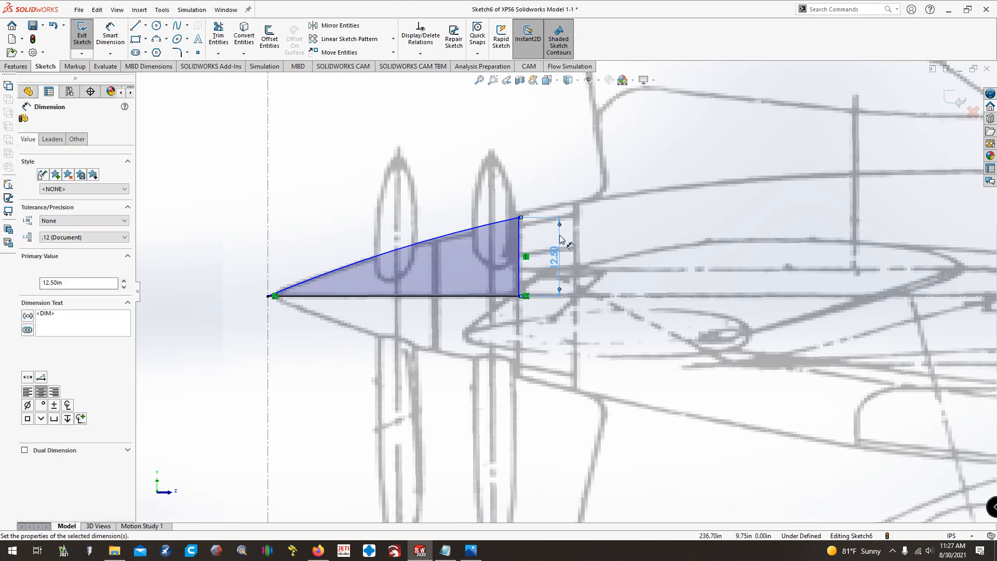
pyautogui.click(576, 233)
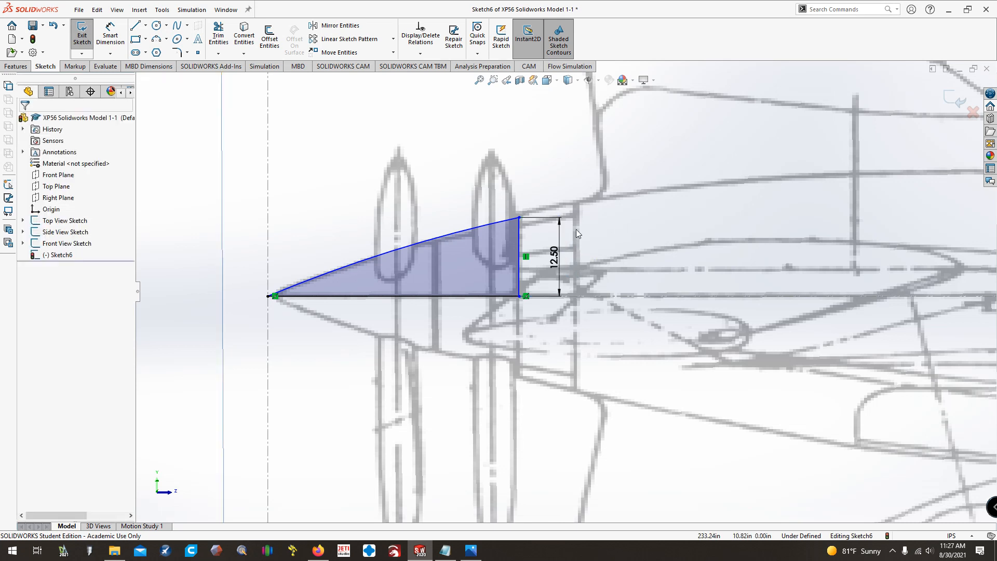
pyautogui.click(561, 238)
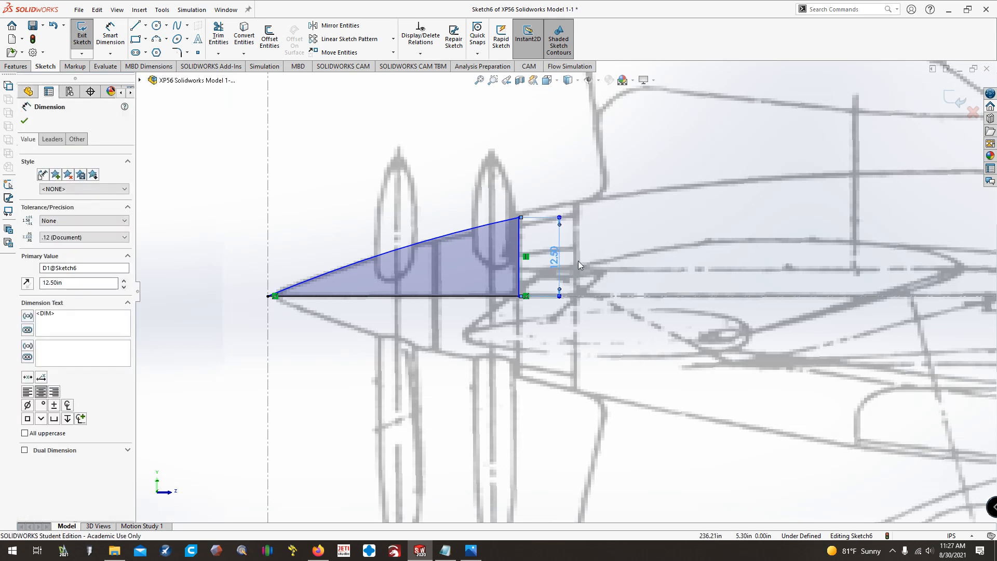
pyautogui.press('Delete')
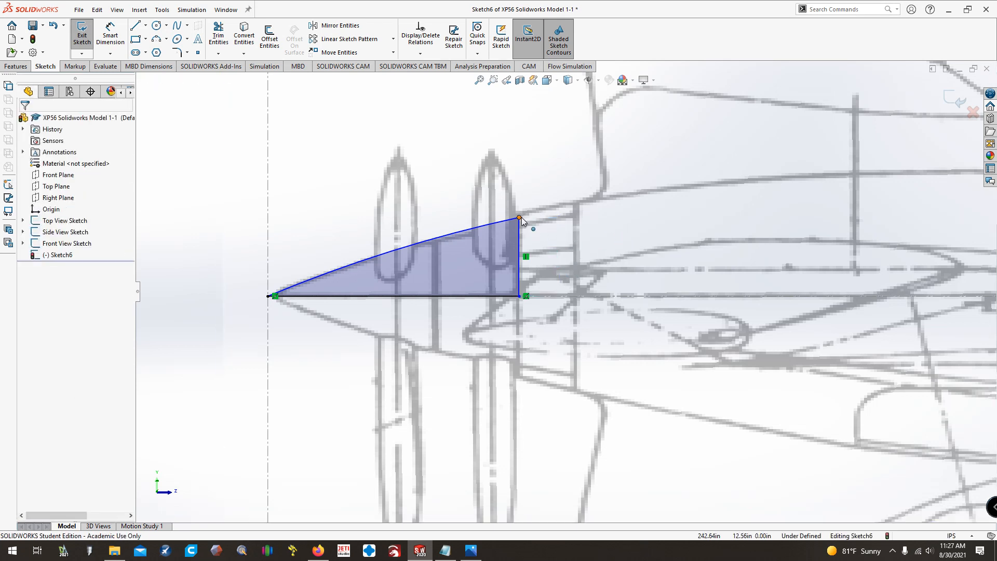
pyautogui.click(520, 217)
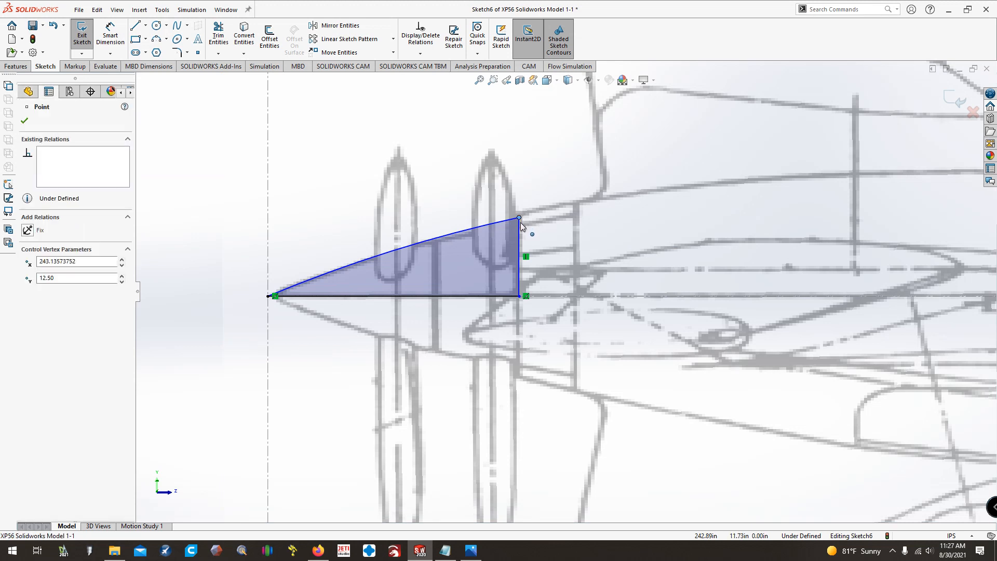
pyautogui.moveTo(519, 218); pyautogui.dragTo(518, 223)
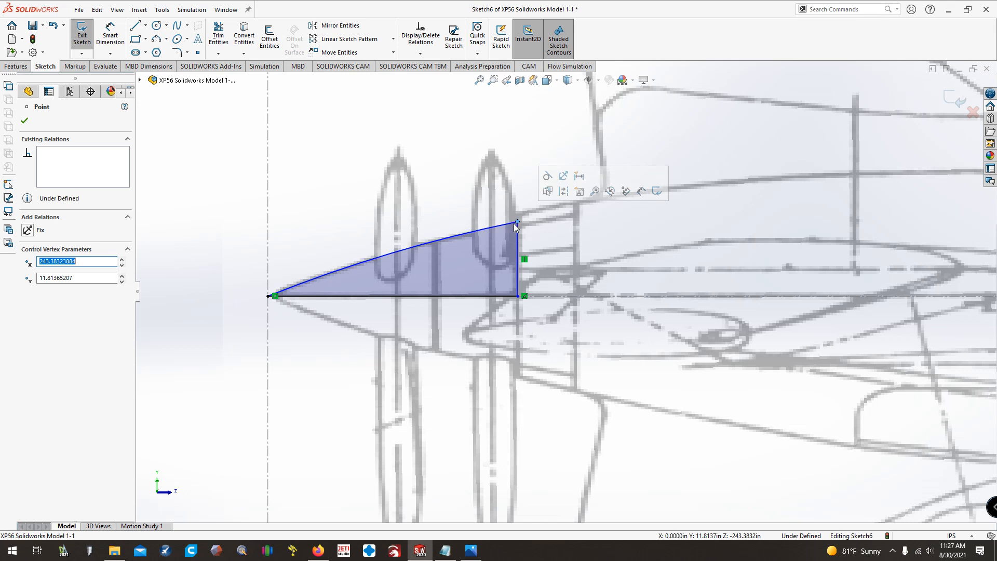
# Dimension the vertical line's length at 11.875 in.
pyautogui.click(118, 40)
pyautogui.click(517, 257)
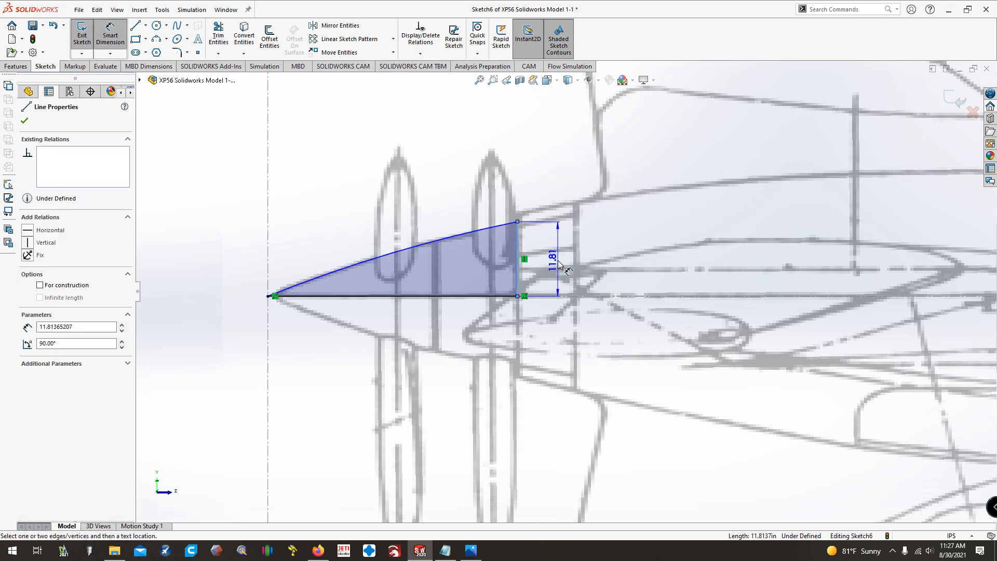
pyautogui.click(558, 260)
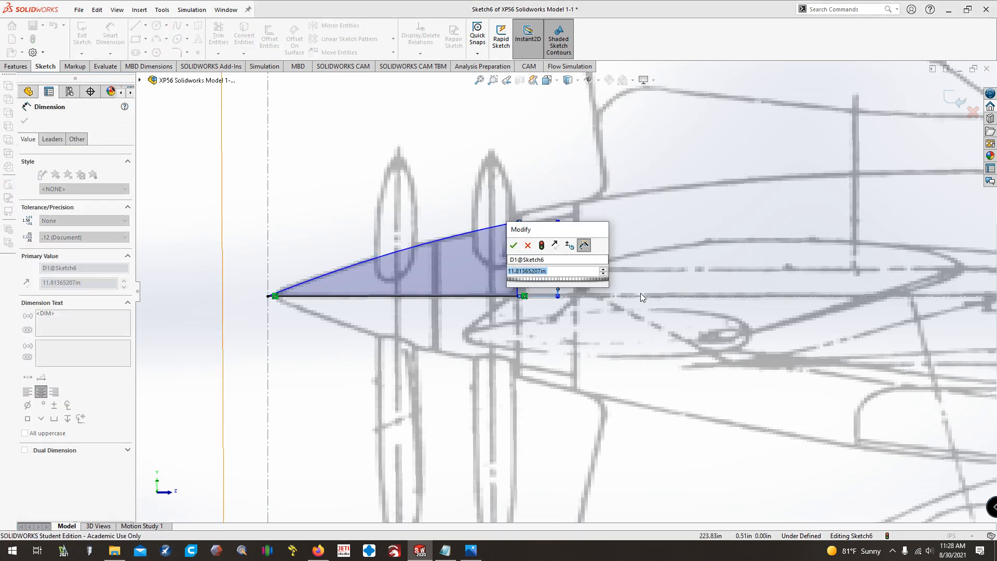
pyautogui.write('11')
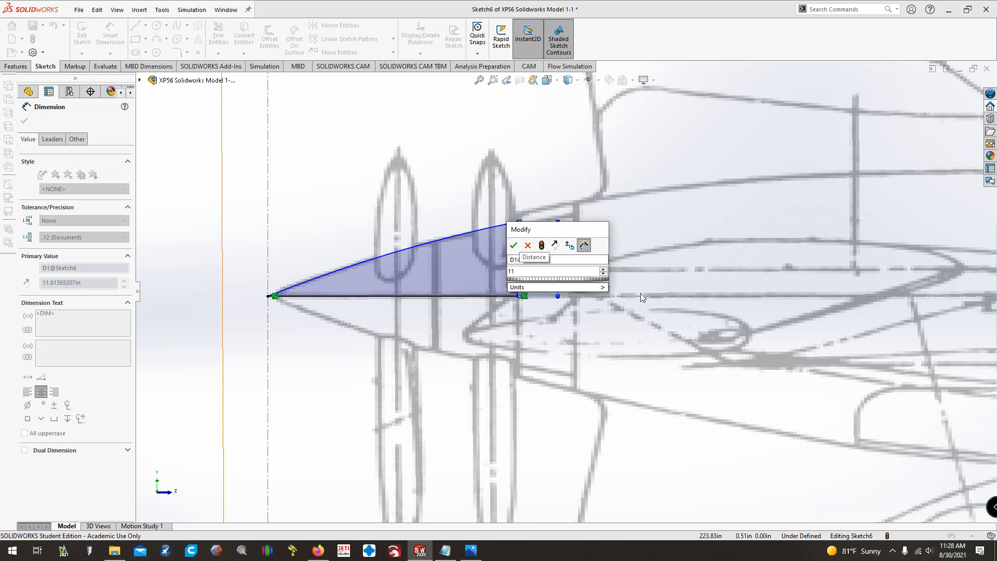
pyautogui.write('.875')
pyautogui.press('Return')
pyautogui.press('Escape')
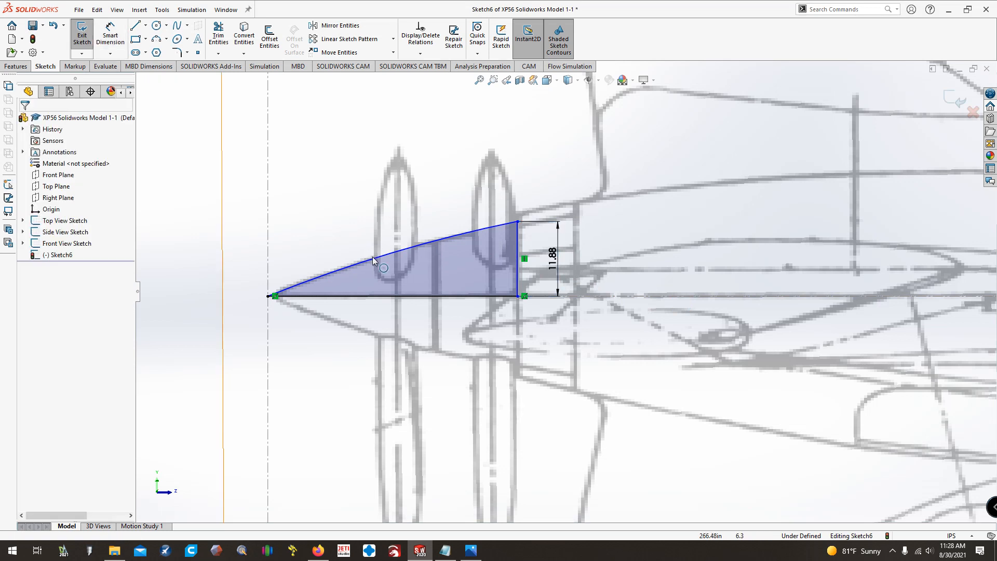
# Reshape the arc to follow the blueprint's spinner outline and dimension its radius at about 159.25 in.
pyautogui.click(375, 256)
pyautogui.moveTo(373, 249)
pyautogui.mouseDown()
pyautogui.moveTo(367, 239)
pyautogui.moveTo(378, 255)
pyautogui.mouseUp()
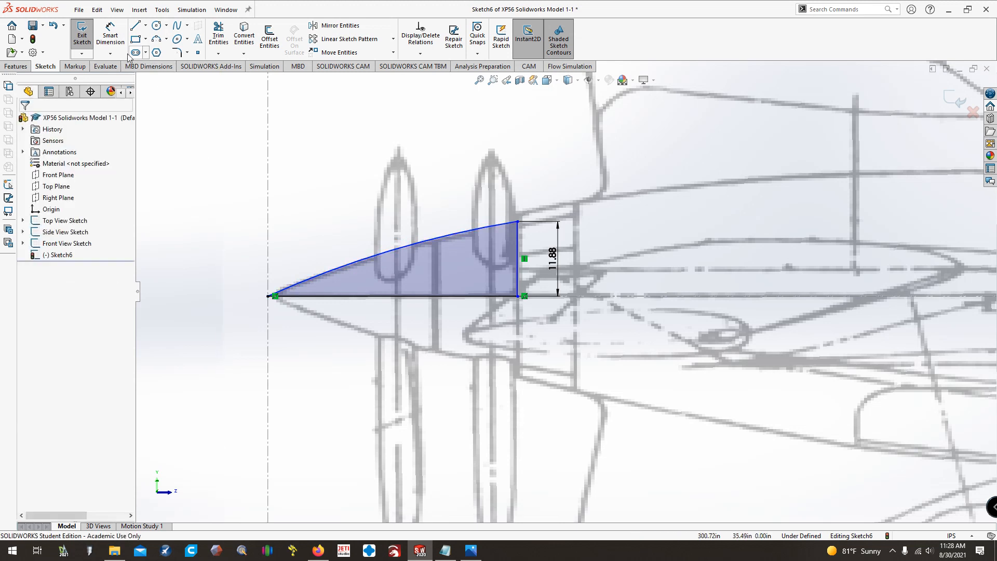
pyautogui.click(110, 36)
pyautogui.click(398, 248)
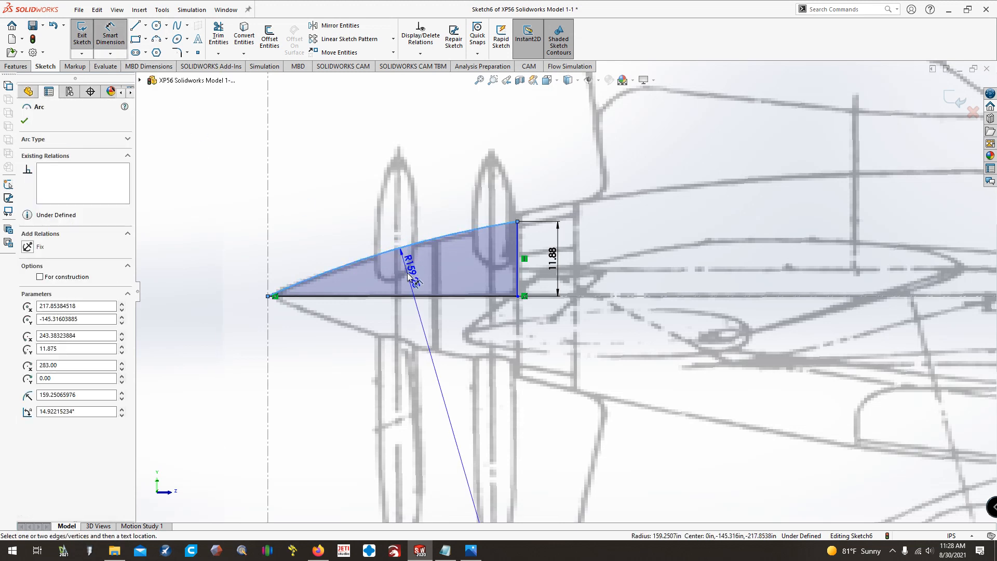
pyautogui.click(436, 283)
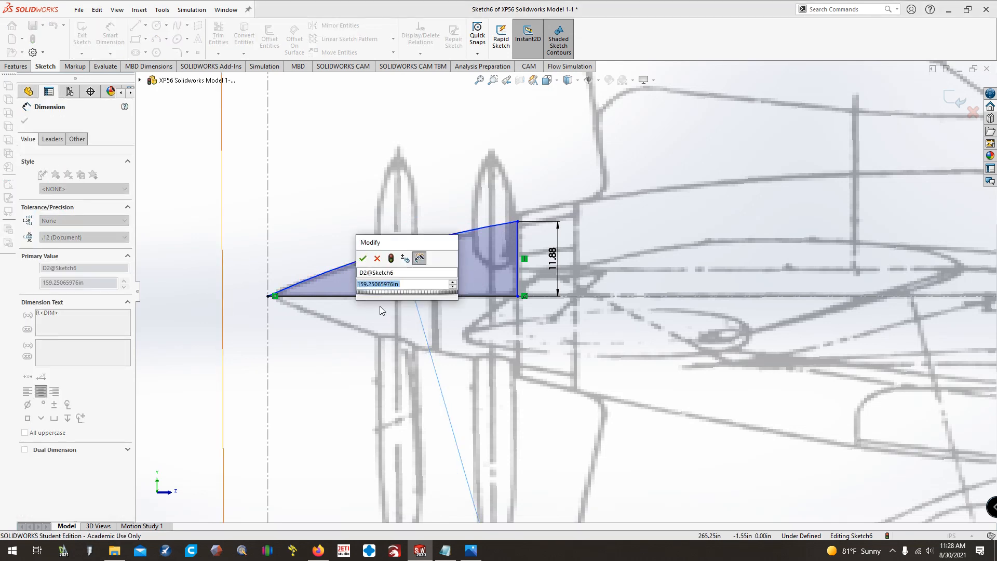
pyautogui.press('Return')
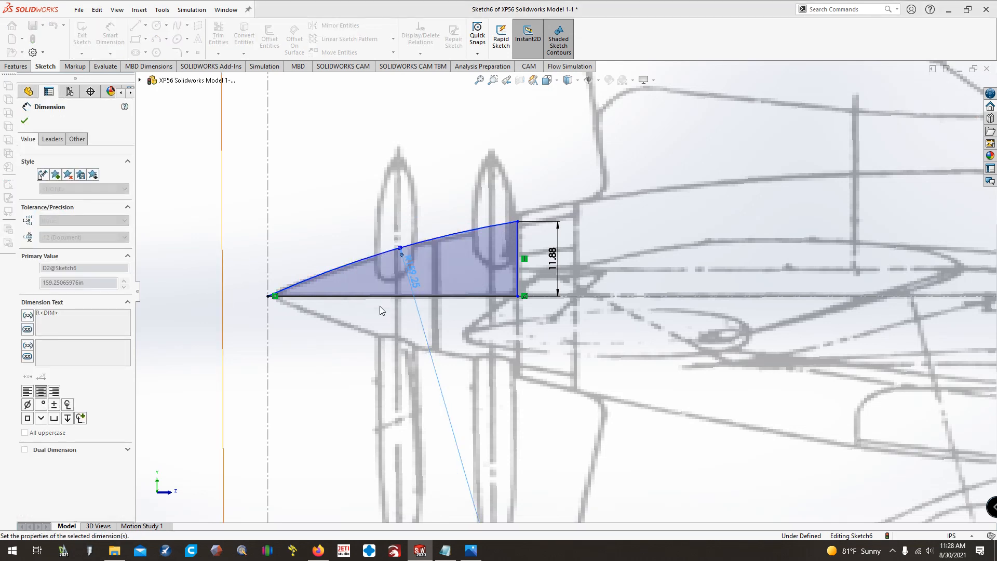
pyautogui.click(233, 303)
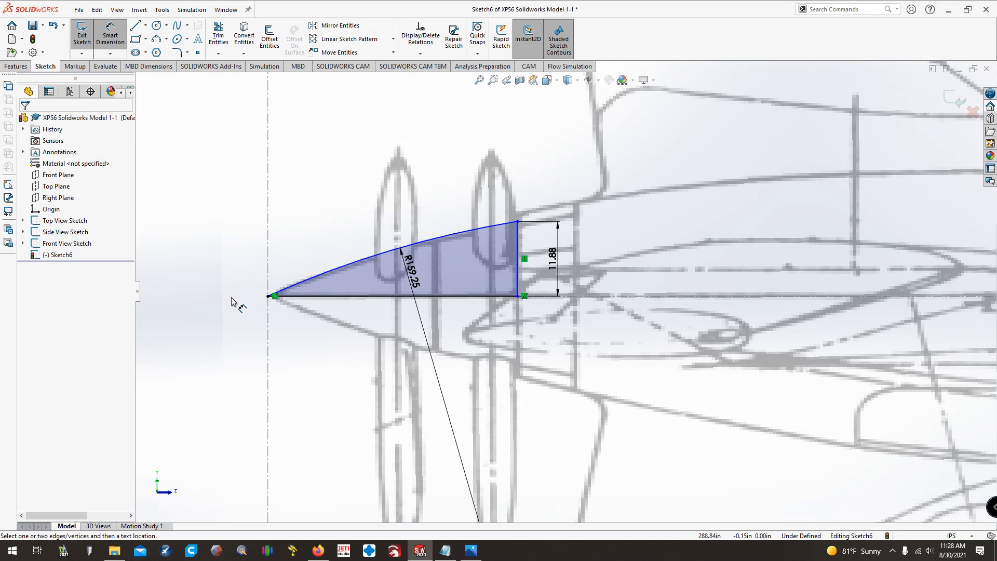
# Start a 360° Revolve of the spinner profile with the horizontal centerline as the axis of revolution.
pyautogui.click(83, 41)
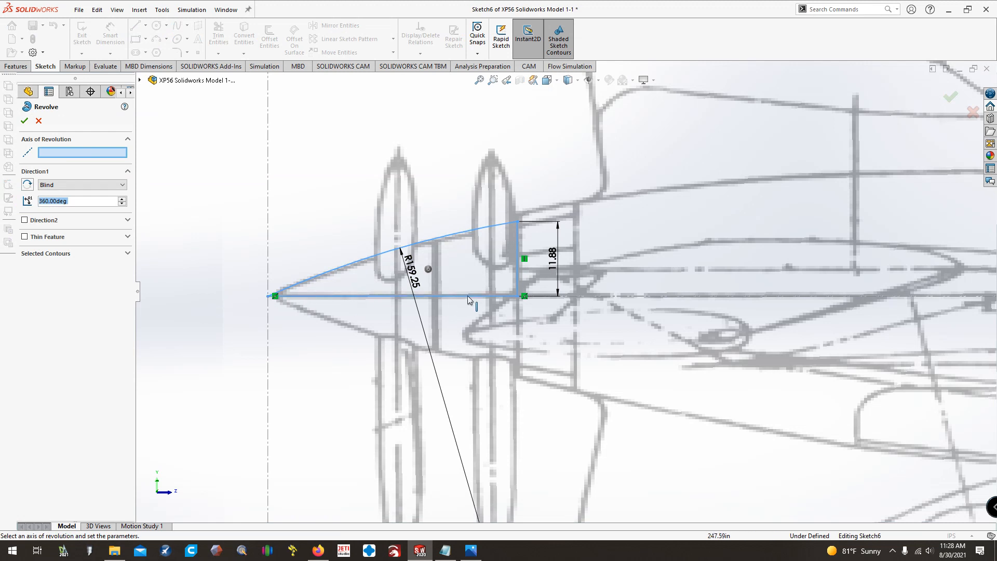
pyautogui.click(443, 296)
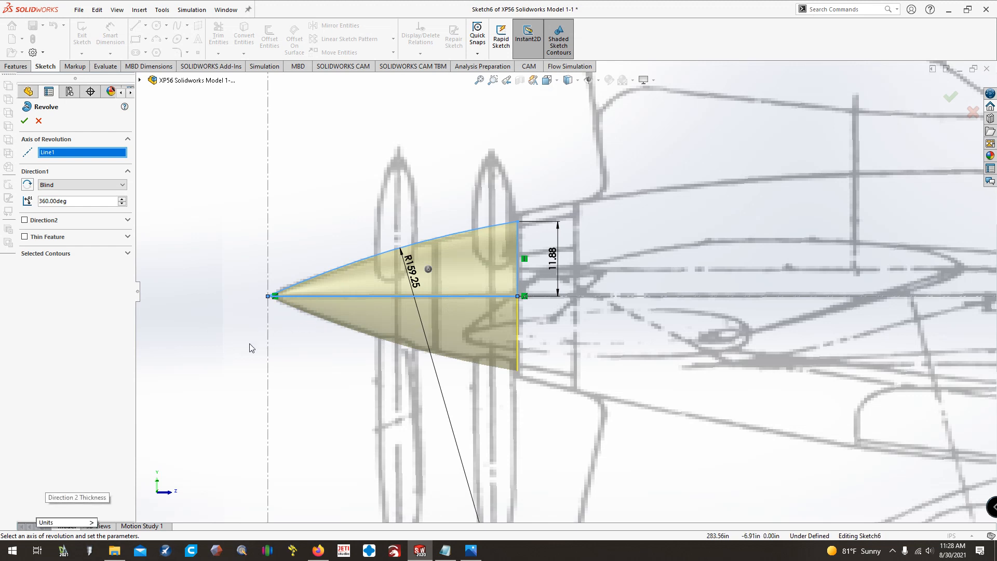
# Examine the spinner's revolve preview against the blueprint sketches from several angles.
pyautogui.press('Left')
pyautogui.press('Left')
pyautogui.press('Up')
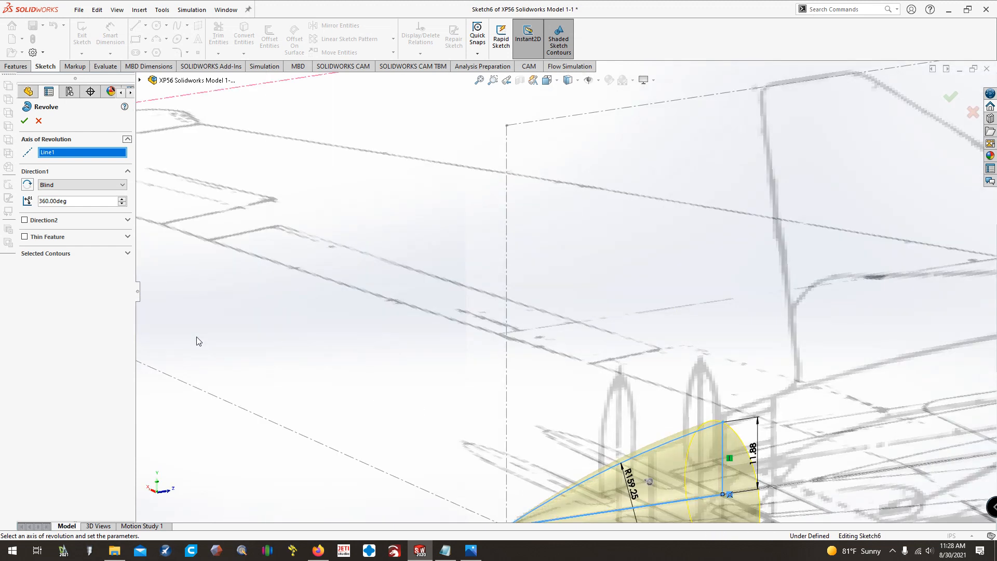
pyautogui.press('Down')
pyautogui.press('Down')
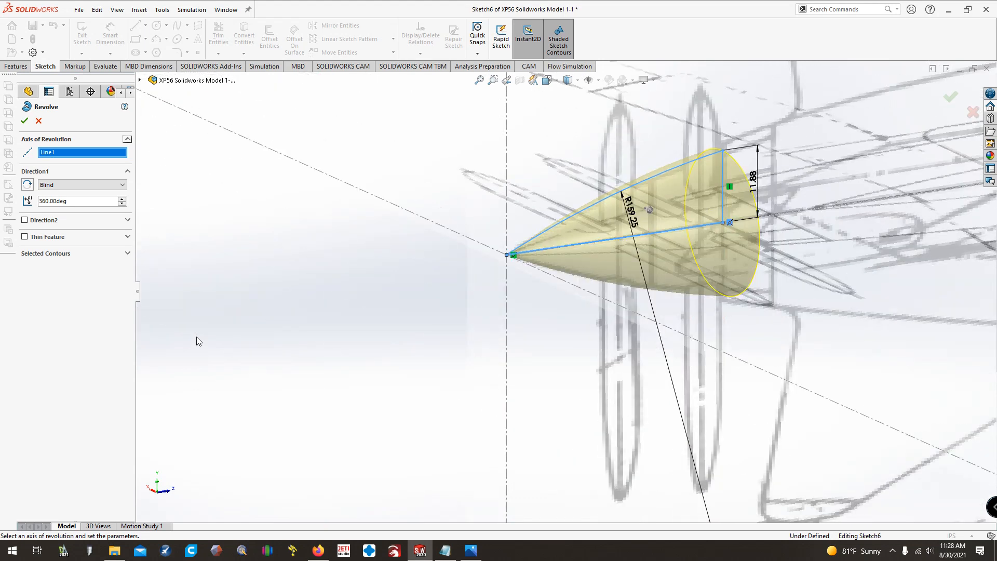
pyautogui.press('Down')
pyautogui.press('Down')
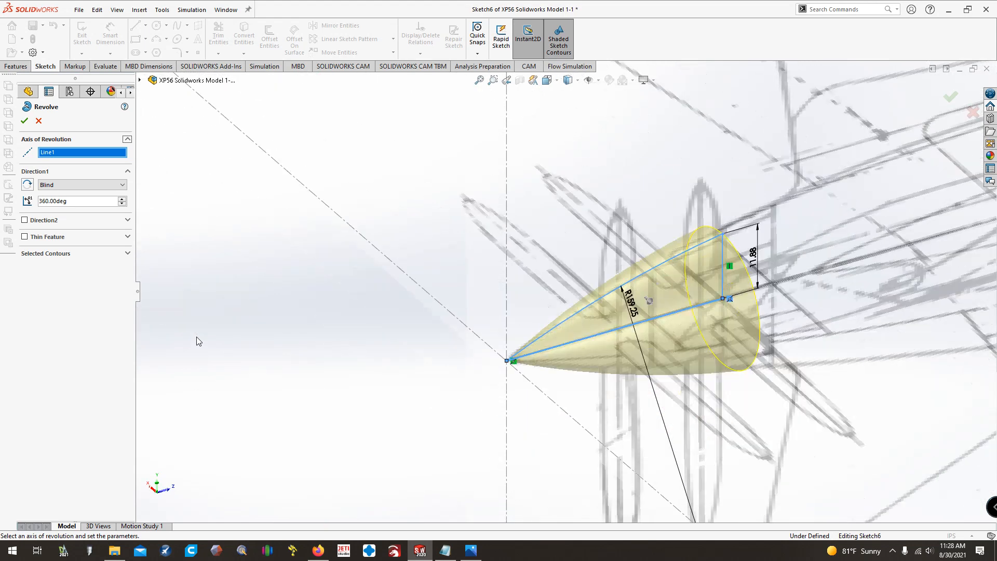
pyautogui.press('Left')
pyautogui.press('Down')
pyautogui.press('Down')
pyautogui.press('Down')
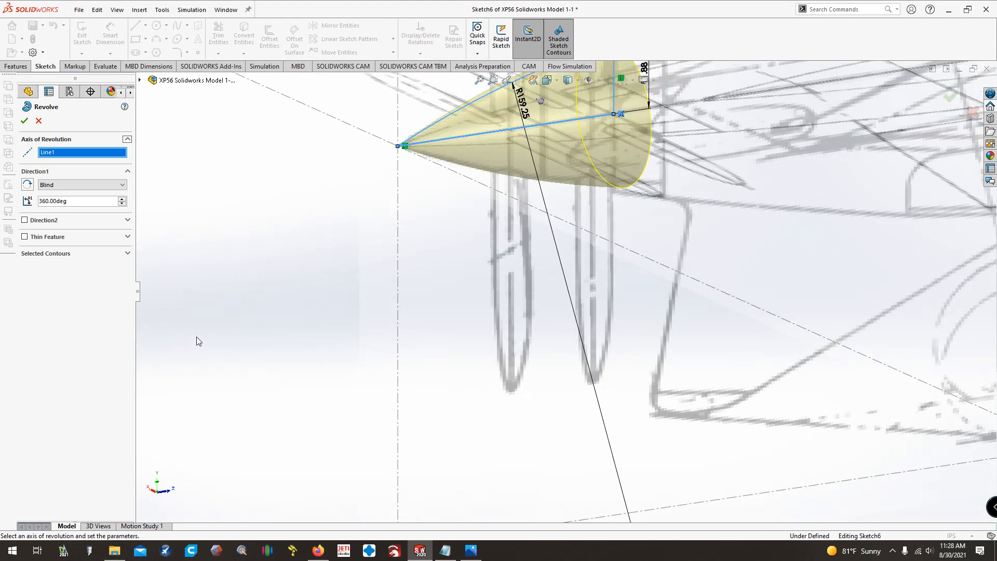
pyautogui.hotkey('ctrl', '8')
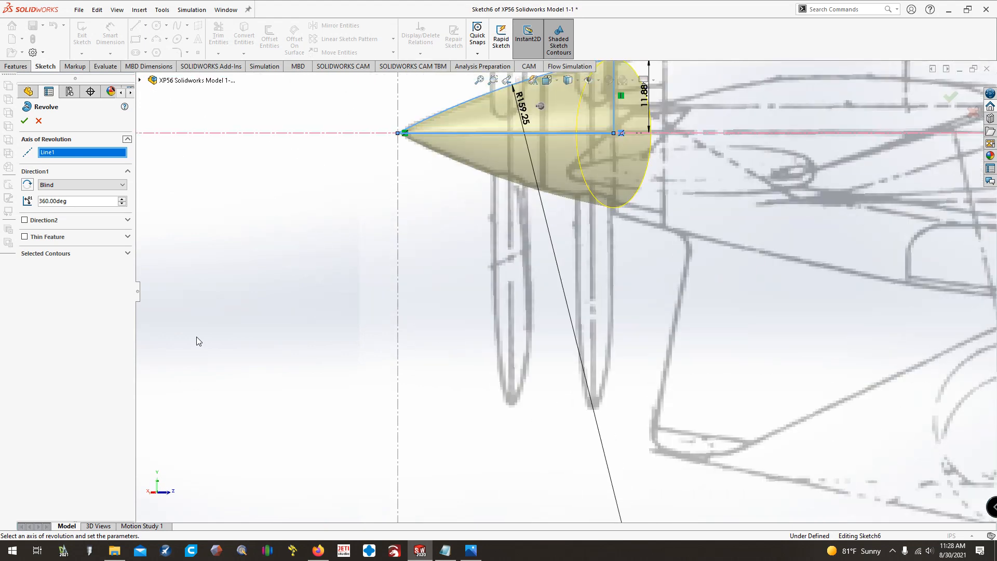
pyautogui.press('Left')
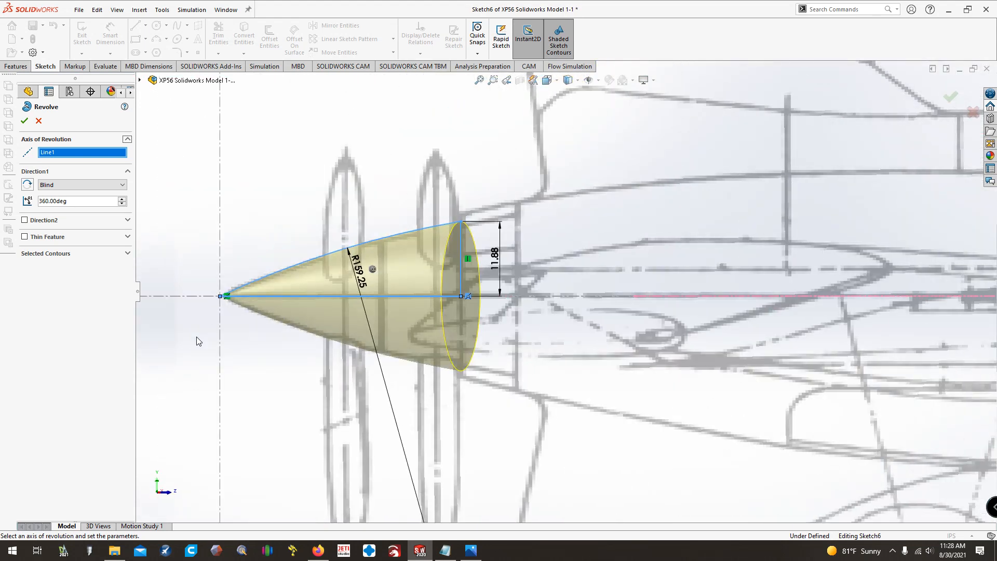
pyautogui.press('Right')
pyautogui.hotkey('ctrl', 'Right')
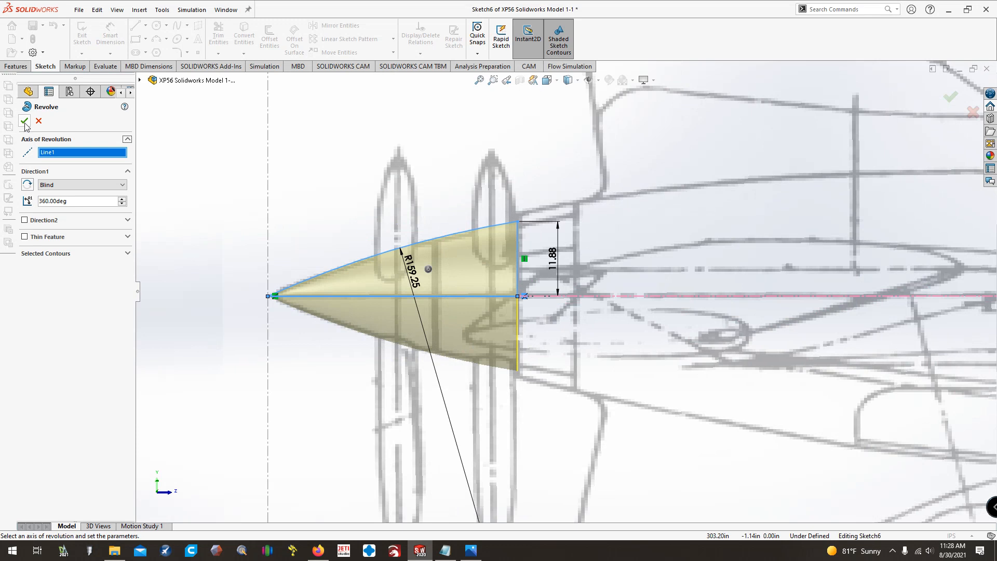
# Try partial revolve angles of 30° and 95° and examine the spinner wedge from the front.
pyautogui.click(74, 202)
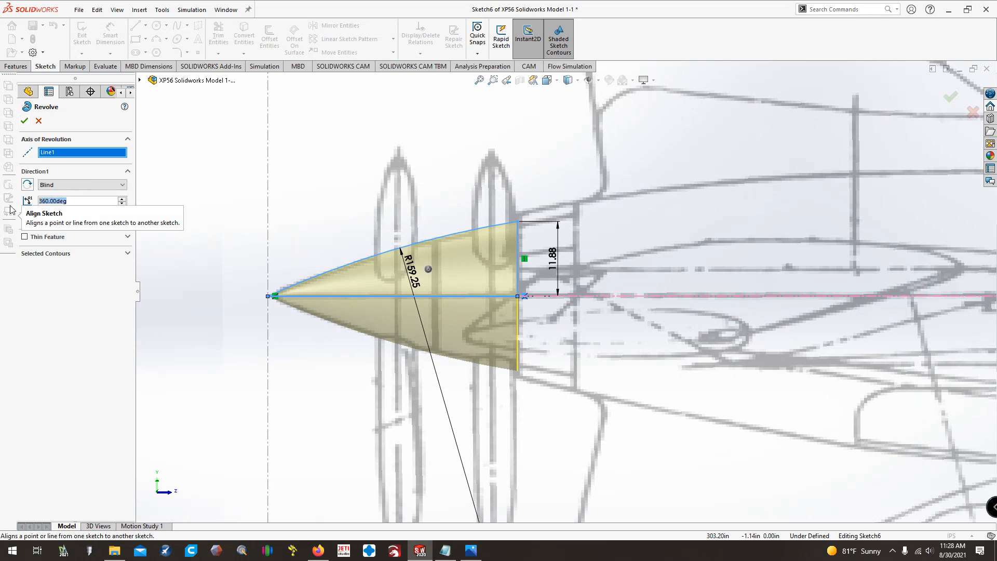
pyautogui.write('30')
pyautogui.press('Return')
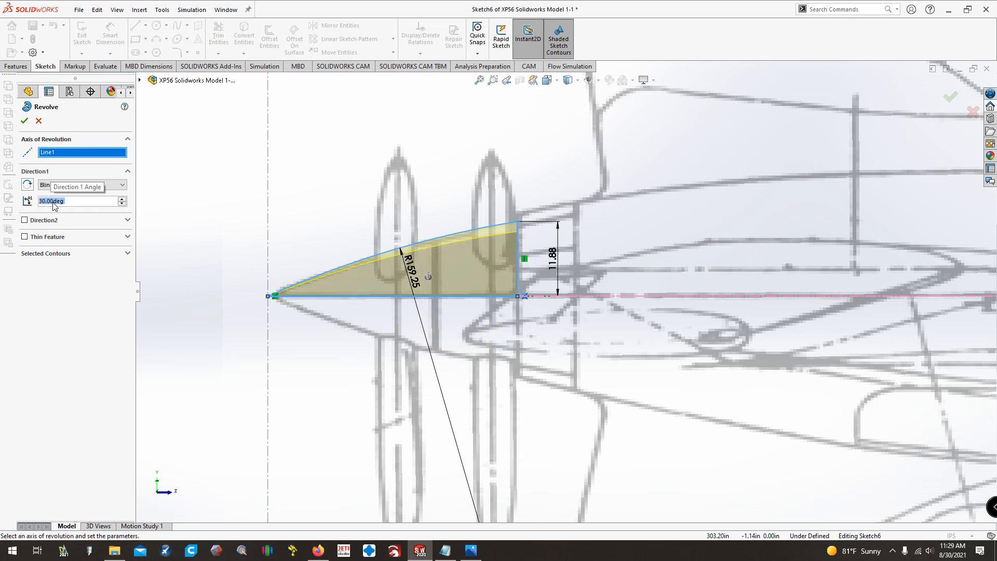
pyautogui.scroll(-5, 182, 305)
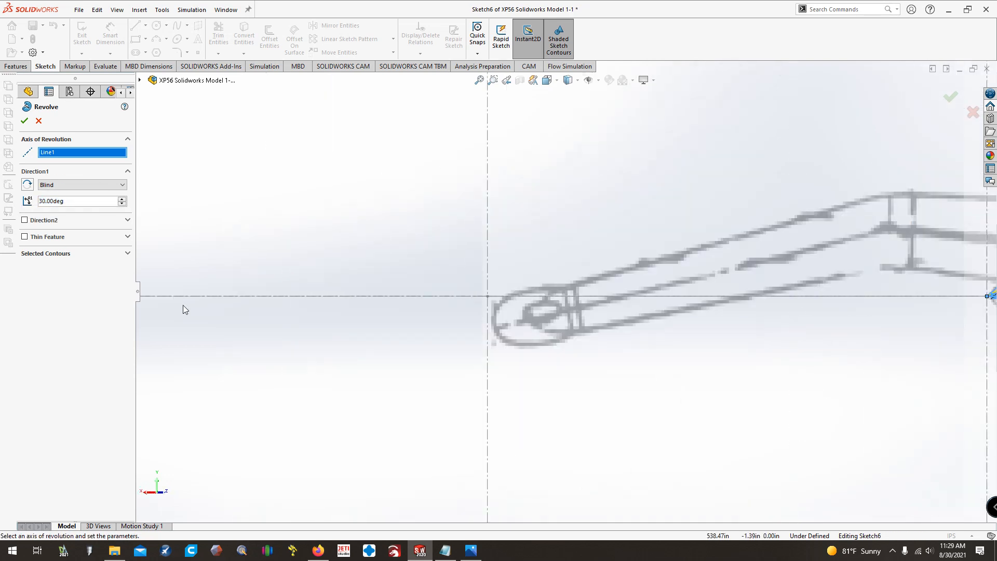
pyautogui.hotkey('ctrl', 'Left')
pyautogui.hotkey('ctrl', 'Left')
pyautogui.hotkey('ctrl', 'Left')
pyautogui.hotkey('ctrl', 'Left')
pyautogui.hotkey('ctrl', 'Left')
pyautogui.hotkey('ctrl', 'Left')
pyautogui.hotkey('ctrl', 'Left')
pyautogui.hotkey('ctrl', 'Left')
pyautogui.hotkey('ctrl', 'Left')
pyautogui.hotkey('ctrl', 'Left')
pyautogui.press('Right')
pyautogui.press('Right')
pyautogui.hotkey('ctrl', 'Left')
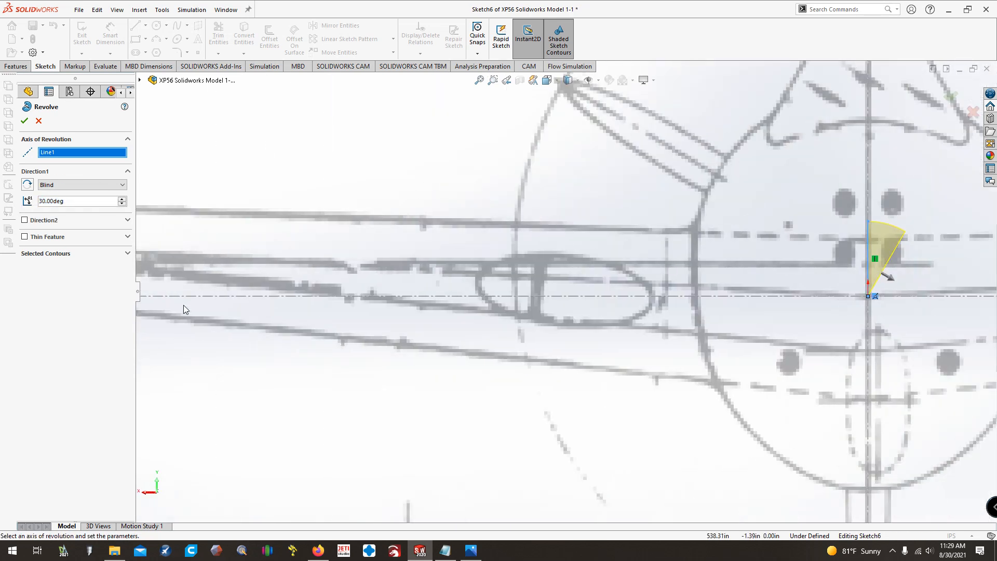
pyautogui.hotkey('ctrl', 'Left')
pyautogui.hotkey('ctrl', 'Left')
pyautogui.hotkey('ctrl', 'Left')
pyautogui.hotkey('ctrl', 'Left')
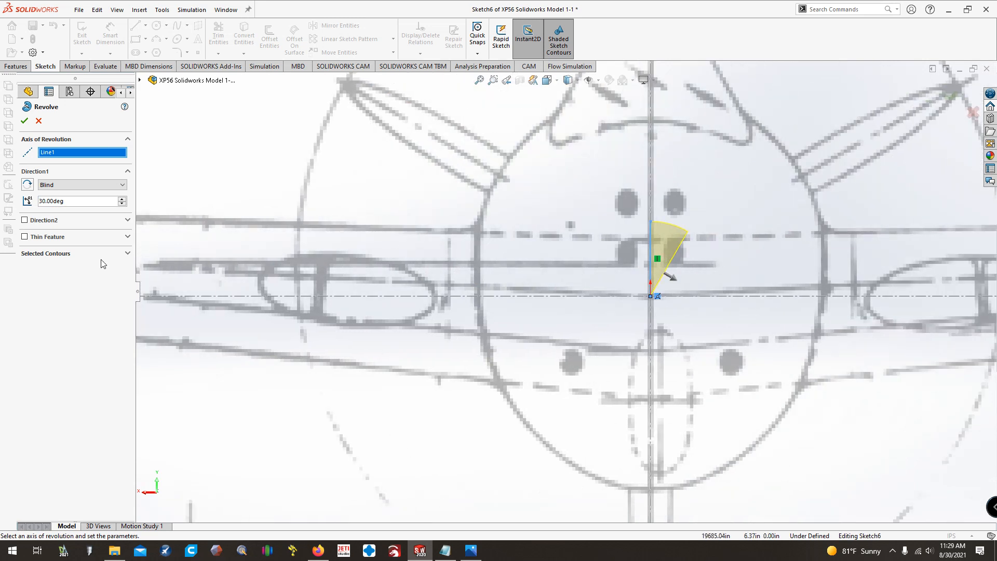
pyautogui.click(122, 201)
pyautogui.moveTo(123, 202); pyautogui.dragTo(123, 202)
# Set the revolve angle to 360° and create the solid spinner.
pyautogui.click(87, 202)
pyautogui.write('360')
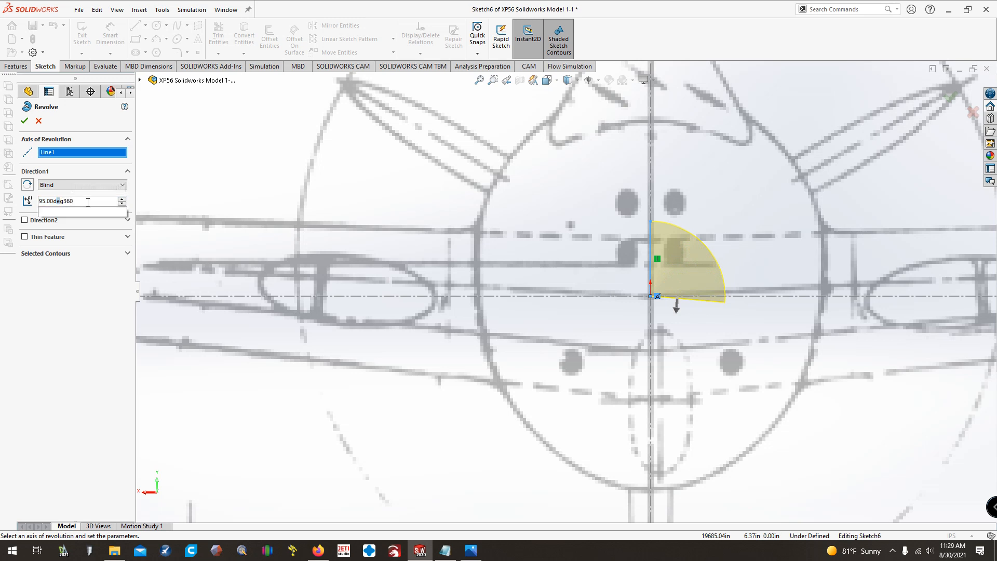
pyautogui.press('Return')
pyautogui.write('360')
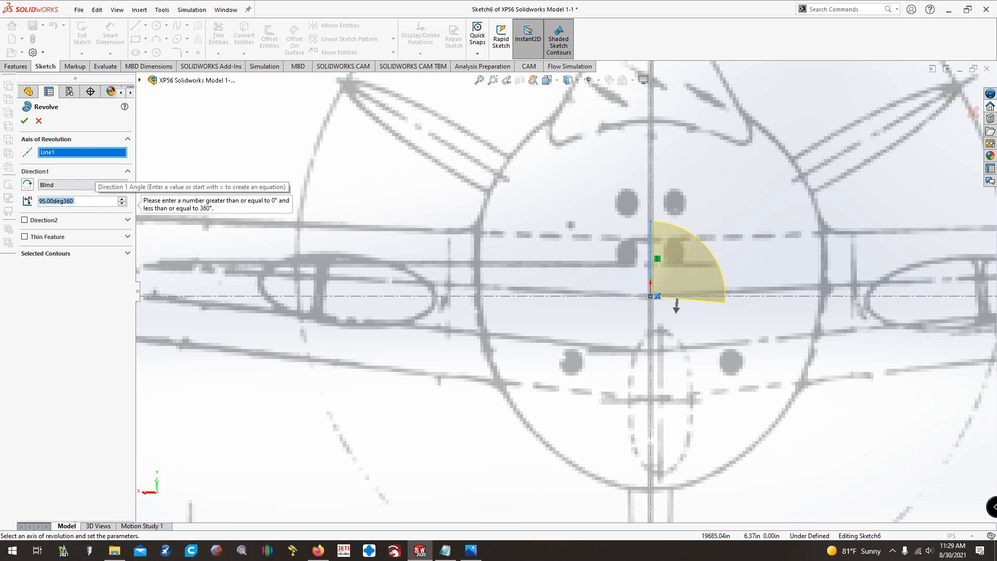
pyautogui.press('Return')
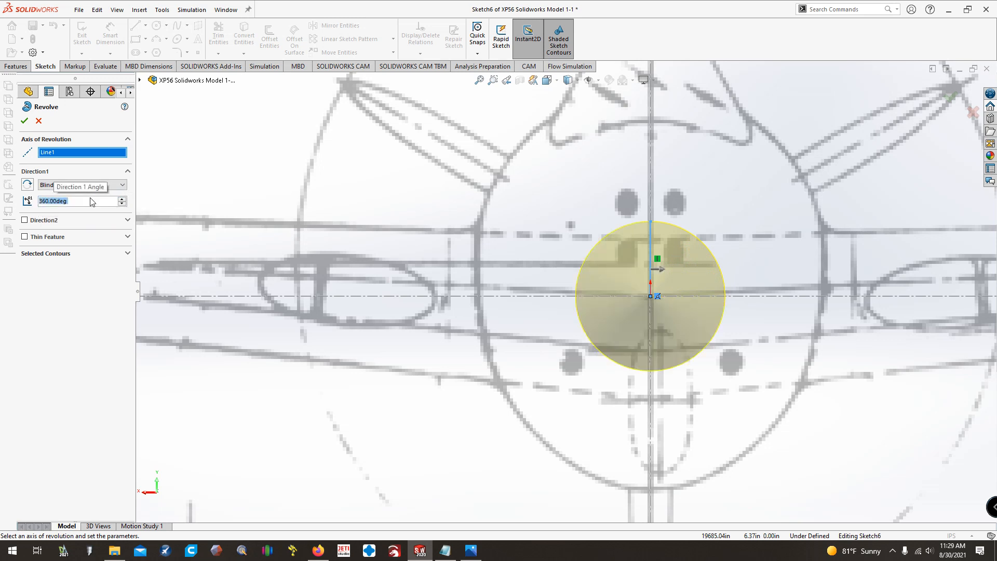
pyautogui.click(24, 121)
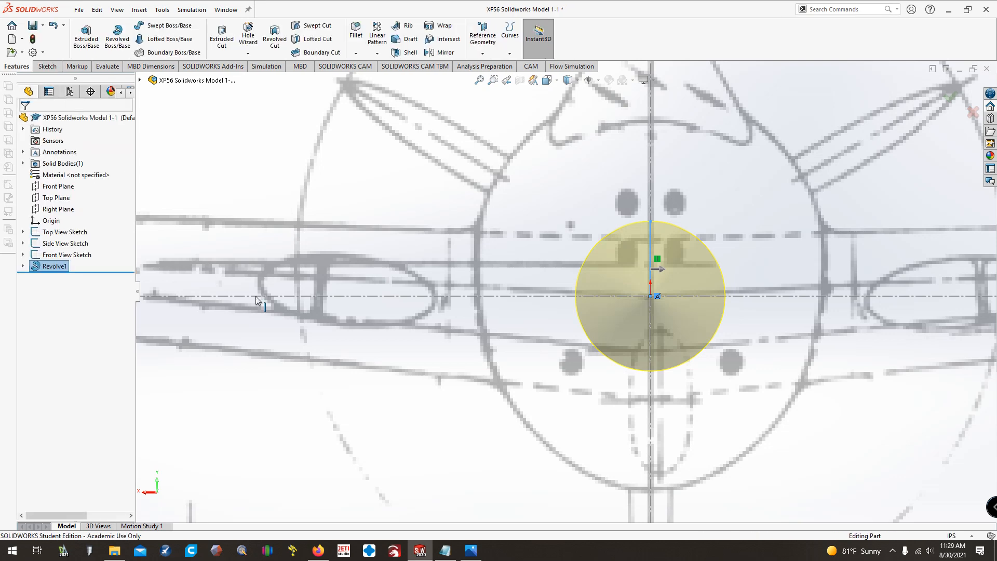
# Examine the revolved spinner against the side view blueprint.
pyautogui.press('Left')
pyautogui.press('Left')
pyautogui.press('Left')
pyautogui.press('Left')
pyautogui.press('Left')
pyautogui.press('Left')
pyautogui.press('Left')
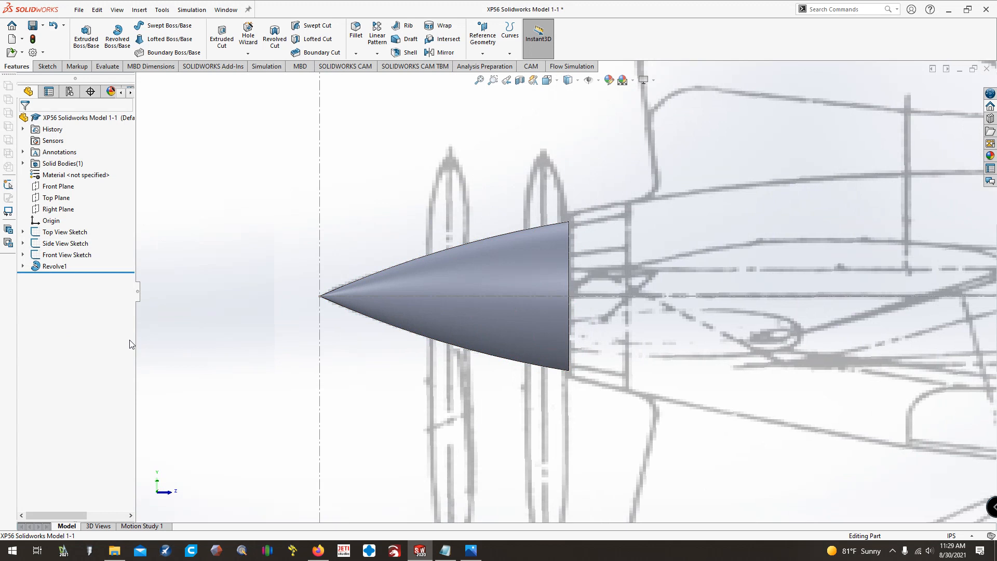
# Reopen the spinner's revolve sketch and draw a vertical line about 9.17 in long from the profile arc down to the axis line.
pyautogui.rightClick(45, 267)
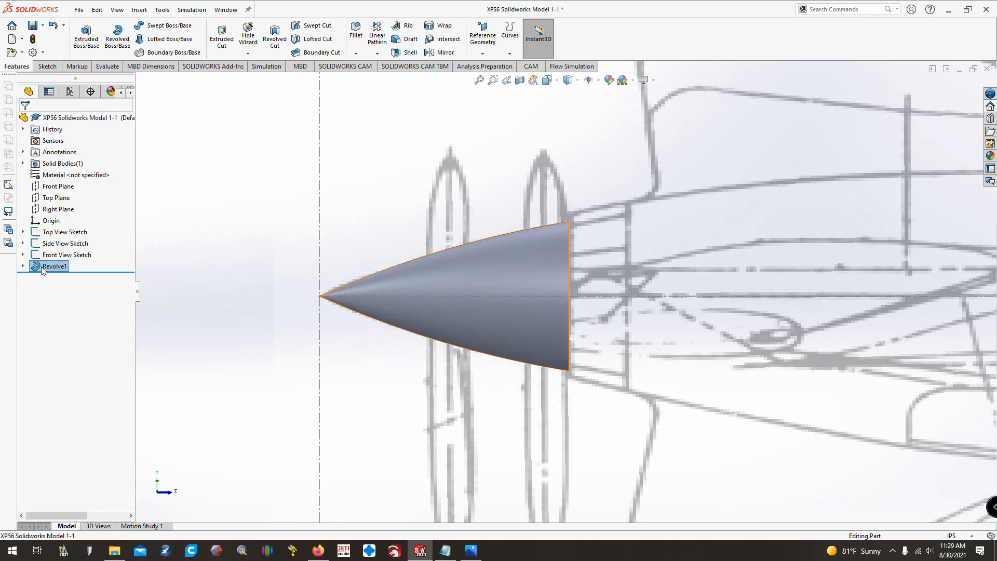
pyautogui.press('Escape')
pyautogui.click(50, 267)
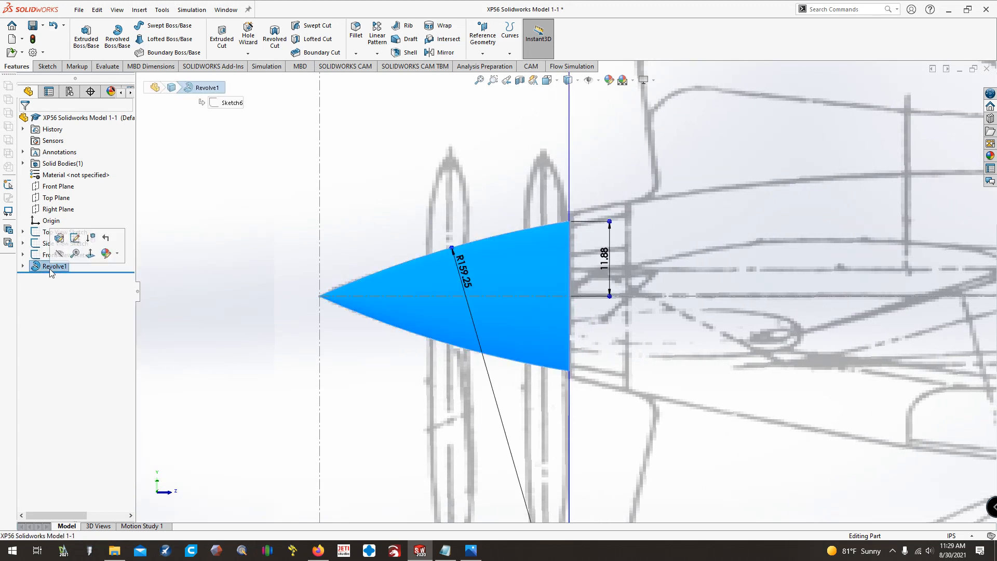
pyautogui.click(78, 246)
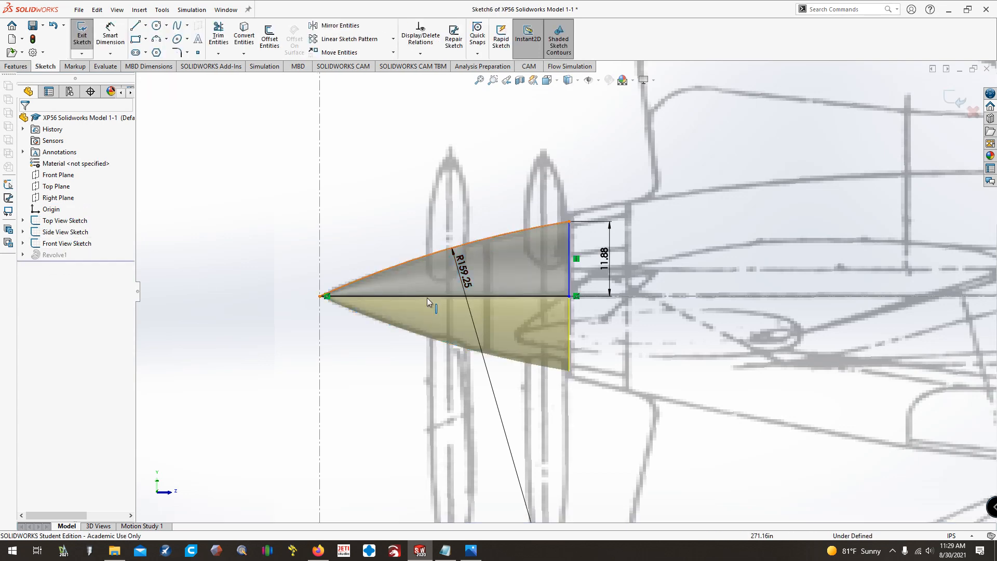
pyautogui.scroll(-5, 512, 310)
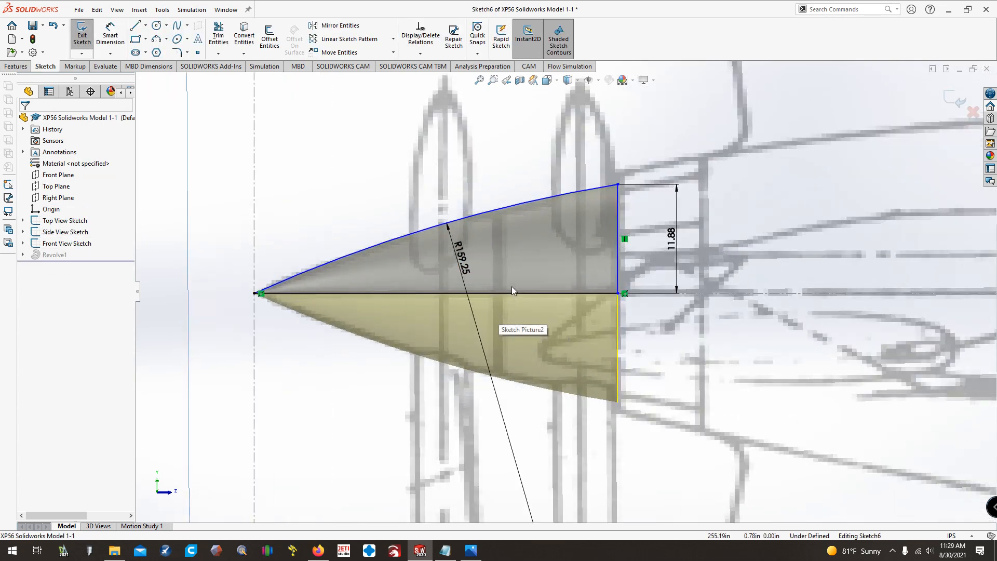
pyautogui.click(146, 25)
pyautogui.click(150, 39)
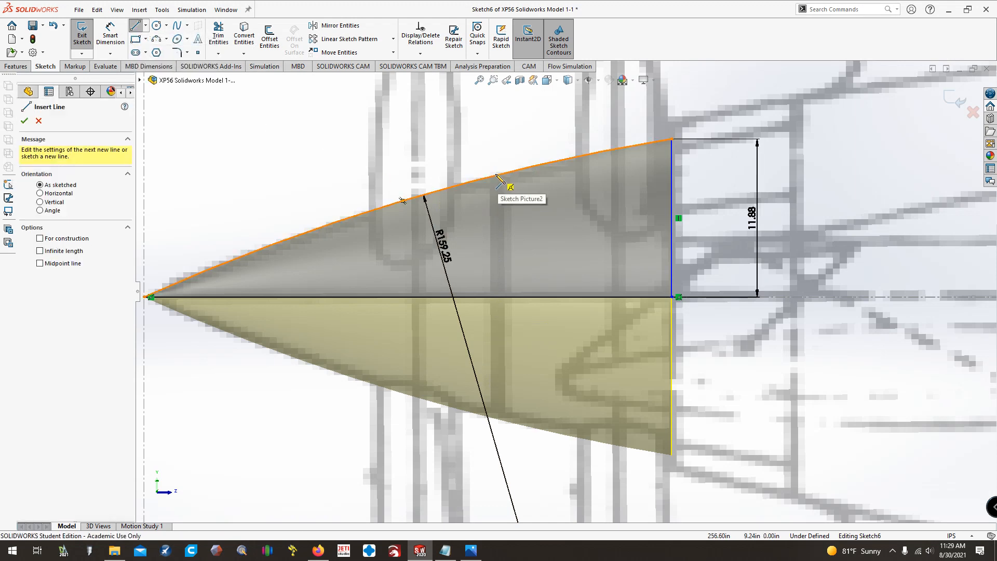
pyautogui.click(497, 177)
pyautogui.click(497, 297)
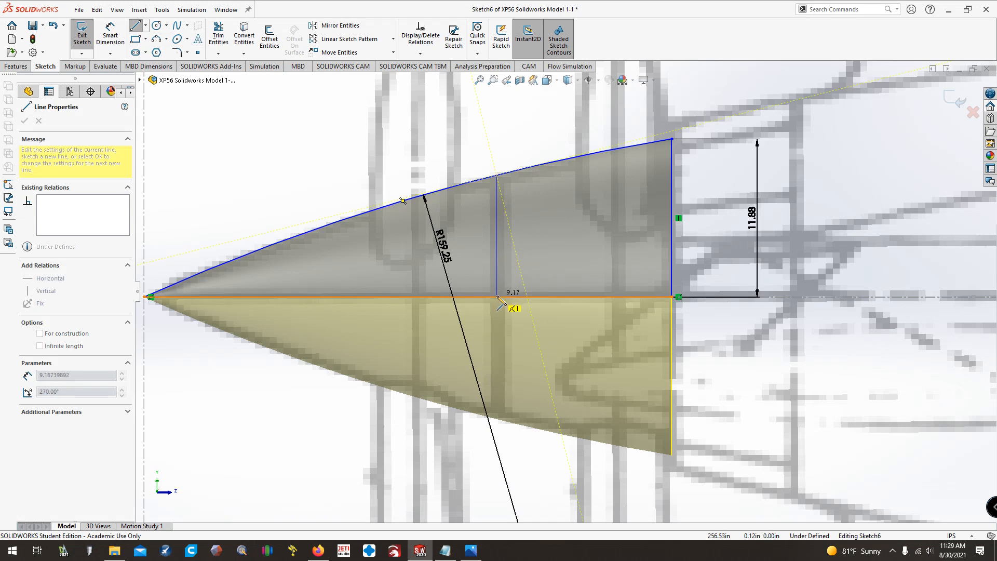
pyautogui.press('Escape')
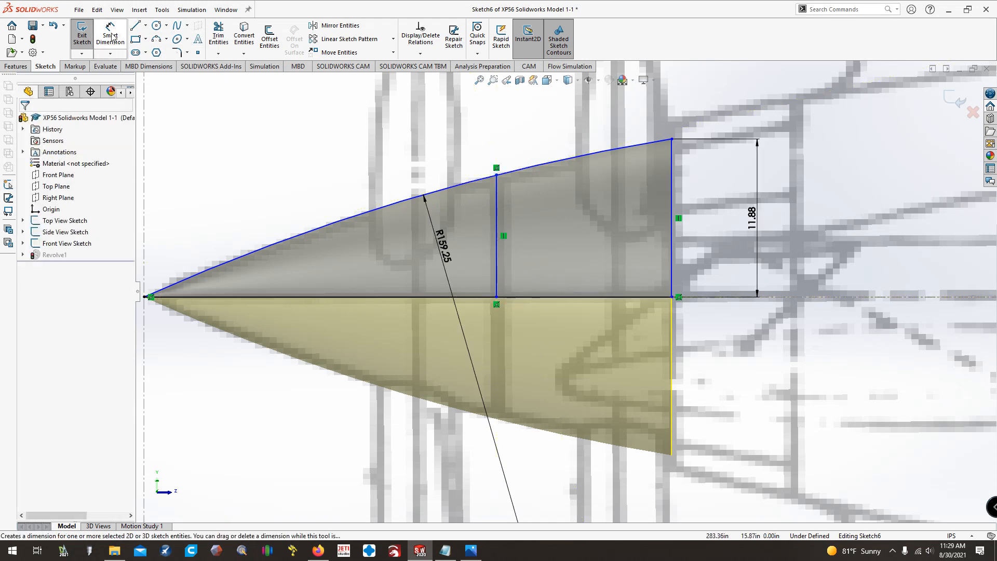
# Dimension the new vertical line 13.00 in from the spinner profile's rear edge.
pyautogui.click(110, 43)
pyautogui.click(497, 245)
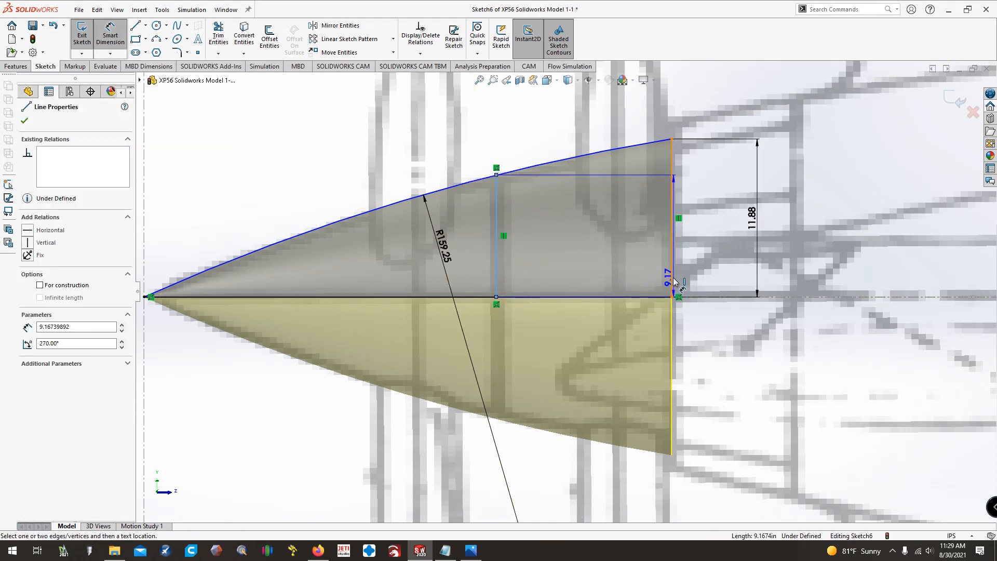
pyautogui.click(673, 280)
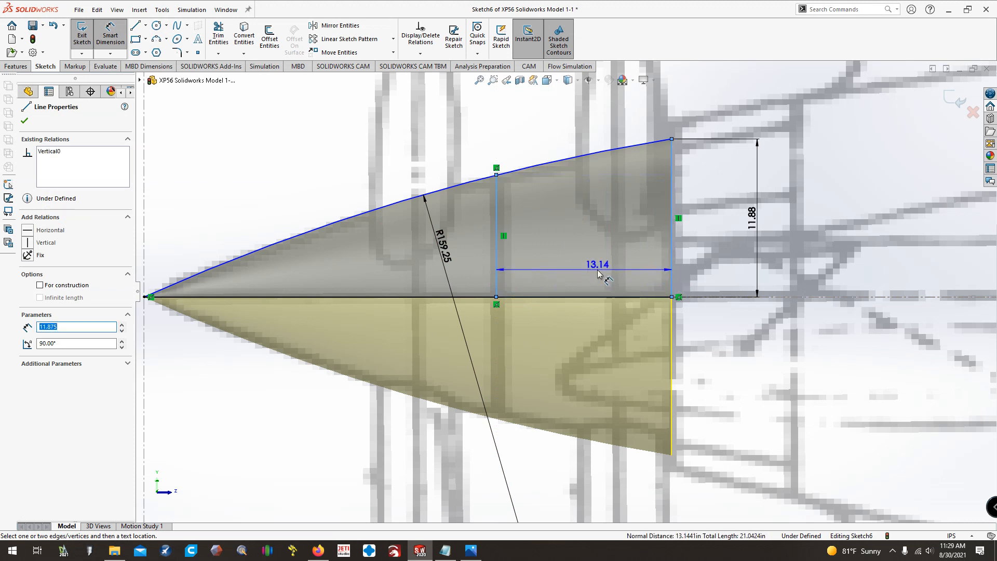
pyautogui.click(598, 269)
pyautogui.write('13.00in')
pyautogui.press('Return')
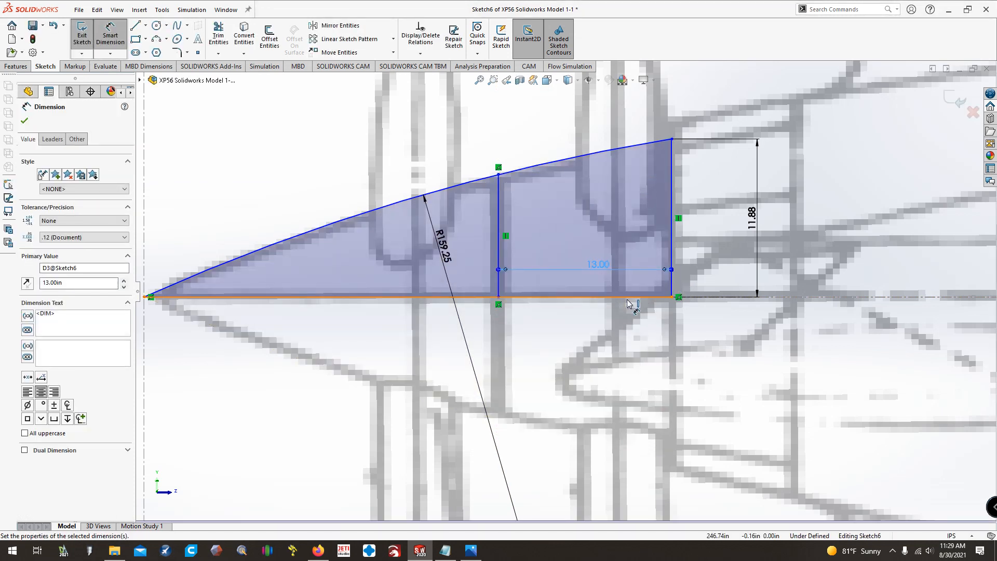
# Dimension the spinner profile's axis line to an overall length of 39.62 in.
pyautogui.click(331, 298)
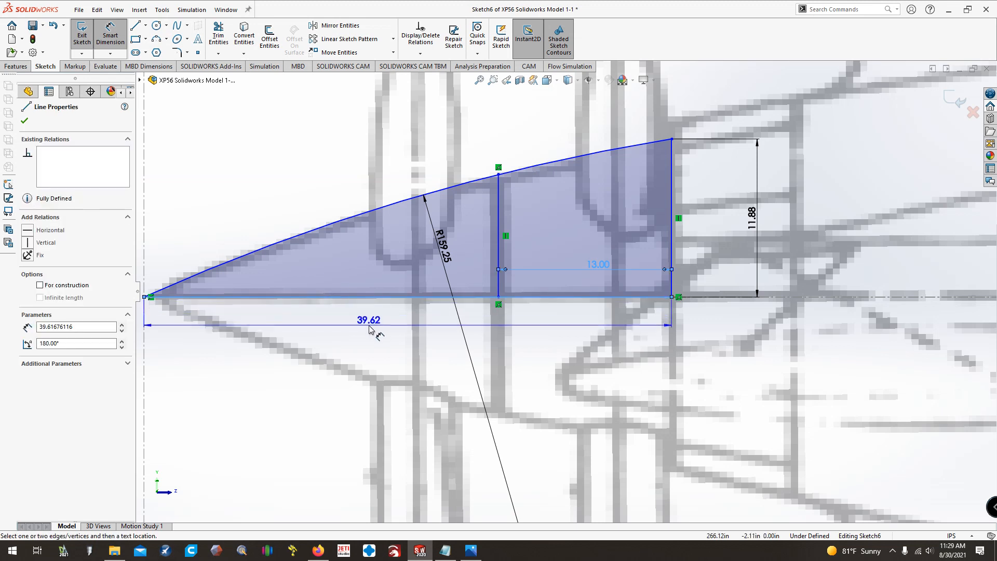
pyautogui.click(393, 350)
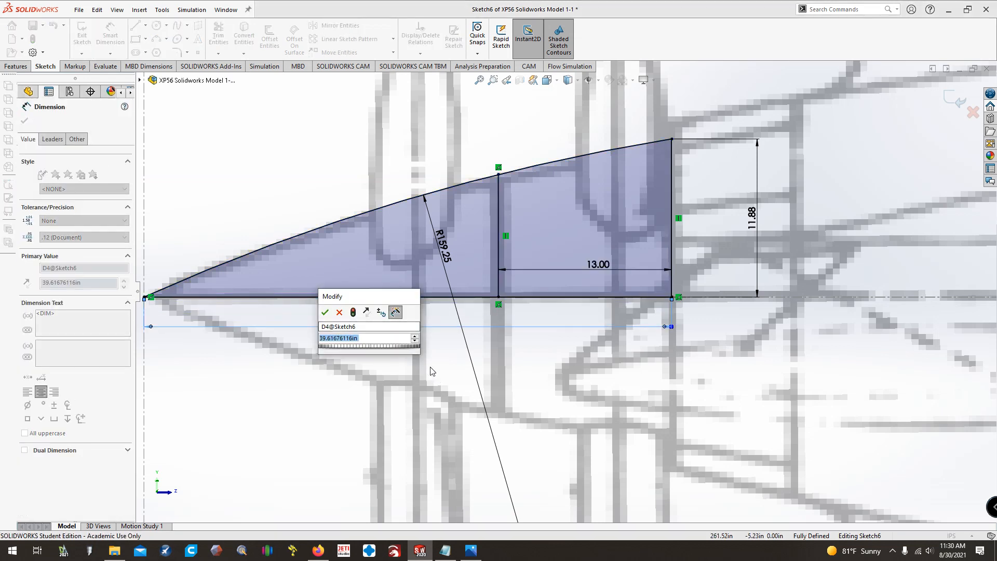
pyautogui.write('39.62')
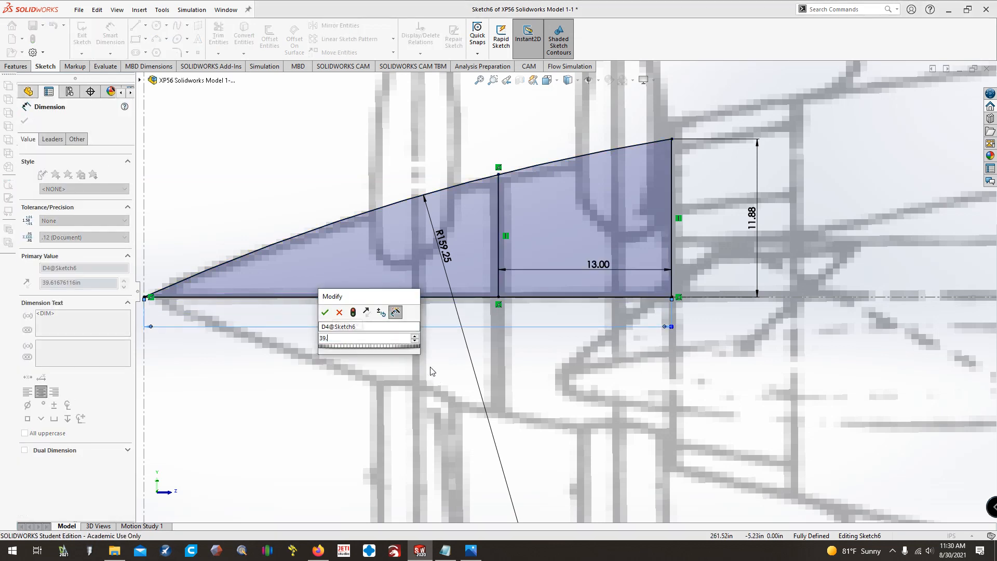
pyautogui.press('Return')
pyautogui.press('Escape')
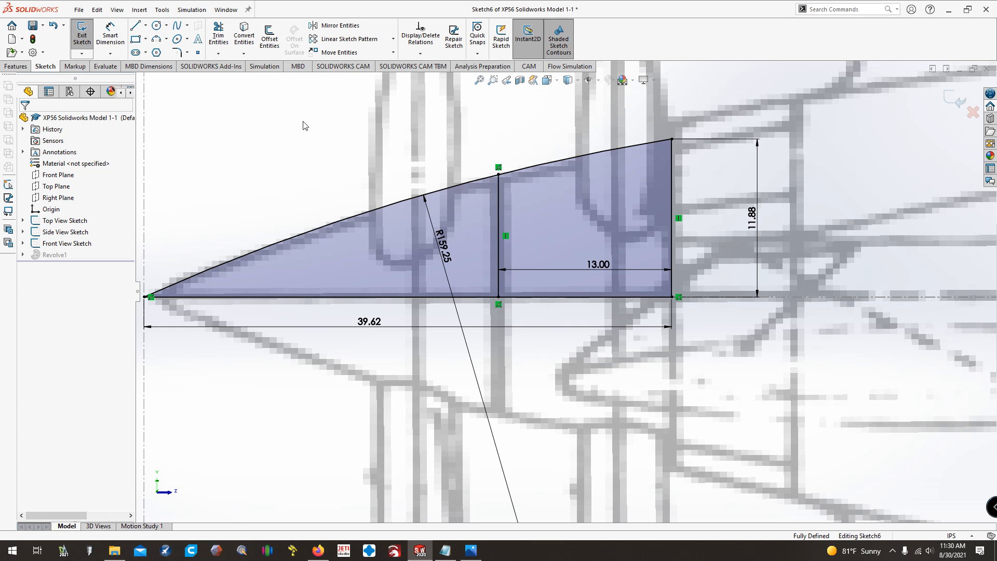
# Try to exit the sketch and rebuild the revolve with the divided profile, and return to editing the revolve's sketch.
pyautogui.click(83, 34)
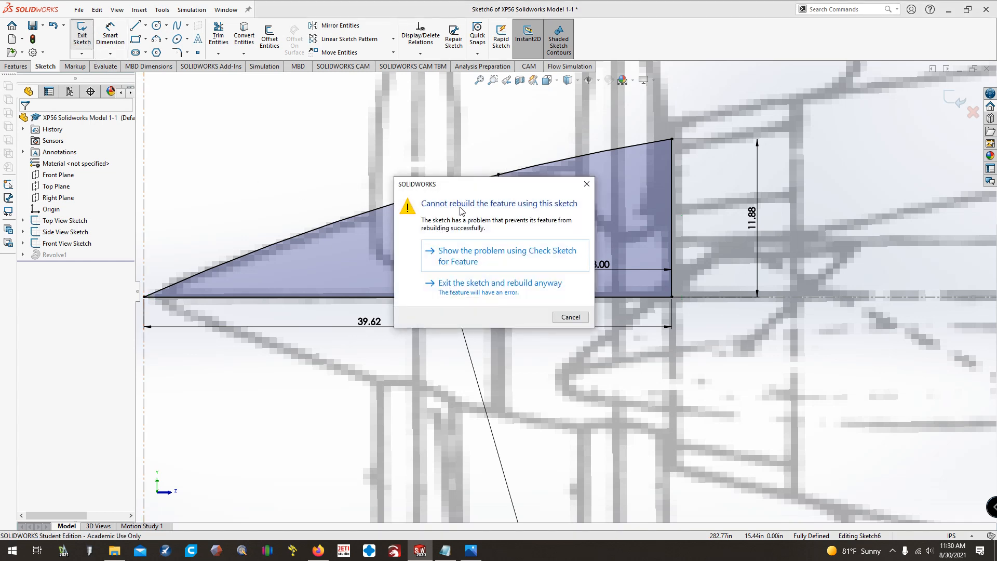
pyautogui.click(497, 282)
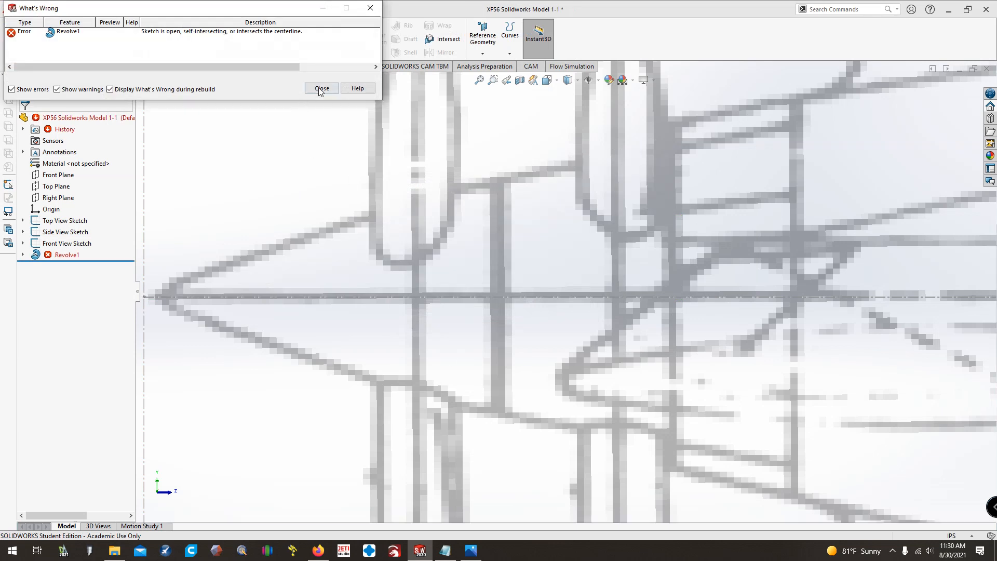
pyautogui.click(322, 89)
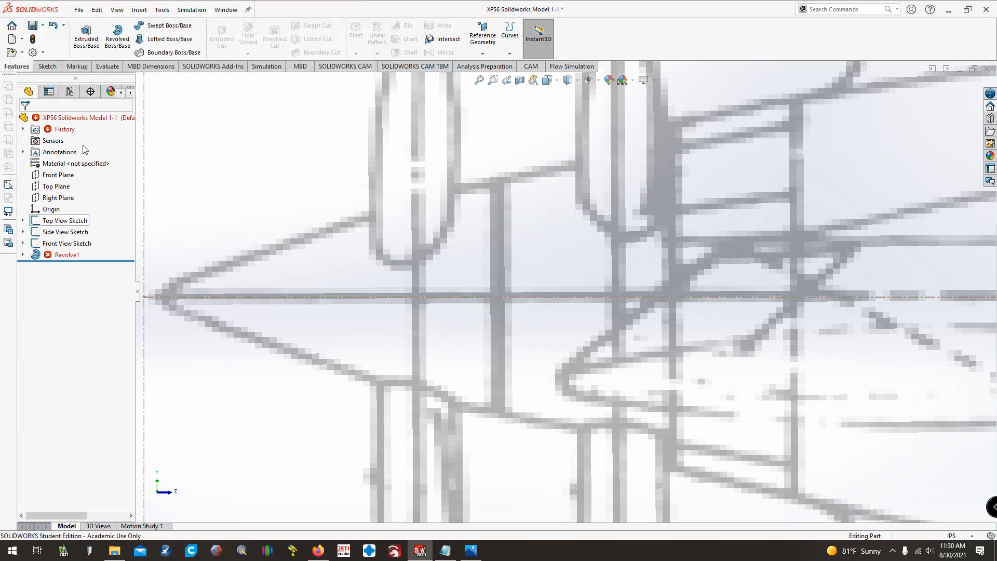
pyautogui.click(22, 254)
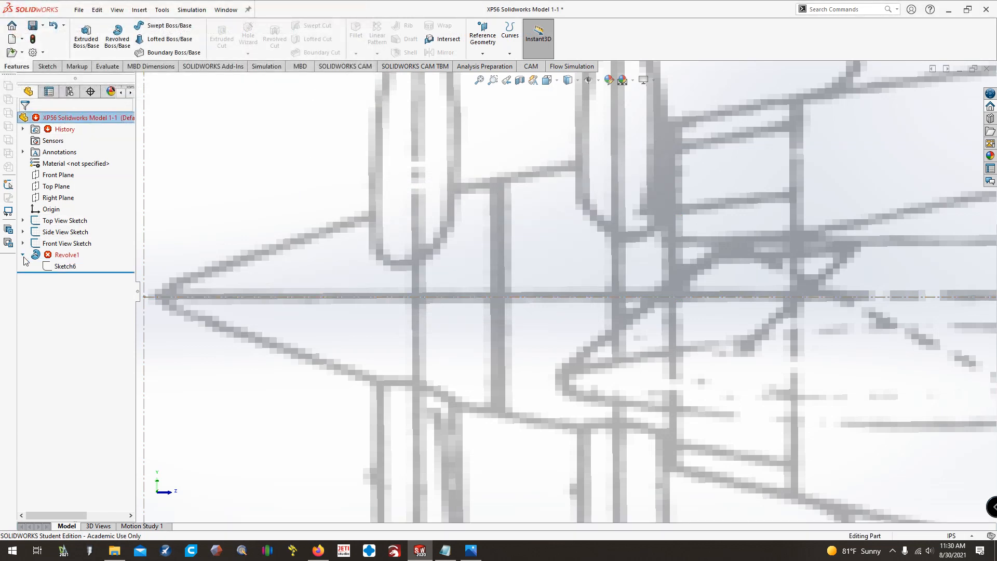
pyautogui.rightClick(63, 255)
pyautogui.press('Escape')
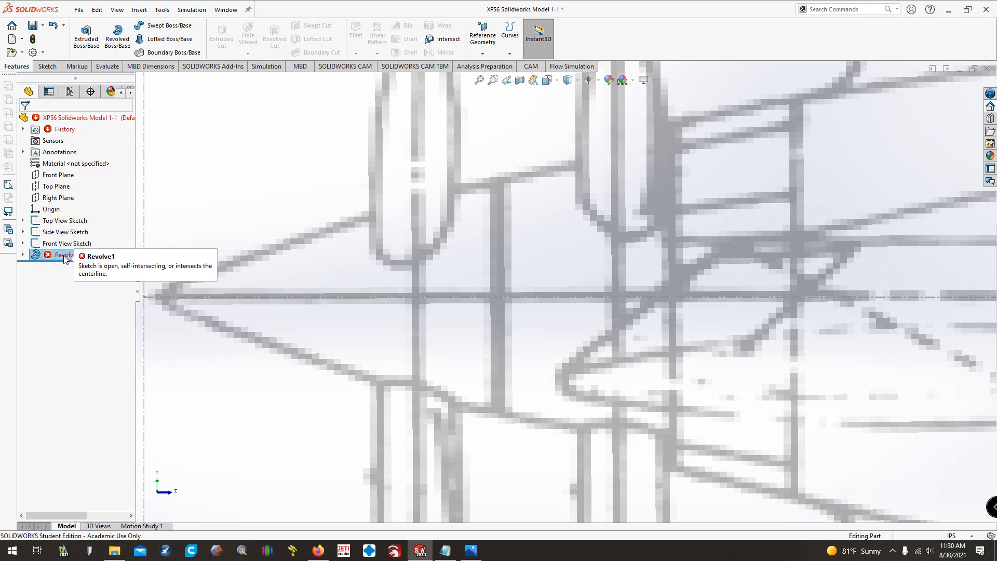
pyautogui.rightClick(65, 257)
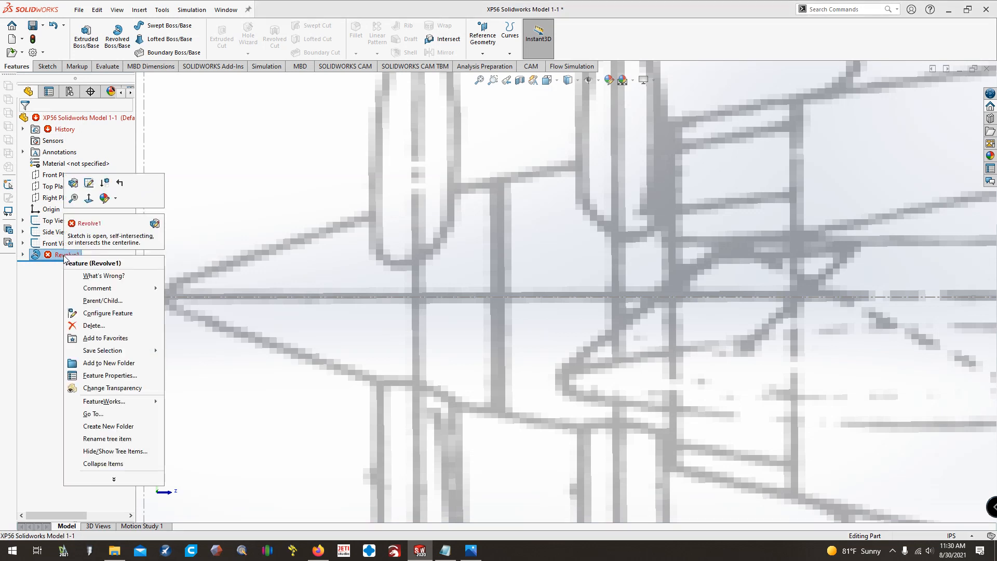
pyautogui.click(88, 185)
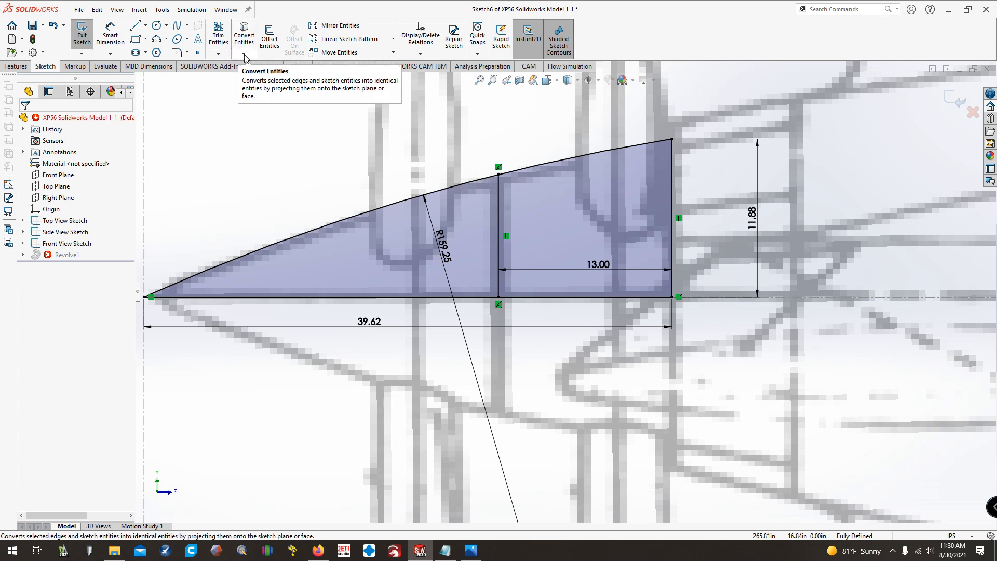
# Offset the inner vertical line 0.125 in in both directions, converting the base line to construction geometry.
pyautogui.click(270, 37)
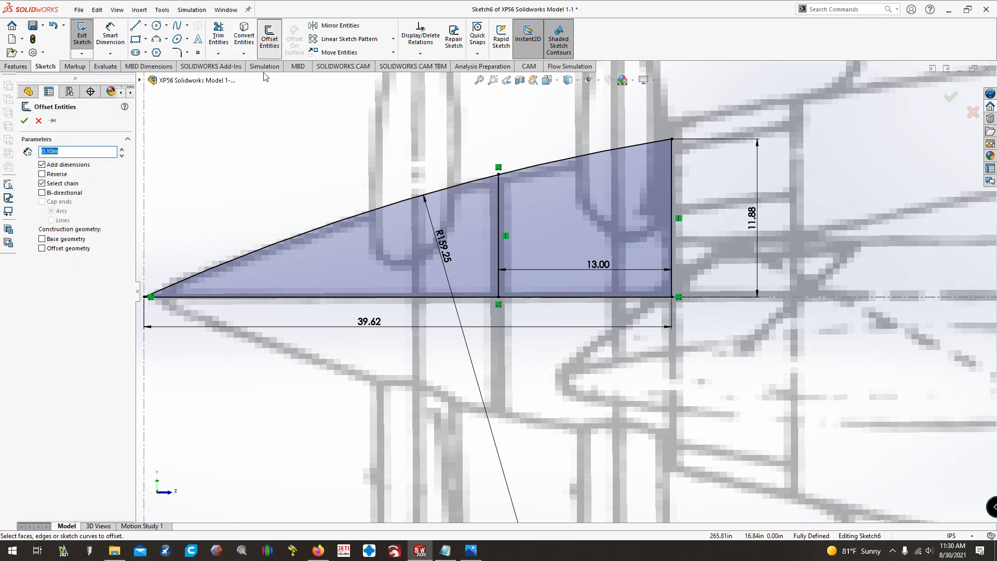
pyautogui.click(498, 210)
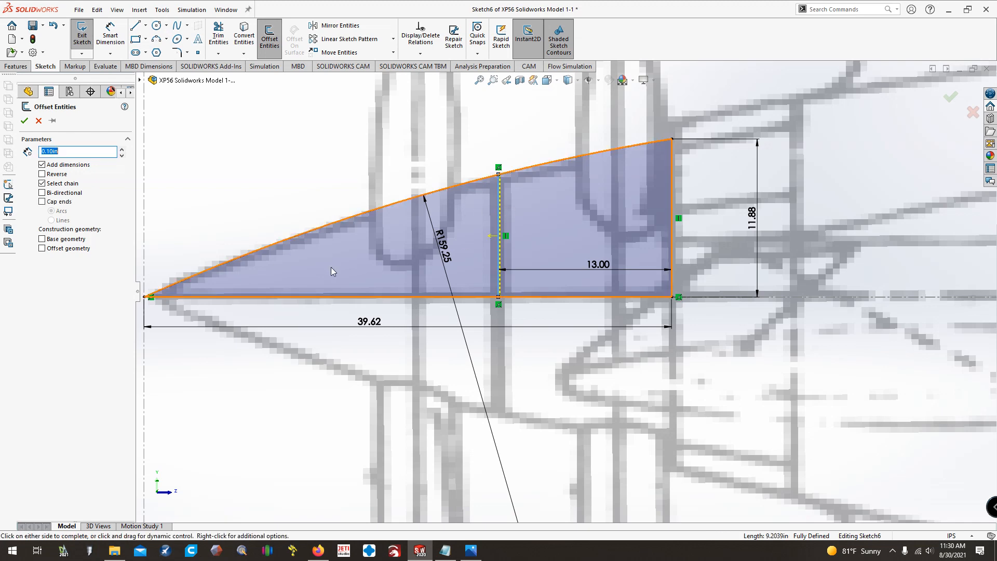
pyautogui.scroll(-8, 497, 263)
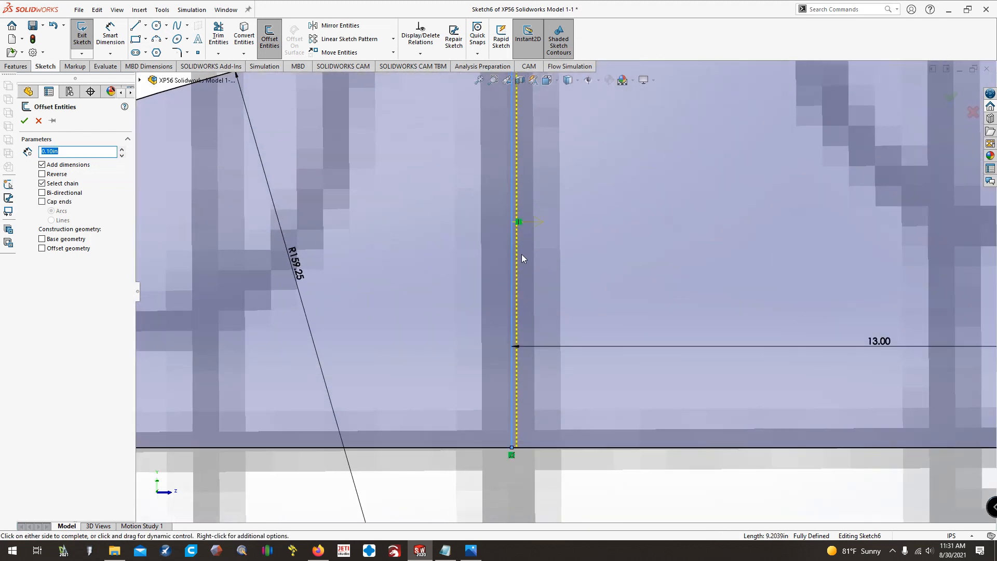
pyautogui.scroll(3, 519, 250)
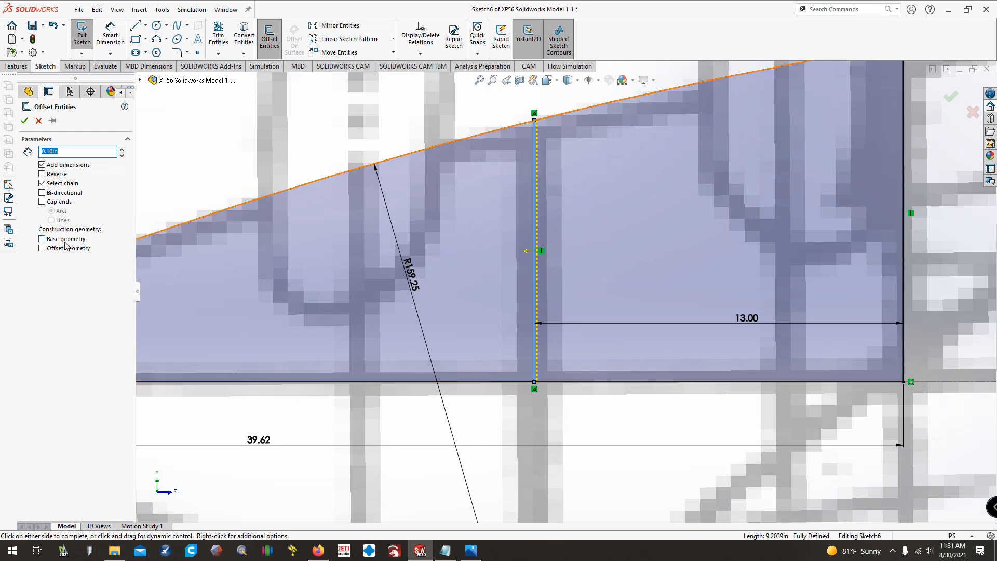
pyautogui.click(54, 194)
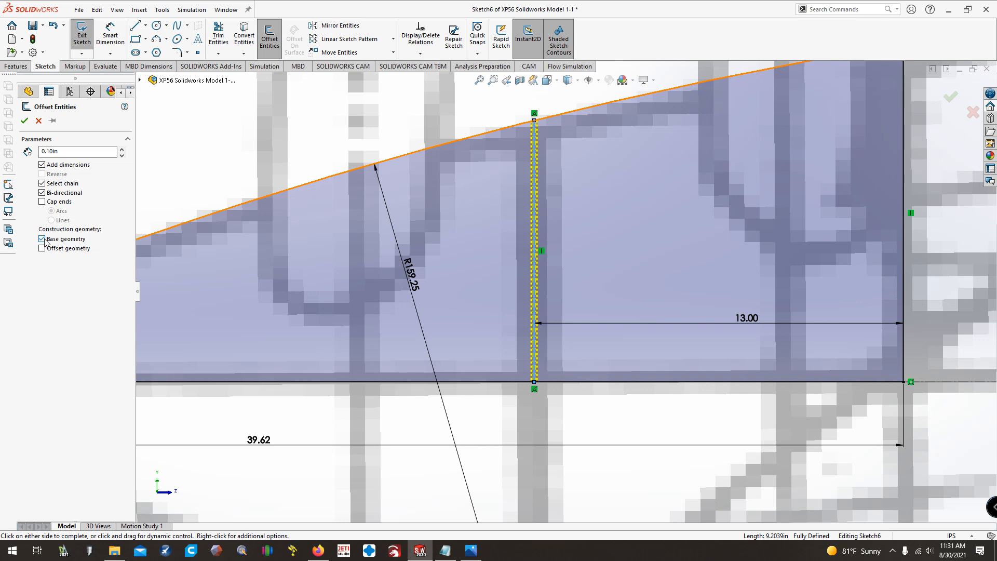
pyautogui.click(78, 151)
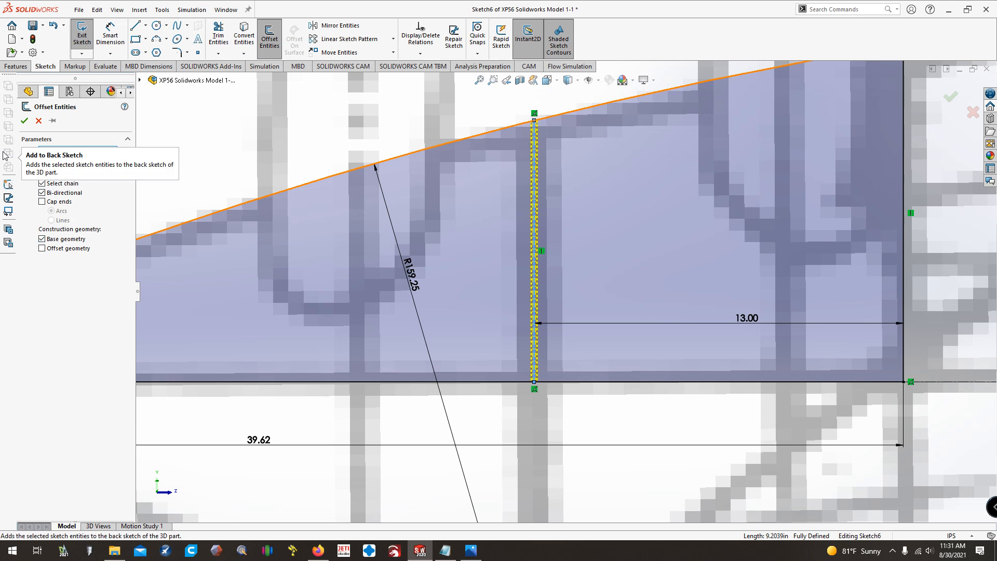
pyautogui.write('0.125')
pyautogui.press('Return')
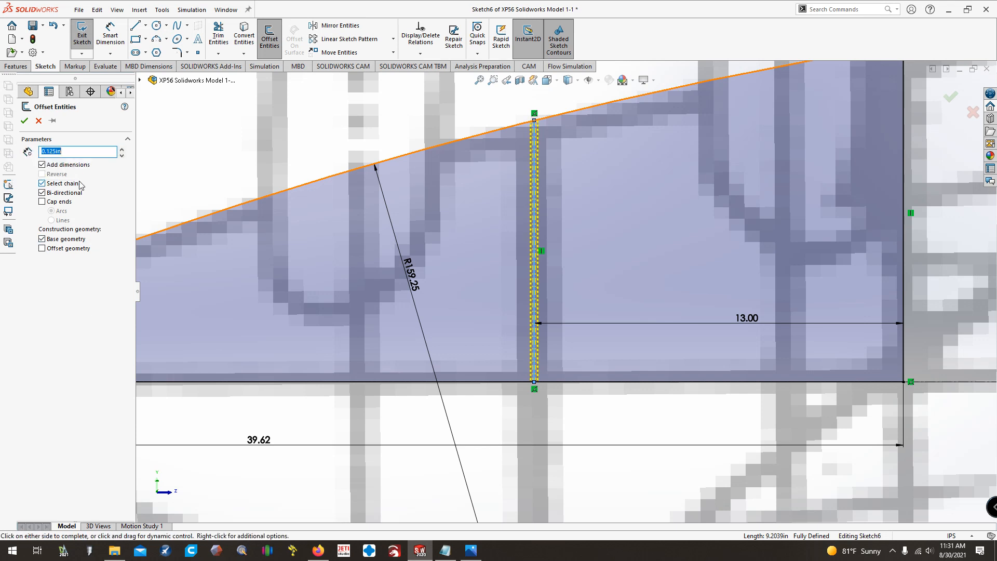
pyautogui.scroll(-5, 538, 274)
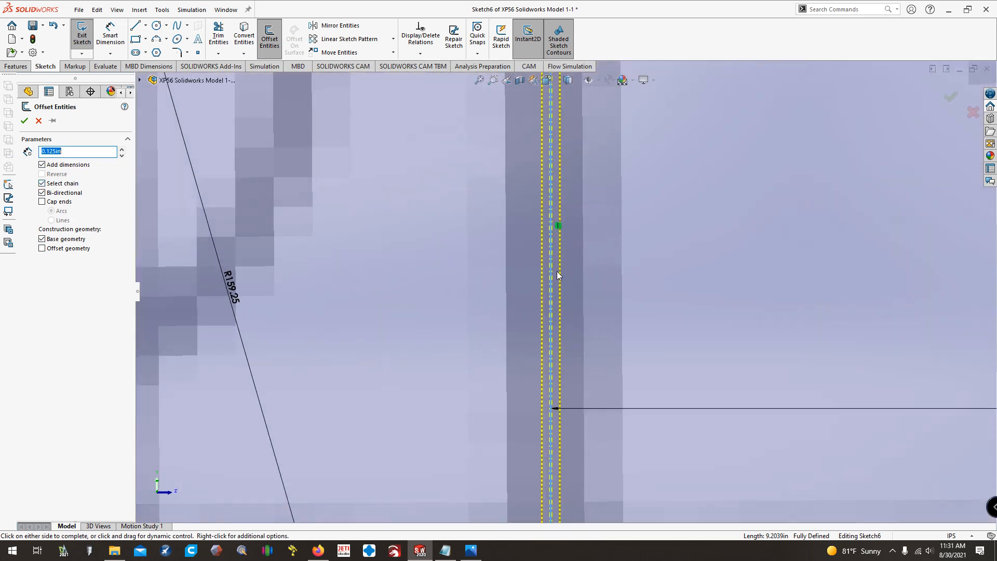
pyautogui.scroll(5, 433, 235)
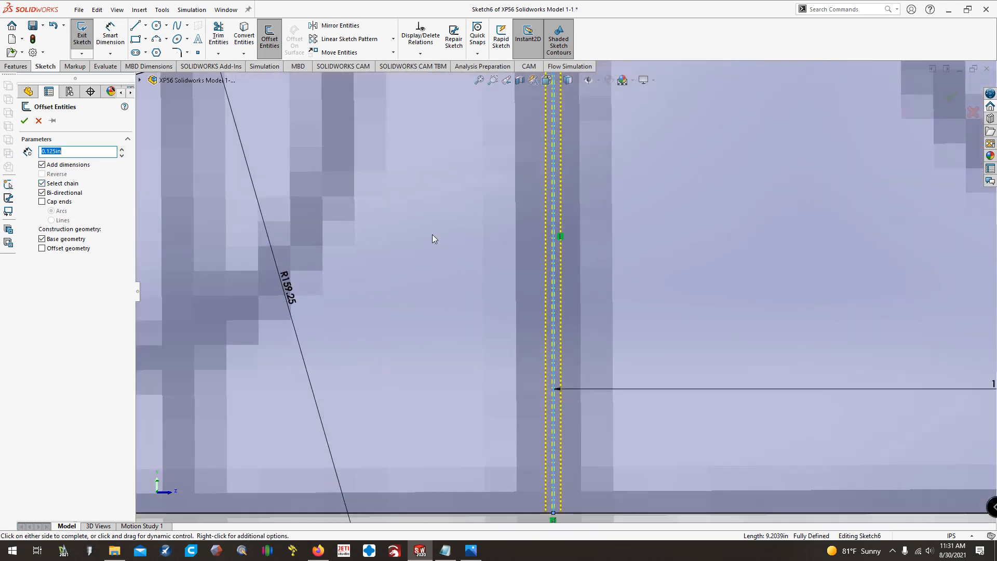
pyautogui.click(25, 121)
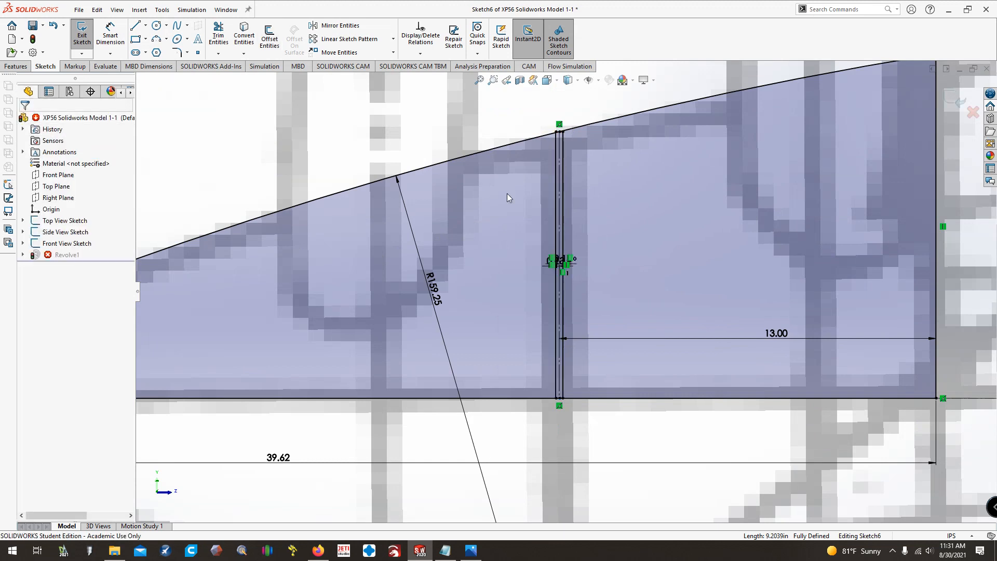
# Set the offset distances of both gap lines from the construction line to 1/16 in.
pyautogui.scroll(-7, 569, 391)
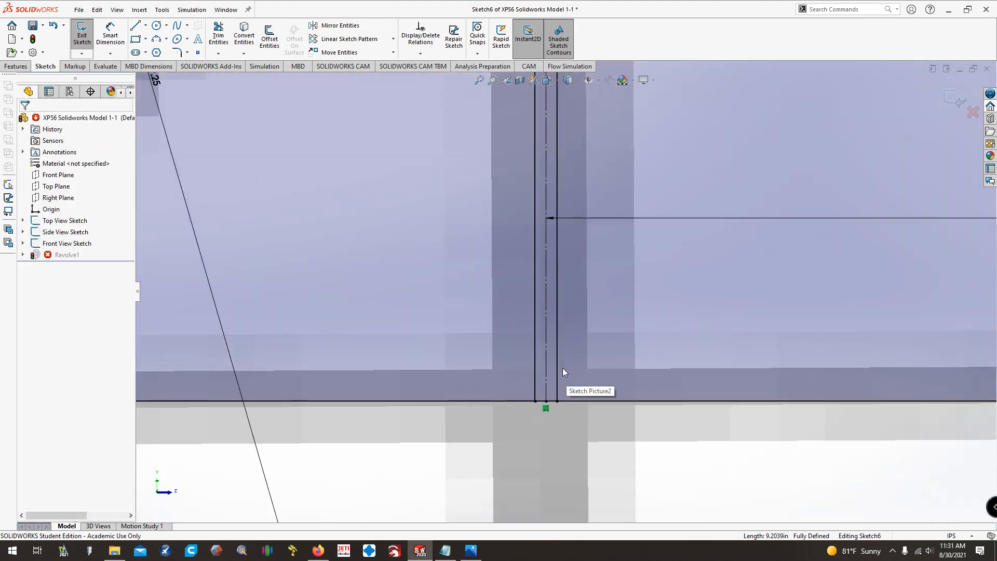
pyautogui.scroll(4, 565, 190)
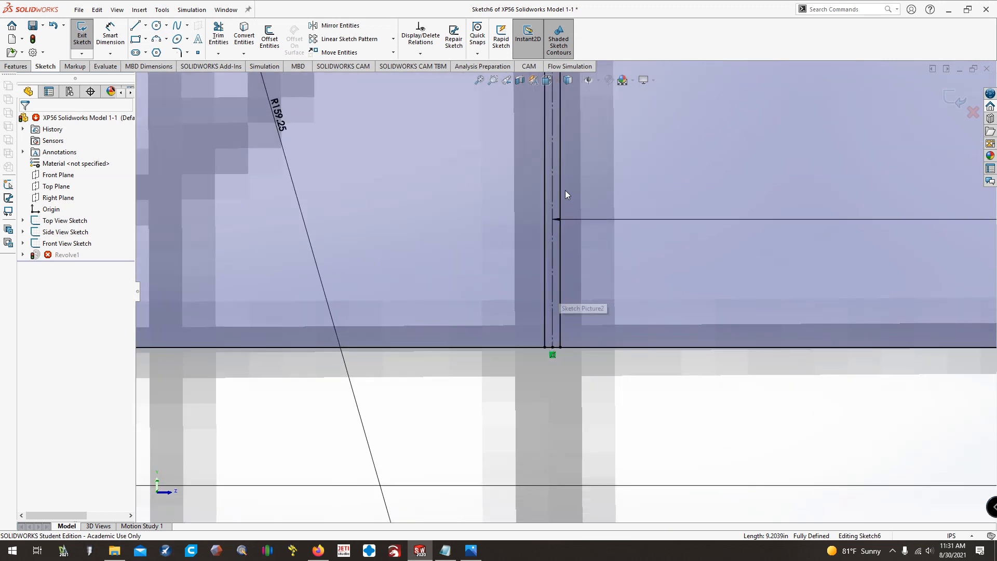
pyautogui.scroll(-6, 569, 149)
pyautogui.scroll(-3, 564, 343)
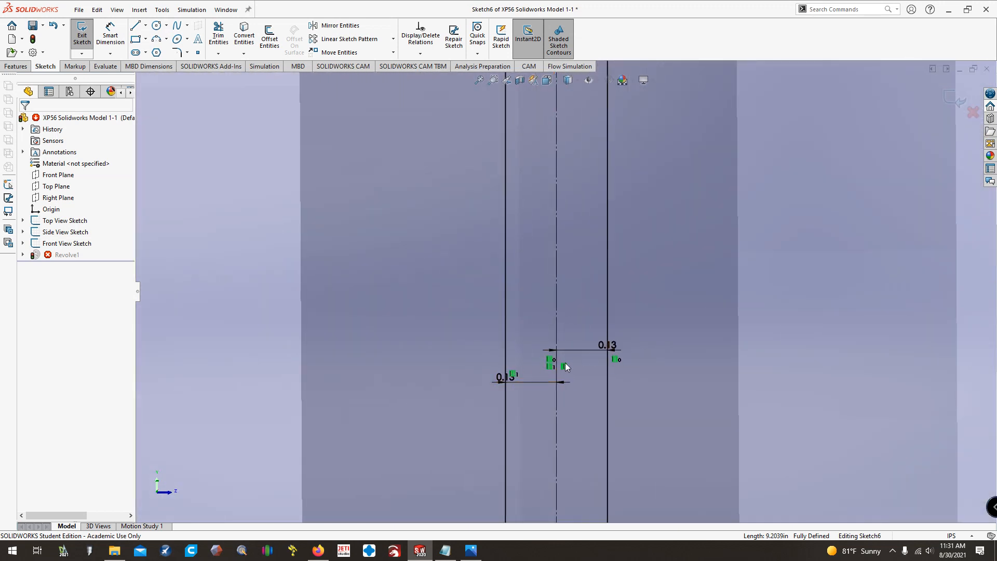
pyautogui.click(605, 349)
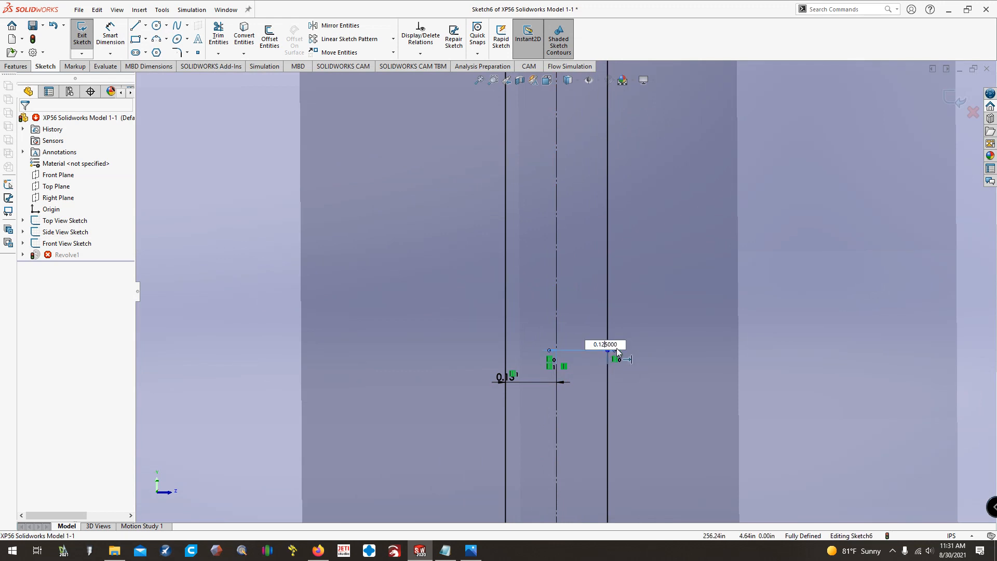
pyautogui.write('/16')
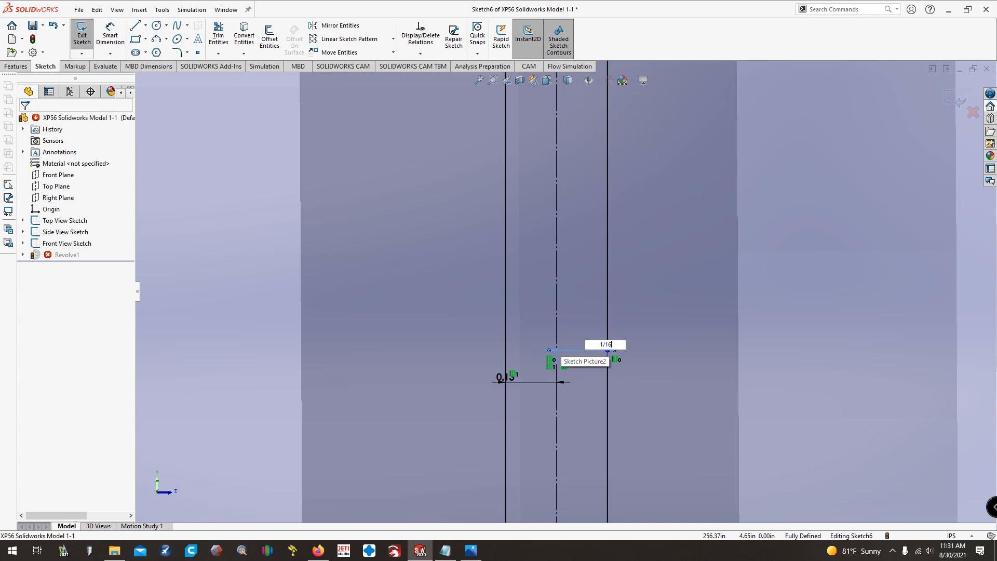
pyautogui.press('Return')
pyautogui.doubleClick(508, 377)
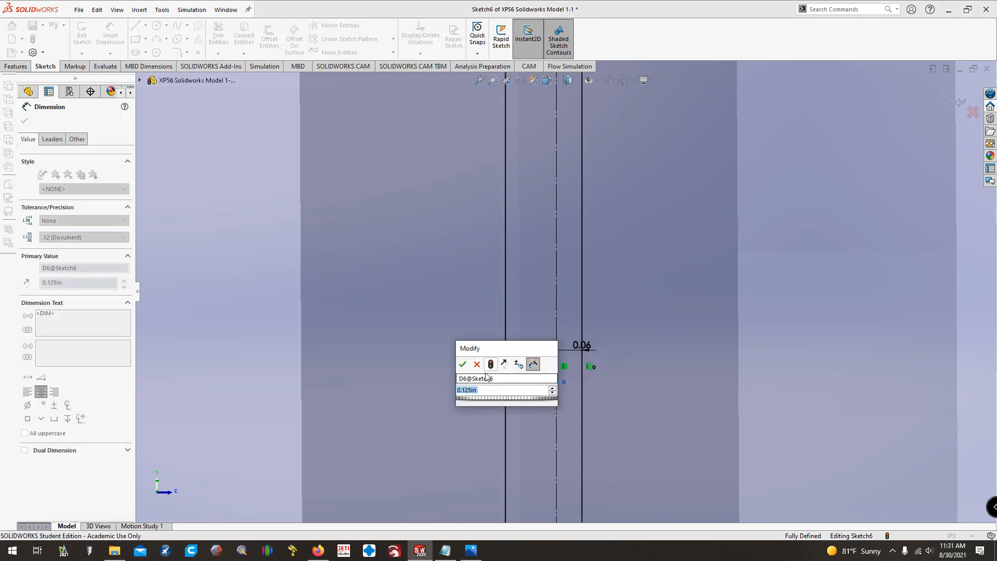
pyautogui.write('1/16')
pyautogui.press('Return')
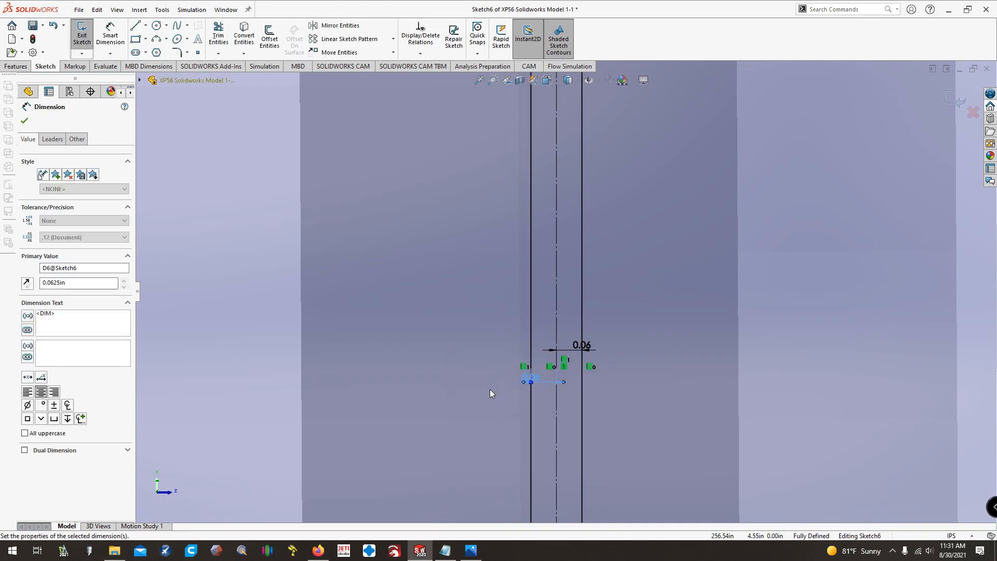
# Trim away the spinner profile's axis line between the two gap lines on both sides of the construction line.
pyautogui.scroll(-5, 541, 355)
pyautogui.scroll(8, 576, 416)
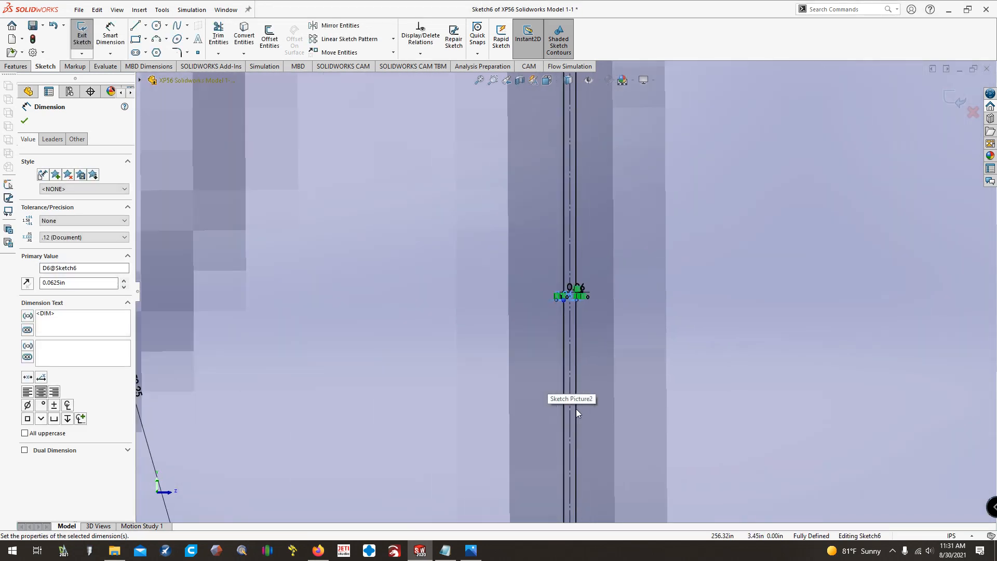
pyautogui.scroll(3, 576, 409)
pyautogui.scroll(-8, 568, 473)
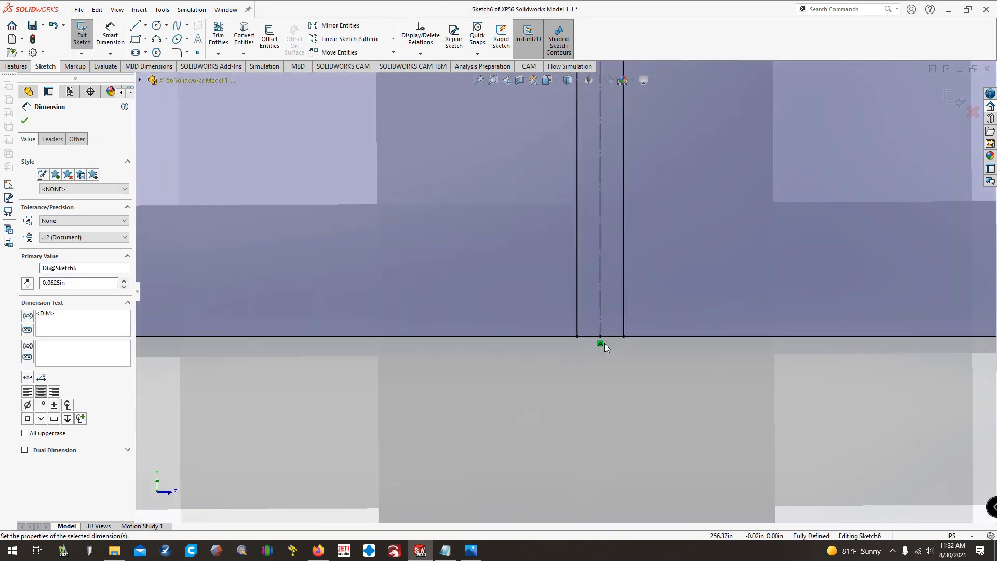
pyautogui.scroll(-3, 604, 343)
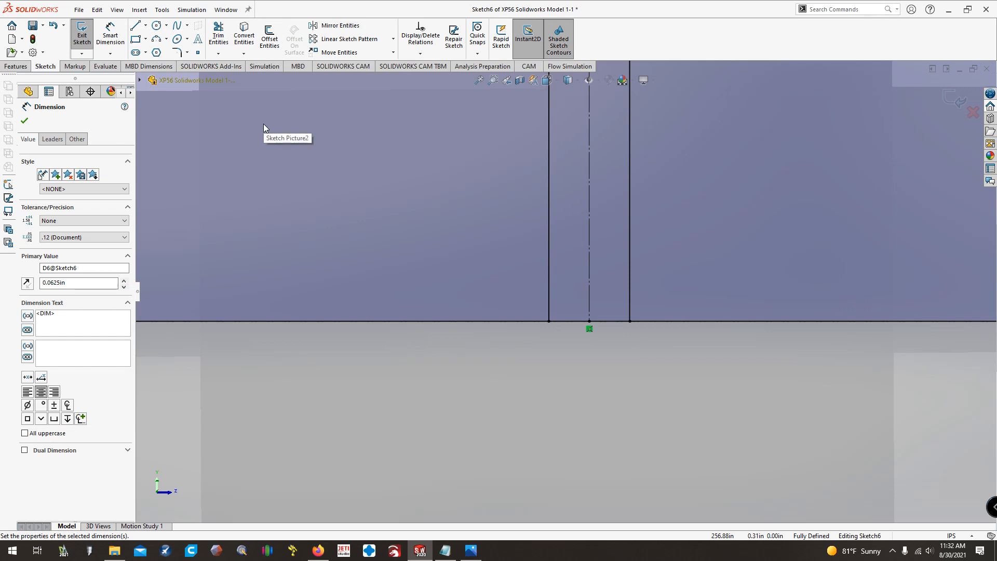
pyautogui.click(225, 35)
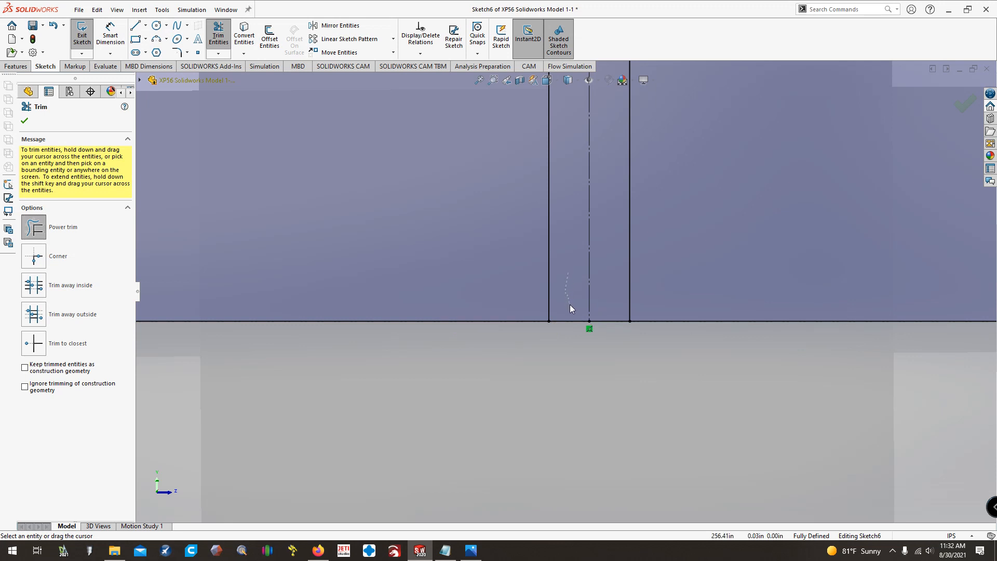
pyautogui.moveTo(569, 307); pyautogui.dragTo(568, 348)
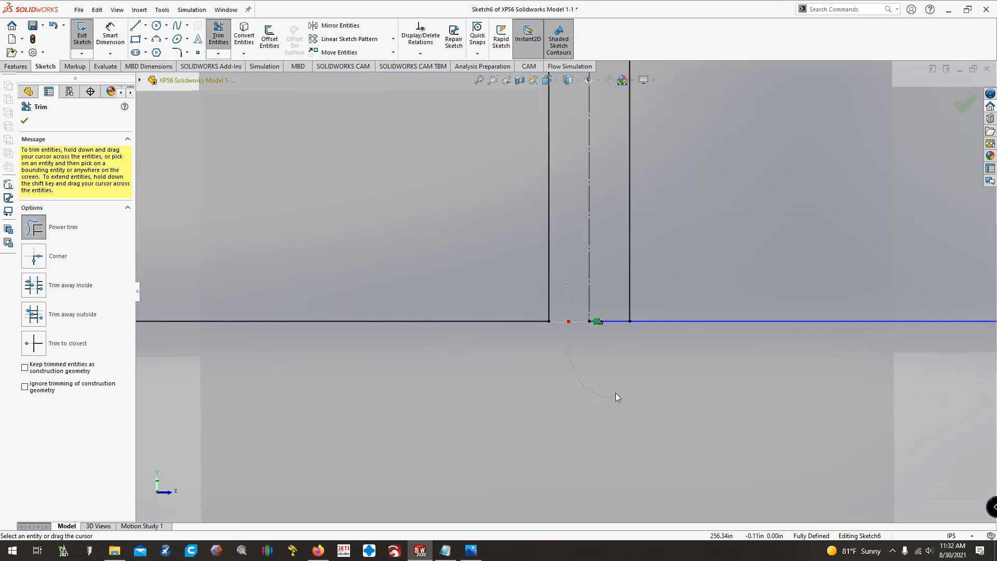
pyautogui.moveTo(618, 335)
pyautogui.mouseDown()
pyautogui.moveTo(608, 272)
pyautogui.moveTo(611, 353)
pyautogui.moveTo(610, 283)
pyautogui.moveTo(612, 345)
pyautogui.mouseUp()
pyautogui.rightClick(611, 339)
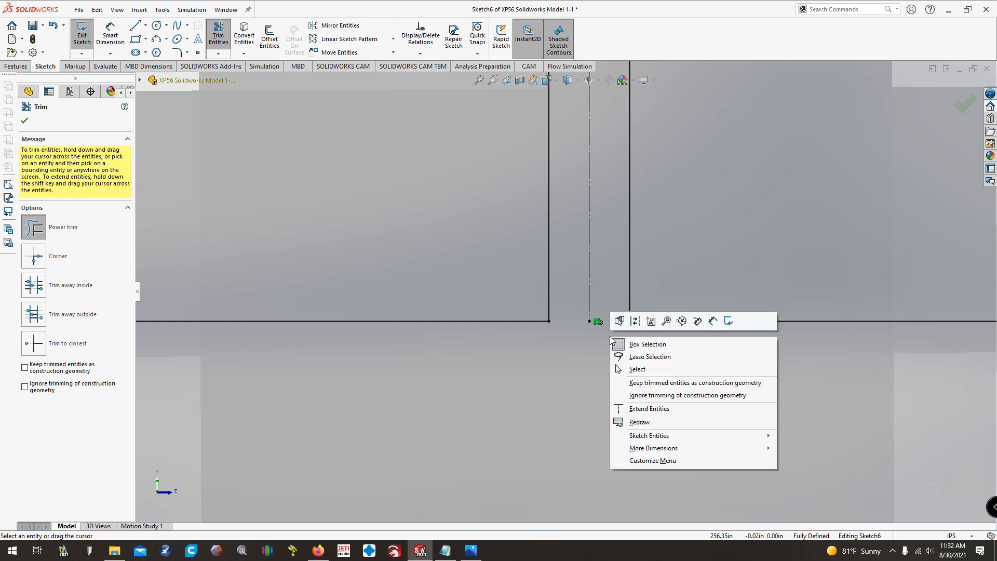
pyautogui.click(561, 361)
pyautogui.scroll(-2, 561, 361)
pyautogui.scroll(5, 562, 361)
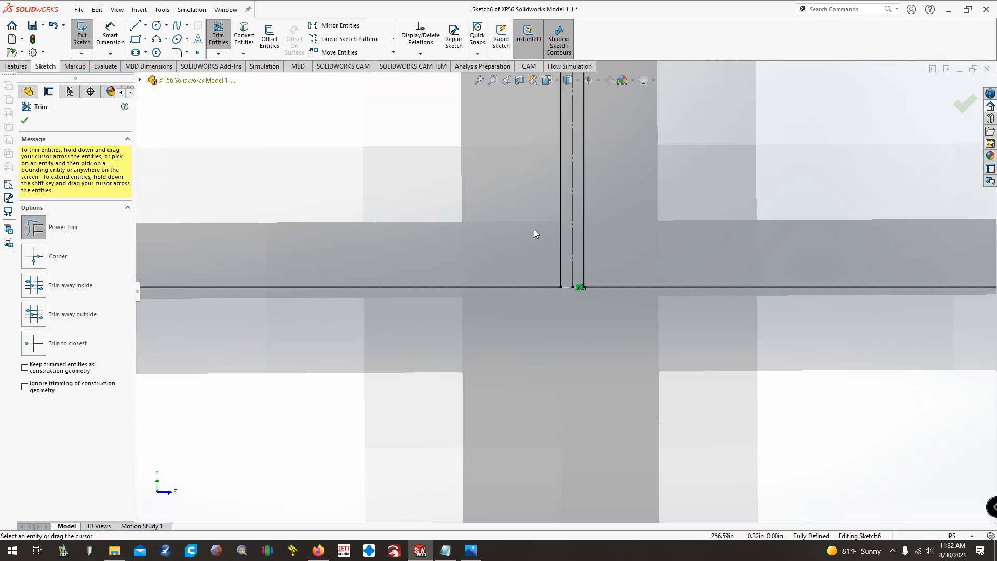
# Trim the tip-side gap line's overhang above the profile arc and the arc segment between that line and the construction line.
pyautogui.hotkey('ctrl', 'Down')
pyautogui.hotkey('ctrl', 'Down')
pyautogui.hotkey('ctrl', 'Down')
pyautogui.hotkey('ctrl', 'Down')
pyautogui.hotkey('ctrl', 'Down')
pyautogui.hotkey('ctrl', 'Down')
pyautogui.hotkey('ctrl', 'Down')
pyautogui.hotkey('ctrl', 'Down')
pyautogui.hotkey('ctrl', 'Down')
pyautogui.hotkey('ctrl', 'Down')
pyautogui.hotkey('ctrl', 'Down')
pyautogui.hotkey('ctrl', 'Down')
pyautogui.hotkey('ctrl', 'Down')
pyautogui.hotkey('ctrl', 'Down')
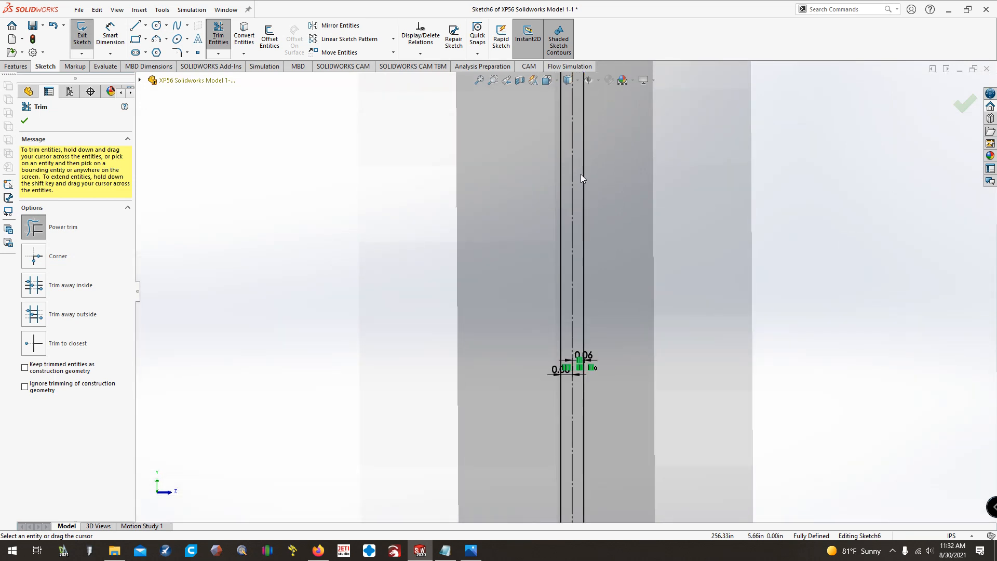
pyautogui.hotkey('ctrl', 'Down')
pyautogui.hotkey('ctrl', 'Down')
pyautogui.hotkey('ctrl', 'Down')
pyautogui.hotkey('ctrl', 'Down')
pyautogui.hotkey('ctrl', 'Down')
pyautogui.hotkey('ctrl', 'Down')
pyautogui.hotkey('ctrl', 'Down')
pyautogui.hotkey('ctrl', 'Down')
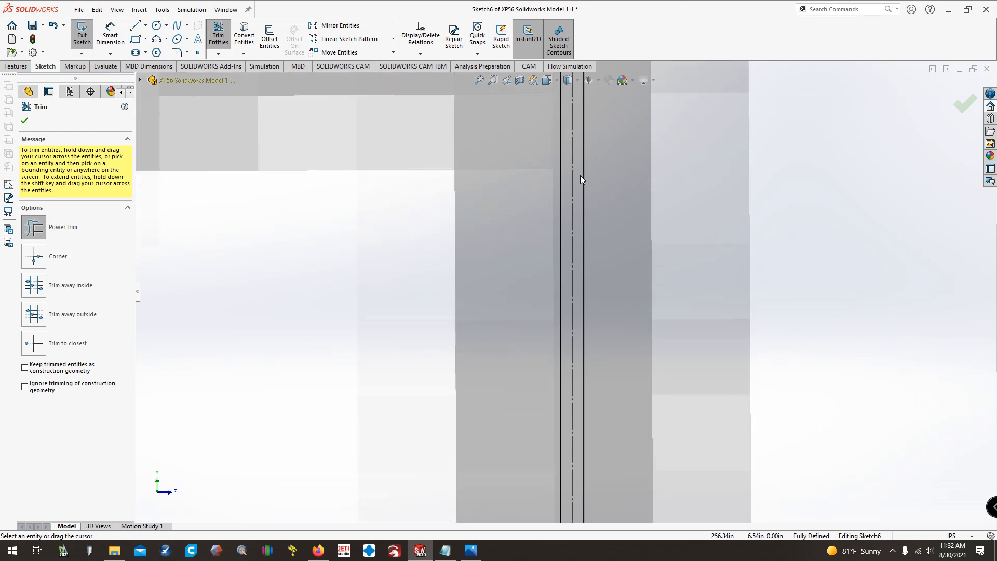
pyautogui.scroll(5, 580, 245)
pyautogui.scroll(-10, 580, 245)
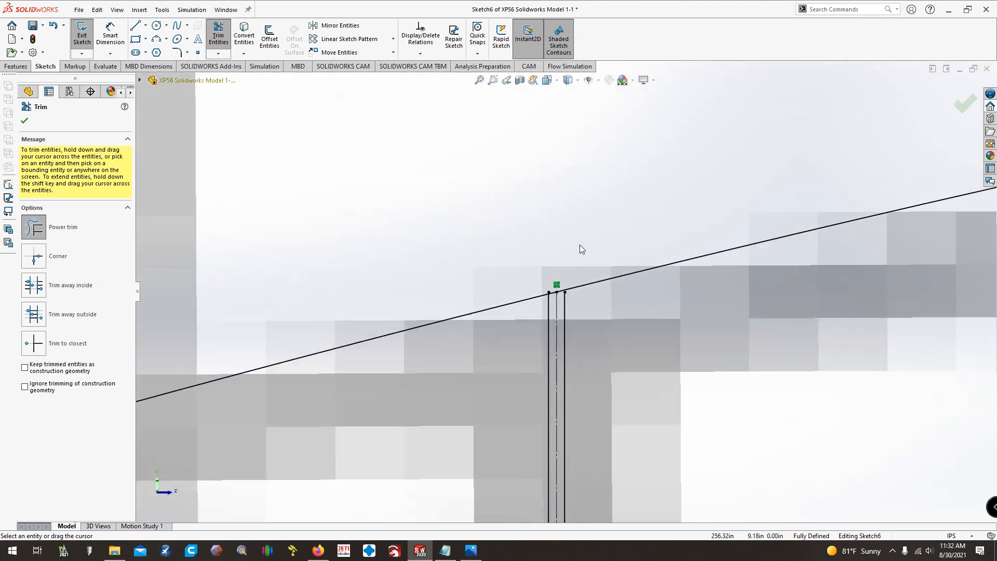
pyautogui.scroll(-8, 520, 394)
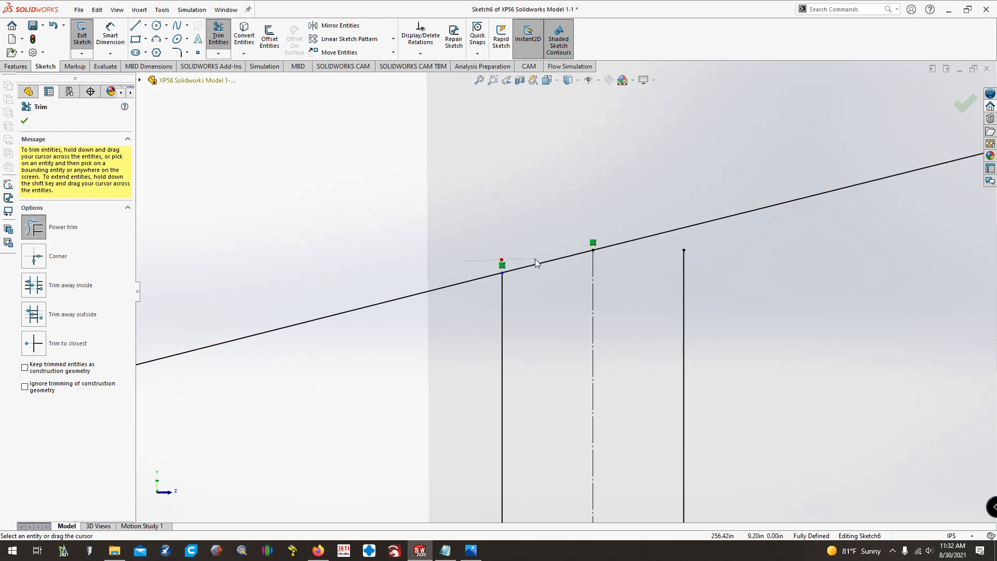
pyautogui.moveTo(535, 258); pyautogui.dragTo(535, 273)
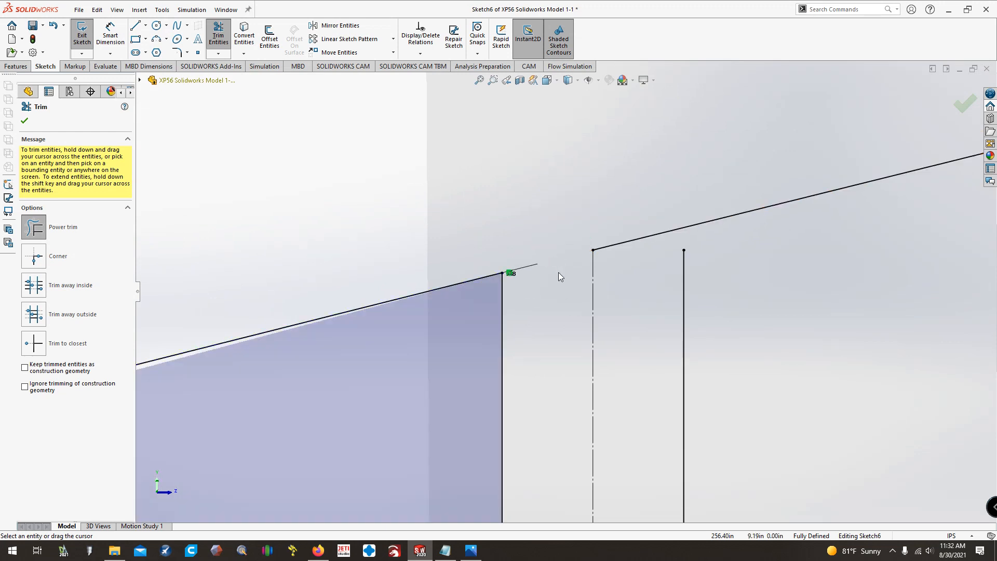
# Extend the base-side gap line up to the profile arc and trim the remaining arc segment inside the gap.
pyautogui.press('Escape')
pyautogui.moveTo(683, 251); pyautogui.dragTo(684, 227)
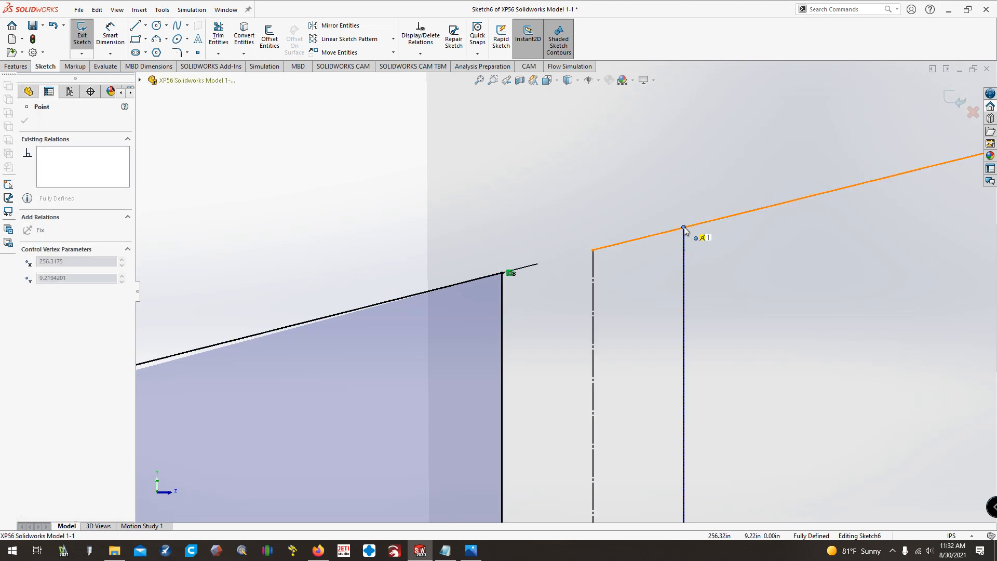
pyautogui.click(218, 36)
pyautogui.moveTo(595, 184); pyautogui.dragTo(621, 261)
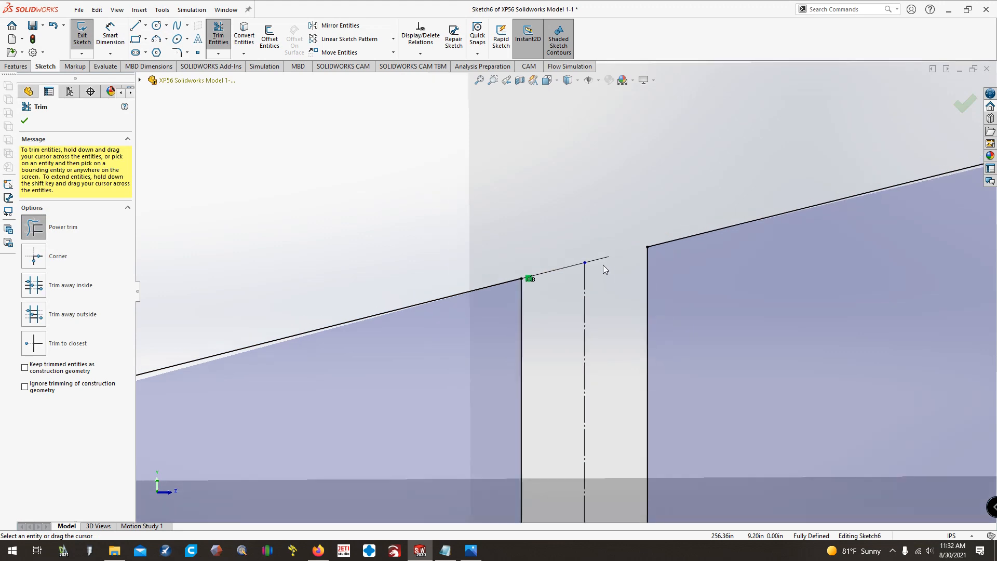
# Exit the sketch to rebuild the spinner revolve as two separate bodies.
pyautogui.click(479, 79)
pyautogui.press('Escape')
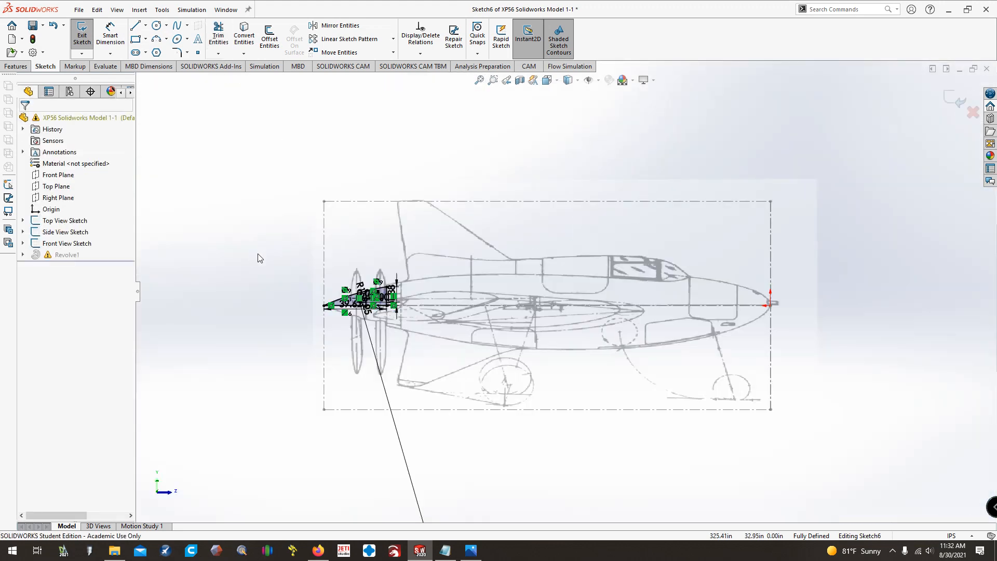
pyautogui.scroll(-8, 338, 304)
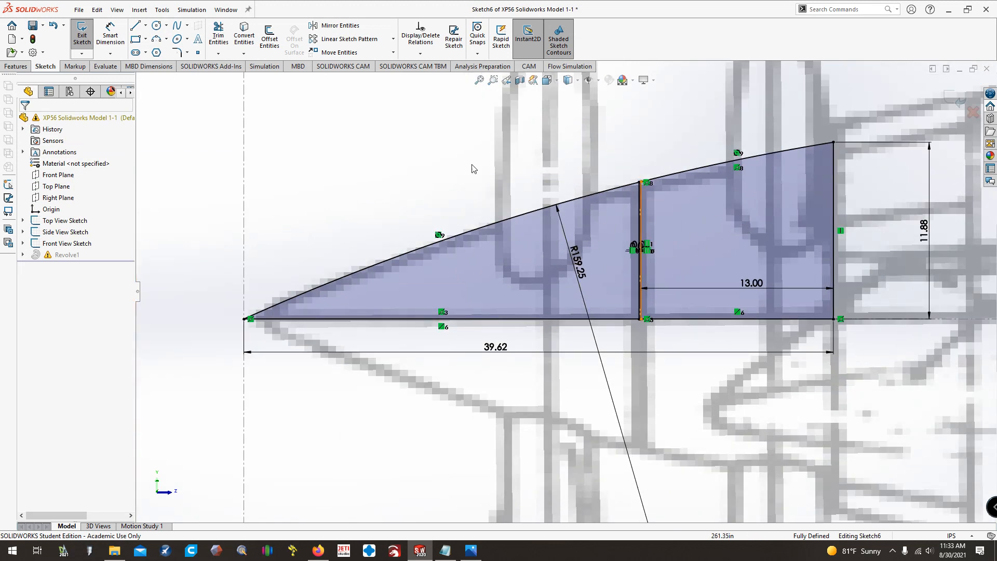
pyautogui.click(82, 48)
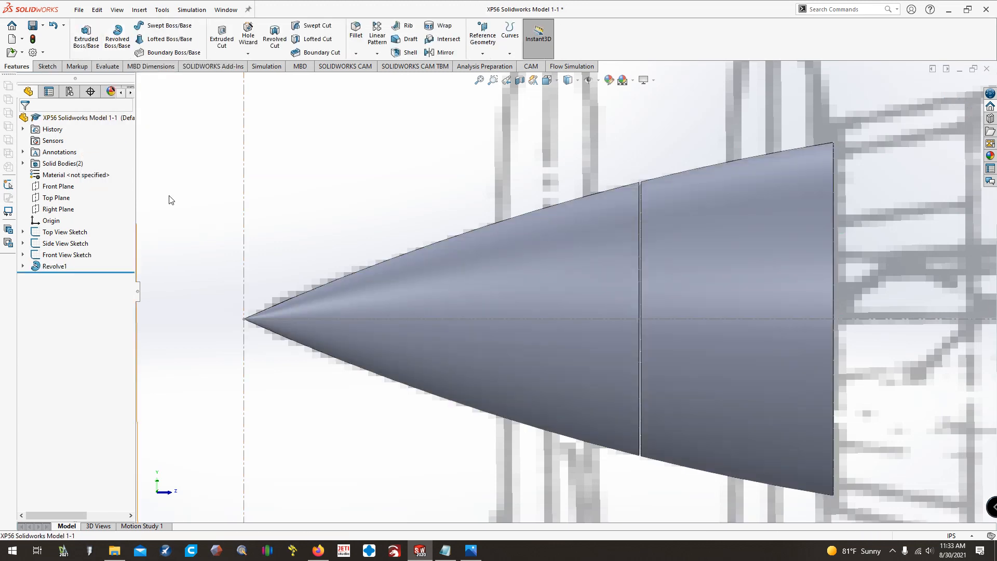
pyautogui.press('z')
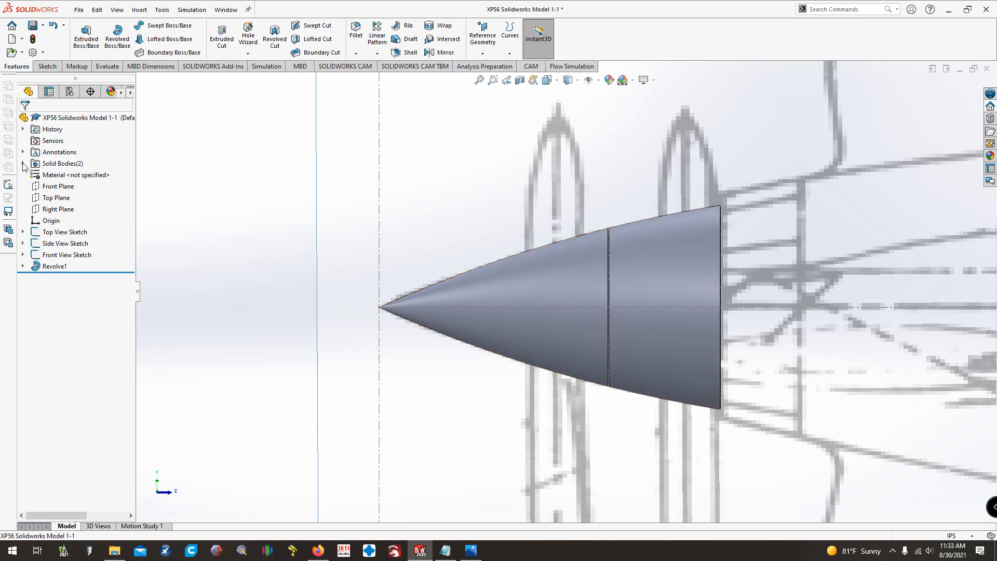
# Expand the list of solid bodies and rename the revolve feature as Spinner Revolve.
pyautogui.doubleClick(73, 164)
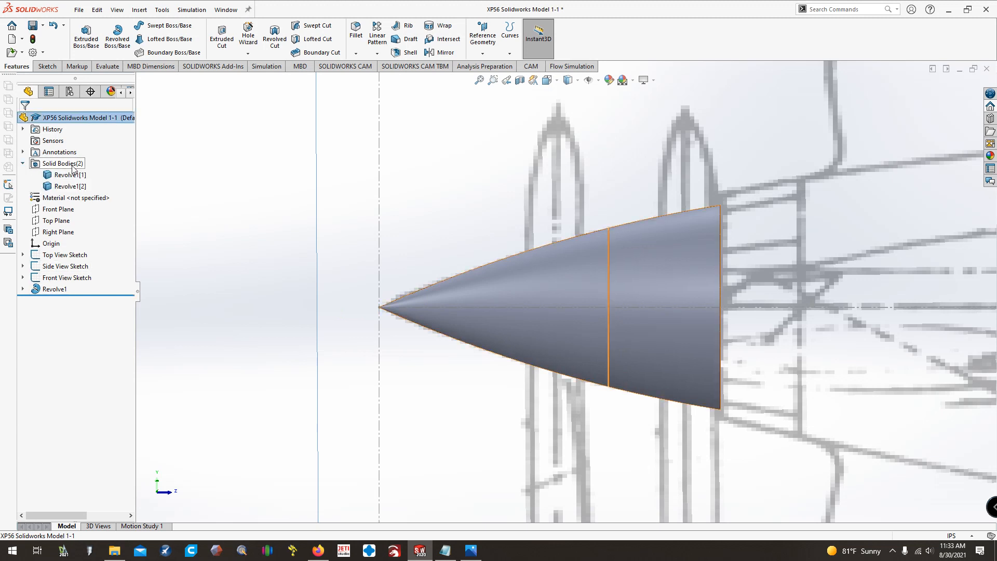
pyautogui.click(60, 291)
pyautogui.click(60, 291)
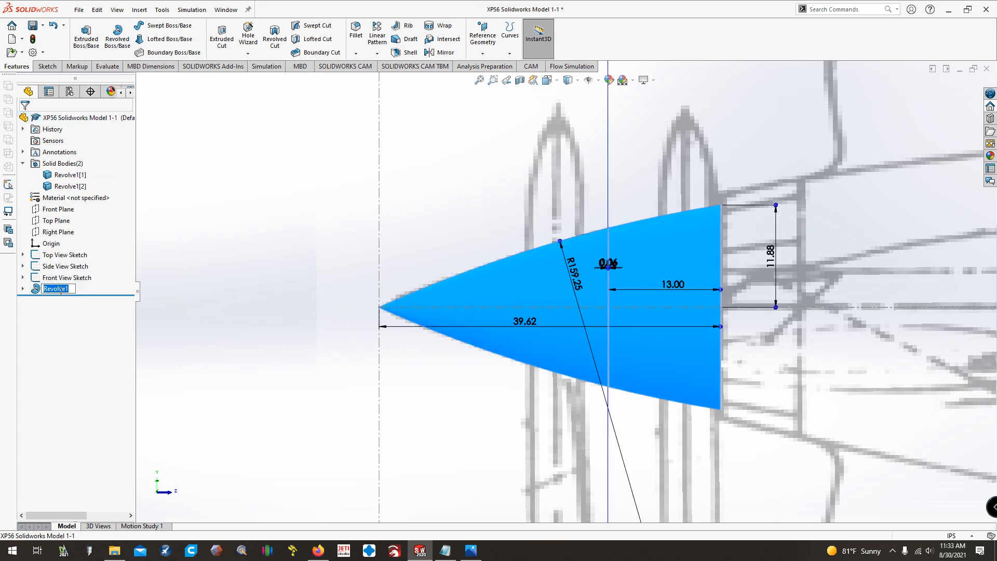
pyautogui.write('Spinner')
pyautogui.press('Return')
# Rename the solid body of the spinner's wide base section as Fwd. Spinner.
pyautogui.click(78, 175)
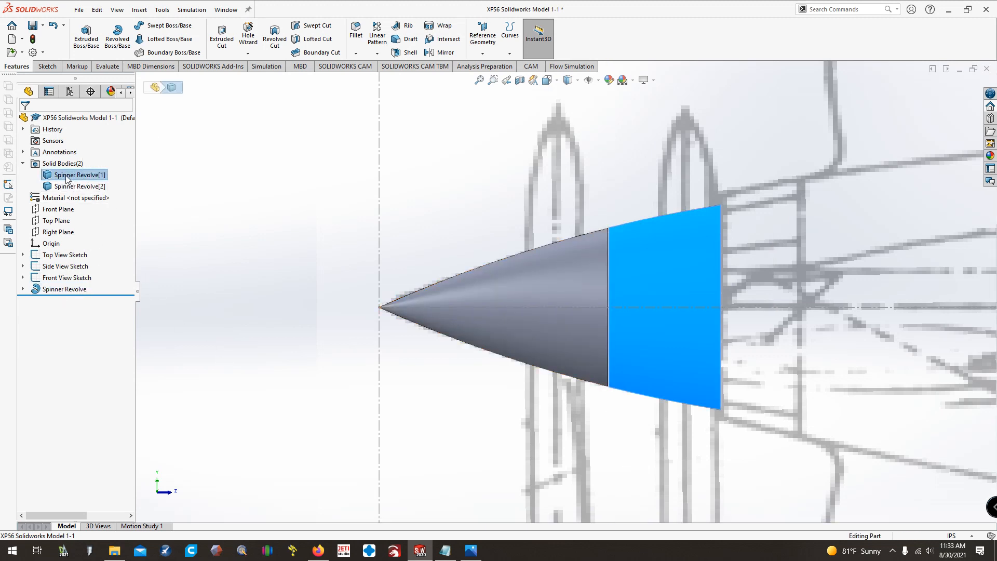
pyautogui.click(66, 177)
pyautogui.write('Fwd')
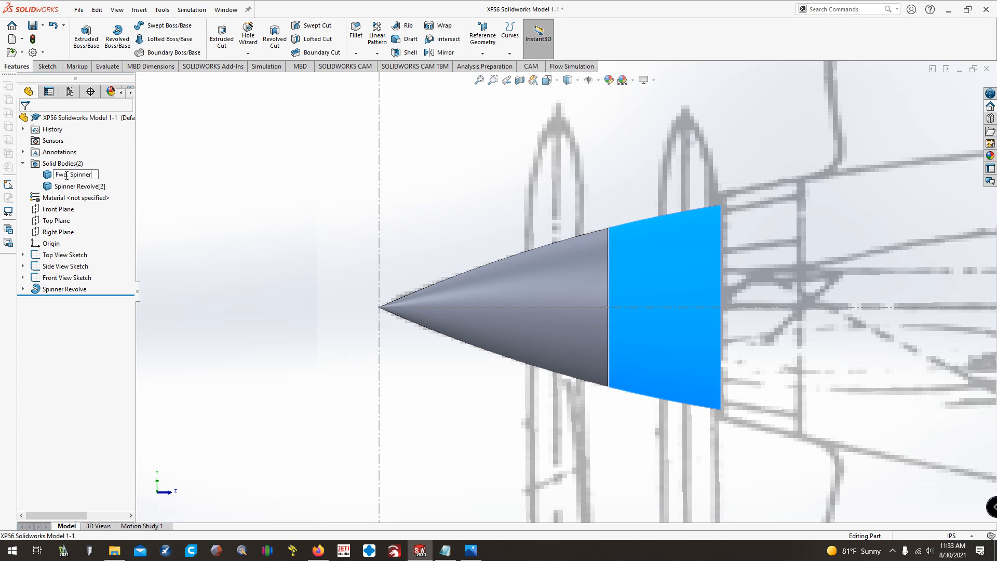
pyautogui.write('. Spinner')
pyautogui.press('Return')
# Rename the solid body of the spinner's pointed tip section as Aft. Spinner and collapse the list of solid bodies.
pyautogui.click(75, 186)
pyautogui.click(75, 186)
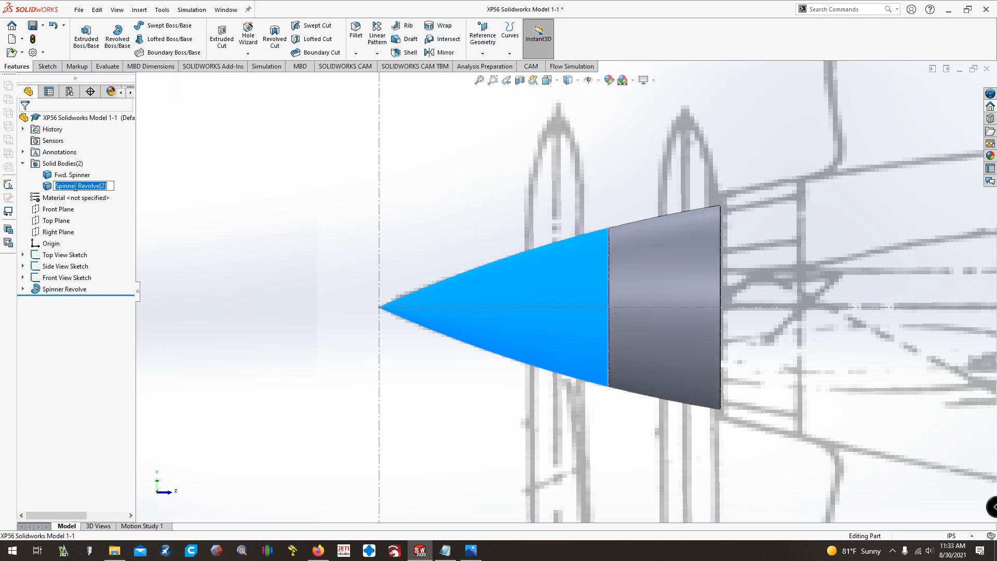
pyautogui.write('Aft. Spinner')
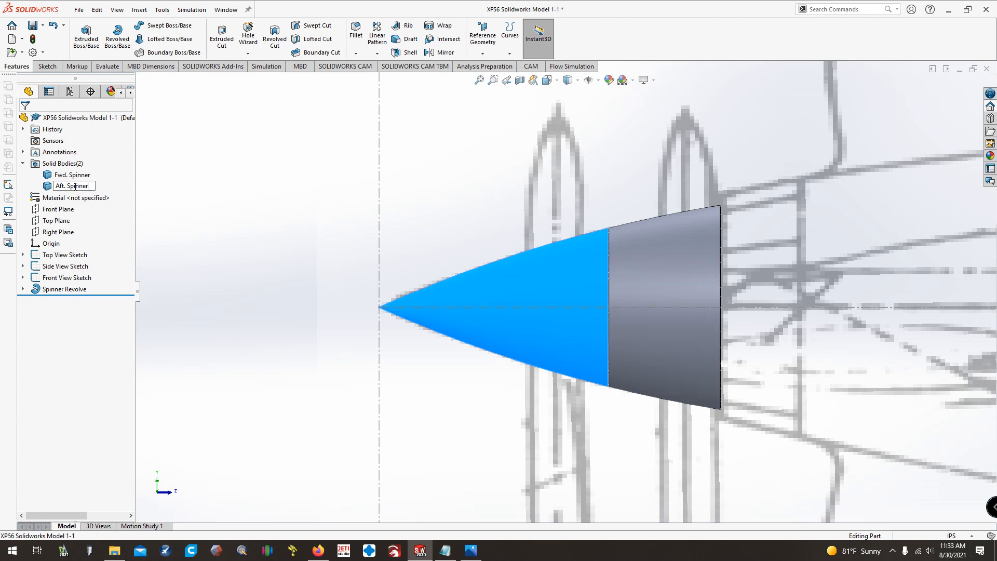
pyautogui.press('Return')
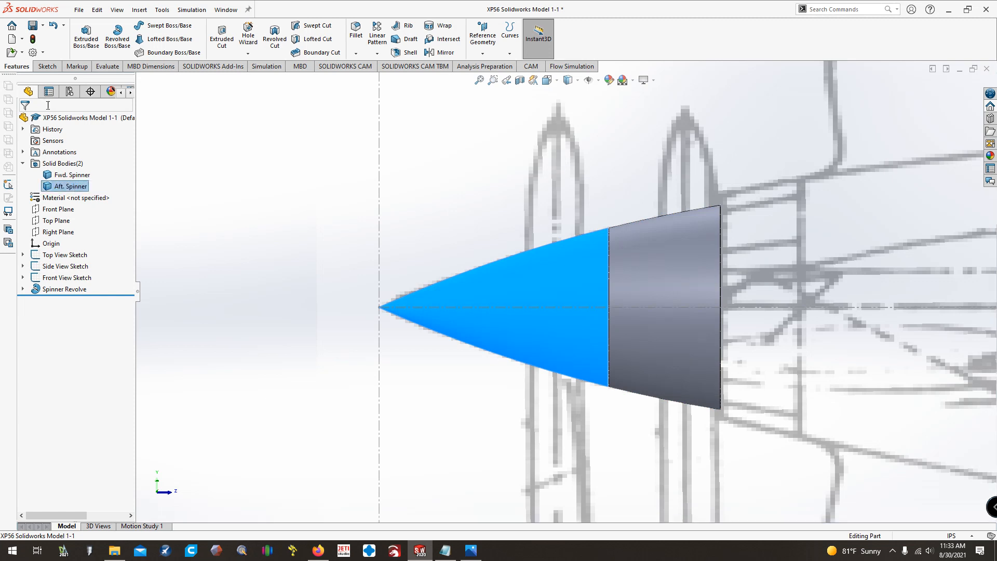
pyautogui.click(24, 164)
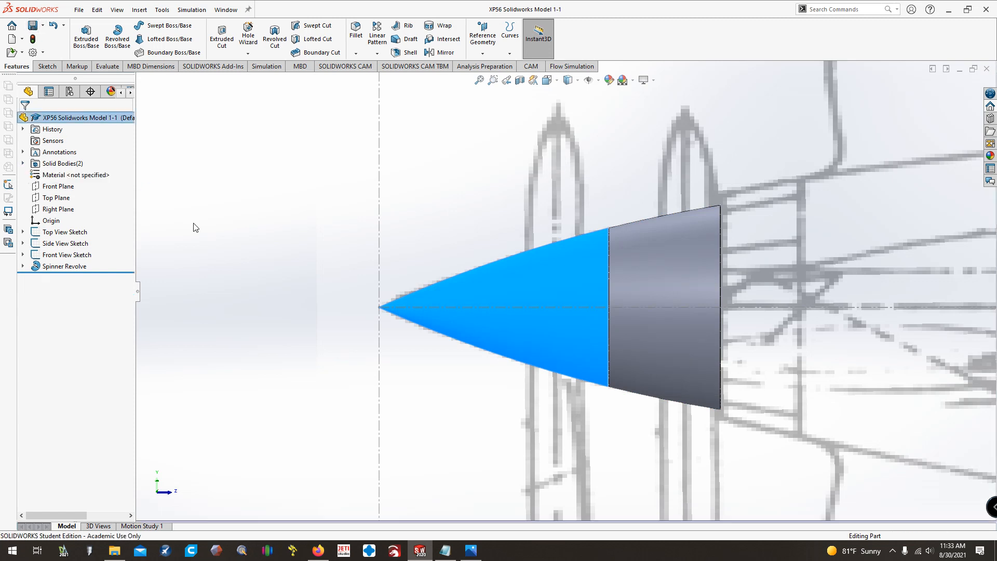
# Show the whole model in the top view to examine the spinner against the blueprint.
pyautogui.click(479, 80)
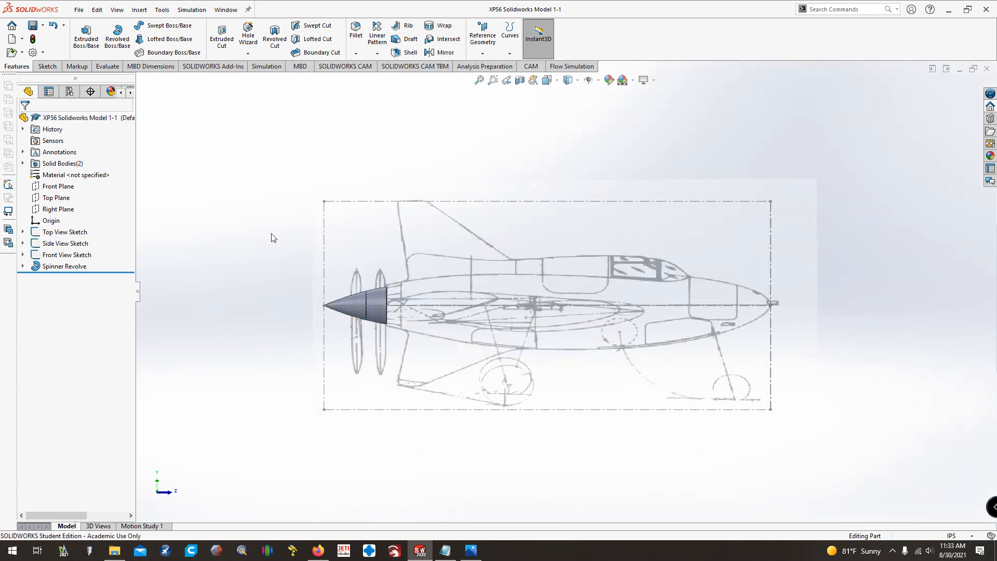
pyautogui.hotkey('ctrl', '5')
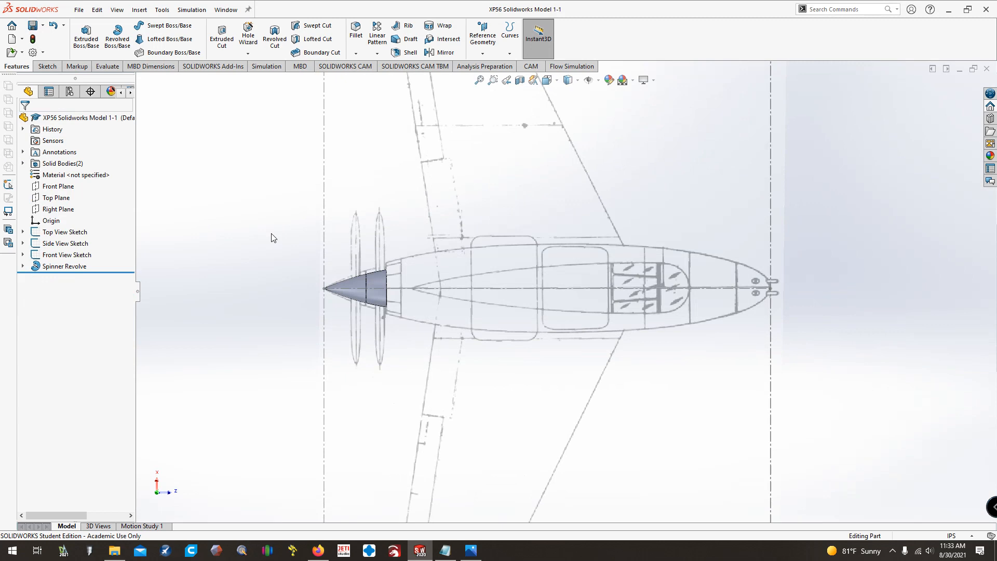
# On the Right Plane, sketch a horizontal line about 9.4 in long along the centerline from the spinner's base to the blueprint's vertical panel line.
pyautogui.hotkey('ctrl', '4')
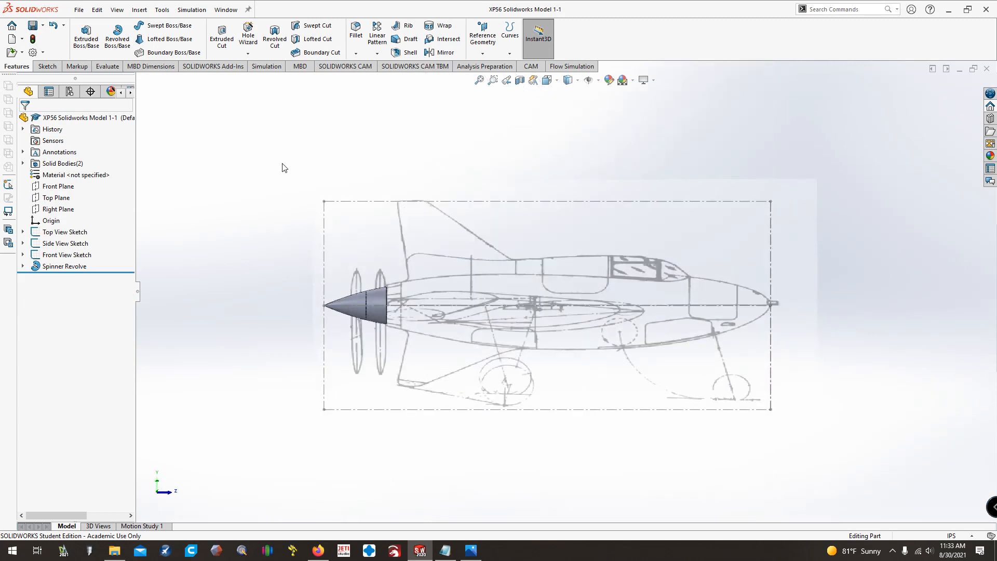
pyautogui.scroll(-10, 389, 329)
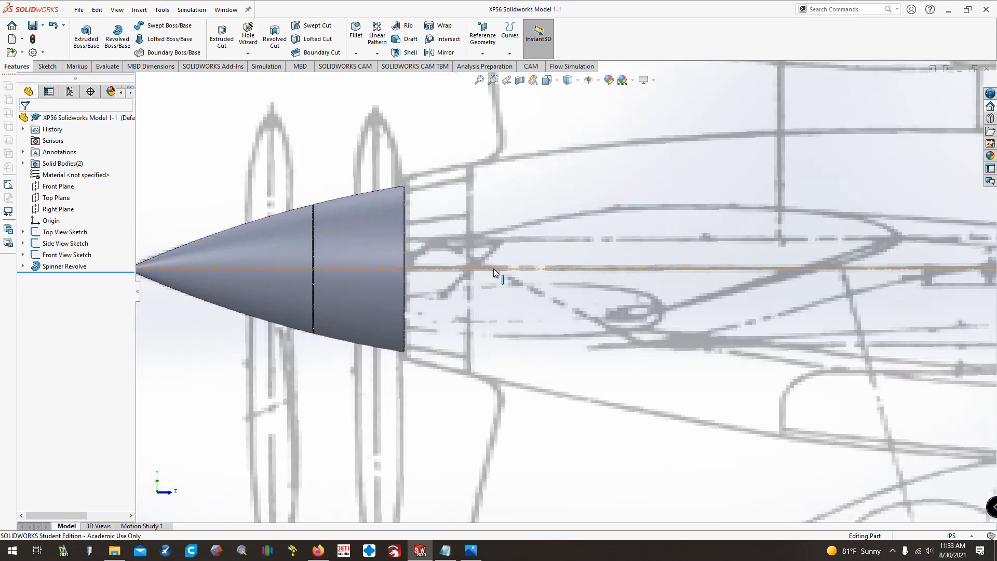
pyautogui.scroll(3, 493, 269)
pyautogui.scroll(-3, 494, 269)
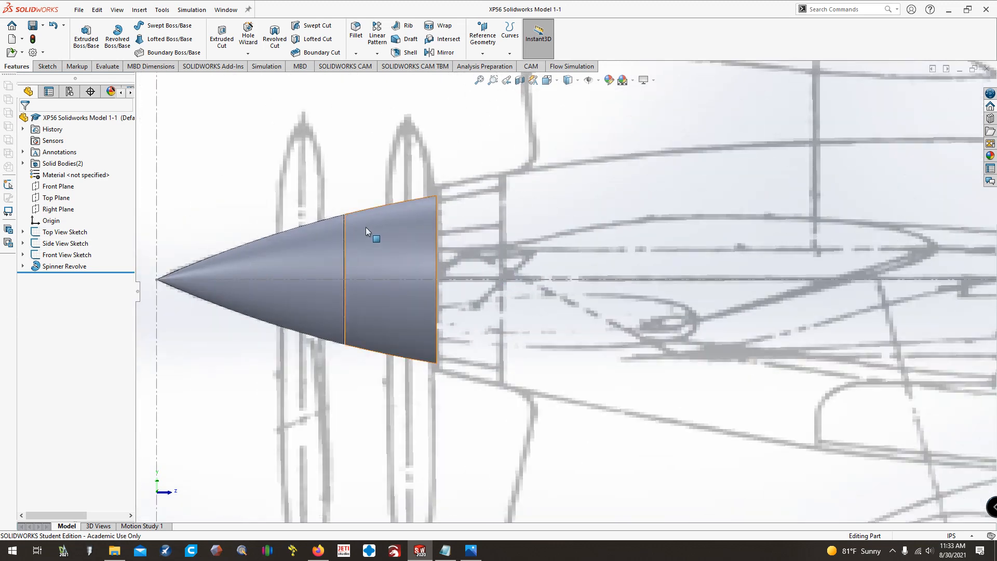
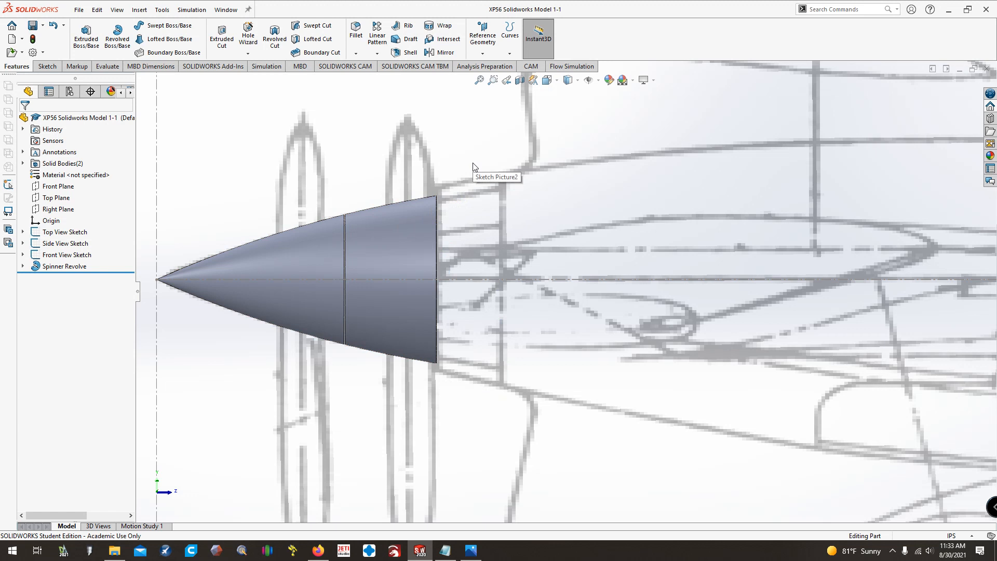
pyautogui.click(47, 209)
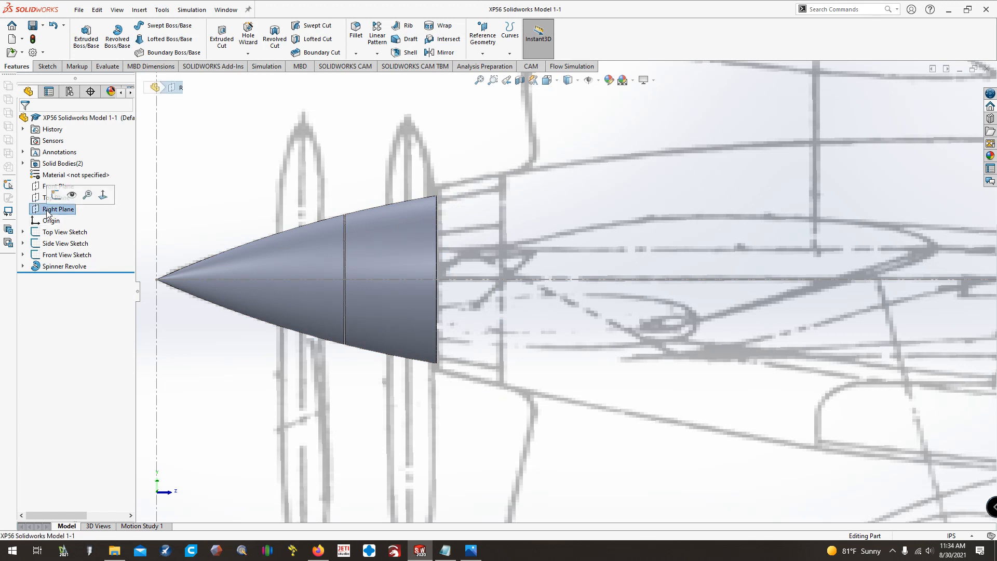
pyautogui.click(106, 50)
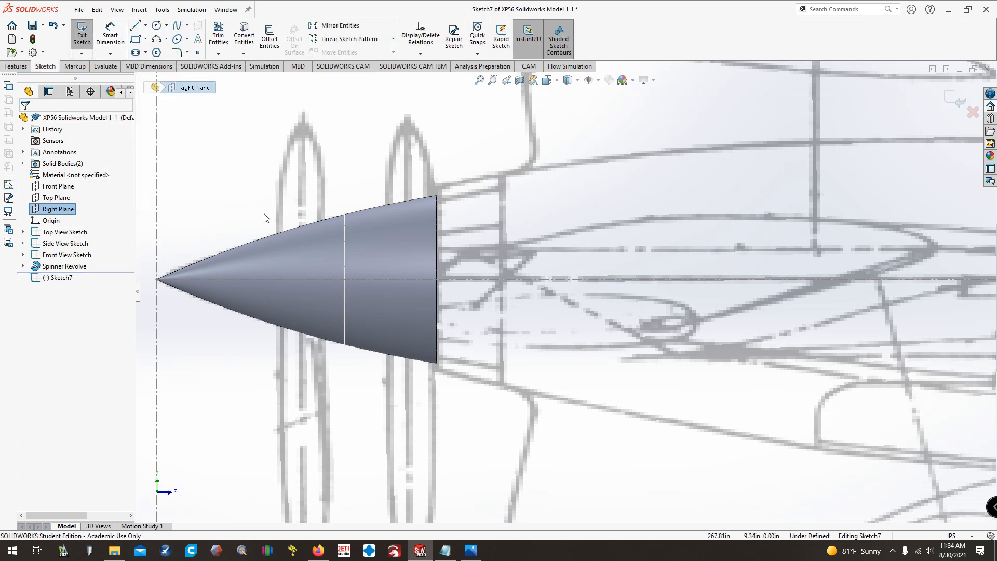
pyautogui.click(141, 28)
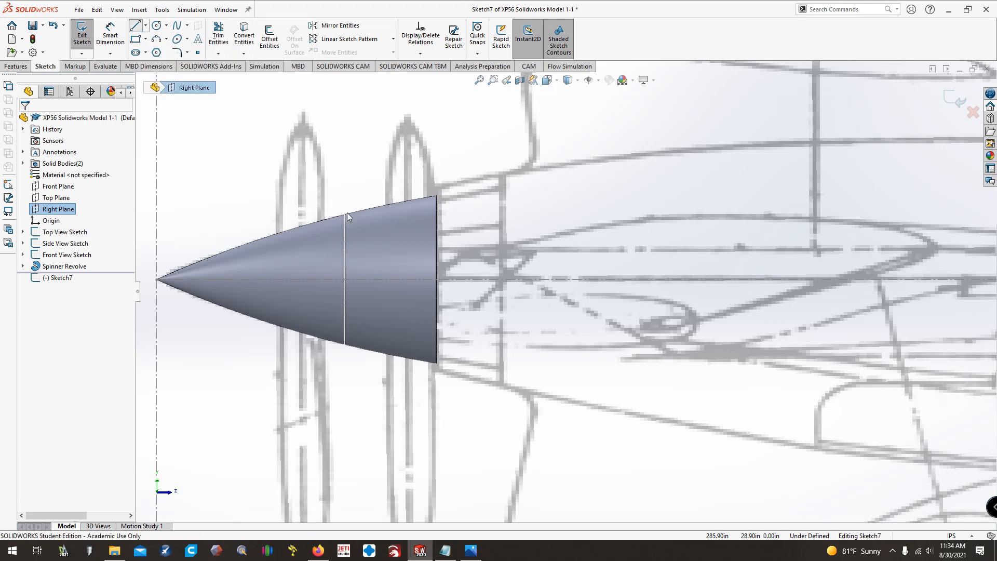
pyautogui.click(437, 280)
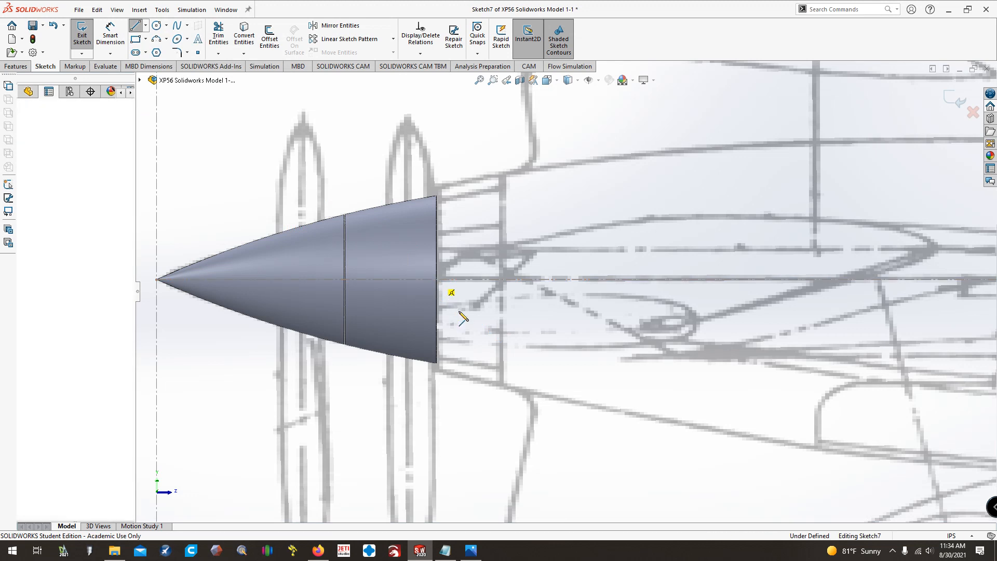
pyautogui.click(503, 280)
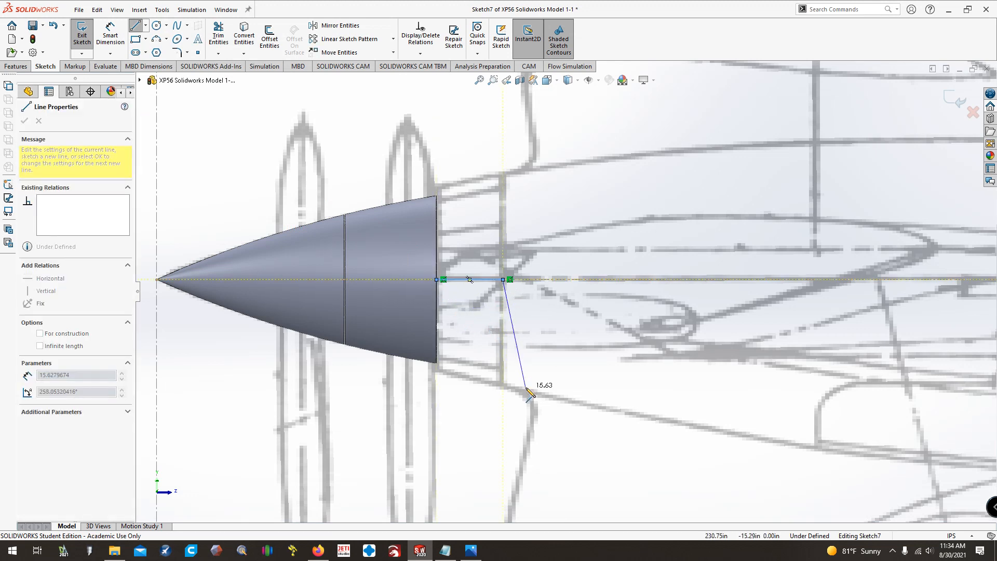
pyautogui.press('Escape')
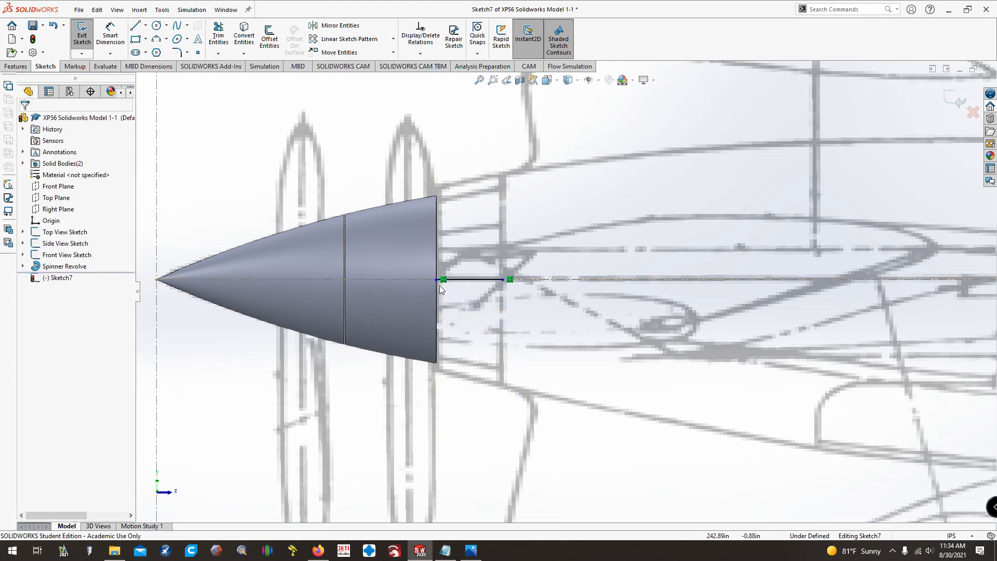
# Constrain the horizontal line's spinner-side endpoint to the midpoint of the spinner's base edge.
pyautogui.moveTo(437, 279)
pyautogui.mouseDown()
pyautogui.moveTo(416, 282)
pyautogui.moveTo(428, 289)
pyautogui.mouseUp()
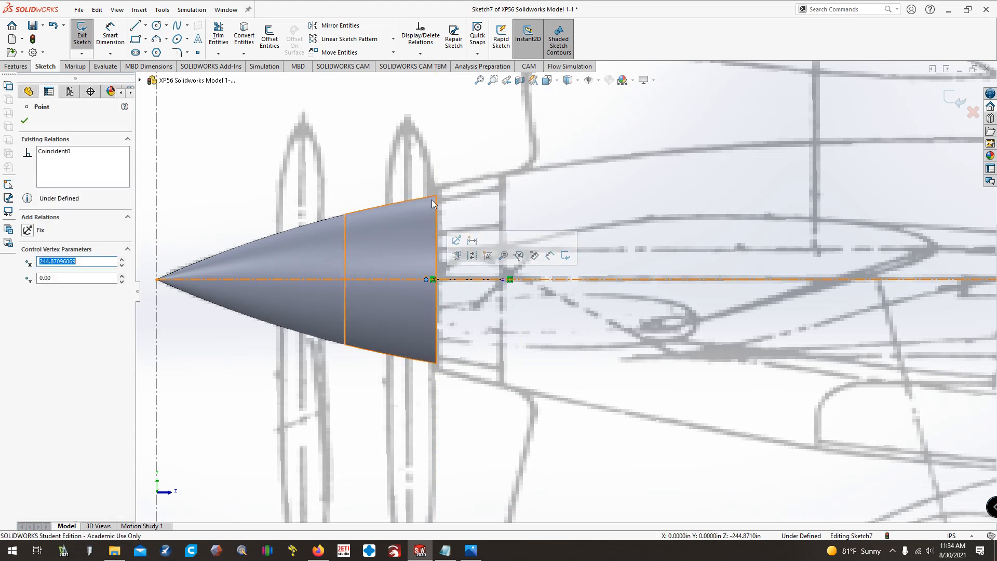
pyautogui.keyDown('ctrl'); pyautogui.click(437, 266); pyautogui.keyUp('ctrl')
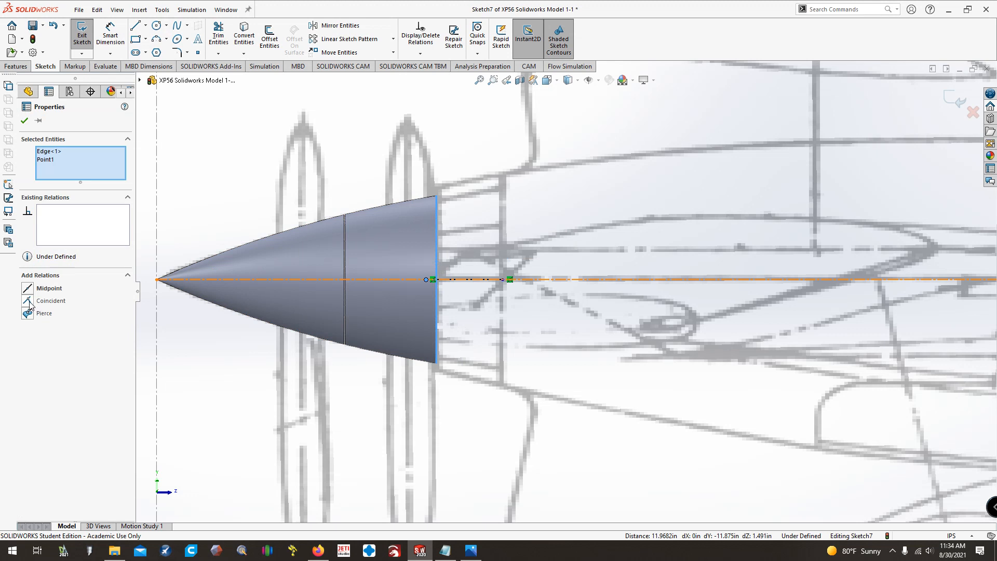
pyautogui.click(28, 288)
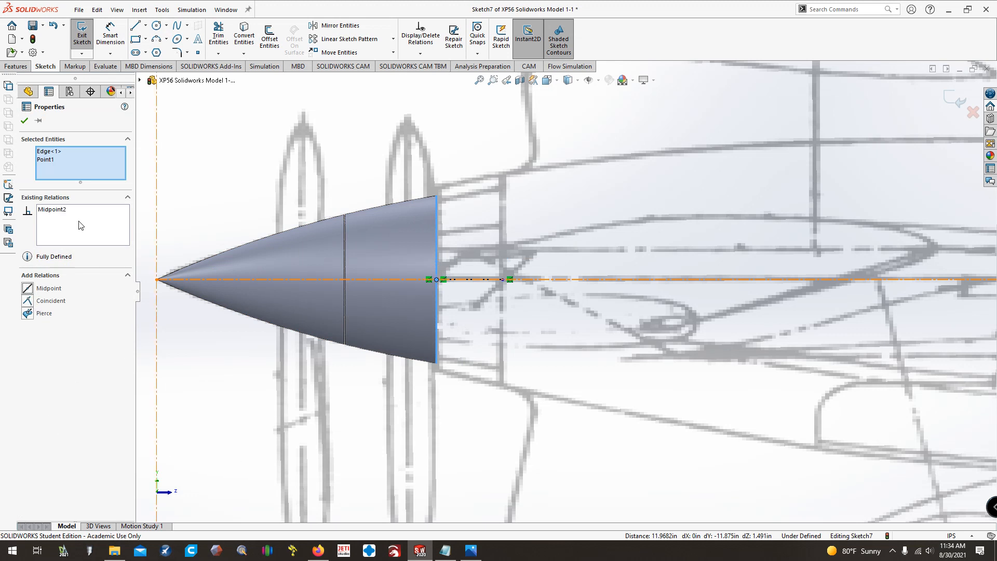
pyautogui.click(24, 122)
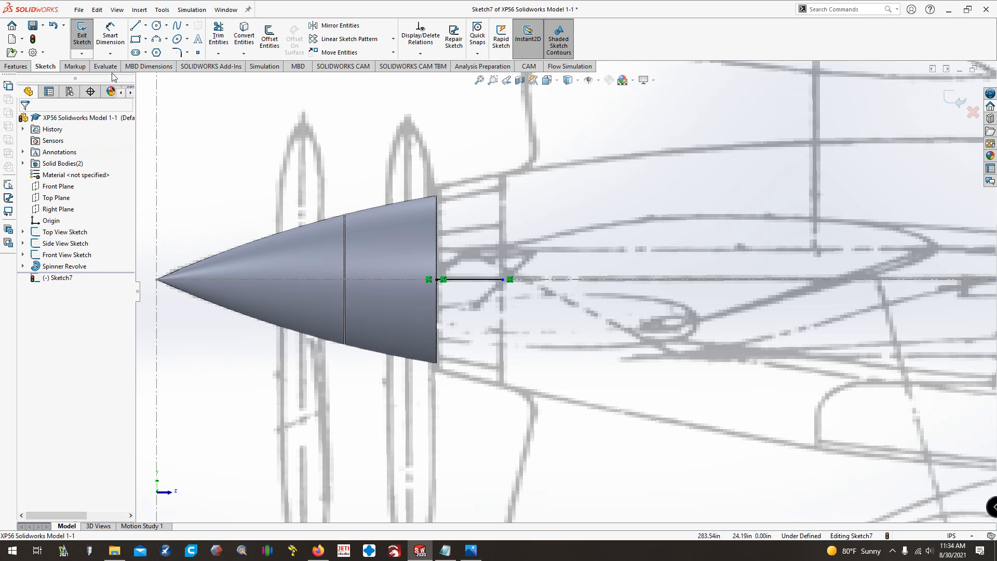
# Dimension the horizontal line's length as 9.5 in.
pyautogui.click(110, 42)
pyautogui.click(472, 280)
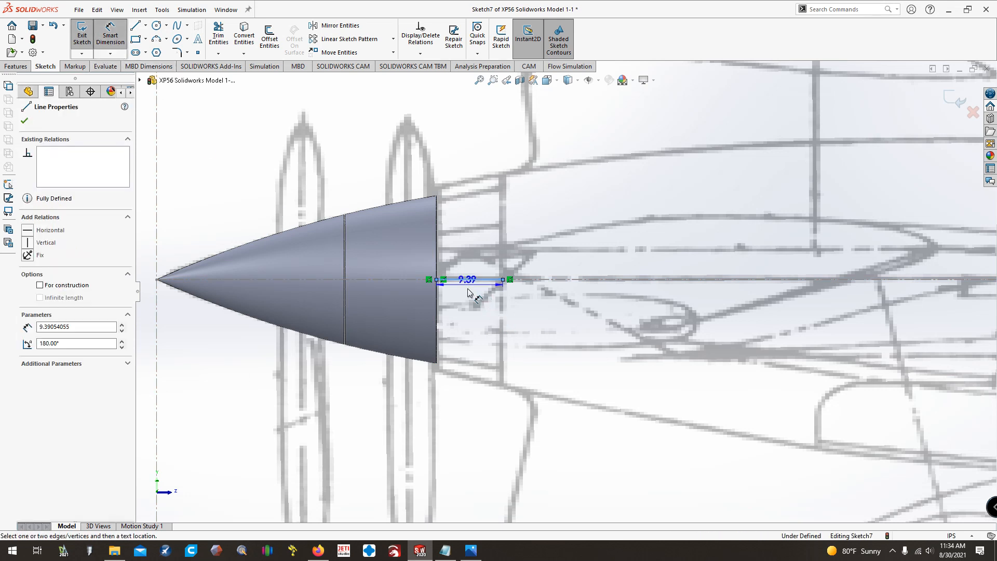
pyautogui.click(471, 312)
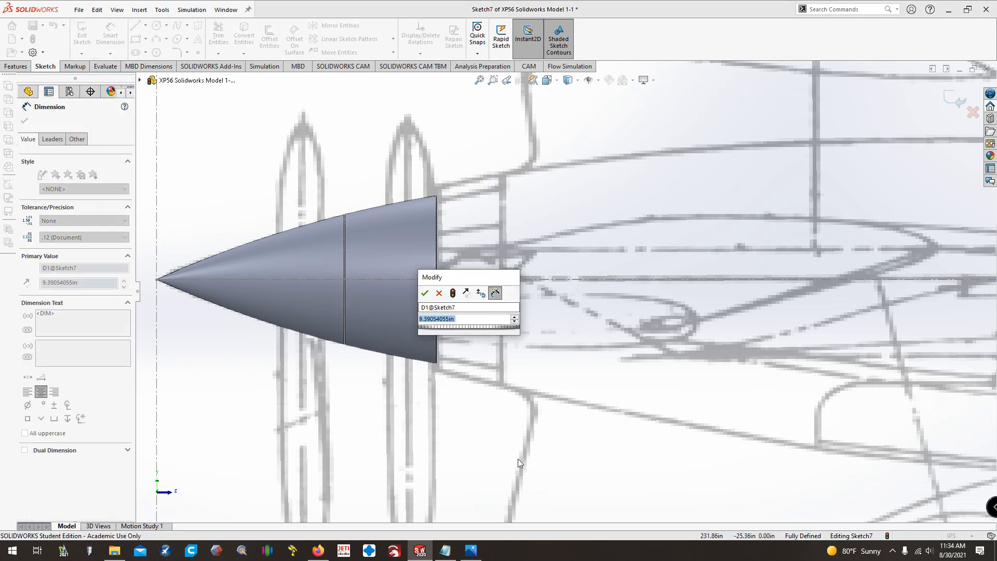
pyautogui.write('9.5')
pyautogui.press('Return')
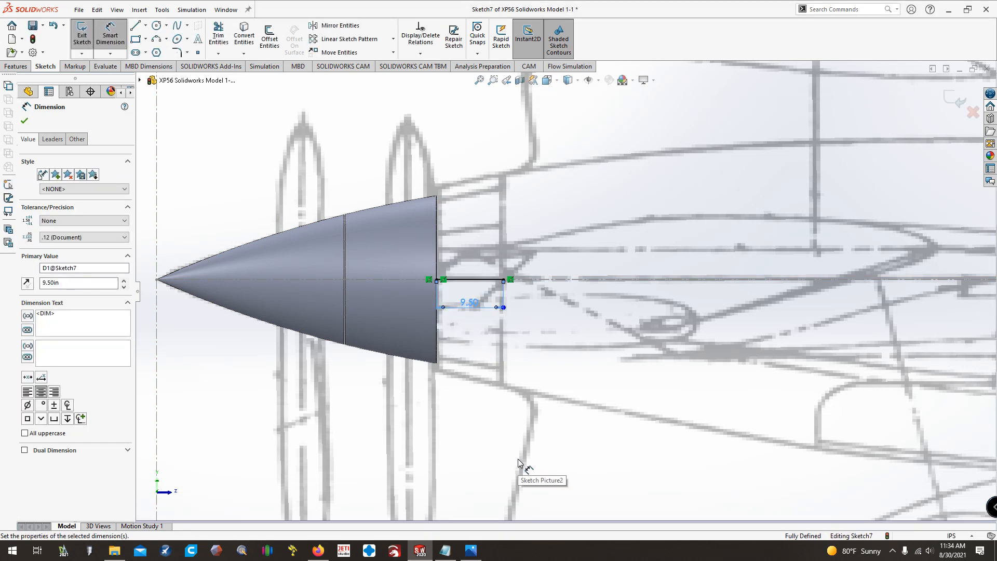
# Try a length of 10 in for the horizontal line and set it back to 9.5 in.
pyautogui.doubleClick(470, 304)
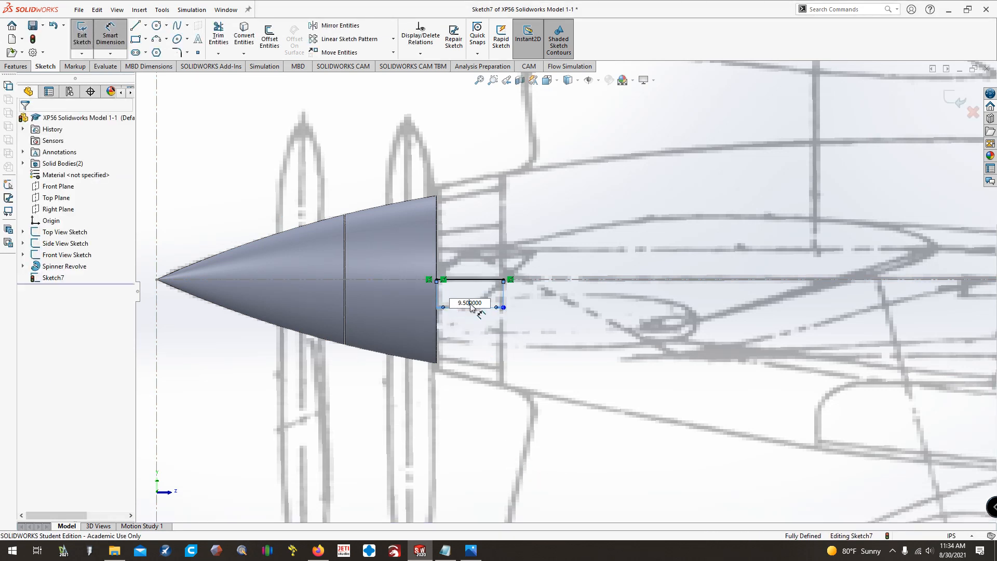
pyautogui.write('10')
pyautogui.press('Return')
pyautogui.doubleClick(471, 303)
pyautogui.write('9')
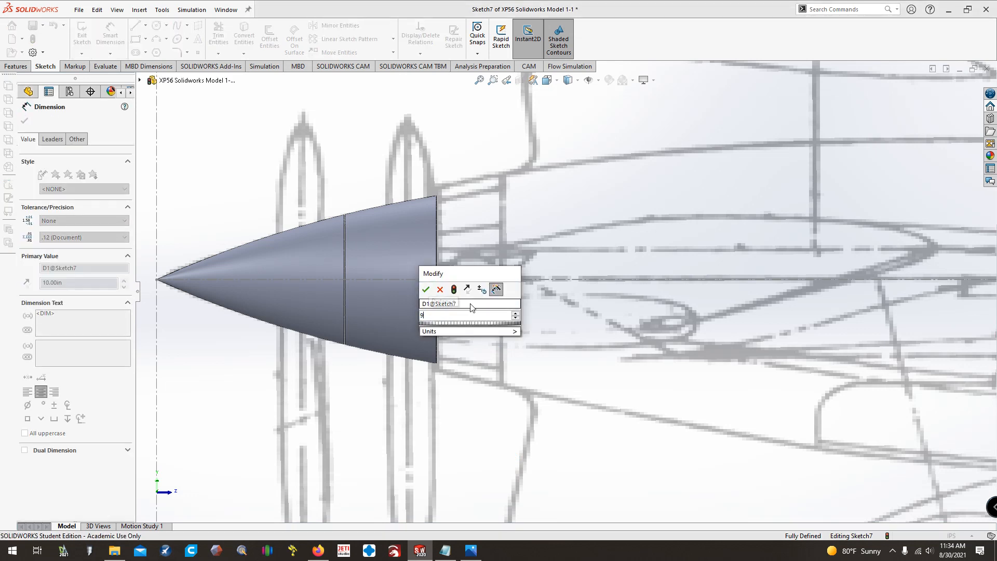
pyautogui.write('.5')
pyautogui.press('Return')
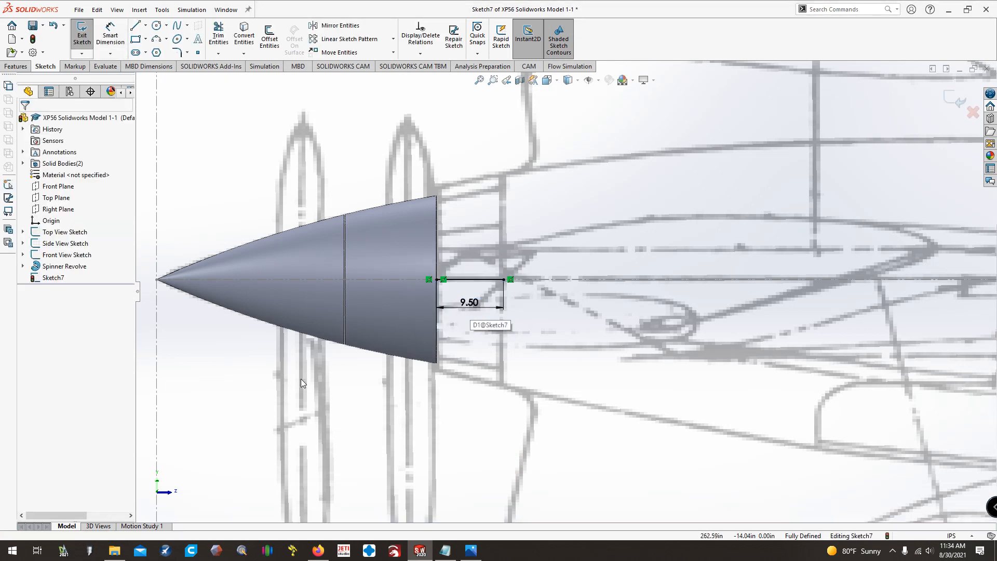
# Draw vertical lines from both ends of the horizontal line up to the fuselage outline, about 15.1 in at the far end and 13.1 in at the spinner.
pyautogui.click(136, 26)
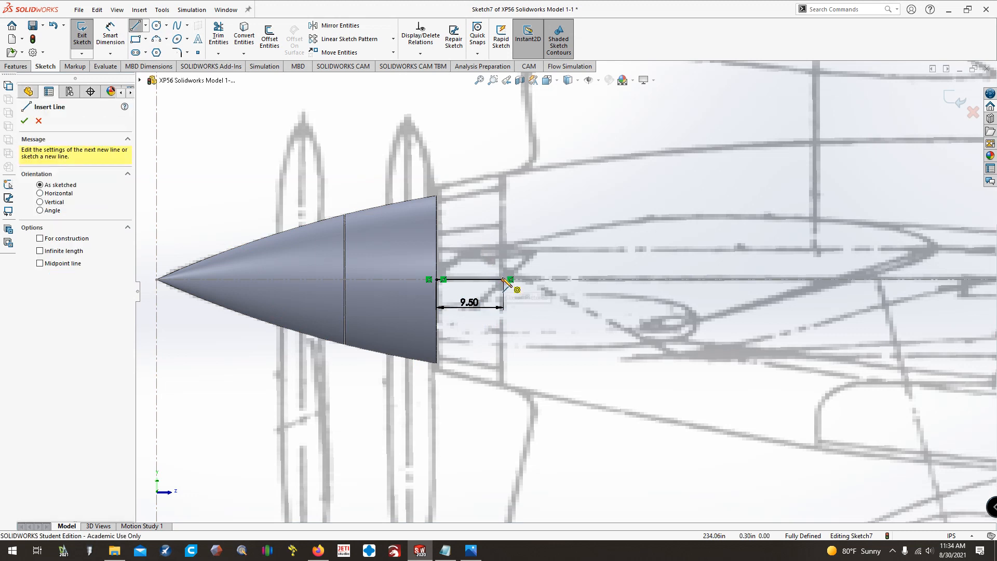
pyautogui.click(503, 279)
pyautogui.click(504, 173)
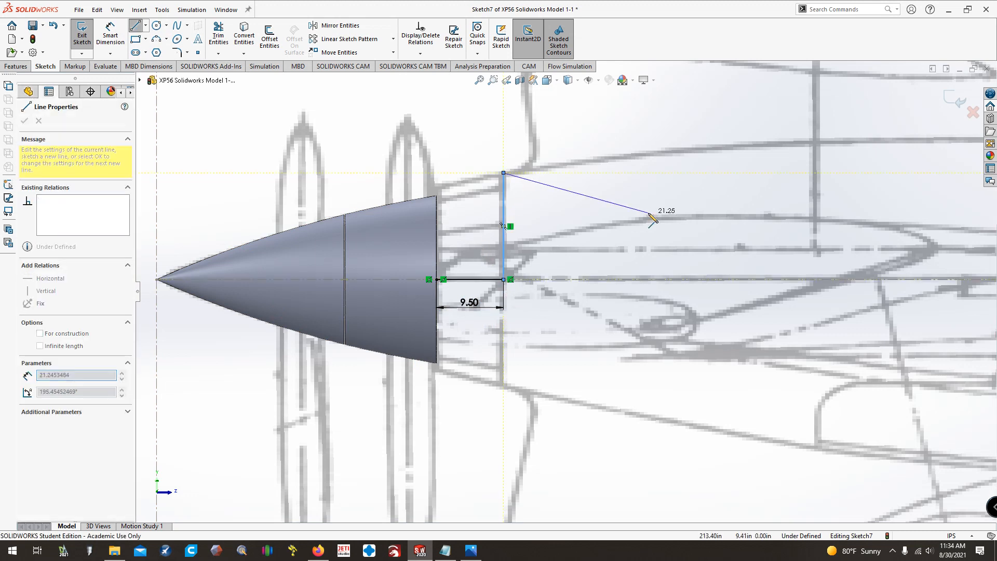
pyautogui.press('Escape')
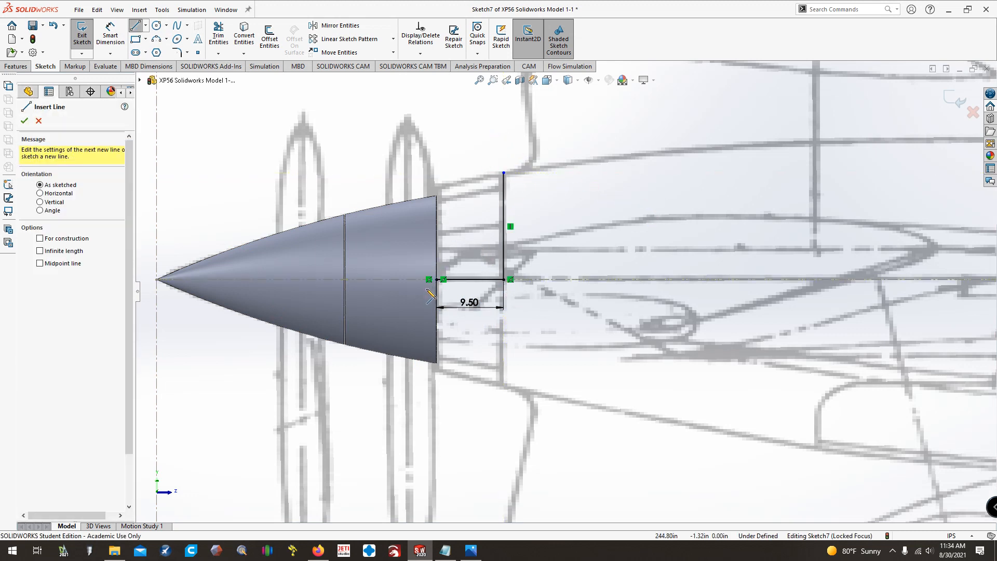
pyautogui.click(437, 279)
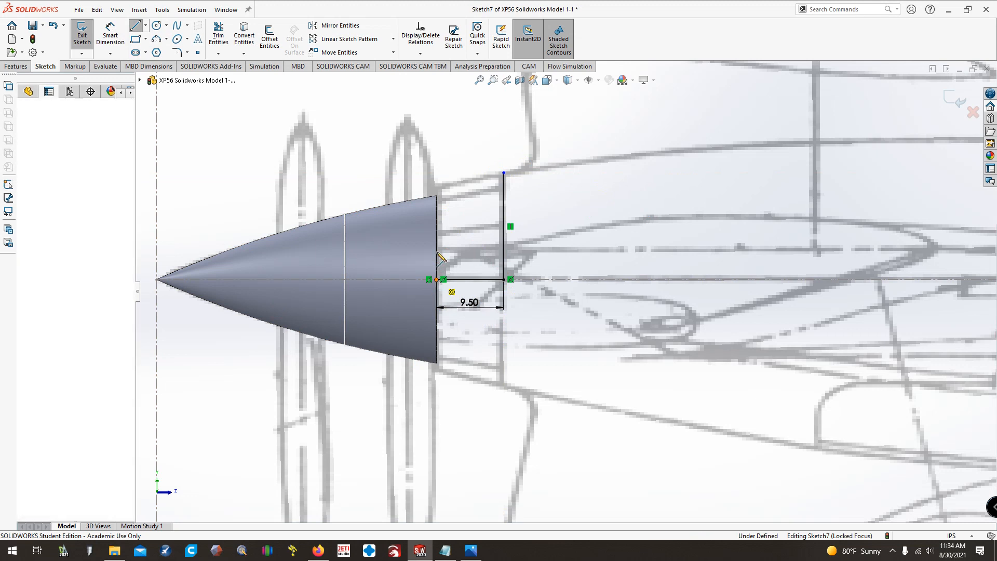
pyautogui.click(437, 186)
pyautogui.press('Escape')
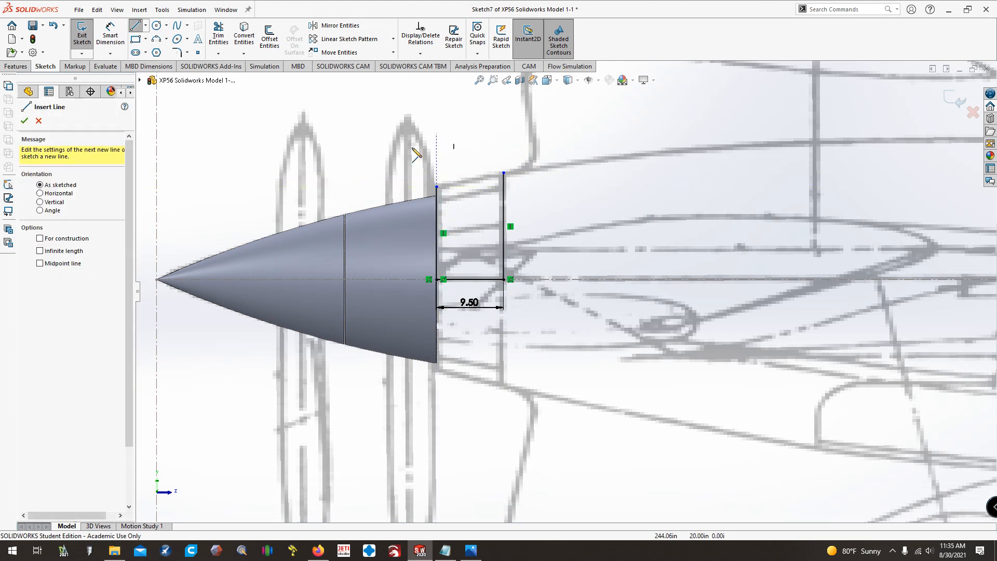
# Close the profile with a three-point arc of about 77.8 in radius joining the upper ends of the vertical lines along the fuselage outline.
pyautogui.click(156, 39)
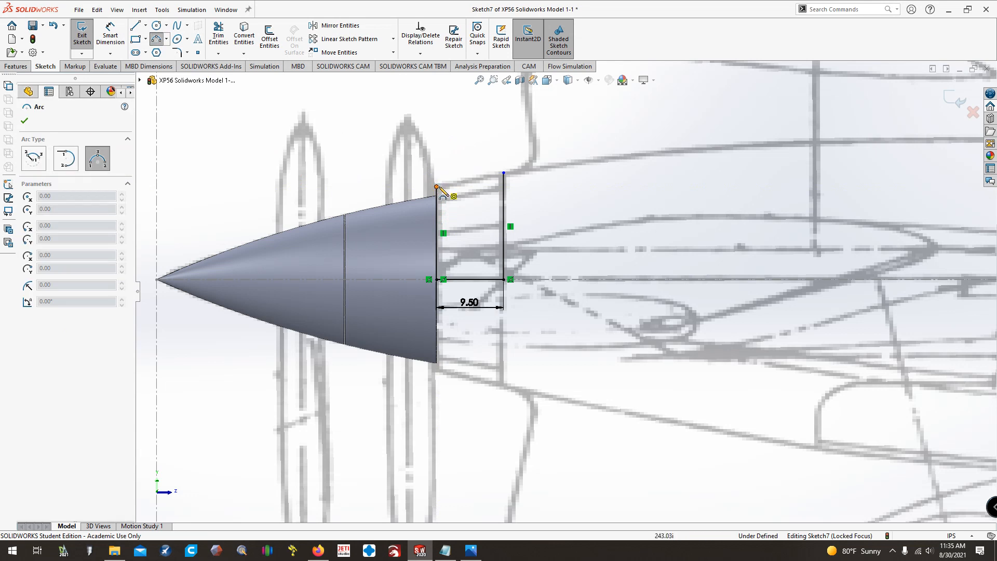
pyautogui.click(437, 186)
pyautogui.click(504, 172)
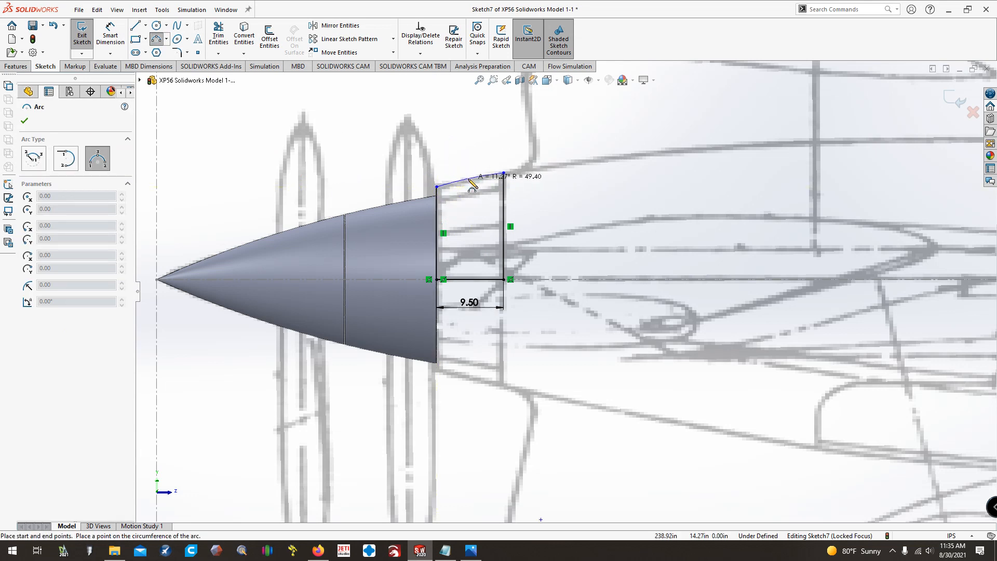
pyautogui.click(471, 181)
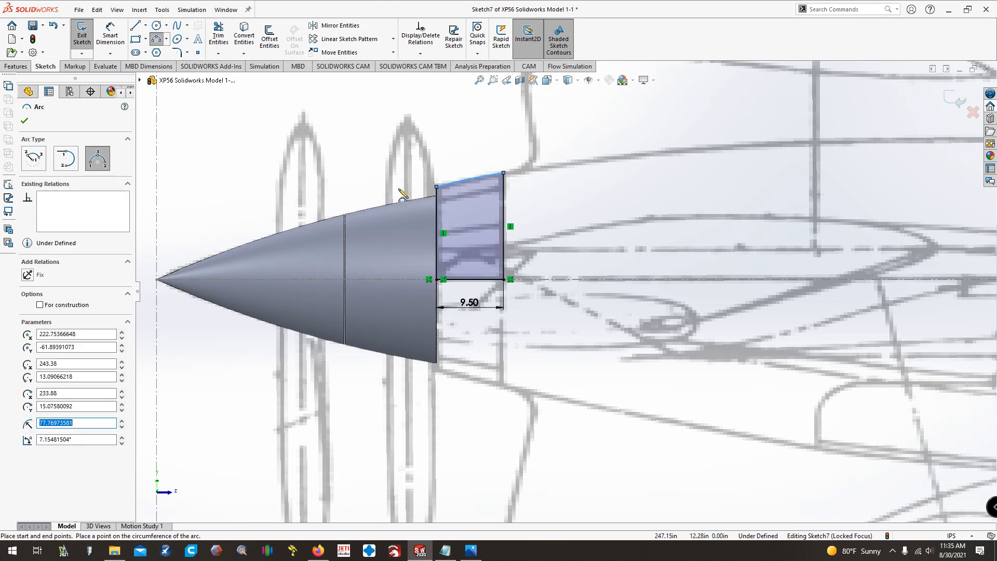
pyautogui.press('Escape')
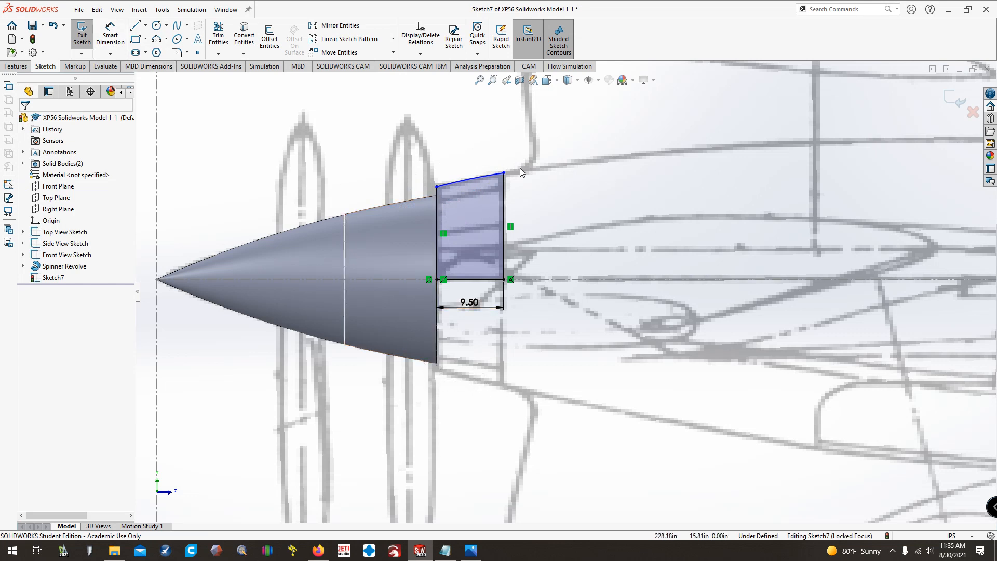
# Dimension the arc's radius as 77.75 in.
pyautogui.press('d')
pyautogui.click(470, 179)
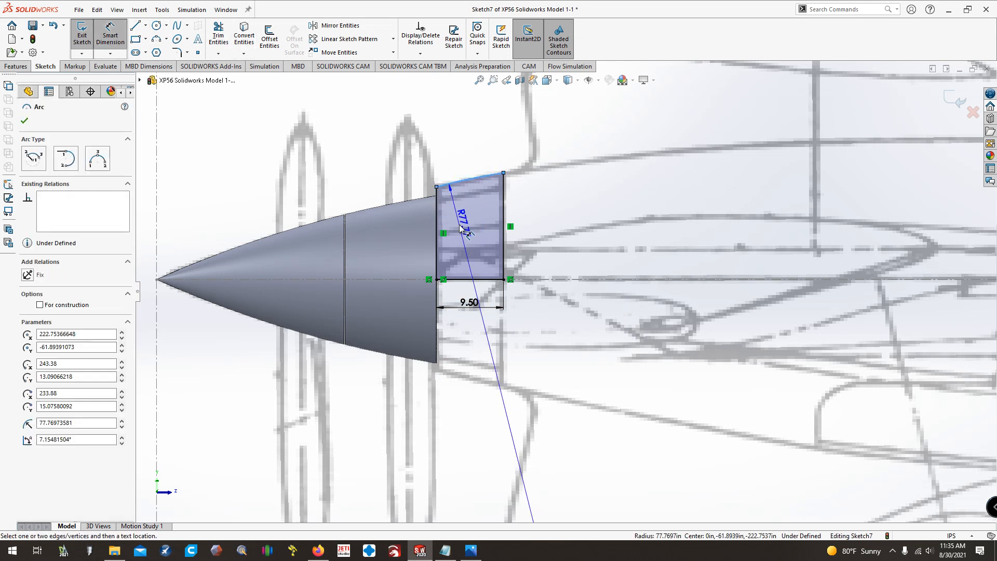
pyautogui.click(471, 223)
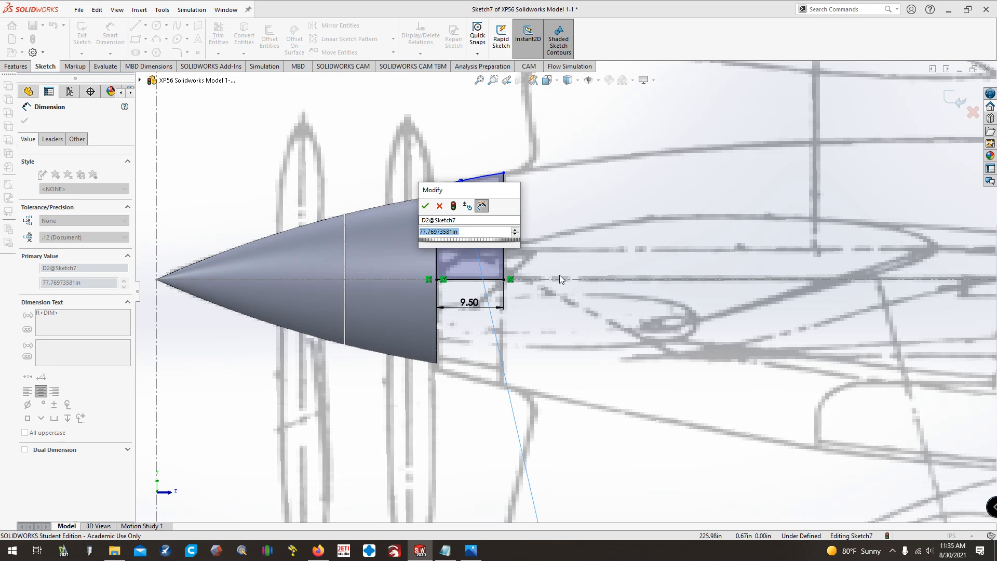
pyautogui.write('77.75')
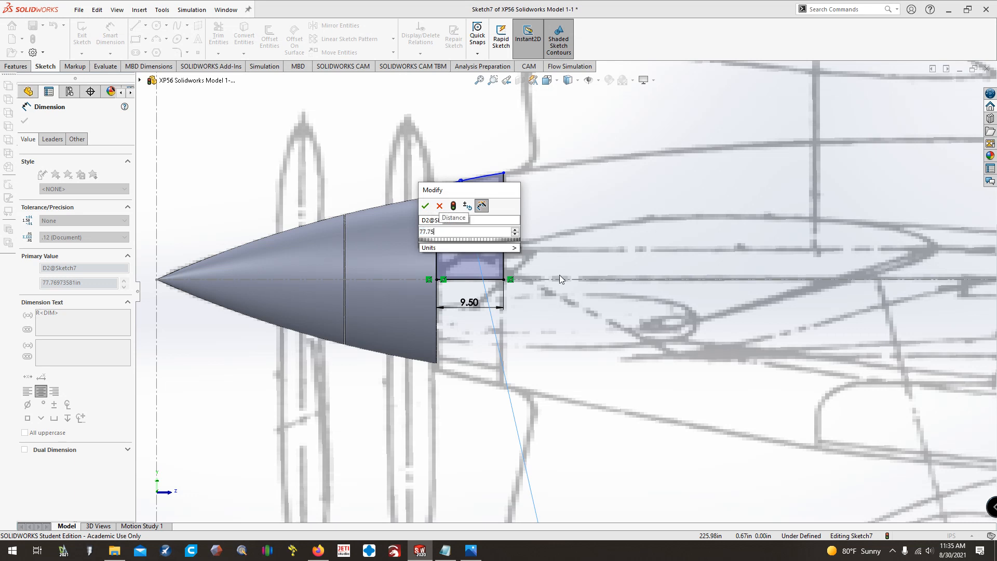
pyautogui.press('Return')
pyautogui.press('Escape')
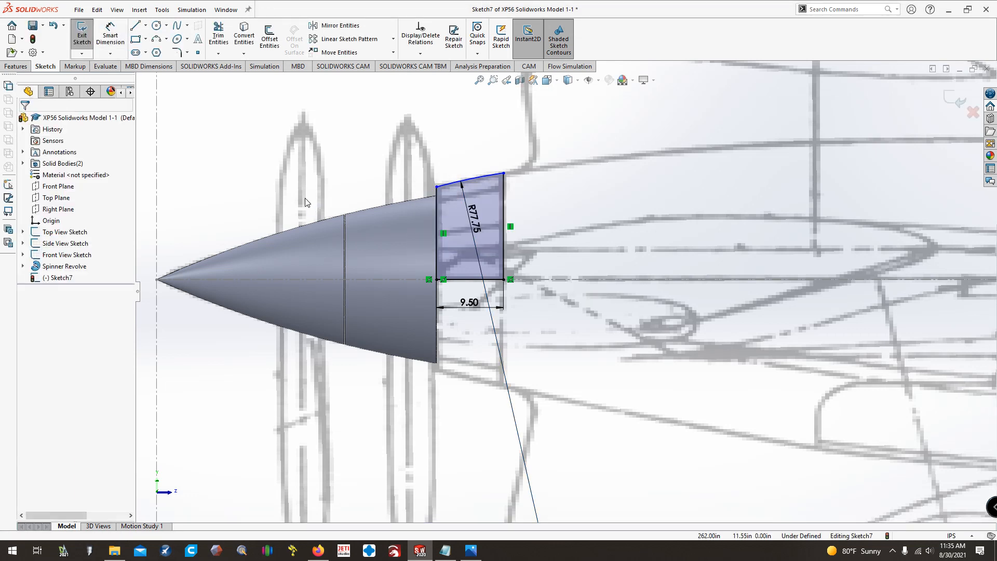
# Revolve the closed fuselage profile 360 degrees about its 9.5 in horizontal line, with Merge result on.
pyautogui.click(84, 40)
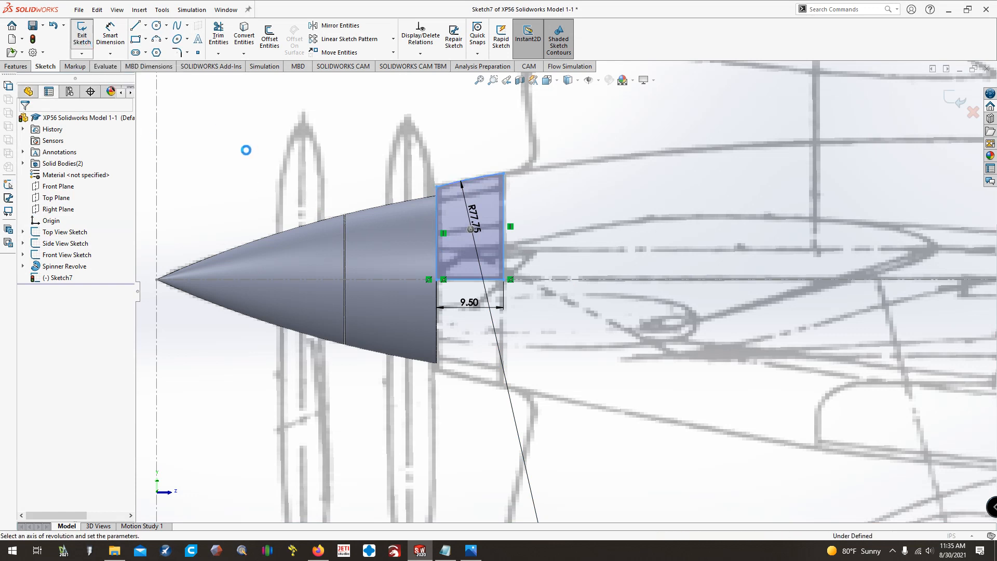
pyautogui.click(467, 280)
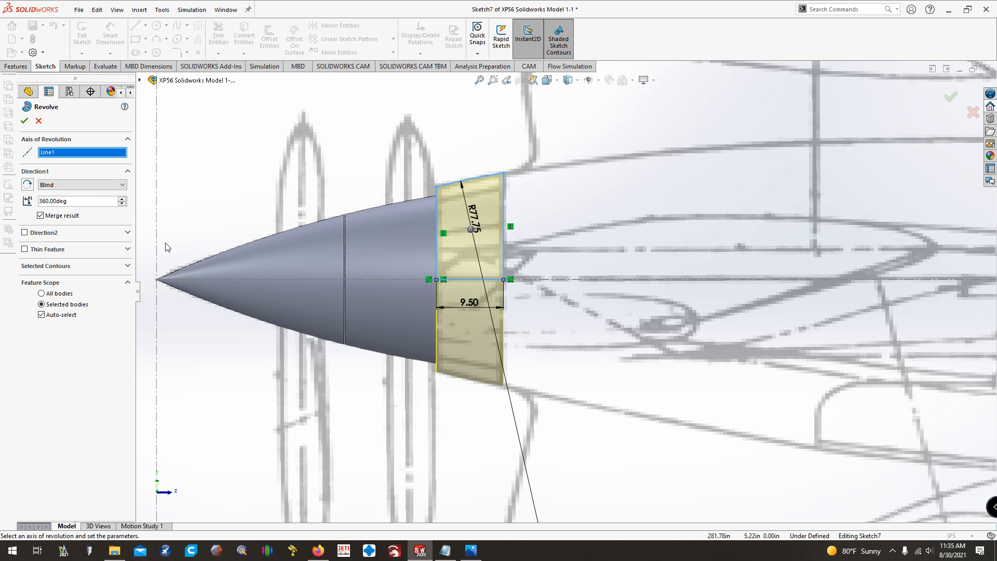
pyautogui.click(25, 121)
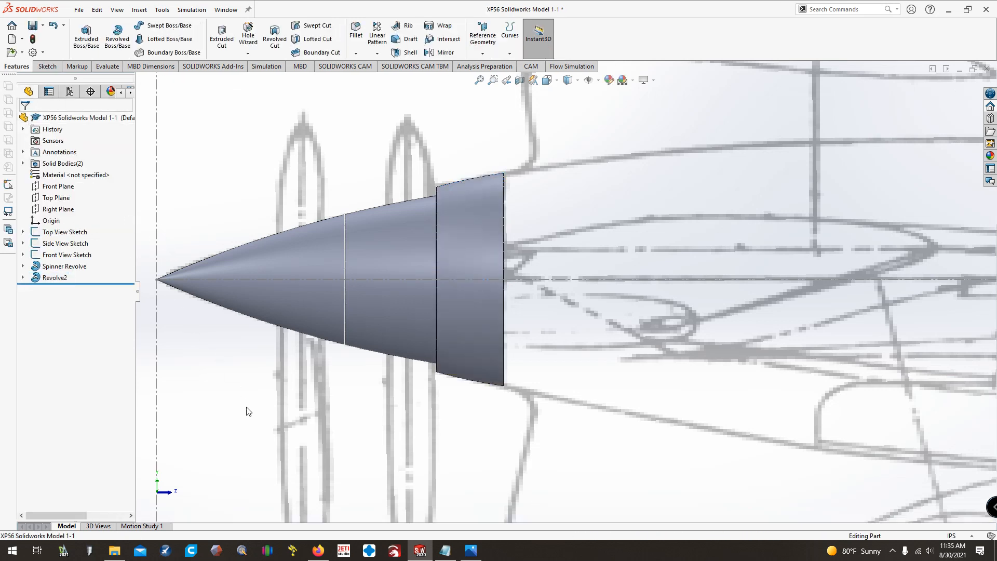
# Inspect the part's solid bodies and highlight the Fwd. Spinner body to check which geometry belongs to it.
pyautogui.press('Right')
pyautogui.press('Right')
pyautogui.press('Right')
pyautogui.press('Right')
pyautogui.press('Left')
pyautogui.press('Left')
pyautogui.press('Left')
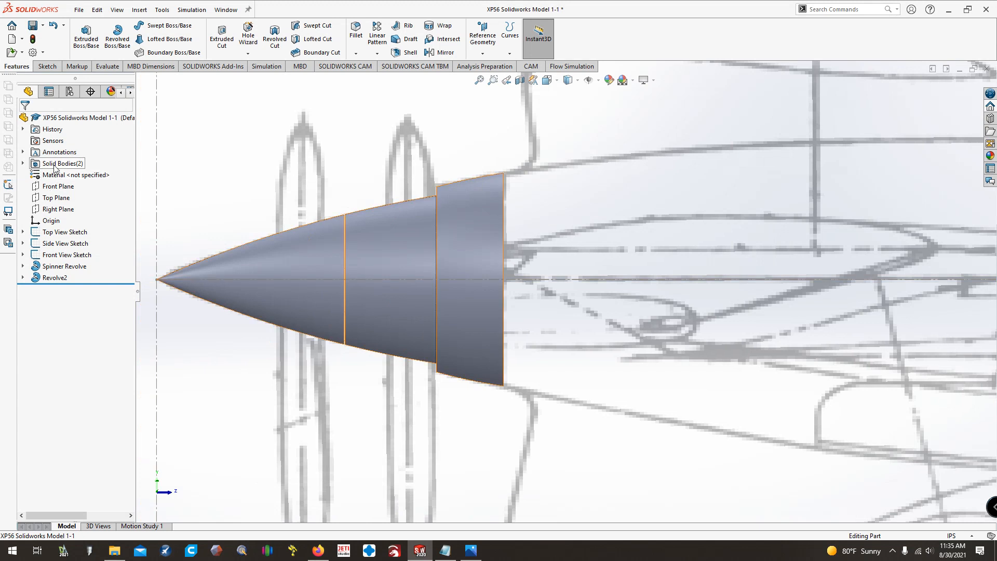
pyautogui.click(23, 164)
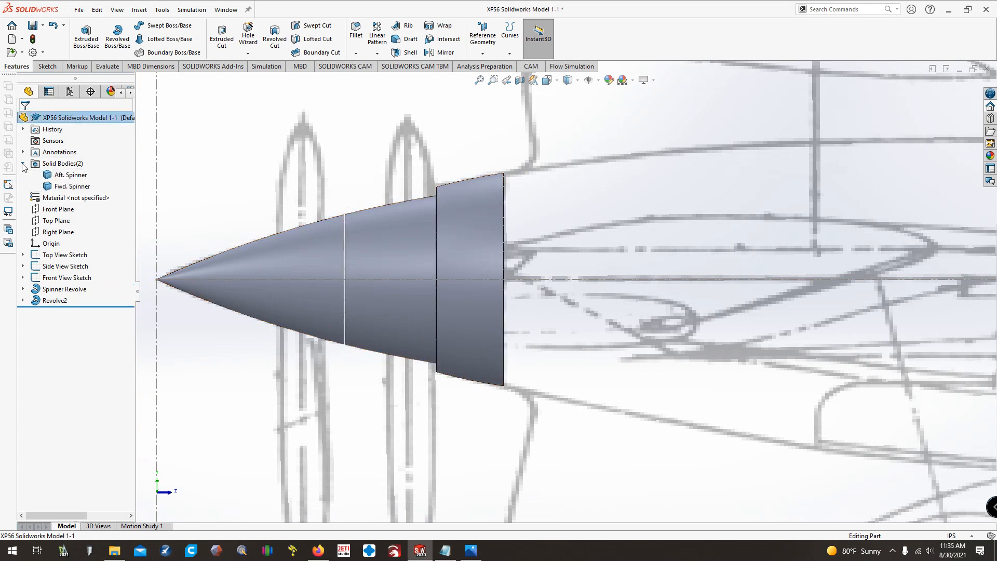
pyautogui.click(67, 187)
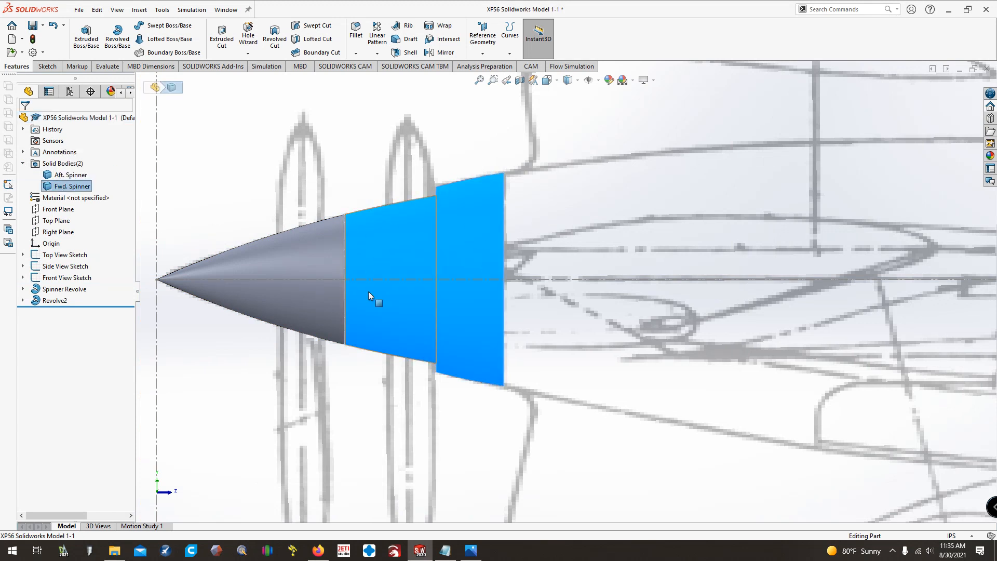
pyautogui.click(23, 164)
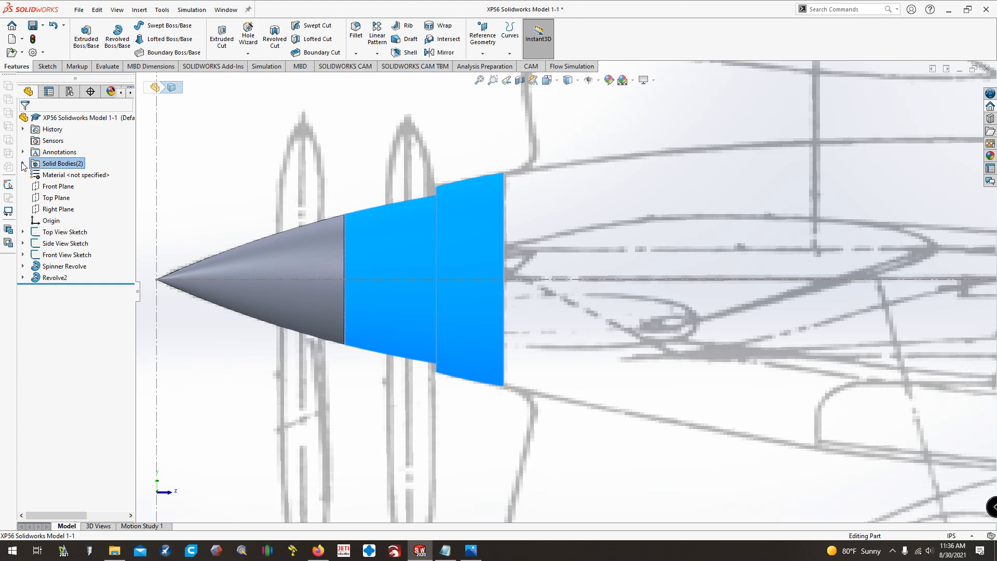
# Edit the new revolve ahead of the spinner and turn off Merge result so it forms a separate body.
pyautogui.rightClick(51, 278)
pyautogui.click(22, 327)
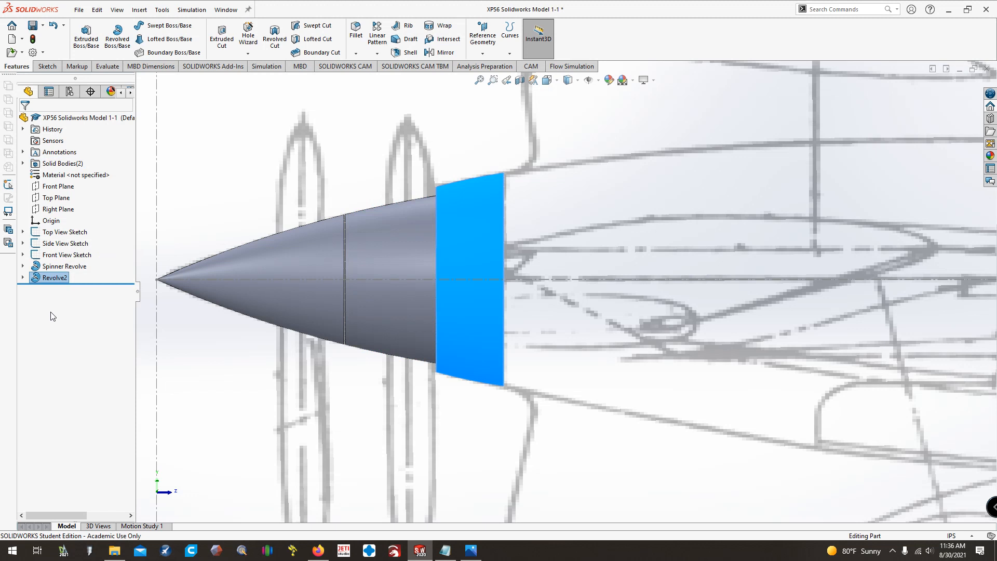
pyautogui.rightClick(47, 280)
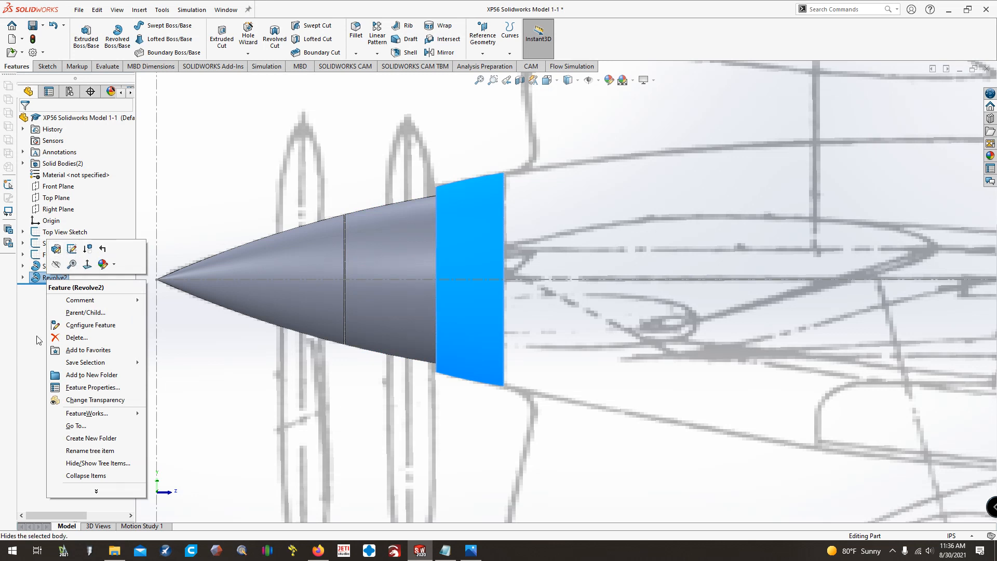
pyautogui.click(47, 278)
pyautogui.rightClick(42, 280)
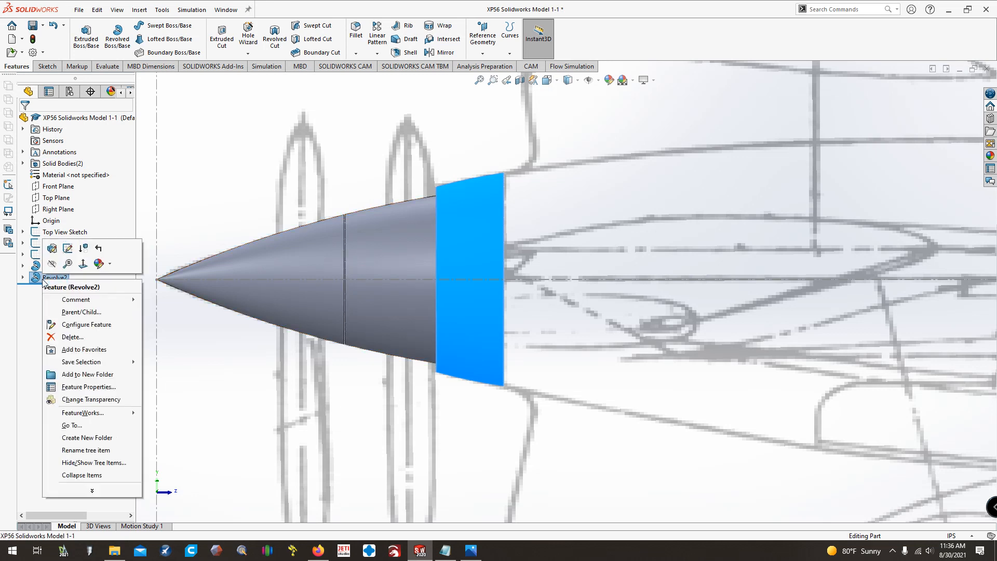
pyautogui.click(51, 253)
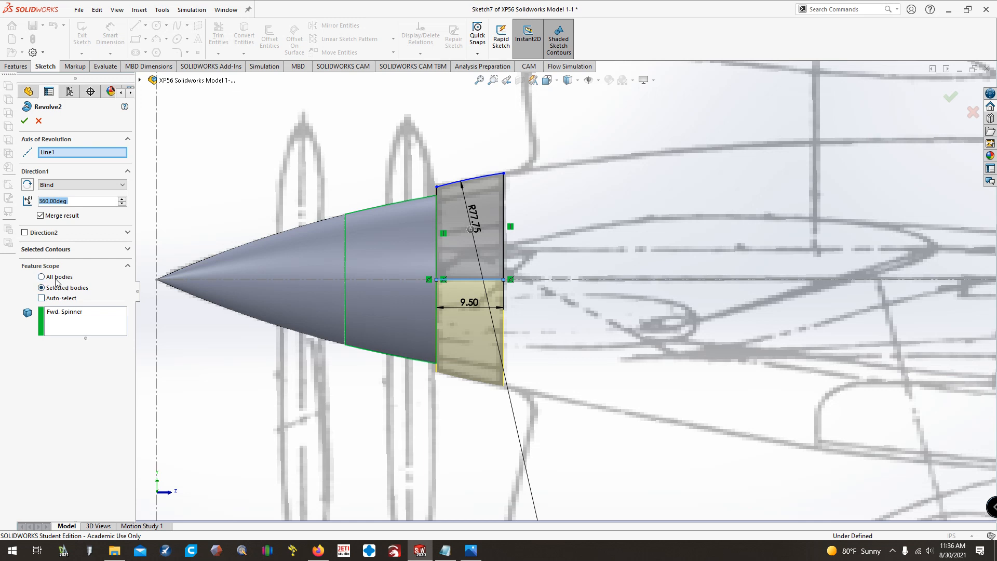
pyautogui.click(62, 313)
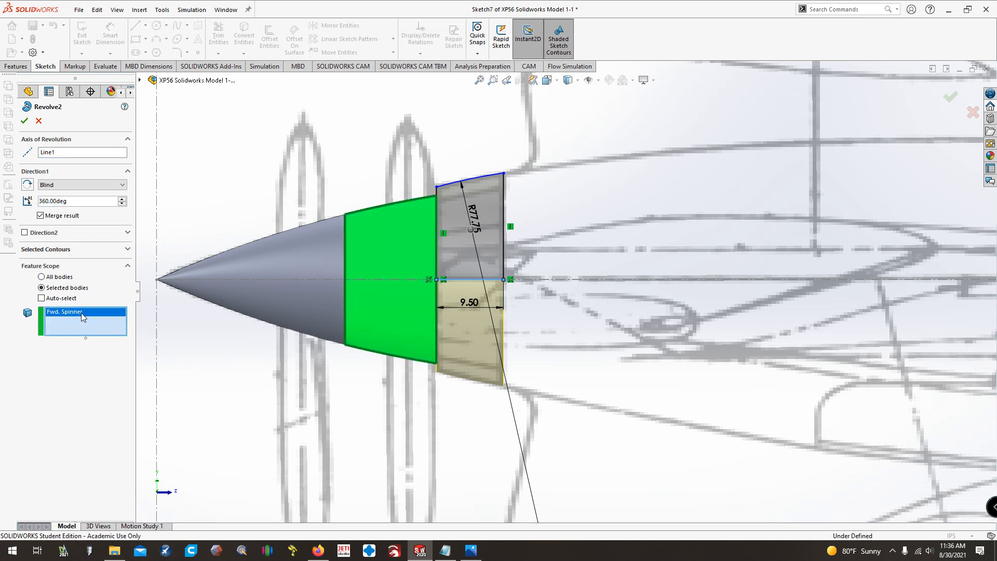
pyautogui.click(41, 216)
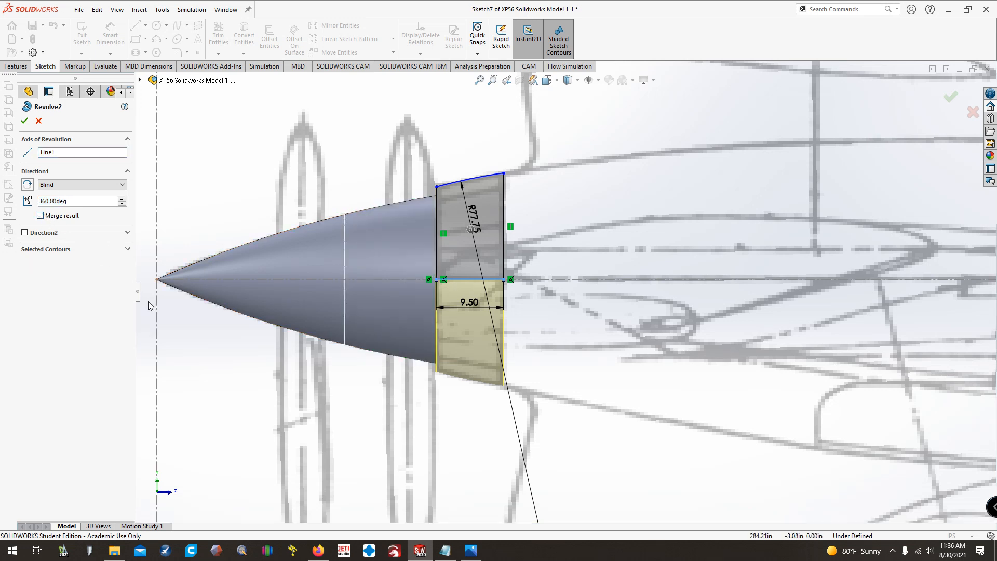
pyautogui.click(29, 122)
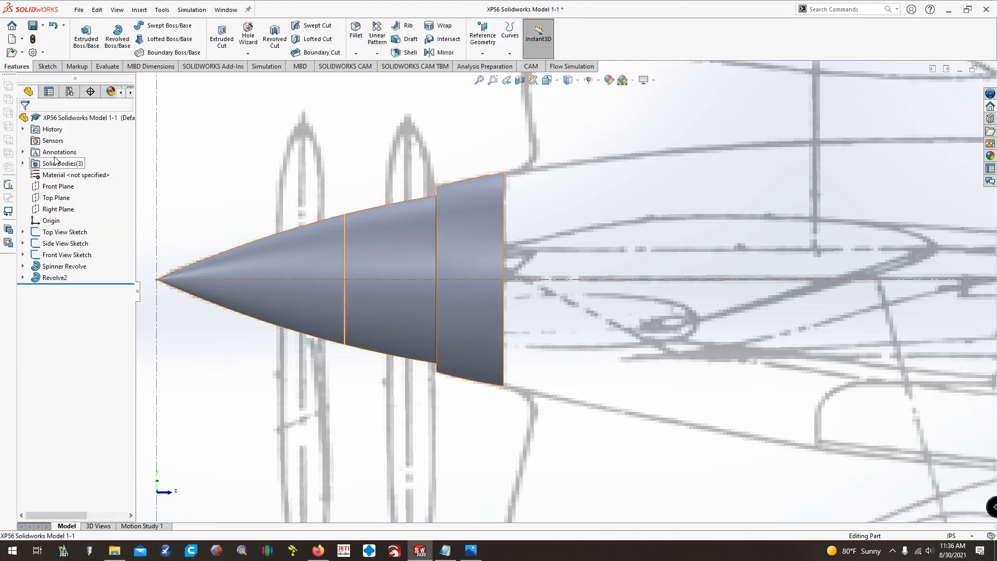
# Check the updated solid bodies and rename the new revolve feature as Cowl Flap Revolve.
pyautogui.click(22, 163)
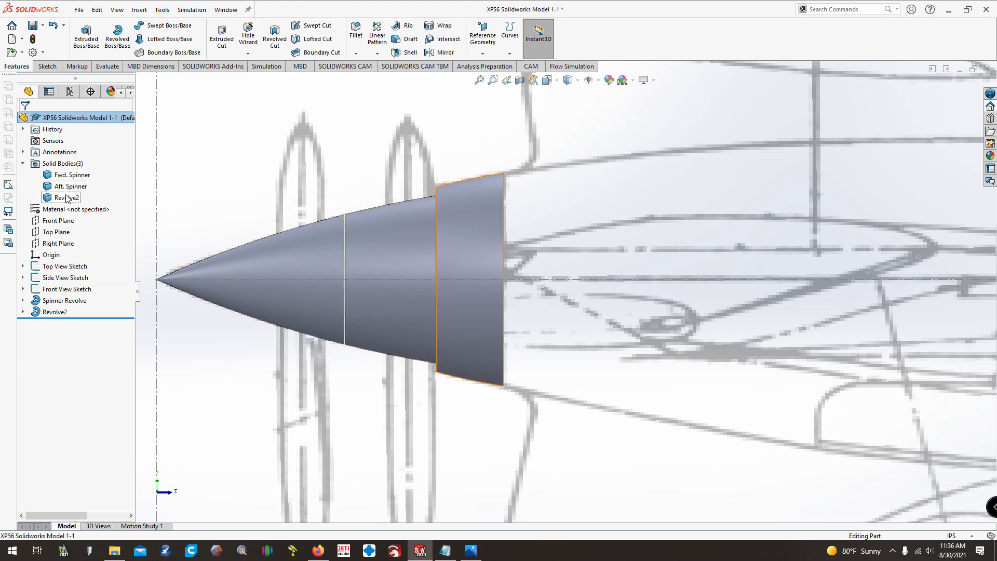
pyautogui.click(56, 311)
pyautogui.click(56, 312)
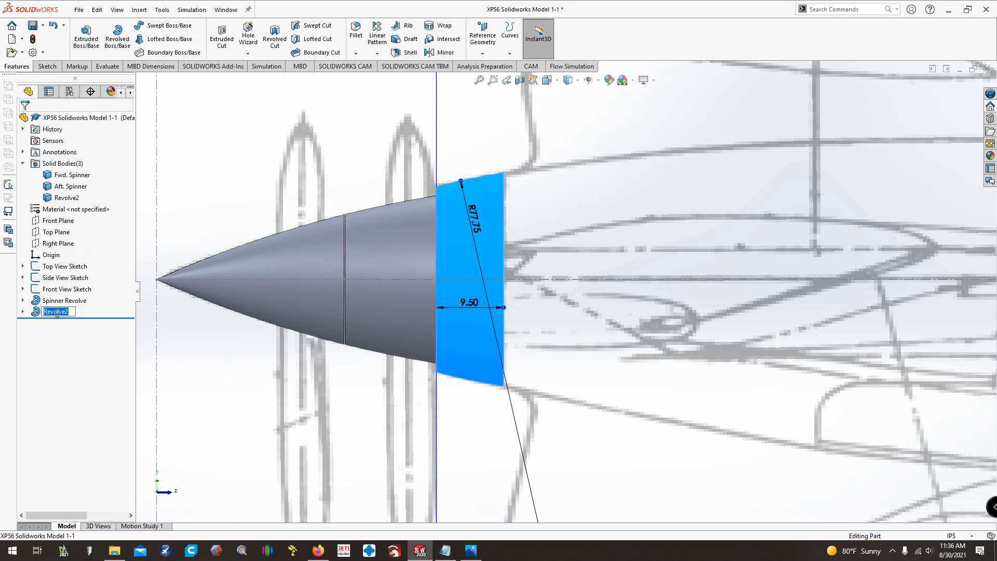
pyautogui.write('Cowl Flap Revolve')
pyautogui.press('Return')
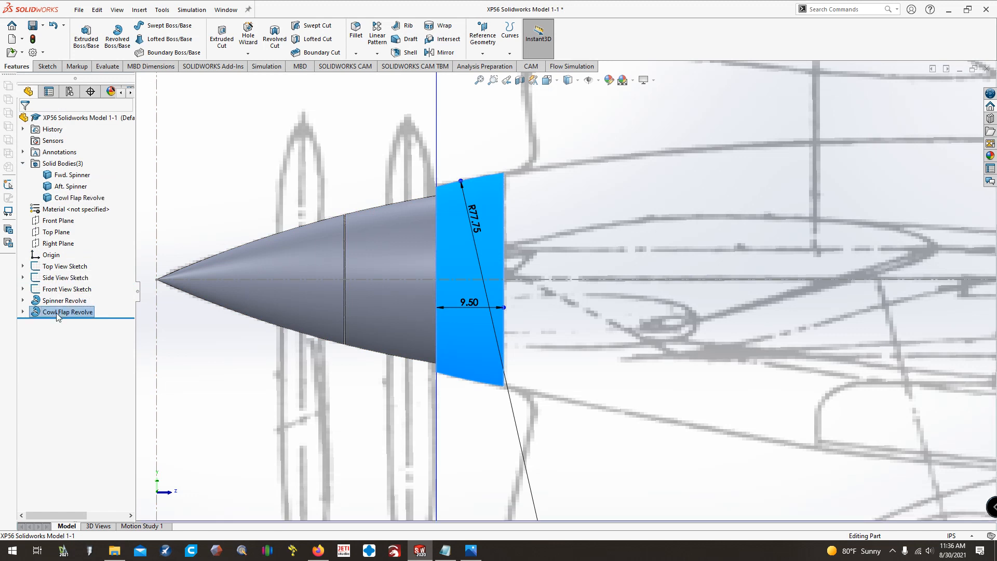
# Collapse the list of solid bodies and save the XP56 part.
pyautogui.click(23, 163)
pyautogui.click(33, 25)
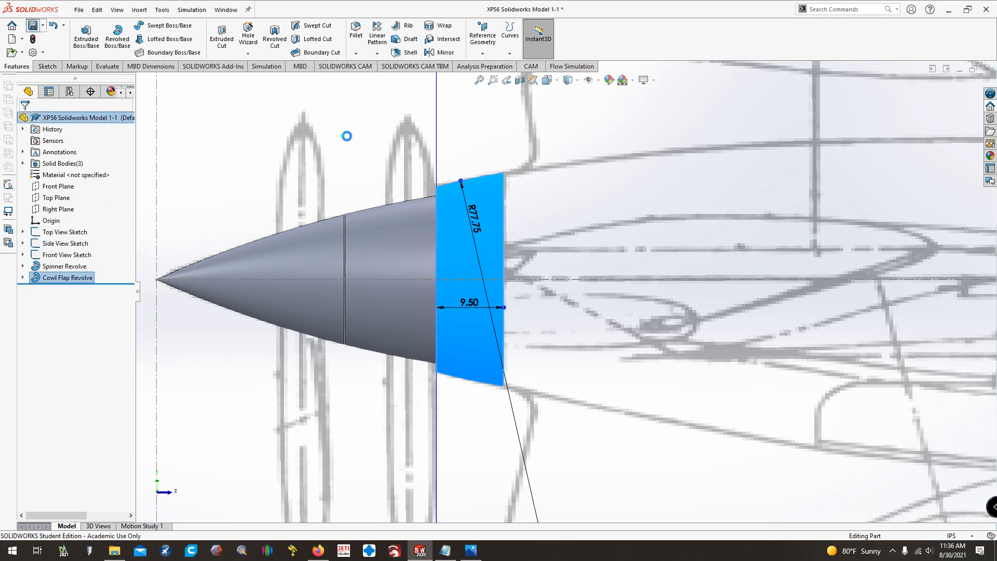
pyautogui.click(479, 81)
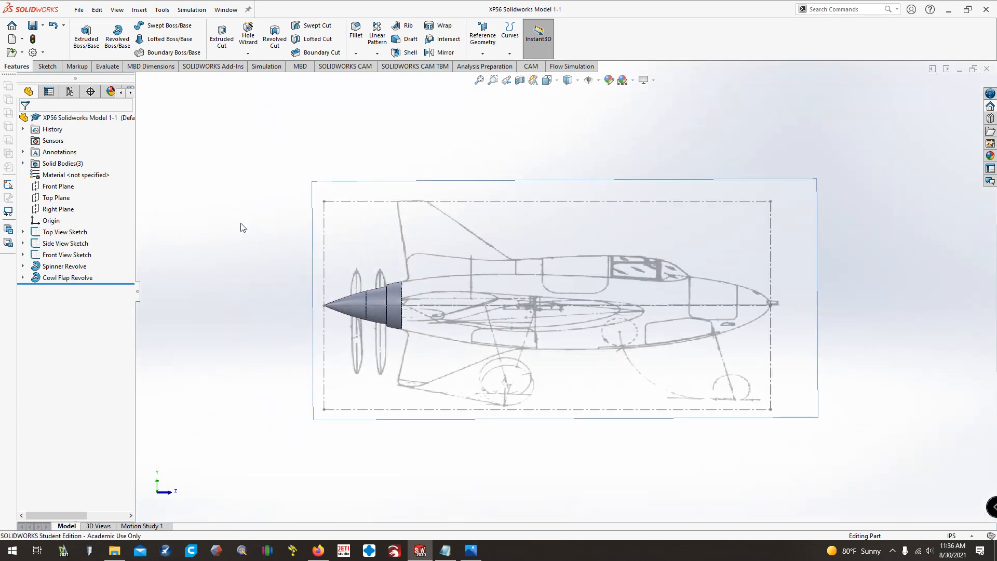